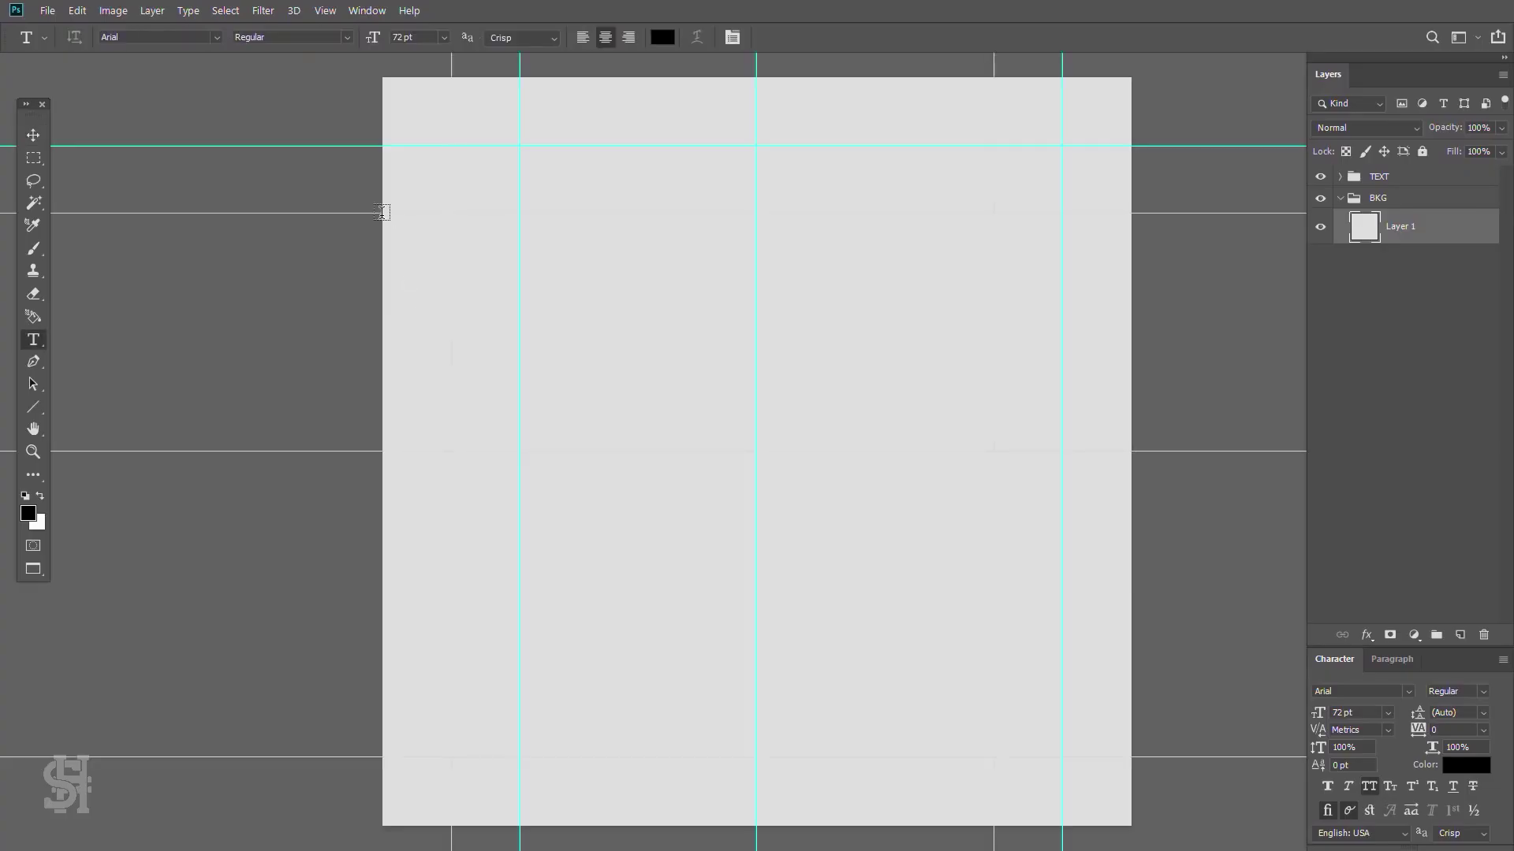
# - Type the QINGYI RIVER title in a text box across the cover
pyautogui.moveTo(381, 212); pyautogui.dragTo(1131, 451)
pyautogui.press('BackSpace')
pyautogui.write('QINGYI R')
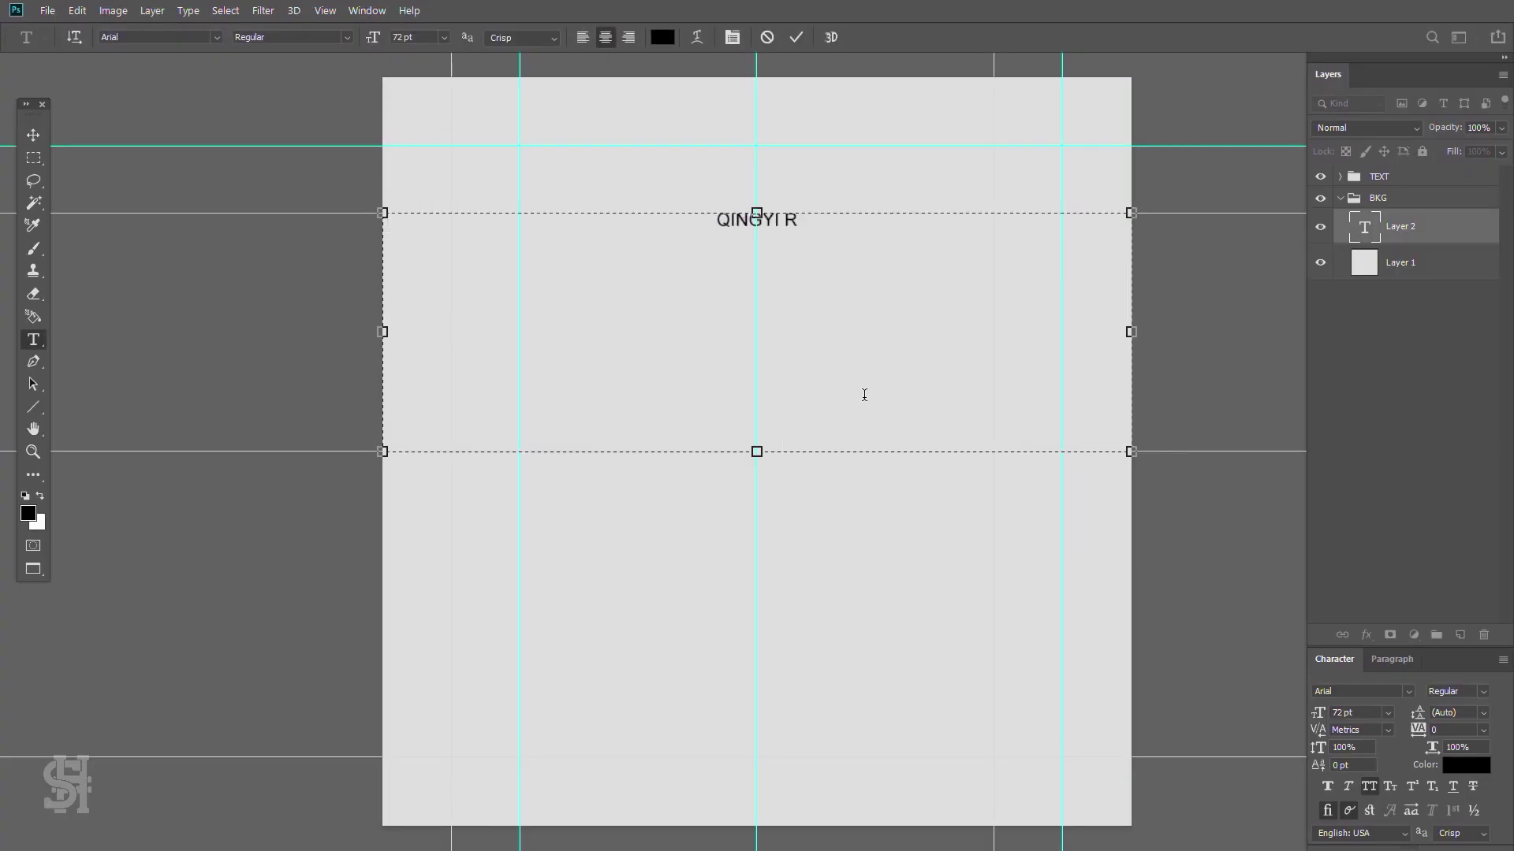
pyautogui.write('IVER')
pyautogui.hotkey('ctrl', 'a')
pyautogui.click(1503, 659)
pyautogui.click(1364, 396)
pyautogui.moveTo(756, 452)
pyautogui.mouseDown()
pyautogui.moveTo(755, 270)
pyautogui.moveTo(815, 347)
pyautogui.mouseUp()
# - Duplicate the title layer for the NOT IN HIS HEART subtitle and reposition both lines
pyautogui.rightClick(1411, 226)
pyautogui.click(1262, 125)
pyautogui.press('Return')
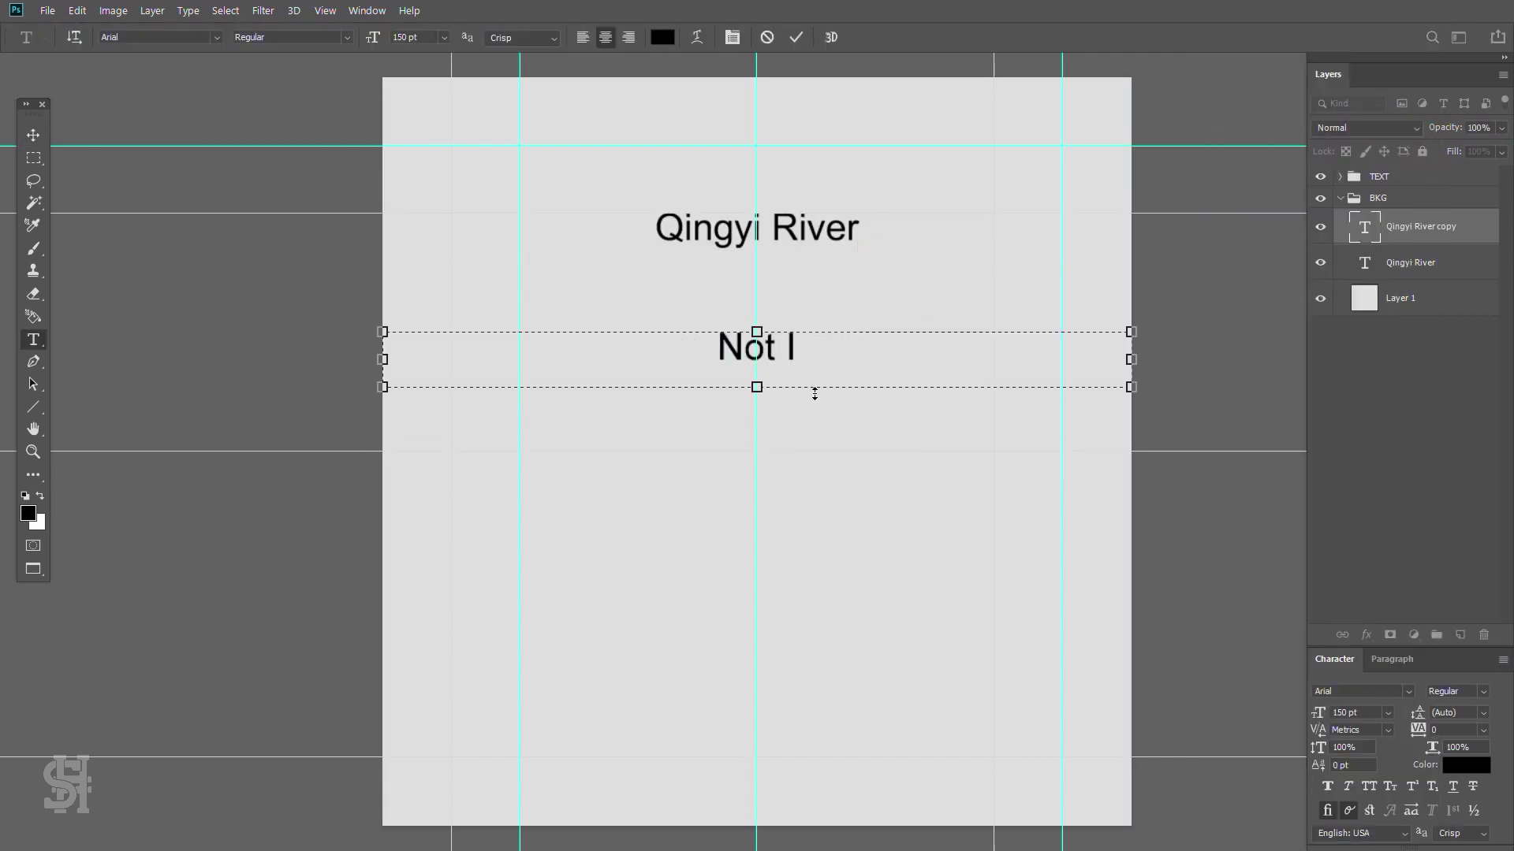
pyautogui.write('rt')
pyautogui.hotkey('ctrl', 'Return')
pyautogui.moveTo(970, 280); pyautogui.dragTo(970, 524)
pyautogui.moveTo(849, 229); pyautogui.dragTo(849, 328)
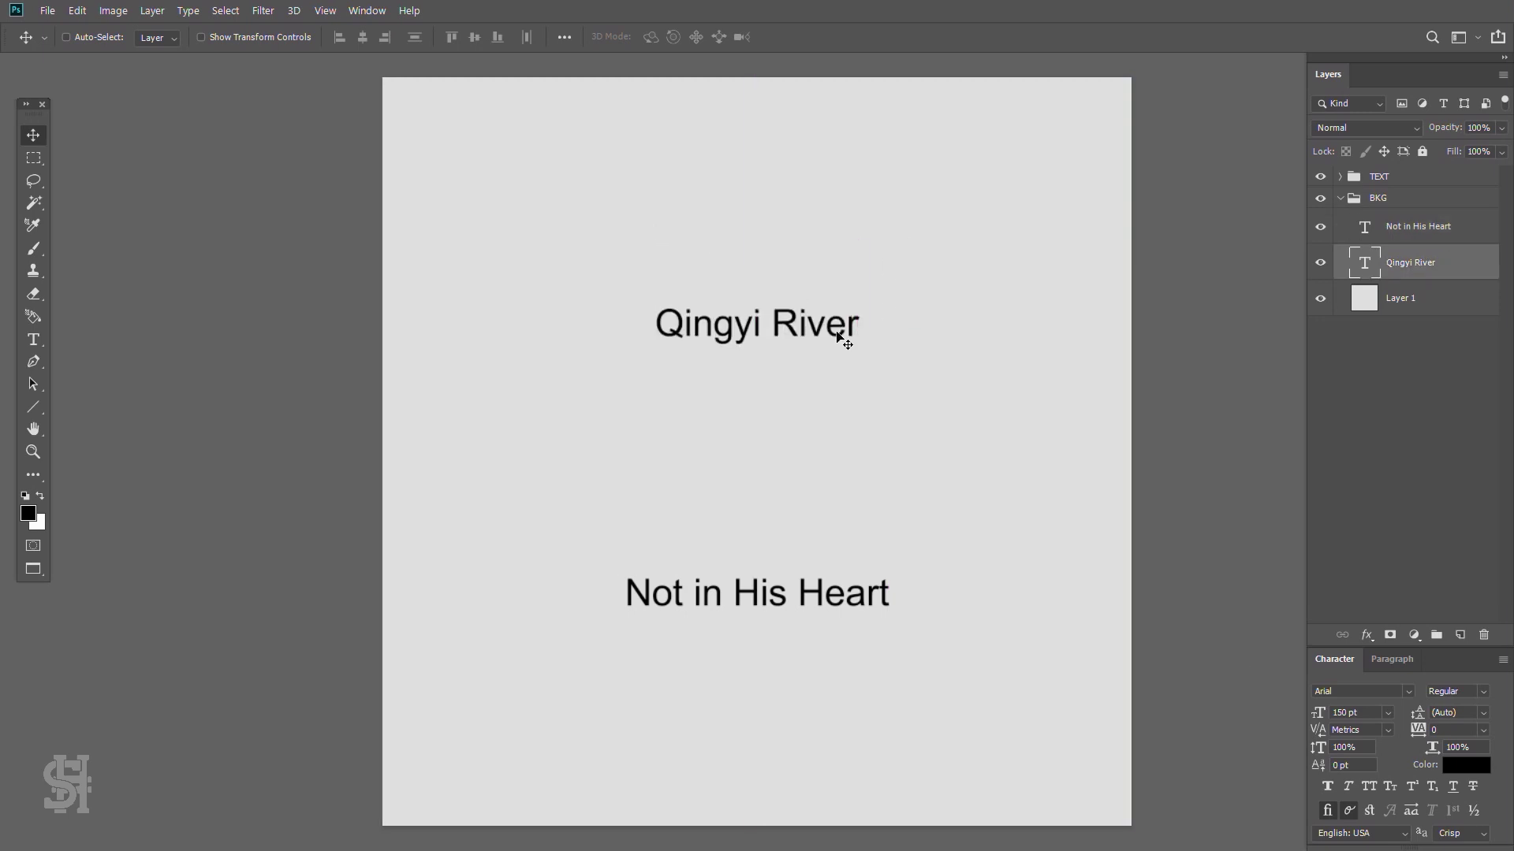
# - Set the title to Alcubierre at 200 pt with All Caps
pyautogui.click(848, 328)
pyautogui.hotkey('ctrl', 'a')
pyautogui.click(216, 37)
pyautogui.click(126, 95)
pyautogui.write('200')
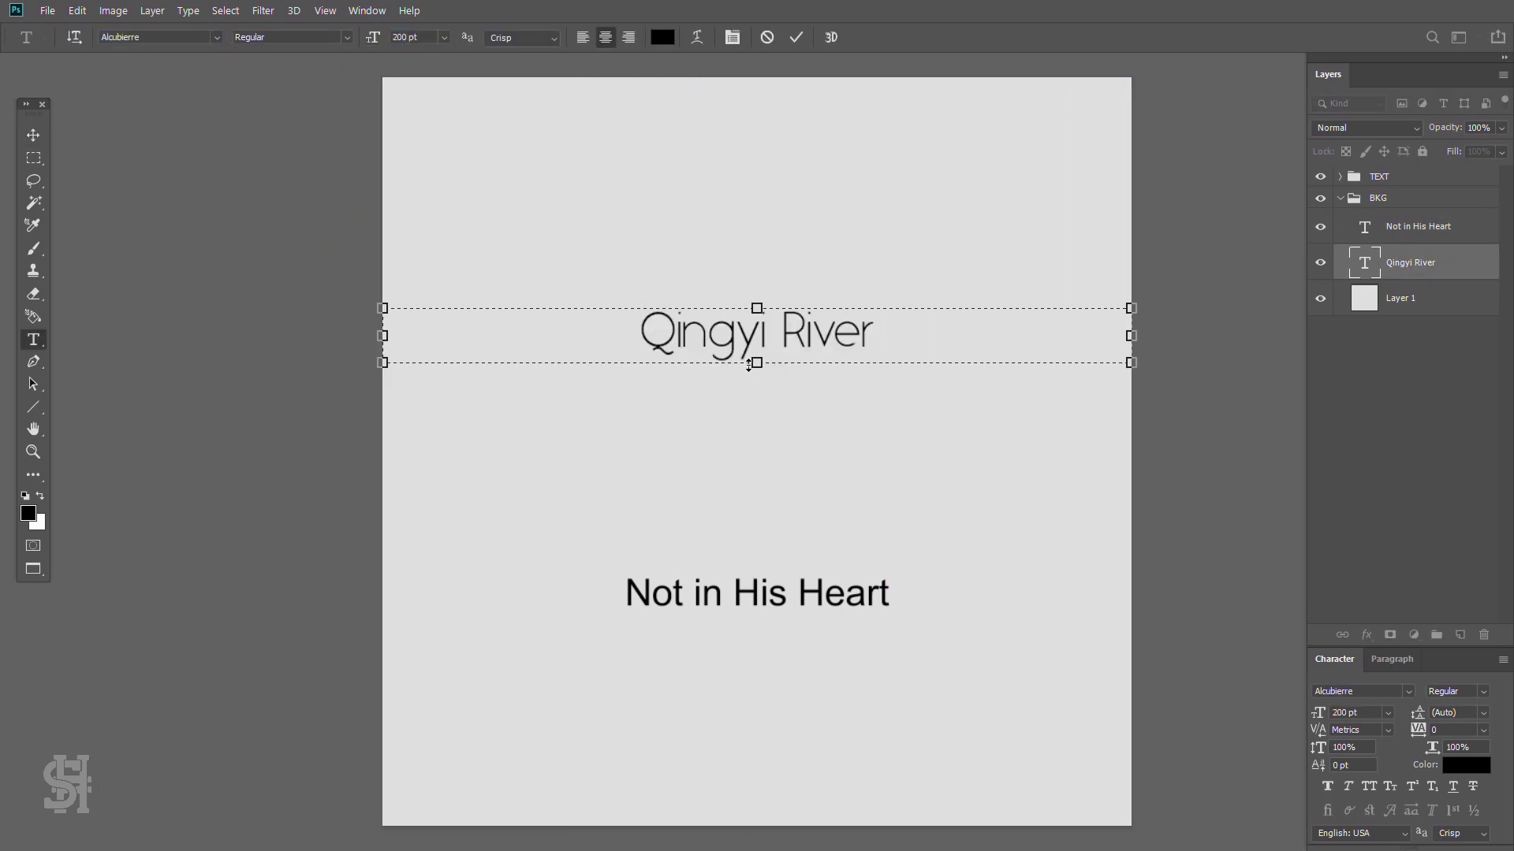
pyautogui.click(1503, 659)
pyautogui.click(1354, 408)
pyautogui.hotkey('ctrl', 'Return')
pyautogui.press('v')
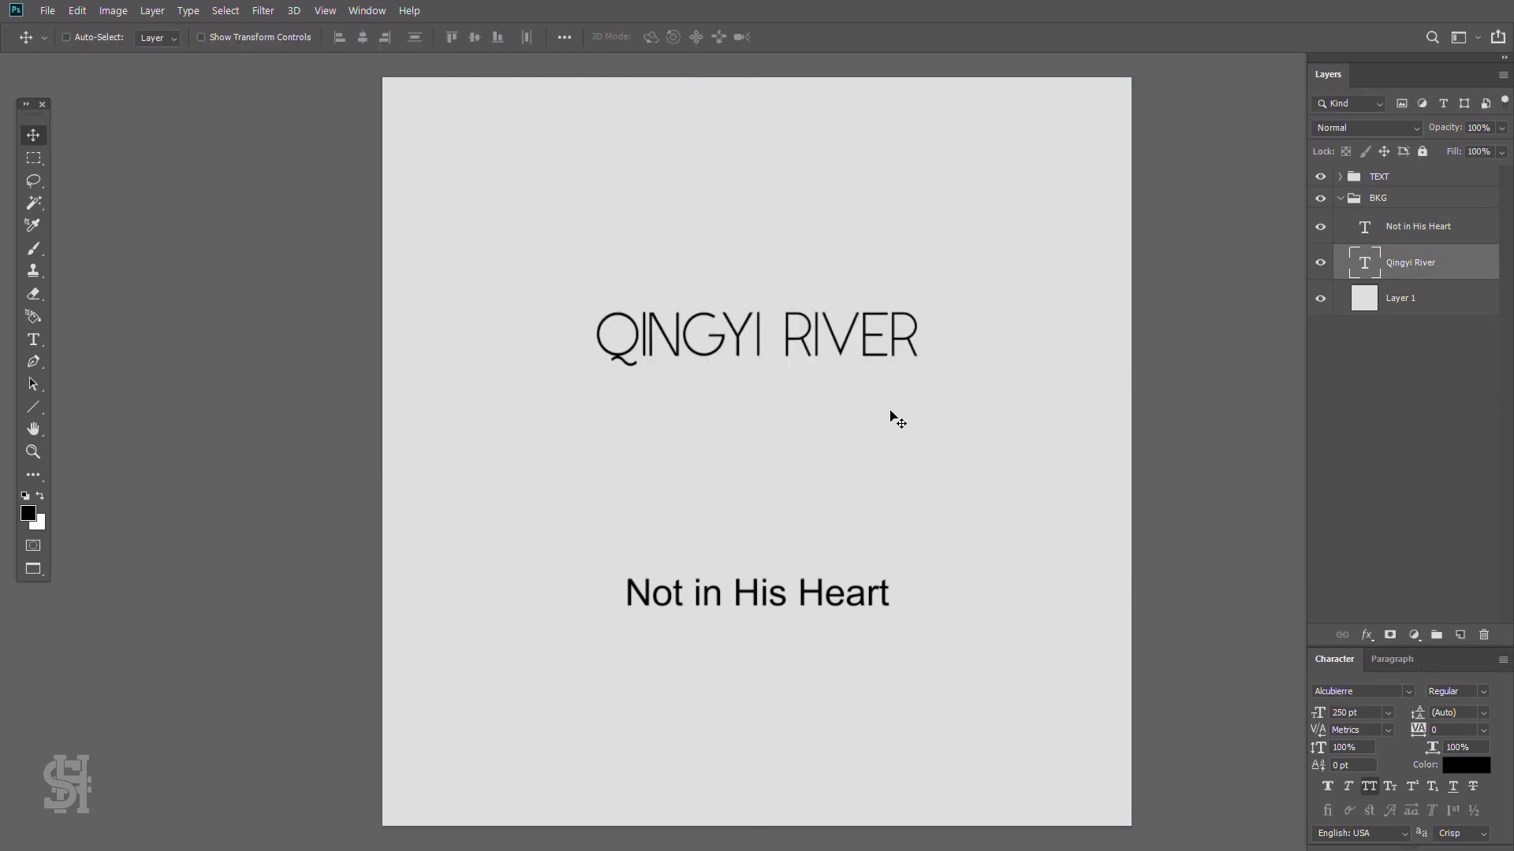
# - Give the subtitle the Alcubierre font at 100 pt
pyautogui.press('t')
pyautogui.click(820, 335)
pyautogui.click(757, 591)
pyautogui.hotkey('ctrl', 'a')
pyautogui.click(216, 37)
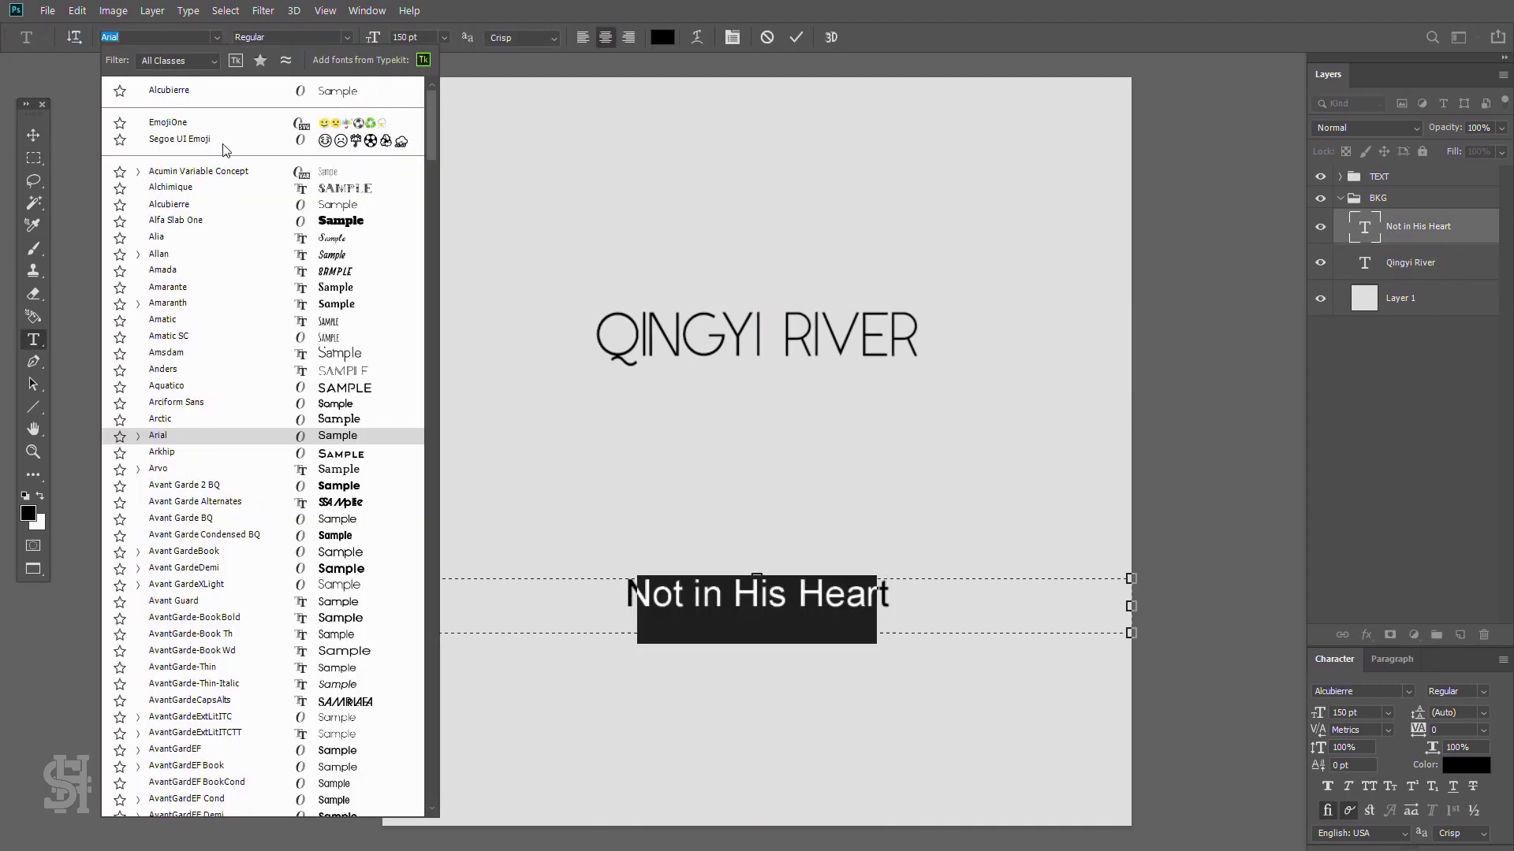
pyautogui.press('Escape')
pyautogui.write('1')
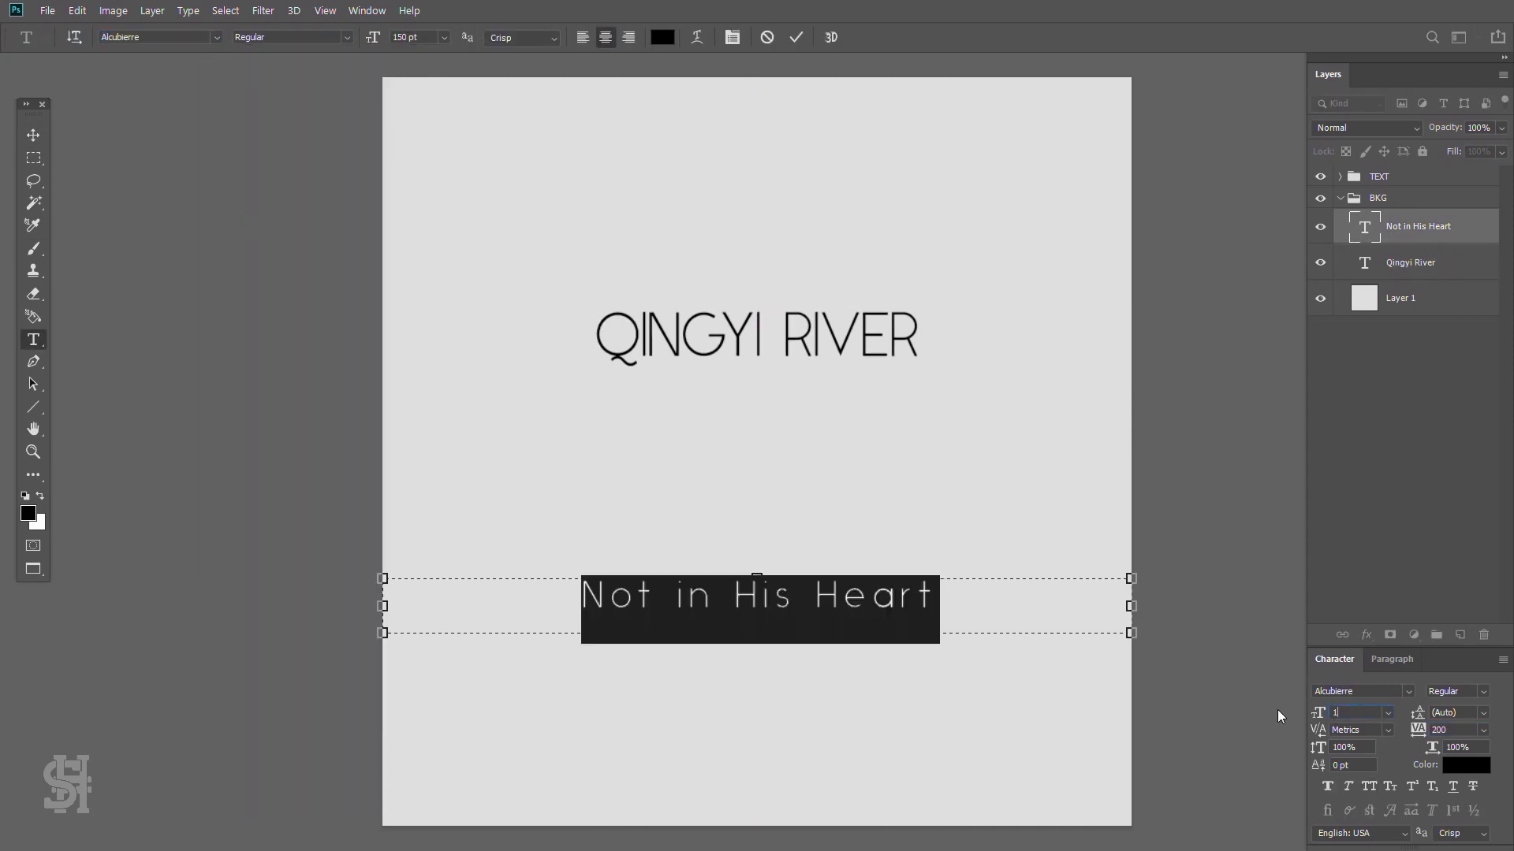
pyautogui.write('00')
pyautogui.press('Return')
pyautogui.hotkey('ctrl', 'Return')
pyautogui.press('v')
# - Move the subtitle up beneath the title and bring in the portrait photo
pyautogui.moveTo(757, 588); pyautogui.dragTo(828, 422)
pyautogui.press('z')
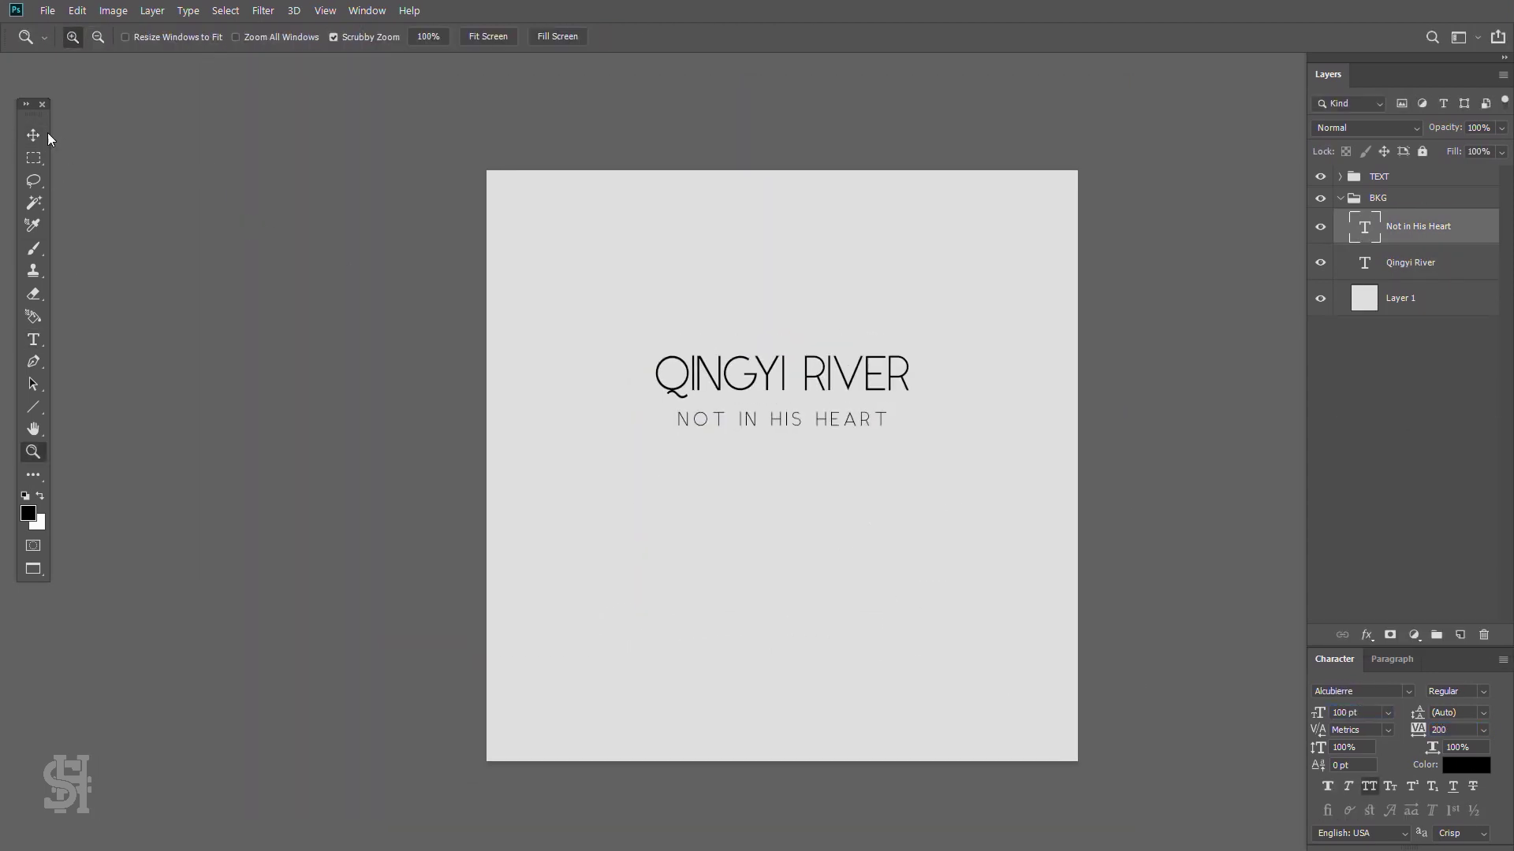
pyautogui.click(33, 135)
pyautogui.hotkey('ctrl', 'v')
# - Place the portrait photo, duplicate it, and scale the copy to fill the cover
pyautogui.moveTo(845, 235); pyautogui.dragTo(1086, 323)
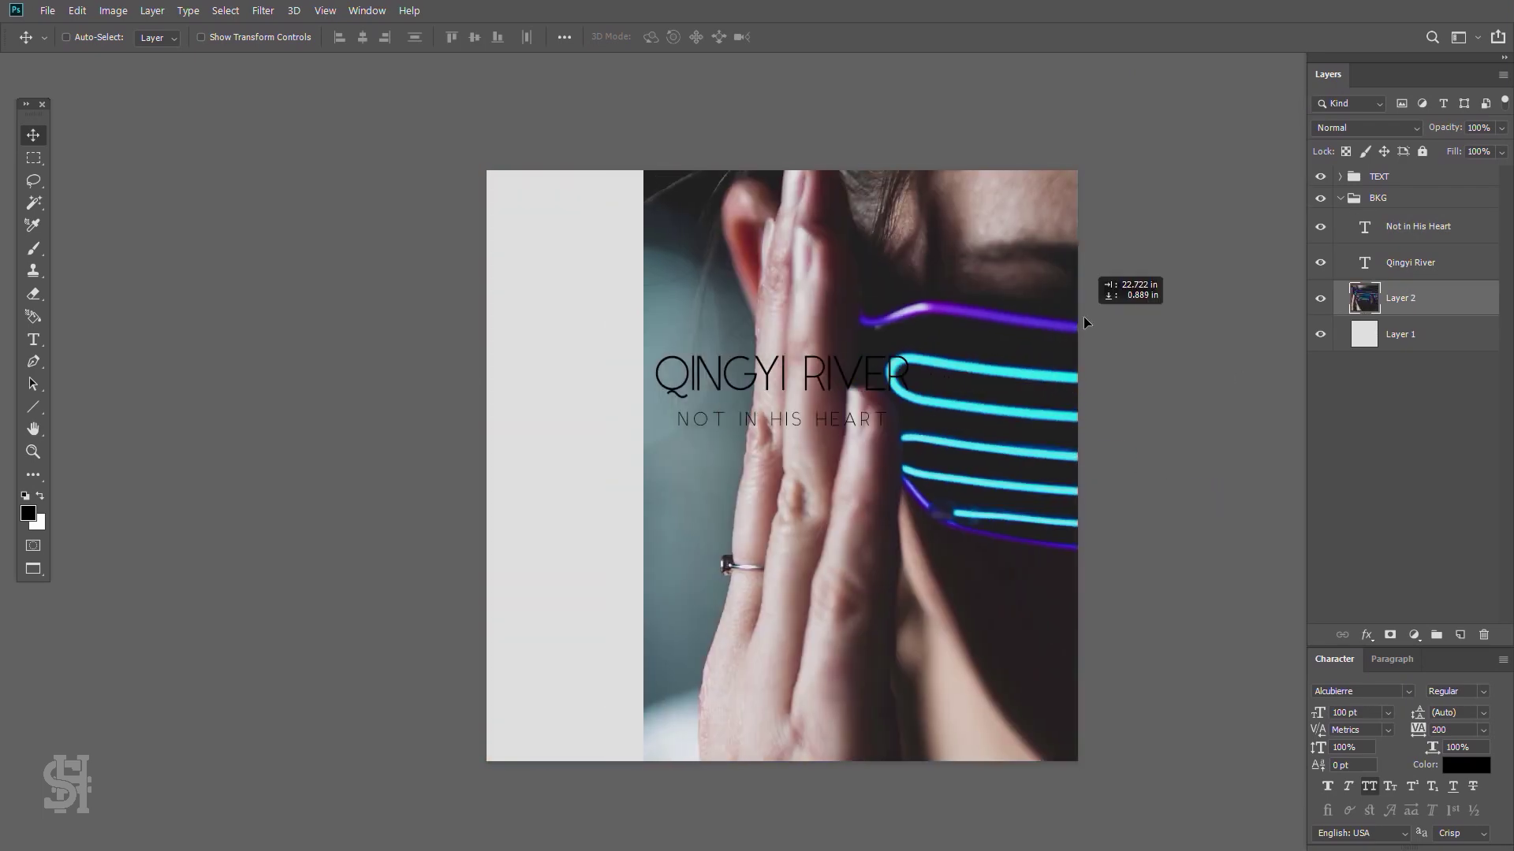
pyautogui.hotkey('ctrl', 'j')
pyautogui.click(1321, 334)
pyautogui.hotkey('ctrl', 't')
pyautogui.moveTo(788, 473)
pyautogui.mouseDown()
pyautogui.moveTo(629, 282)
pyautogui.moveTo(790, 339)
pyautogui.mouseUp()
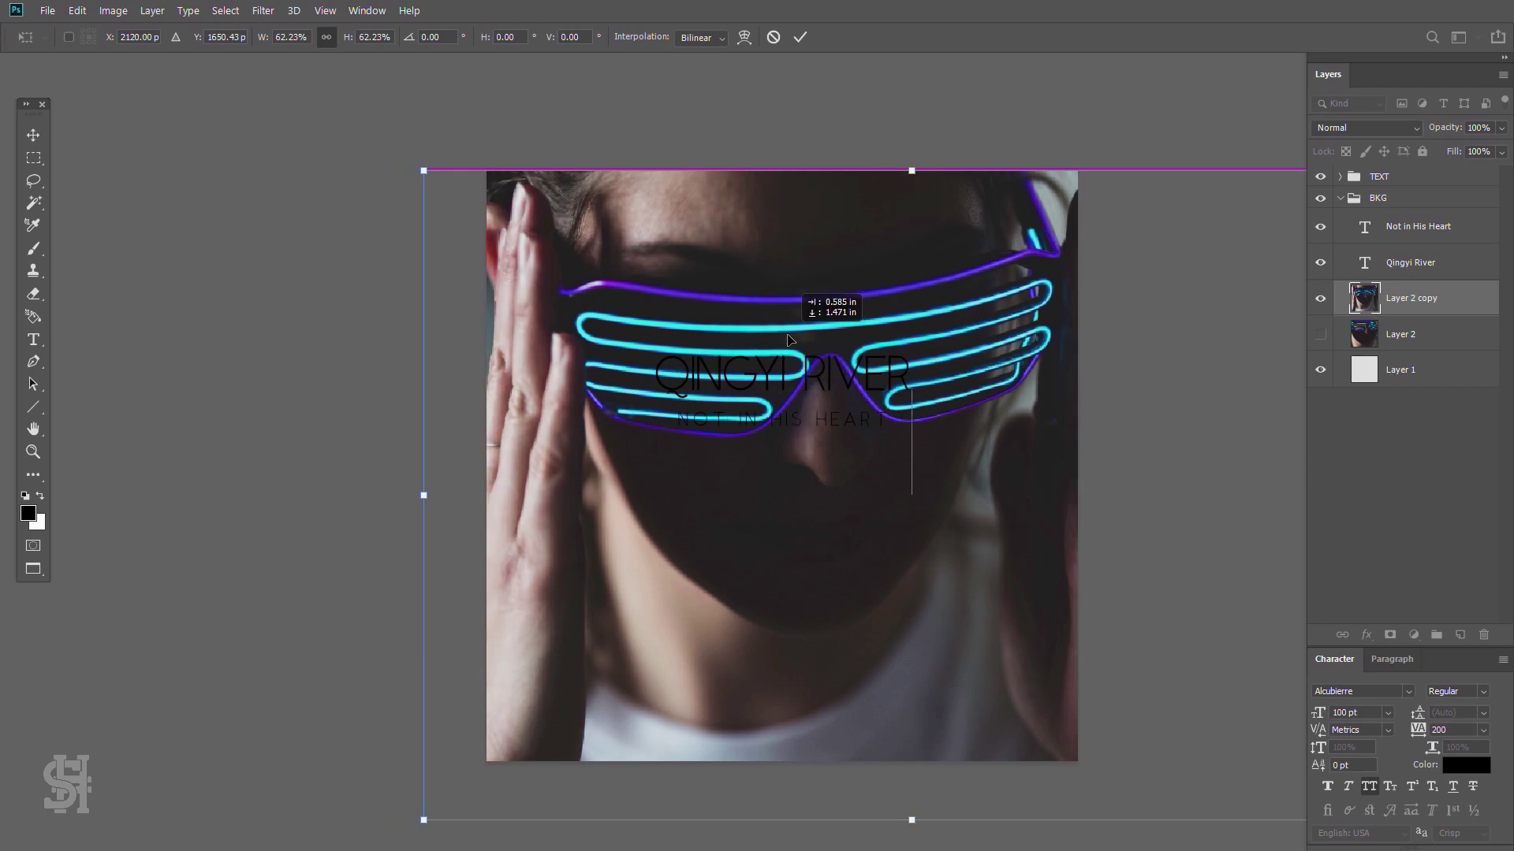
pyautogui.press('Return')
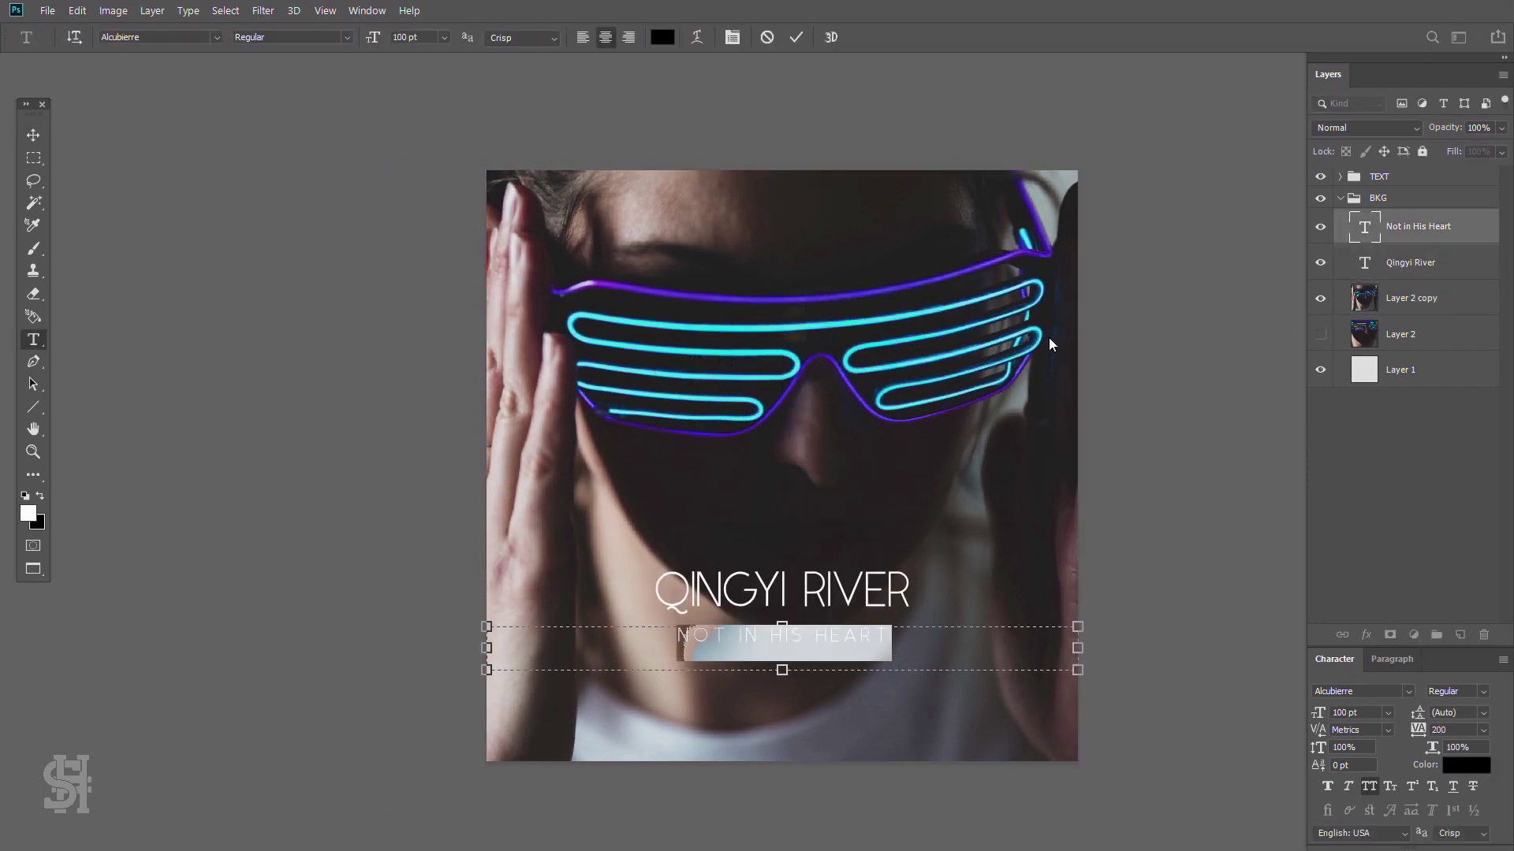
# - Make the subtitle white and duplicate the copied photo layer
pyautogui.click(1467, 765)
pyautogui.click(1443, 281)
pyautogui.hotkey('ctrl', 'Return')
pyautogui.press('v')
pyautogui.rightClick(1396, 313)
pyautogui.click(1262, 181)
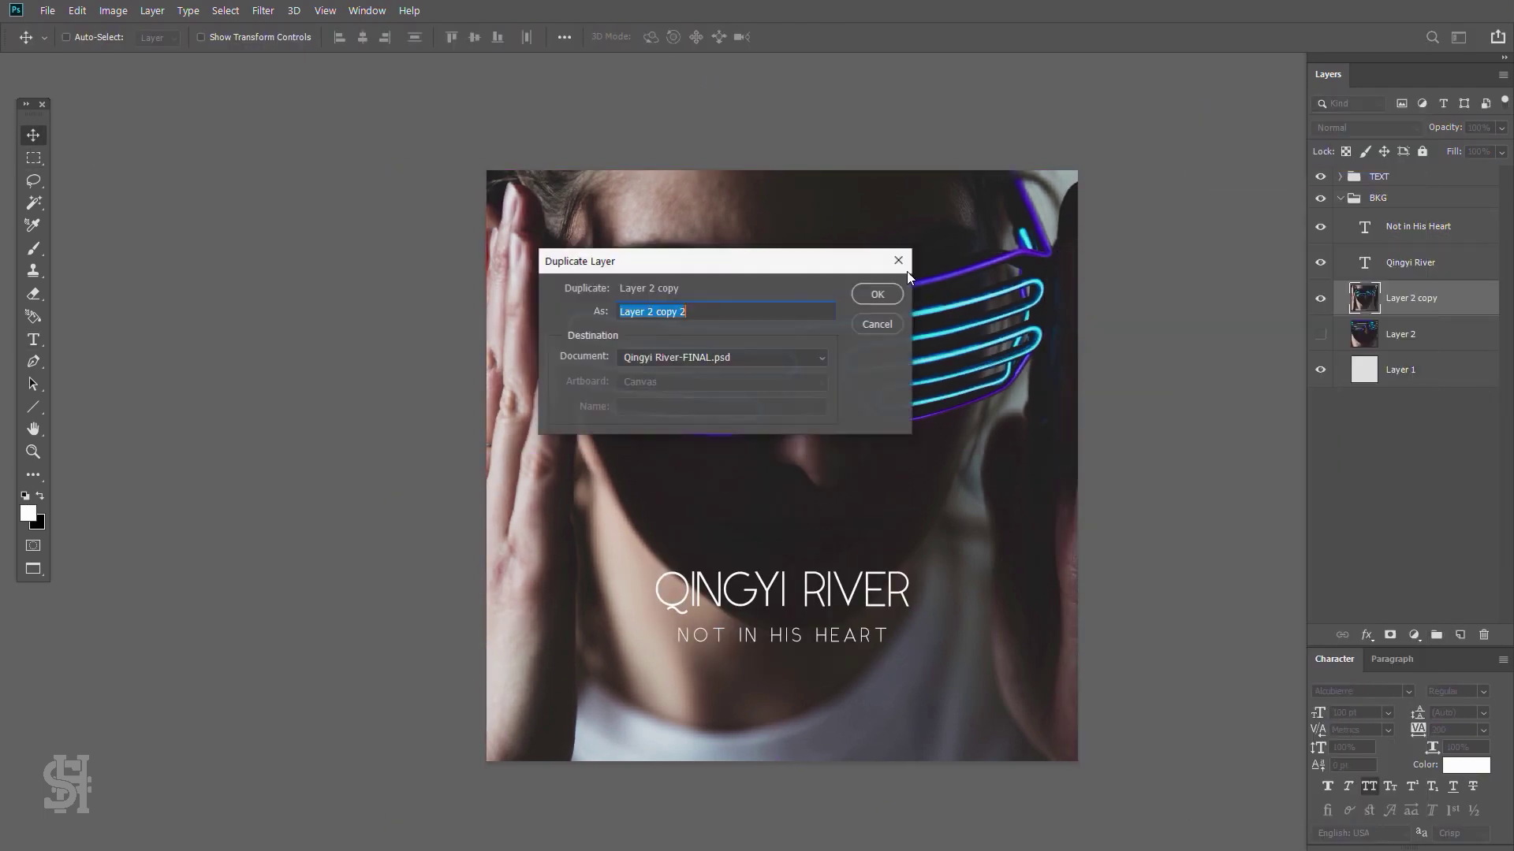
pyautogui.click(872, 294)
pyautogui.click(263, 10)
# - Cool the temperature and raise clarity, exposure and whites in Camera Raw, then nudge the copy right
pyautogui.click(300, 110)
pyautogui.moveTo(1124, 302); pyautogui.dragTo(1101, 302)
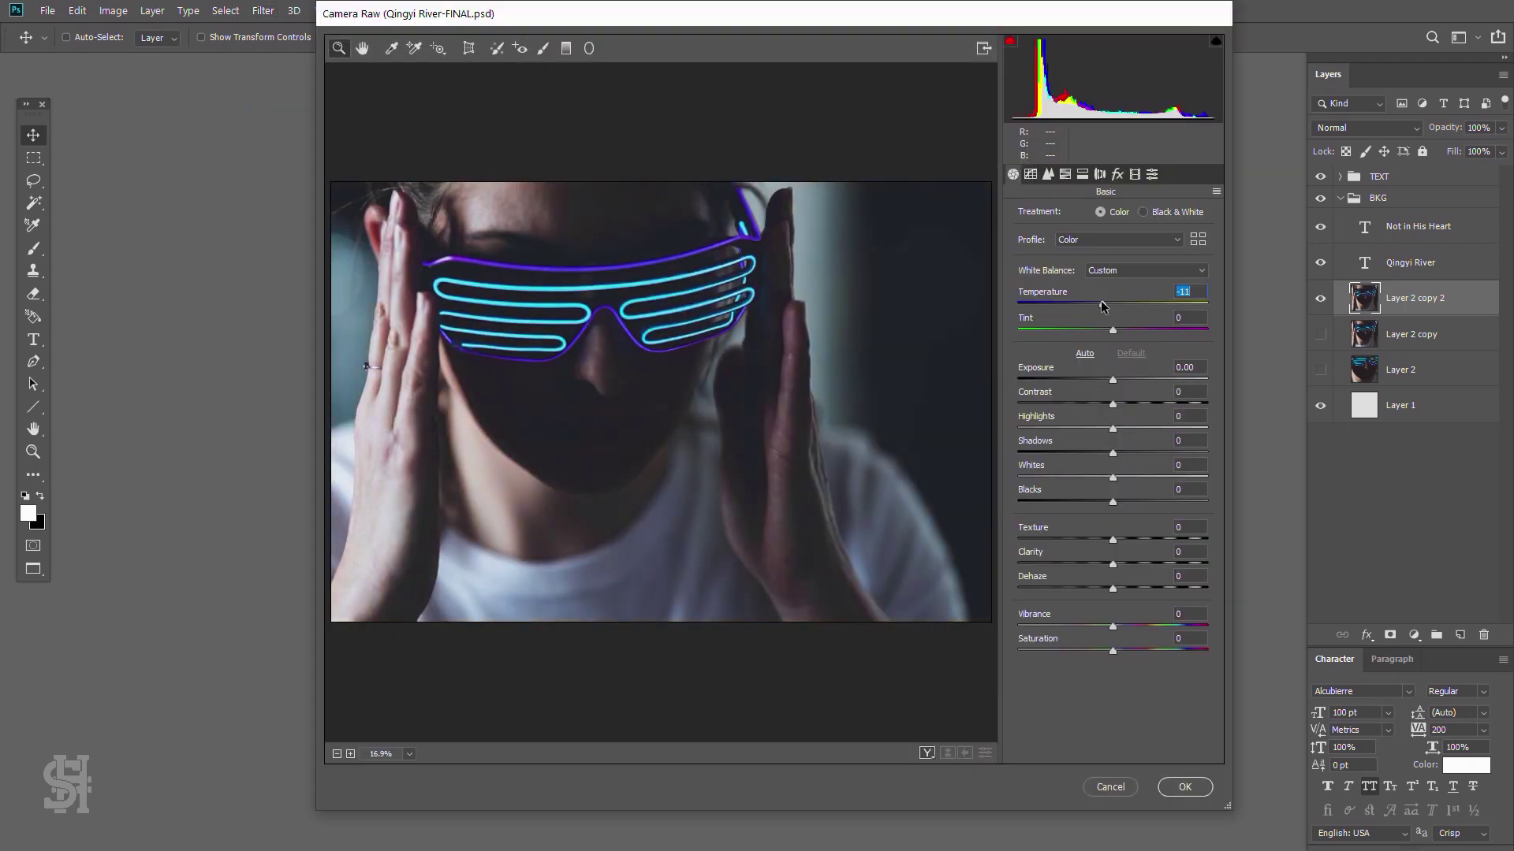
pyautogui.moveTo(1112, 564); pyautogui.dragTo(1146, 564)
pyautogui.moveTo(1112, 380); pyautogui.dragTo(1123, 380)
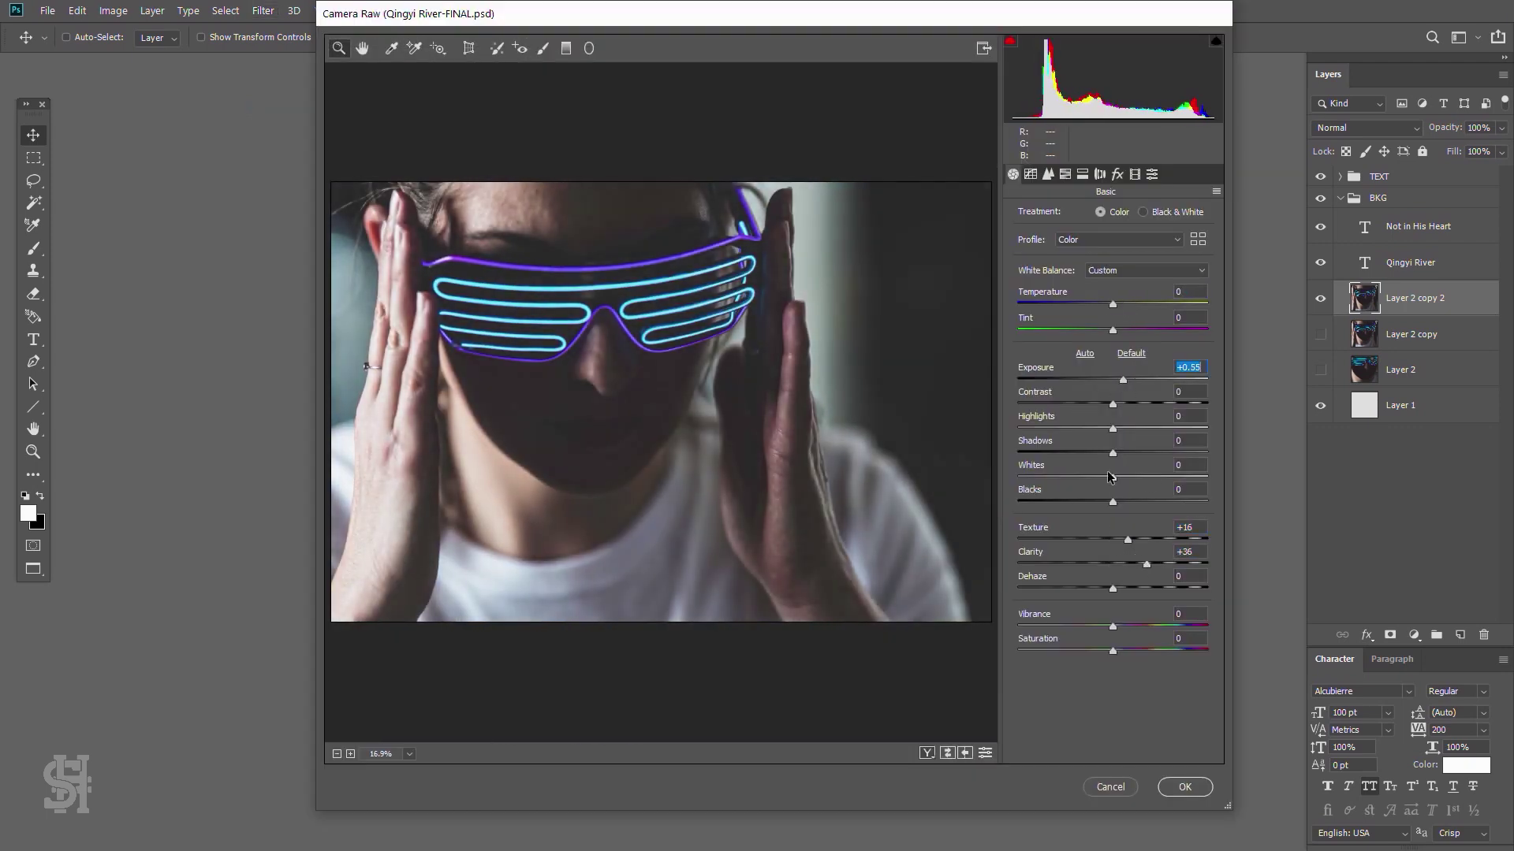
pyautogui.moveTo(1125, 477); pyautogui.dragTo(1186, 477)
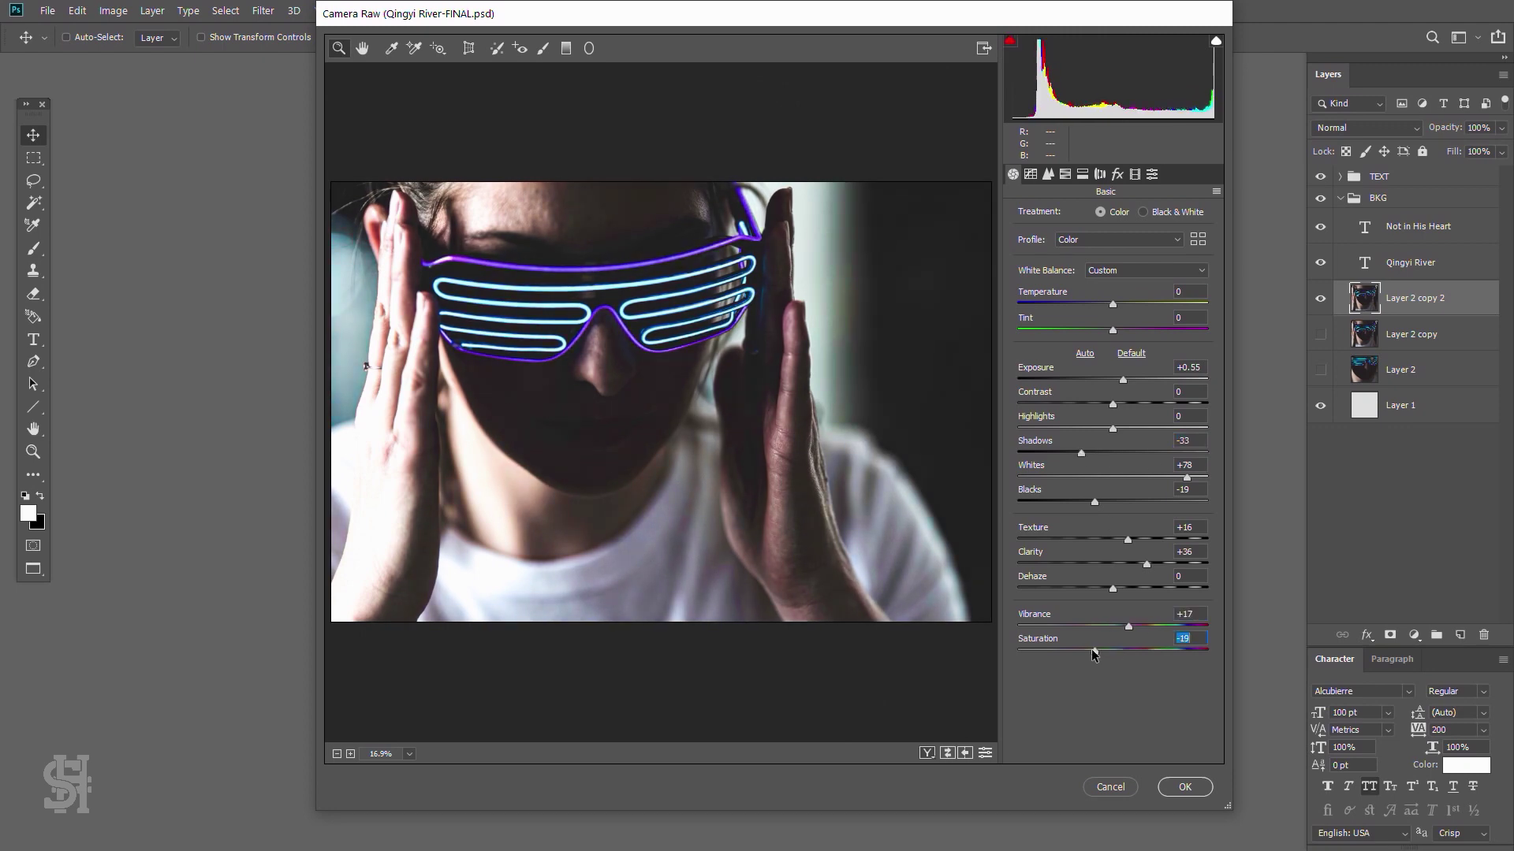
pyautogui.click(1185, 787)
pyautogui.moveTo(871, 377)
pyautogui.mouseDown()
pyautogui.moveTo(911, 377)
pyautogui.moveTo(871, 371)
pyautogui.mouseUp()
# - Draw a blue-to-cyan gradient on a new layer set to Lighten blending
pyautogui.click(28, 513)
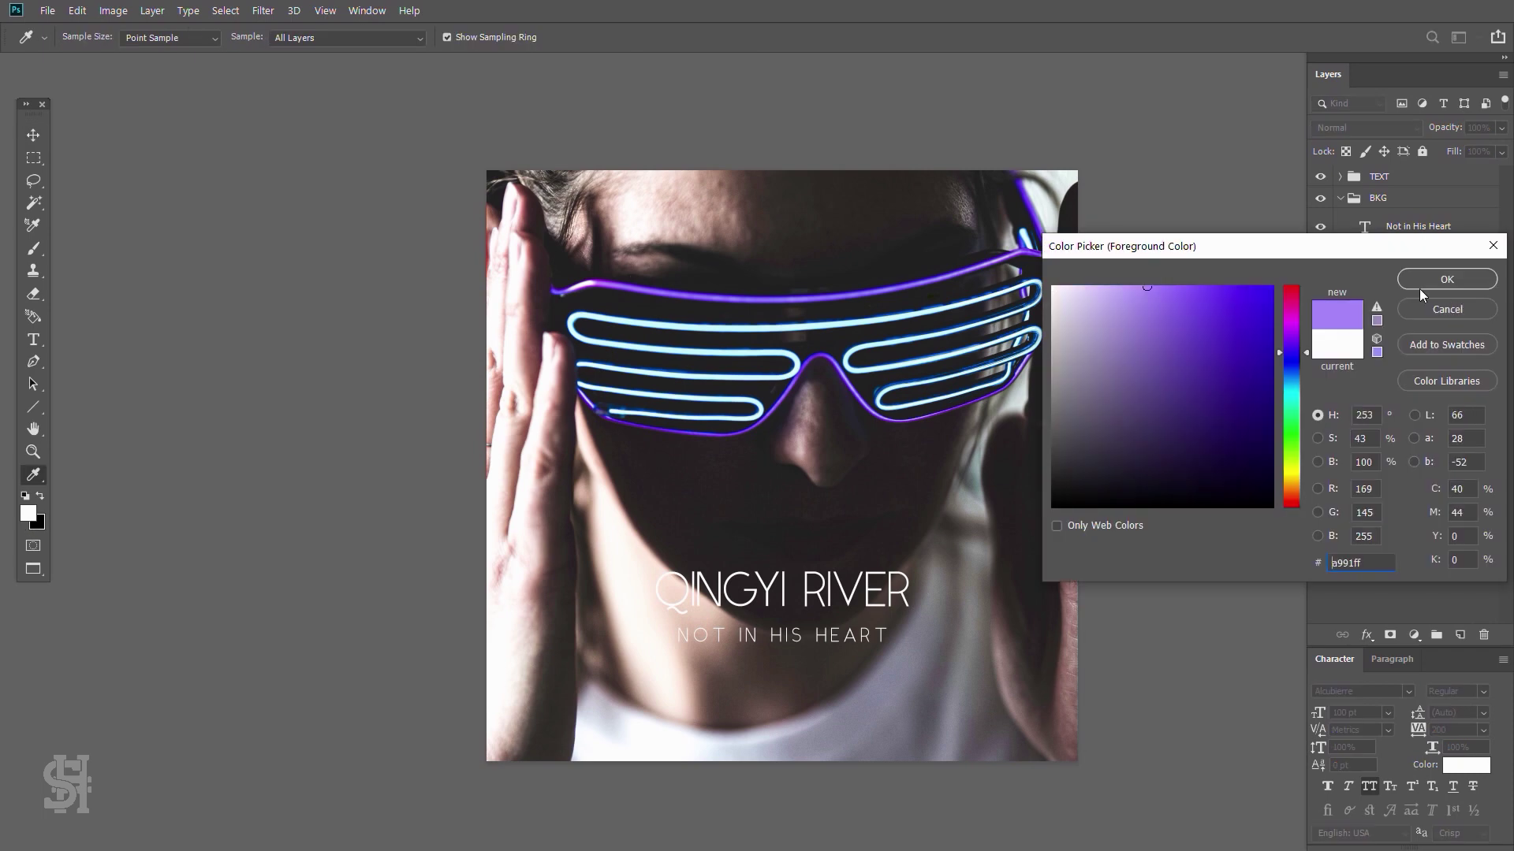
pyautogui.click(1447, 279)
pyautogui.click(37, 523)
pyautogui.click(1446, 279)
pyautogui.press('g')
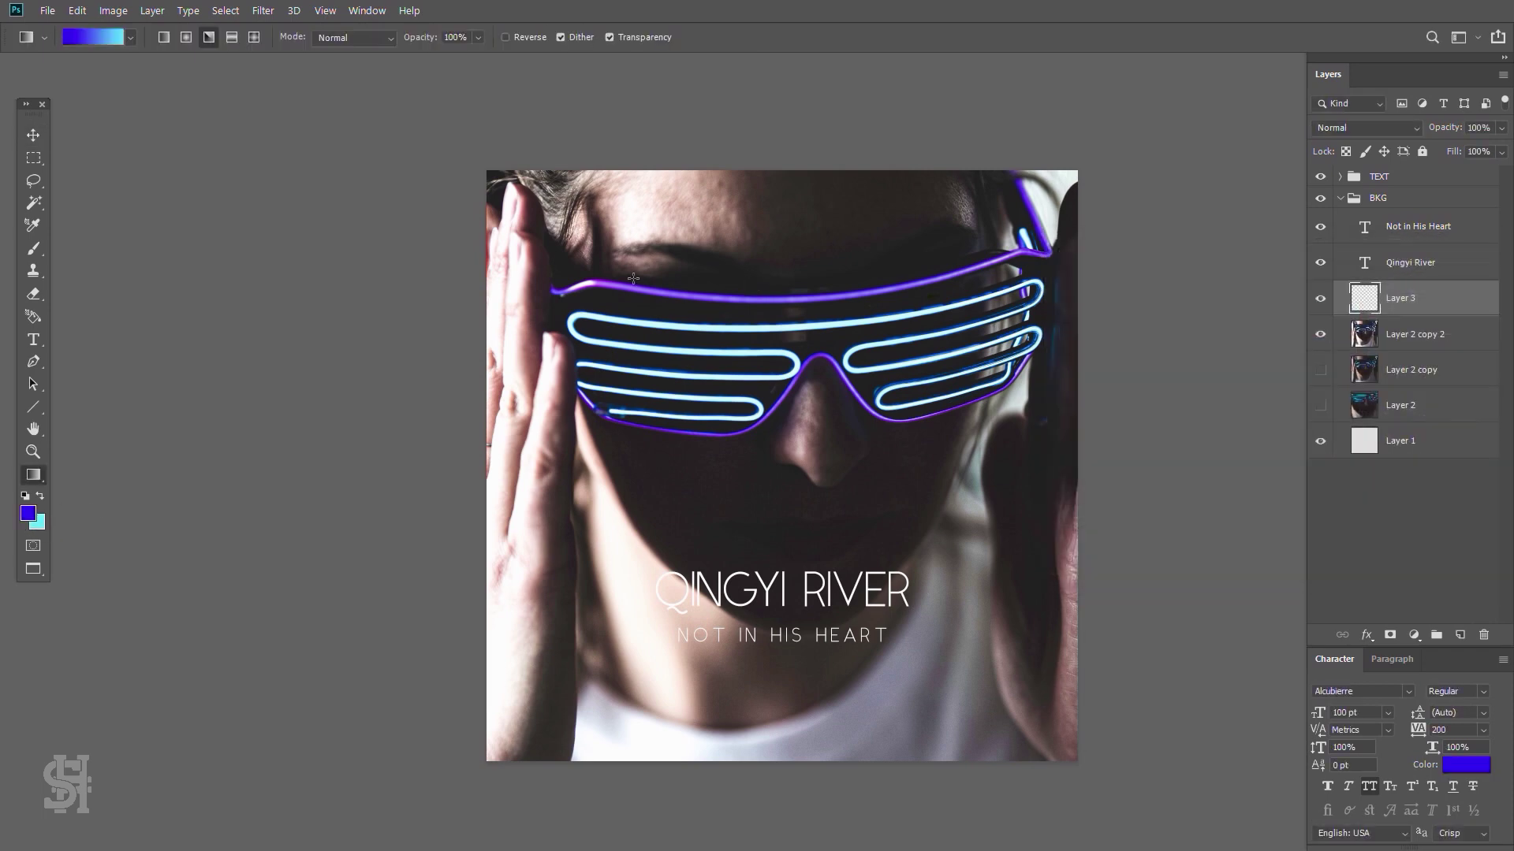
pyautogui.moveTo(528, 189); pyautogui.dragTo(1025, 705)
pyautogui.moveTo(644, 266); pyautogui.dragTo(1025, 709)
pyautogui.click(1366, 127)
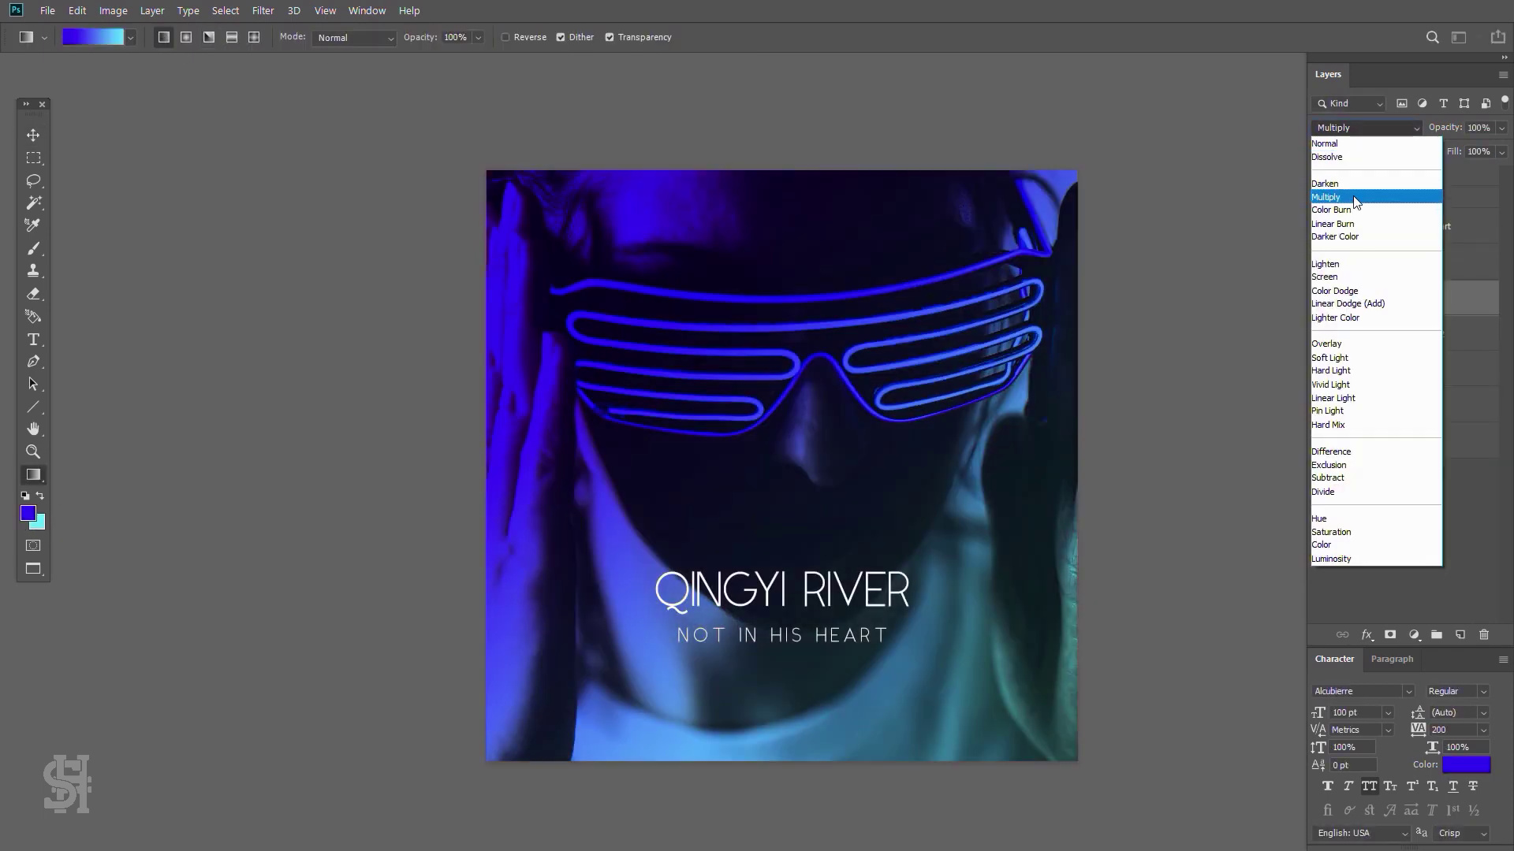
pyautogui.click(1362, 237)
# - Group the text layers into TEXT and give it a dark blue Color Overlay
pyautogui.moveTo(1356, 271); pyautogui.dragTo(1380, 177)
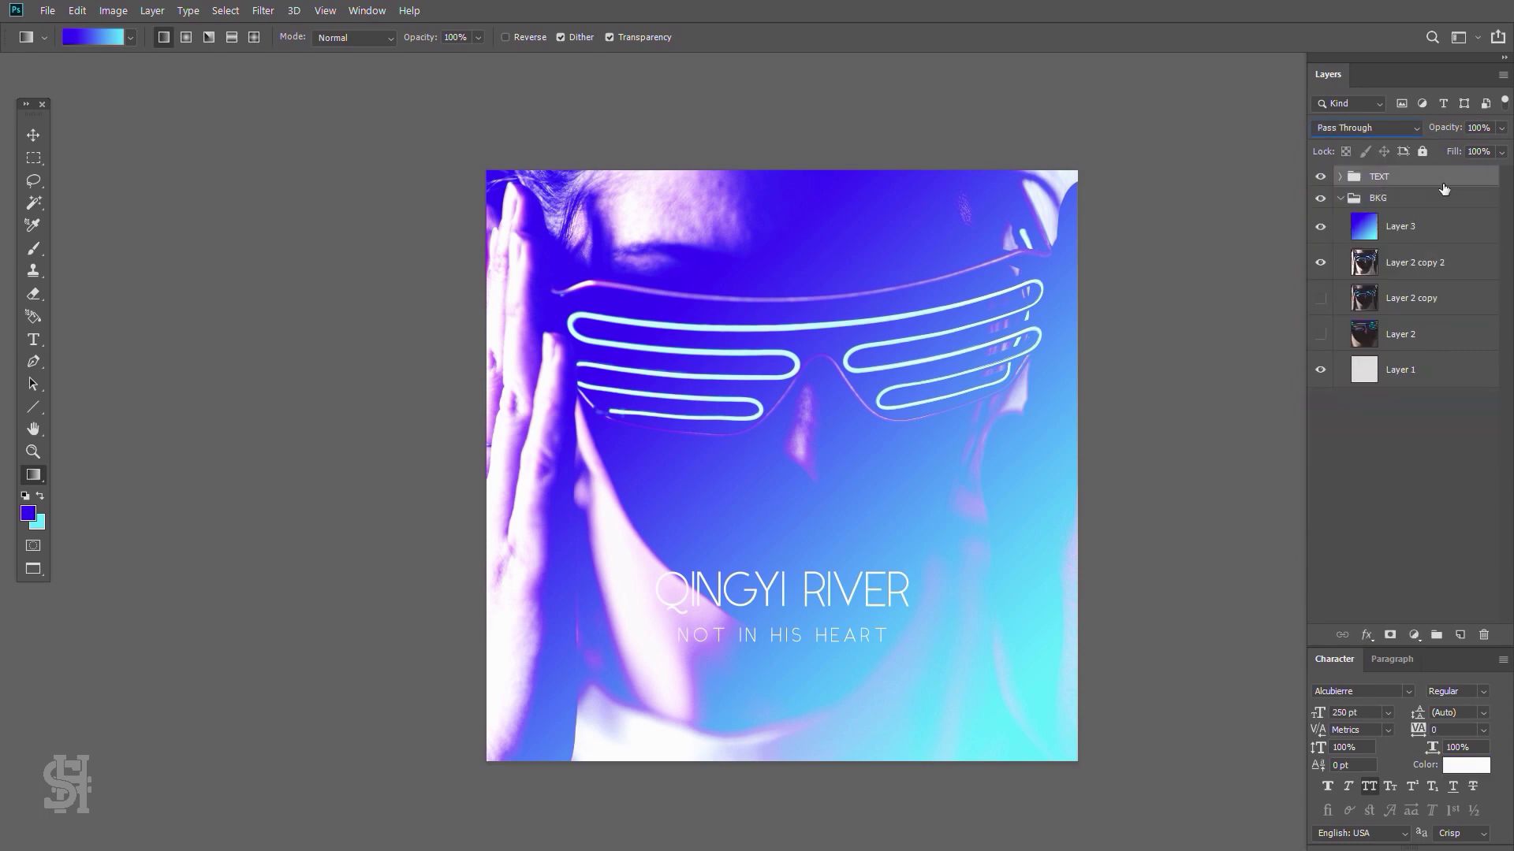
pyautogui.doubleClick(1419, 177)
pyautogui.click(880, 414)
pyautogui.click(1246, 220)
pyautogui.click(1253, 394)
pyautogui.click(1447, 279)
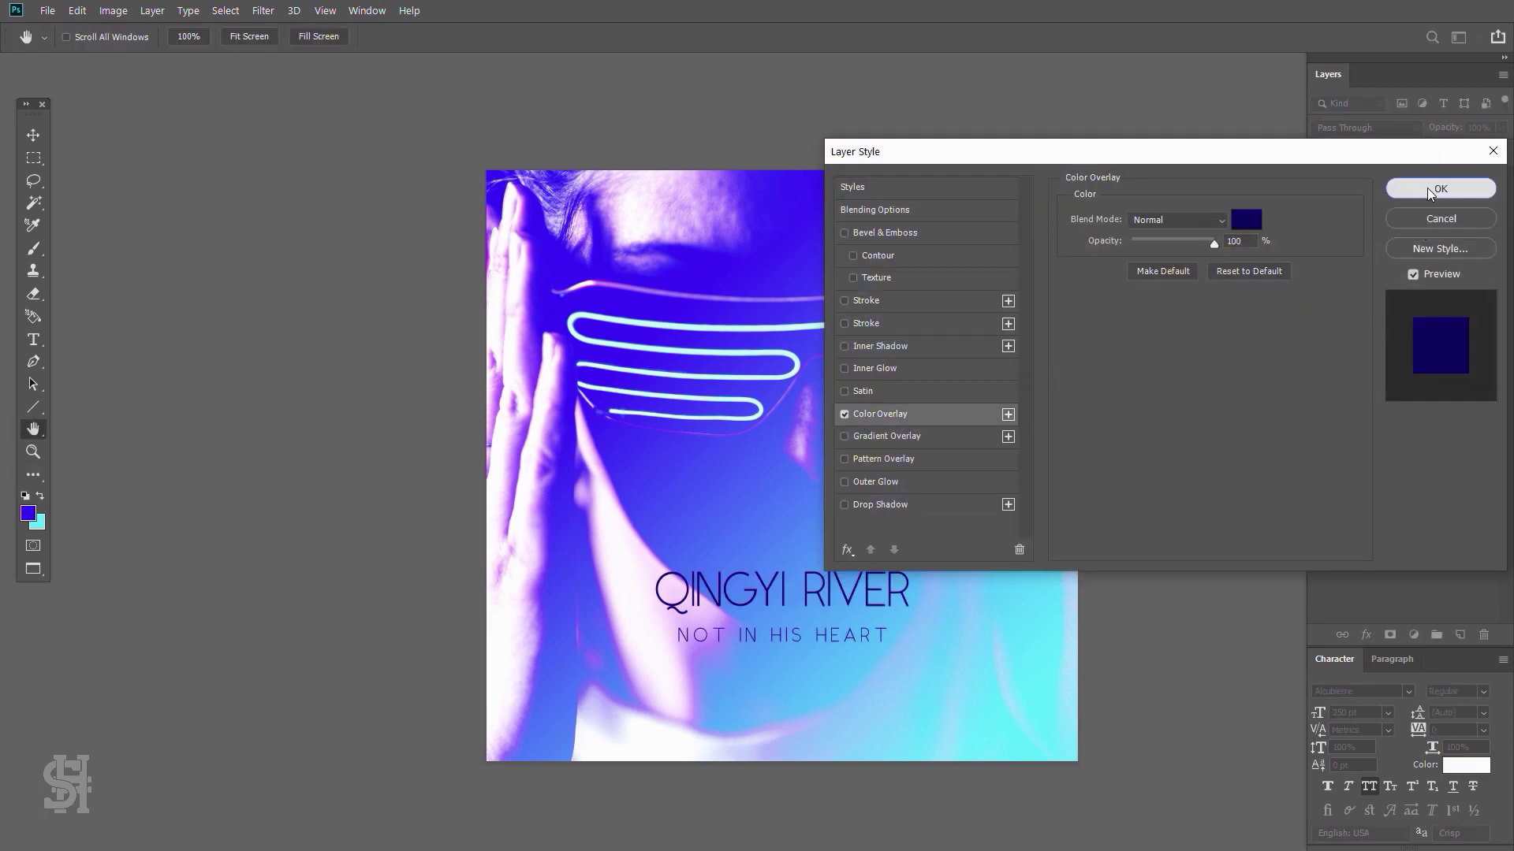
pyautogui.click(1440, 189)
pyautogui.rightClick(1408, 260)
pyautogui.click(1440, 520)
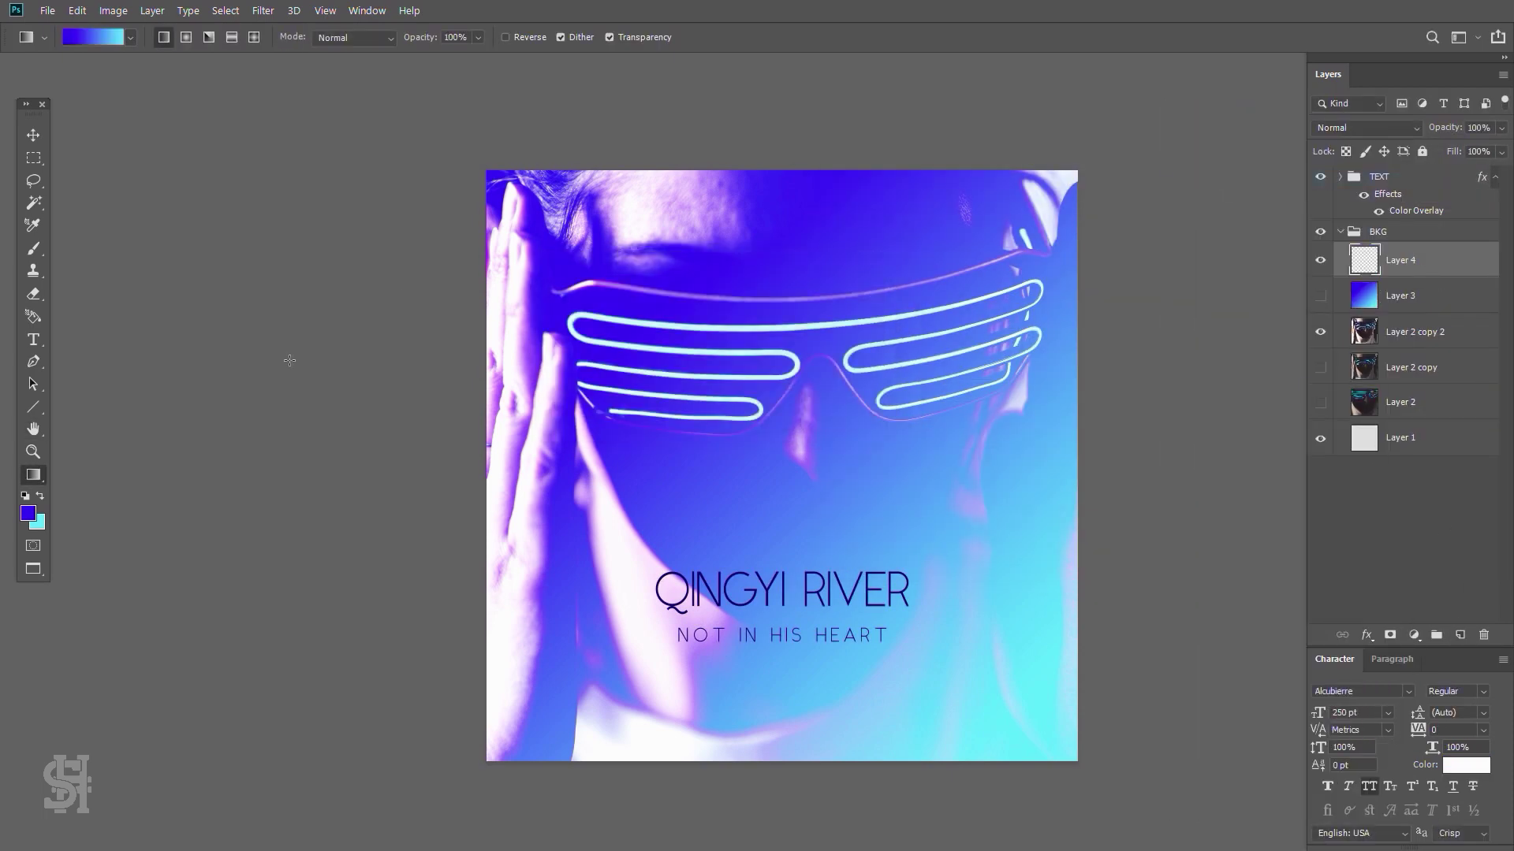
# - Try an angle gradient layer in Screen mode, then revert visibility to the first gradient
pyautogui.click(209, 37)
pyautogui.moveTo(489, 174); pyautogui.dragTo(1072, 757)
pyautogui.click(1366, 126)
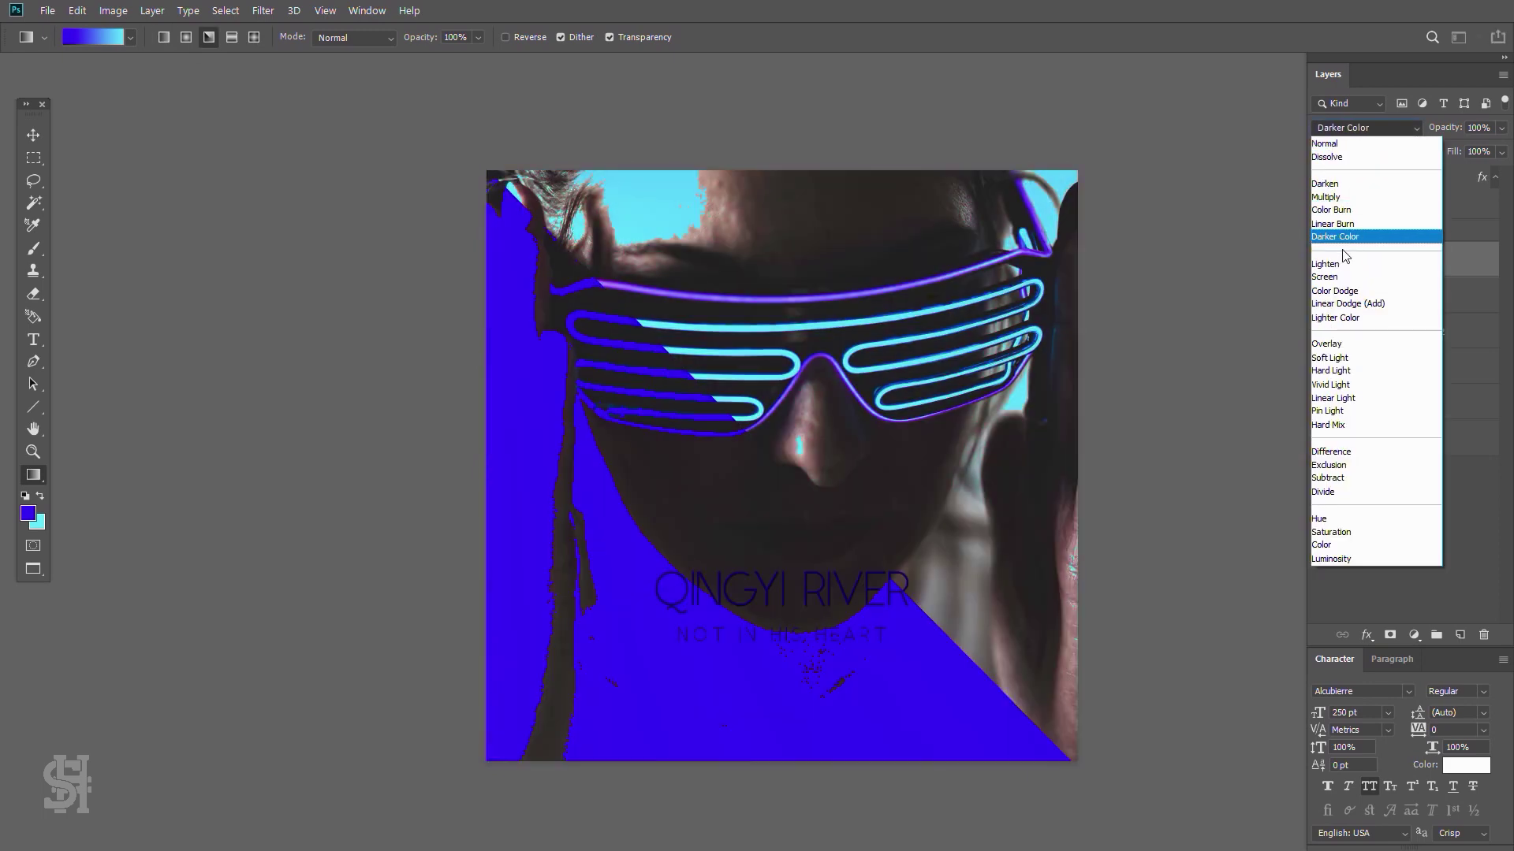
pyautogui.click(1325, 277)
pyautogui.moveTo(642, 490); pyautogui.dragTo(828, 177)
pyautogui.moveTo(799, 521)
pyautogui.mouseDown()
pyautogui.moveTo(977, 174)
pyautogui.moveTo(776, 428)
pyautogui.moveTo(781, 392)
pyautogui.mouseUp()
pyautogui.hotkey('ctrl', ';')
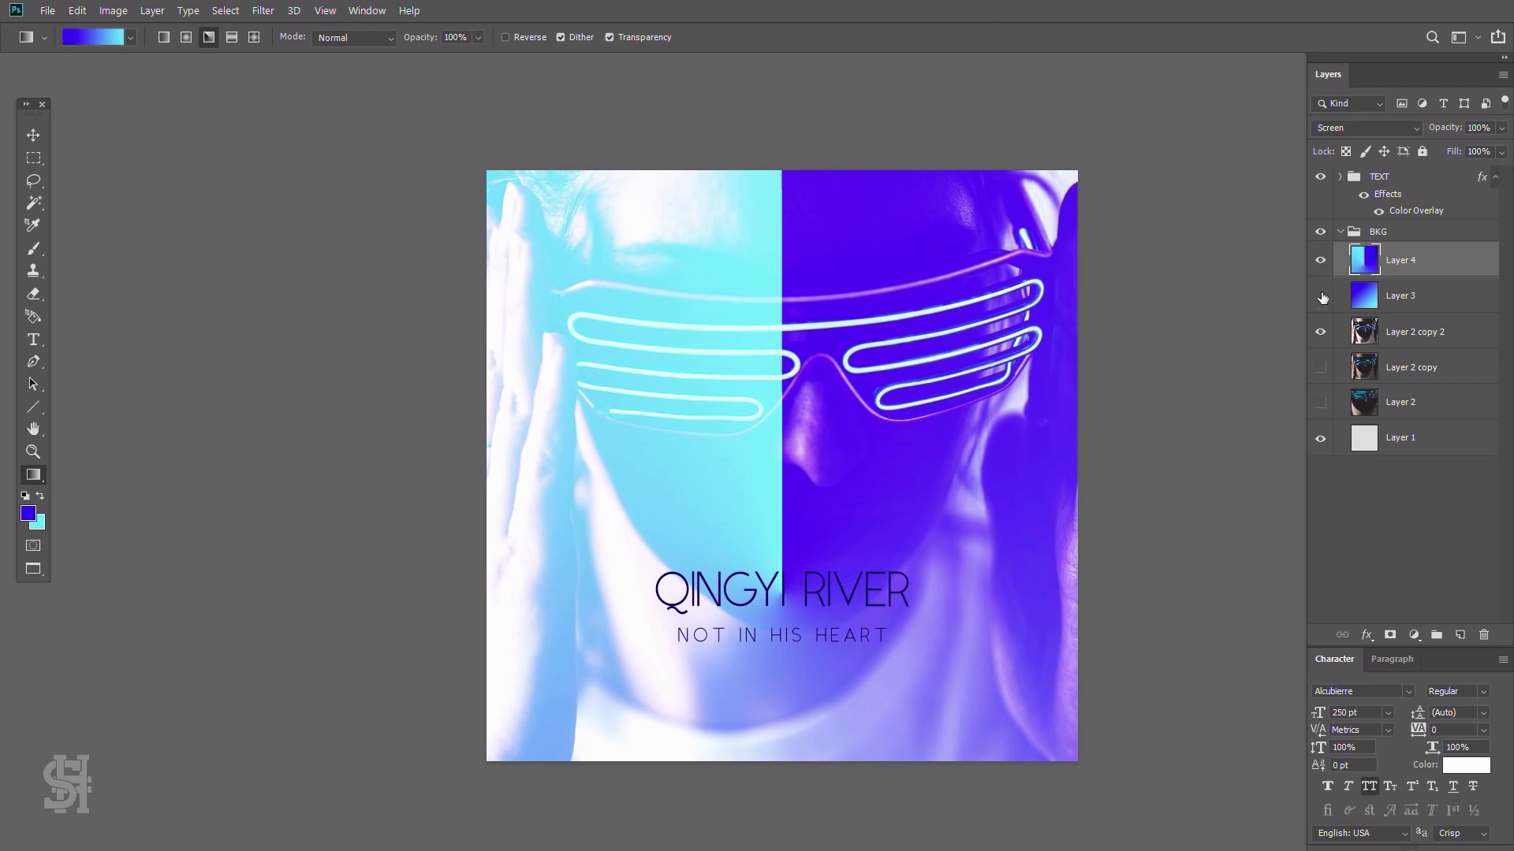
pyautogui.click(1321, 296)
pyautogui.click(1320, 260)
pyautogui.click(1411, 295)
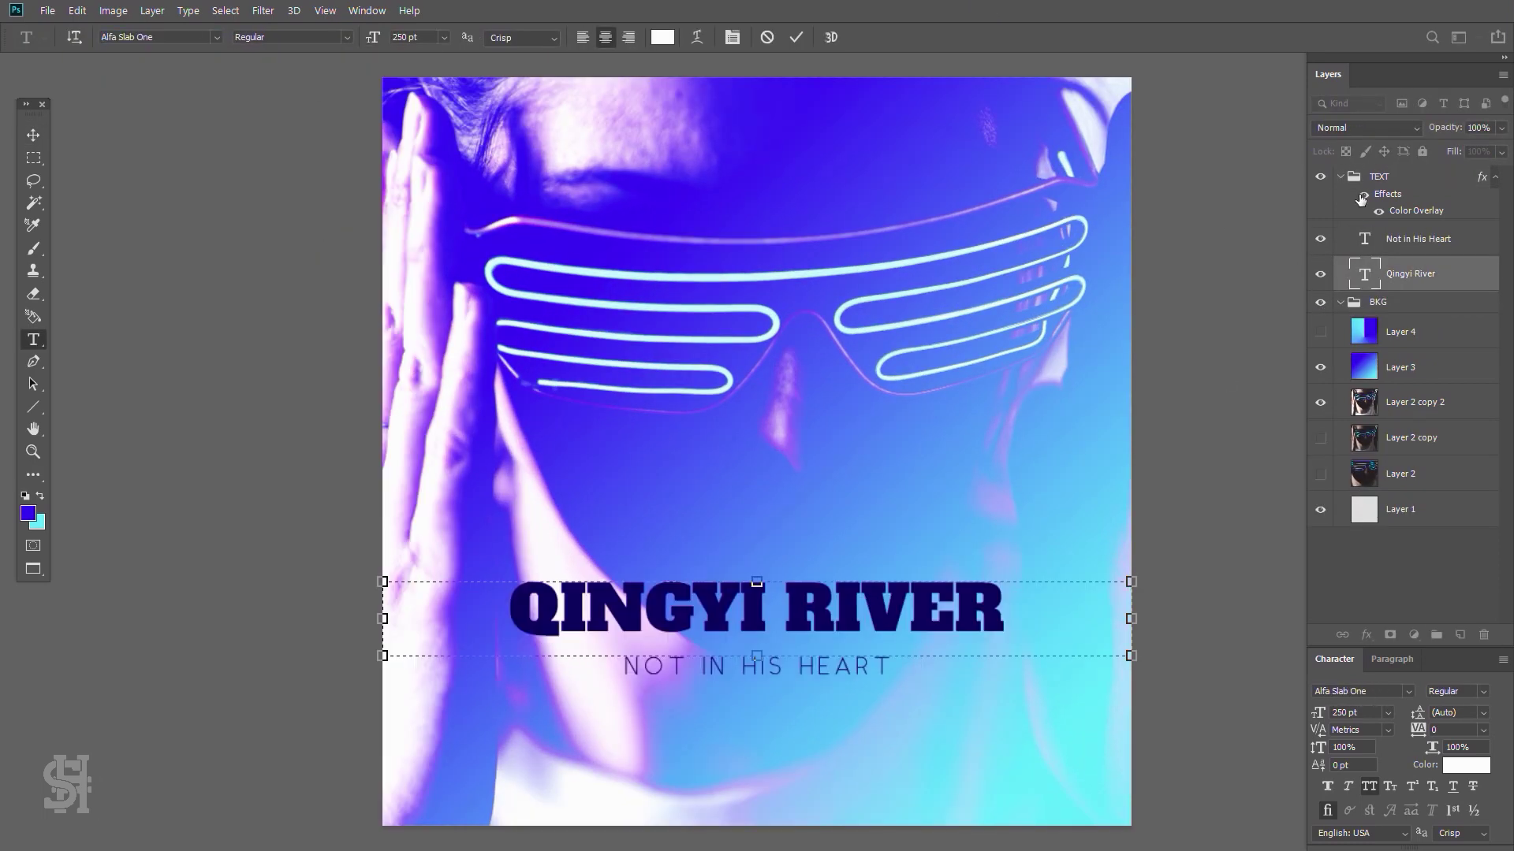
# - Try the Avenir font on the title
pyautogui.hotkey('ctrl', 'a')
pyautogui.click(216, 38)
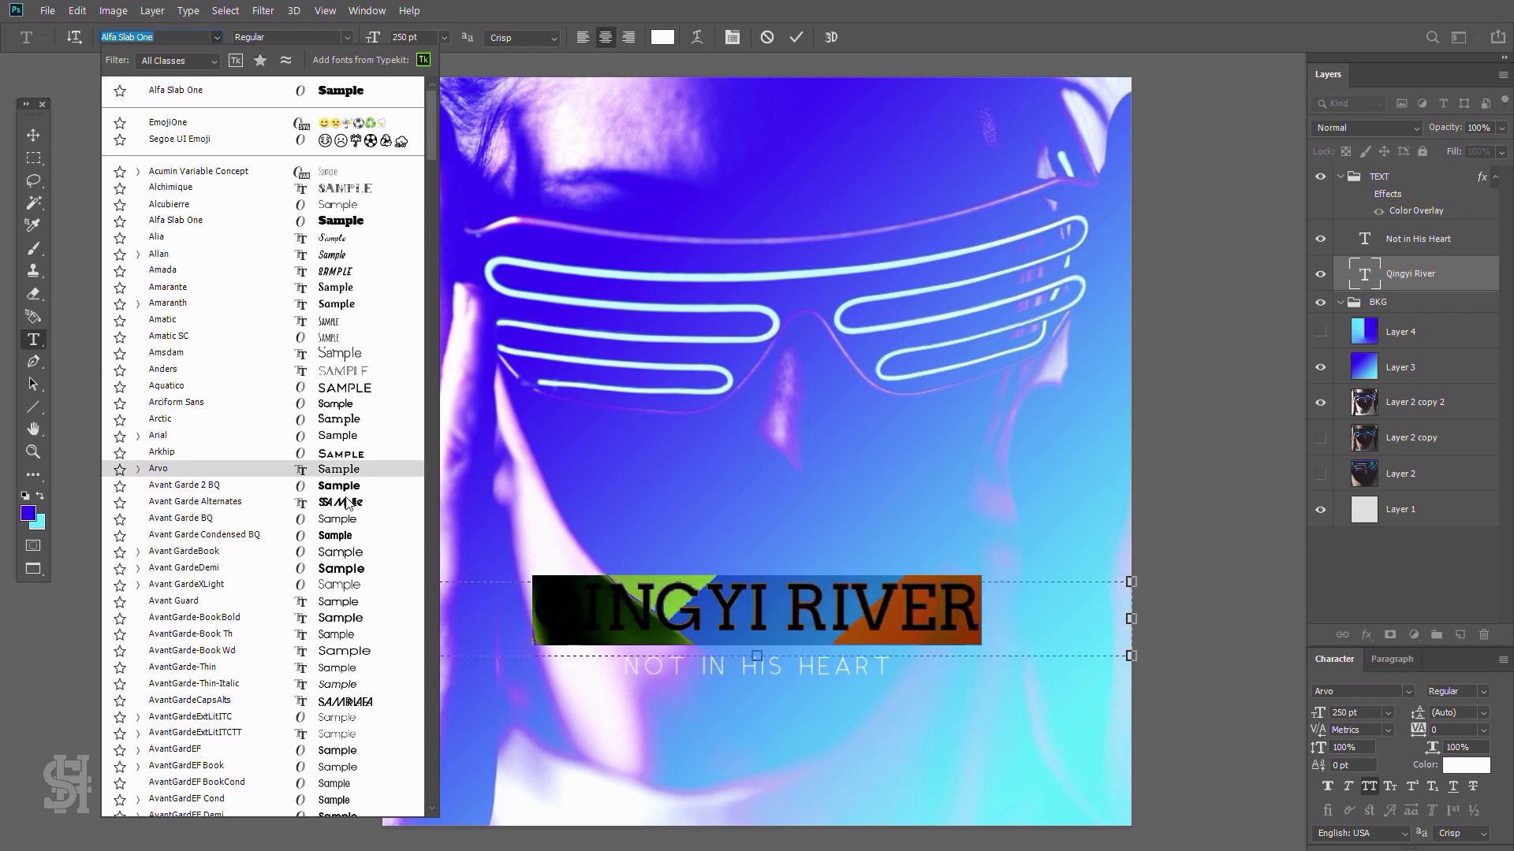
pyautogui.scroll(-5, 351, 537)
pyautogui.scroll(-5, 347, 599)
pyautogui.click(347, 675)
# - Revisit the TEXT group's Color Overlay colour
pyautogui.click(1371, 201)
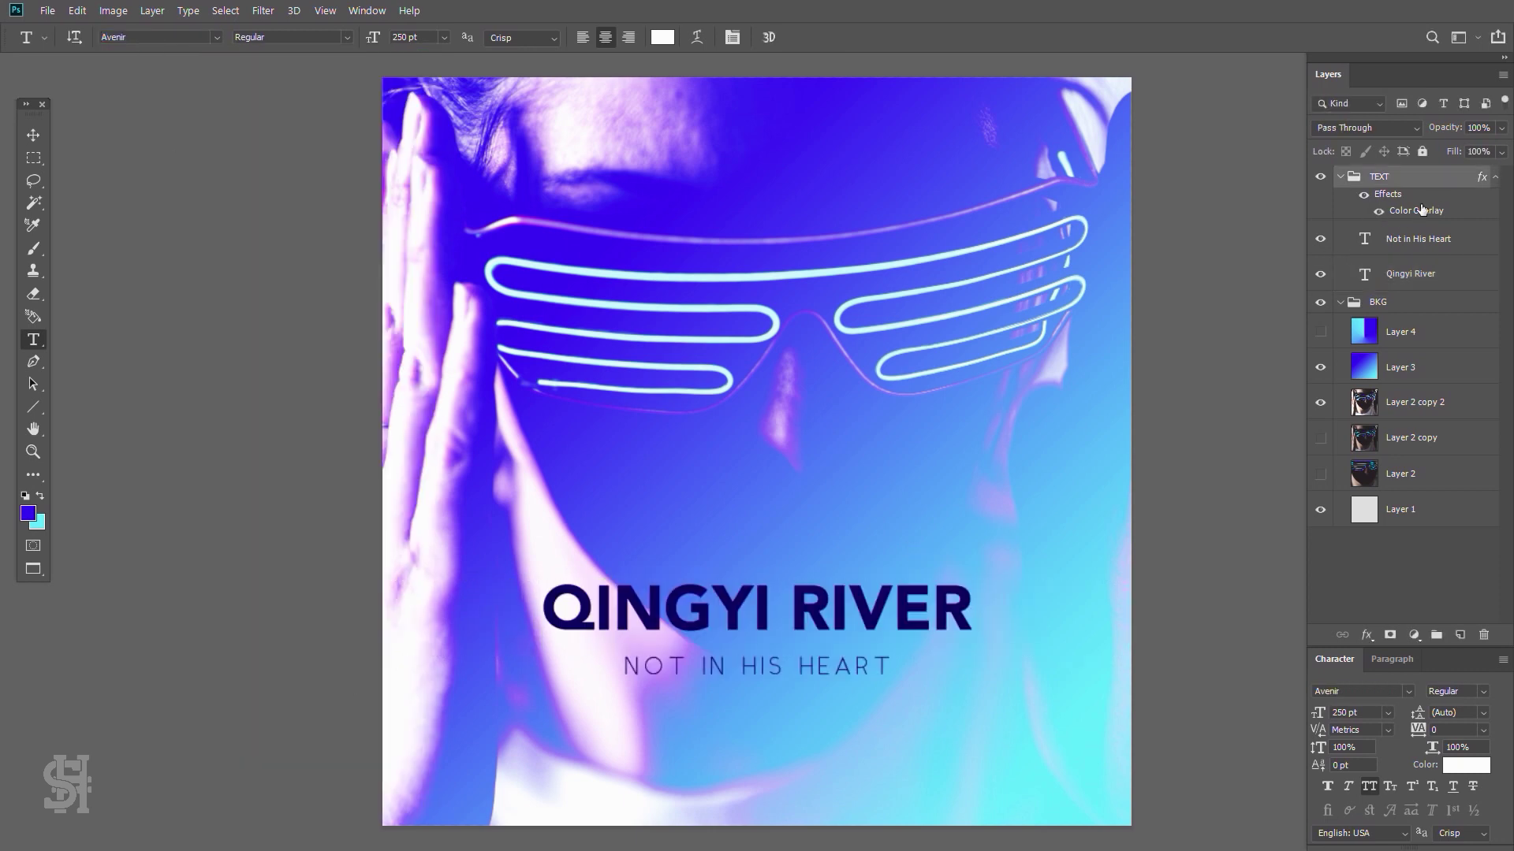
pyautogui.doubleClick(1416, 211)
pyautogui.click(1335, 209)
pyautogui.click(1434, 280)
pyautogui.click(1438, 186)
# - After trying Contrail One and Cosmonaut, set Avant Garde 2 BQ and move the title onto the centre guide
pyautogui.click(609, 606)
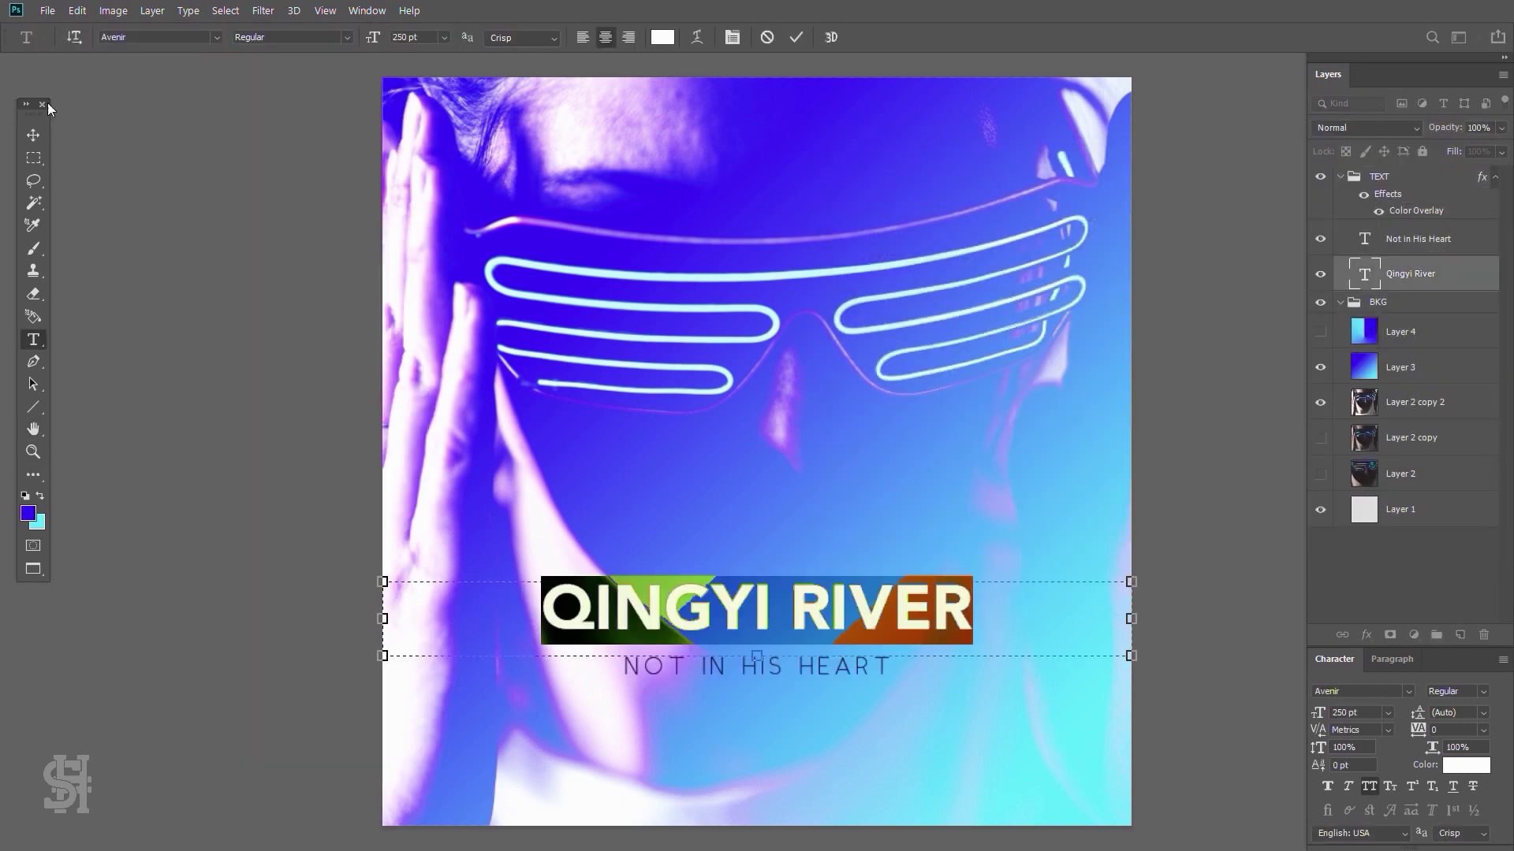
pyautogui.click(216, 37)
pyautogui.scroll(-5, 354, 544)
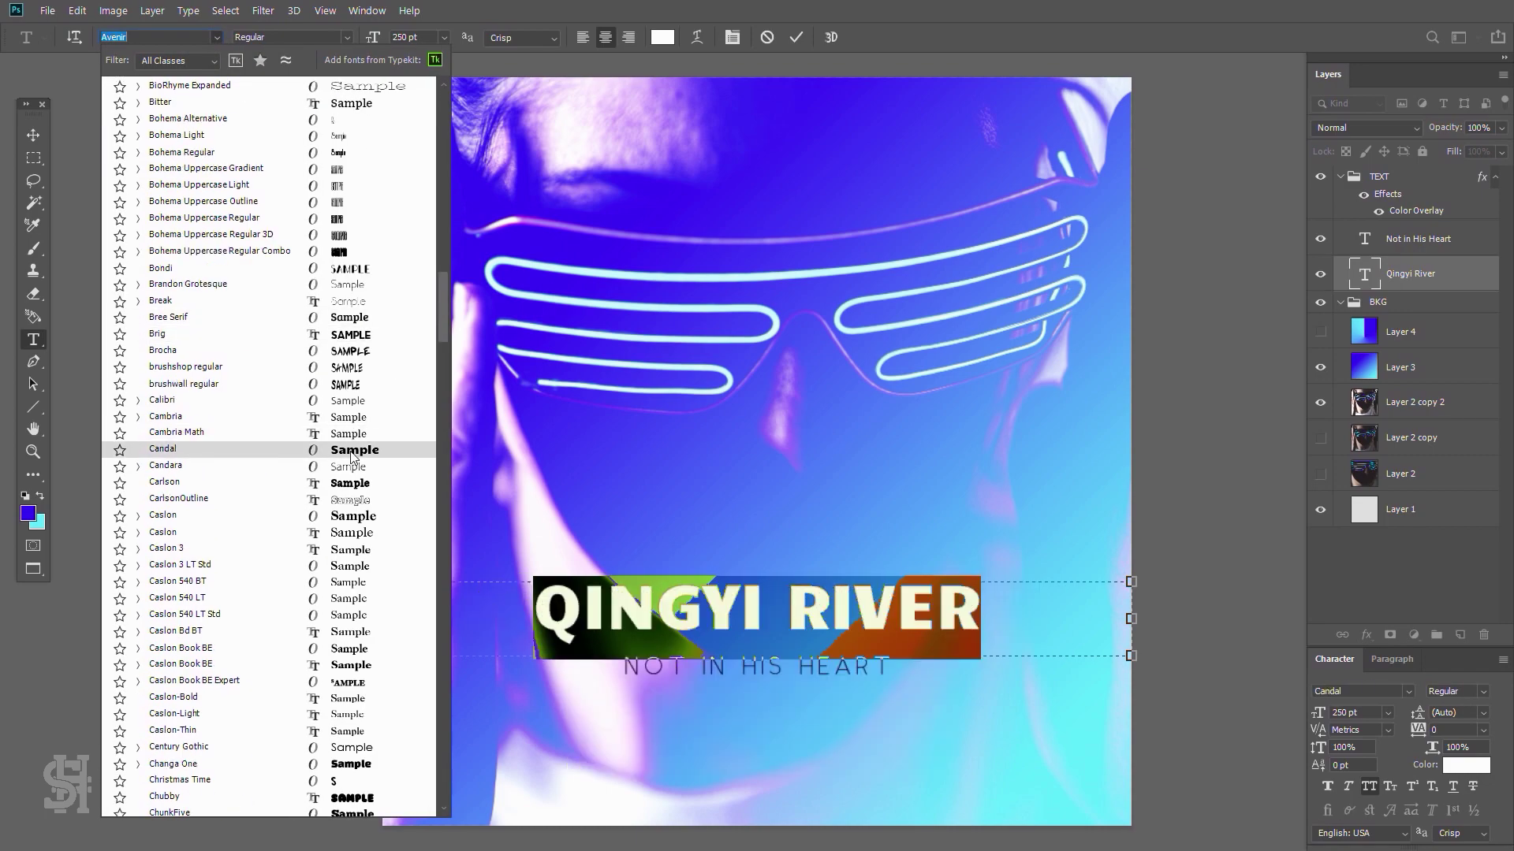
pyautogui.scroll(-3, 354, 544)
pyautogui.scroll(-3, 354, 550)
pyautogui.click(174, 635)
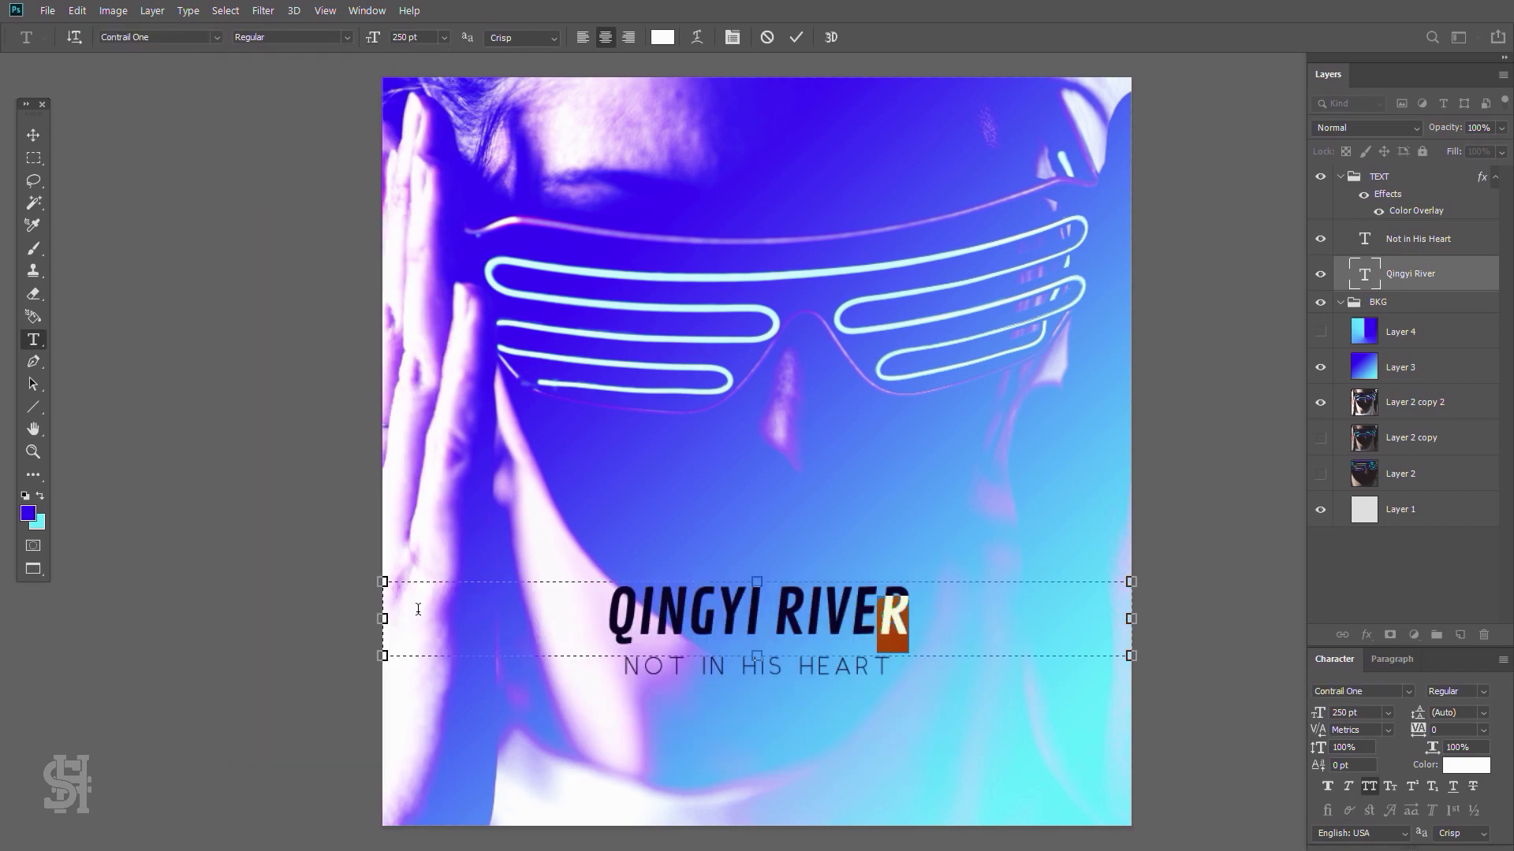
pyautogui.click(216, 37)
pyautogui.click(174, 104)
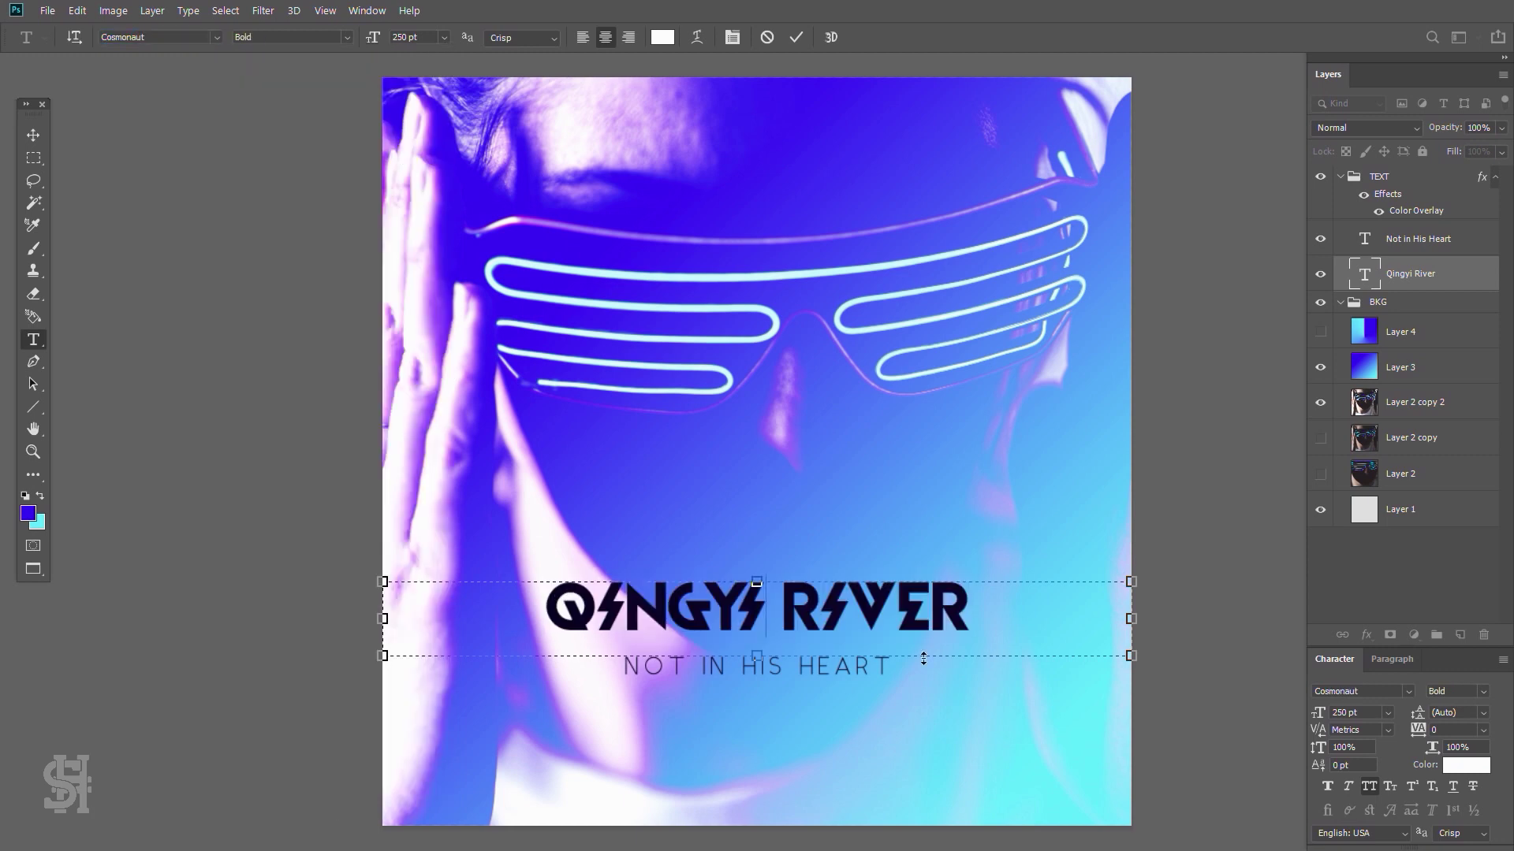
pyautogui.click(216, 37)
pyautogui.click(398, 534)
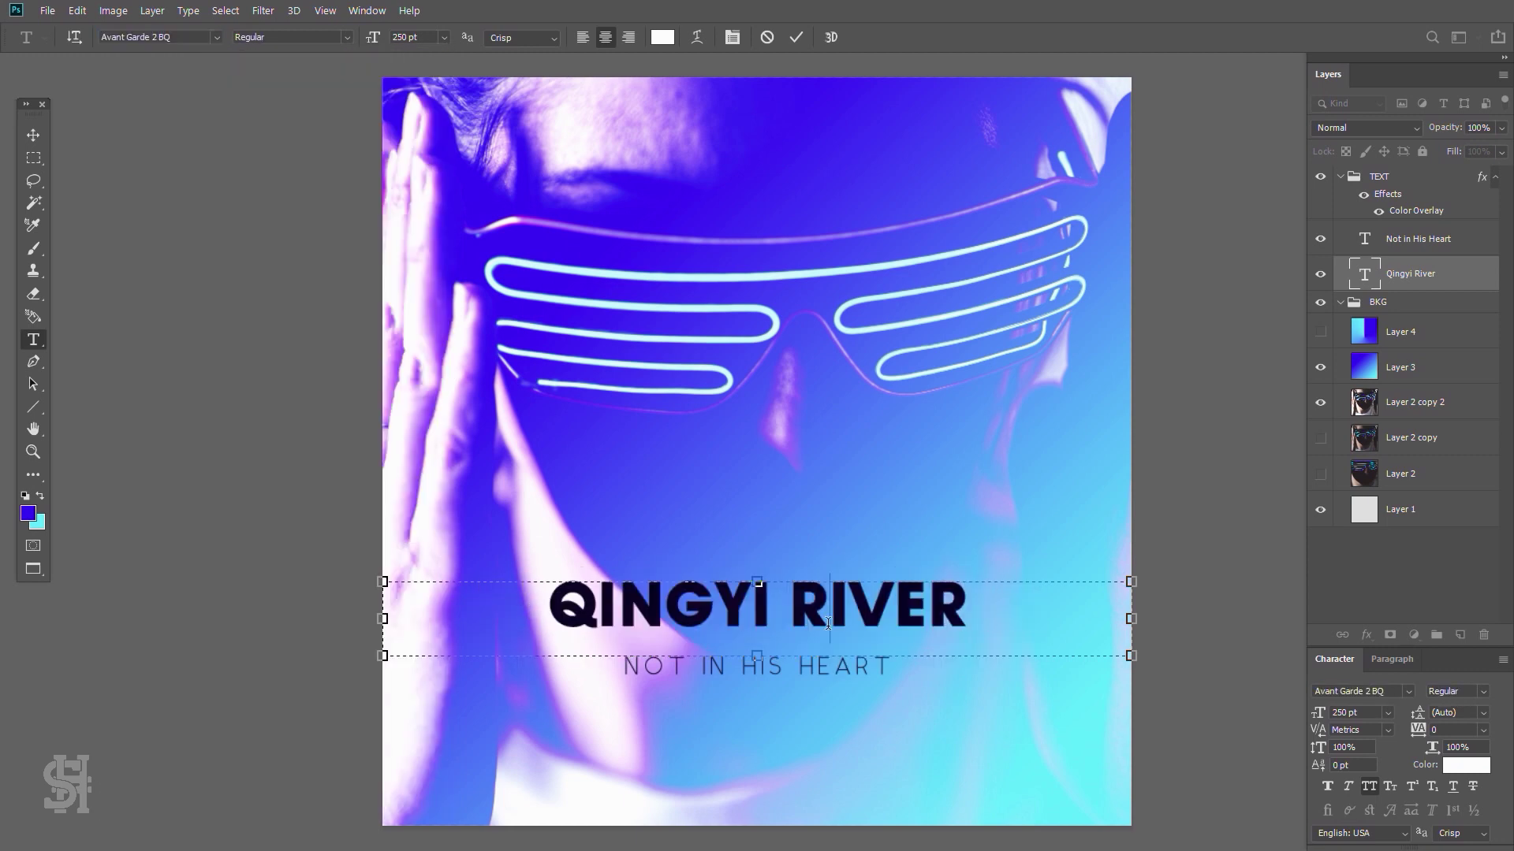
pyautogui.click(34, 138)
pyautogui.moveTo(906, 594); pyautogui.dragTo(1029, 532)
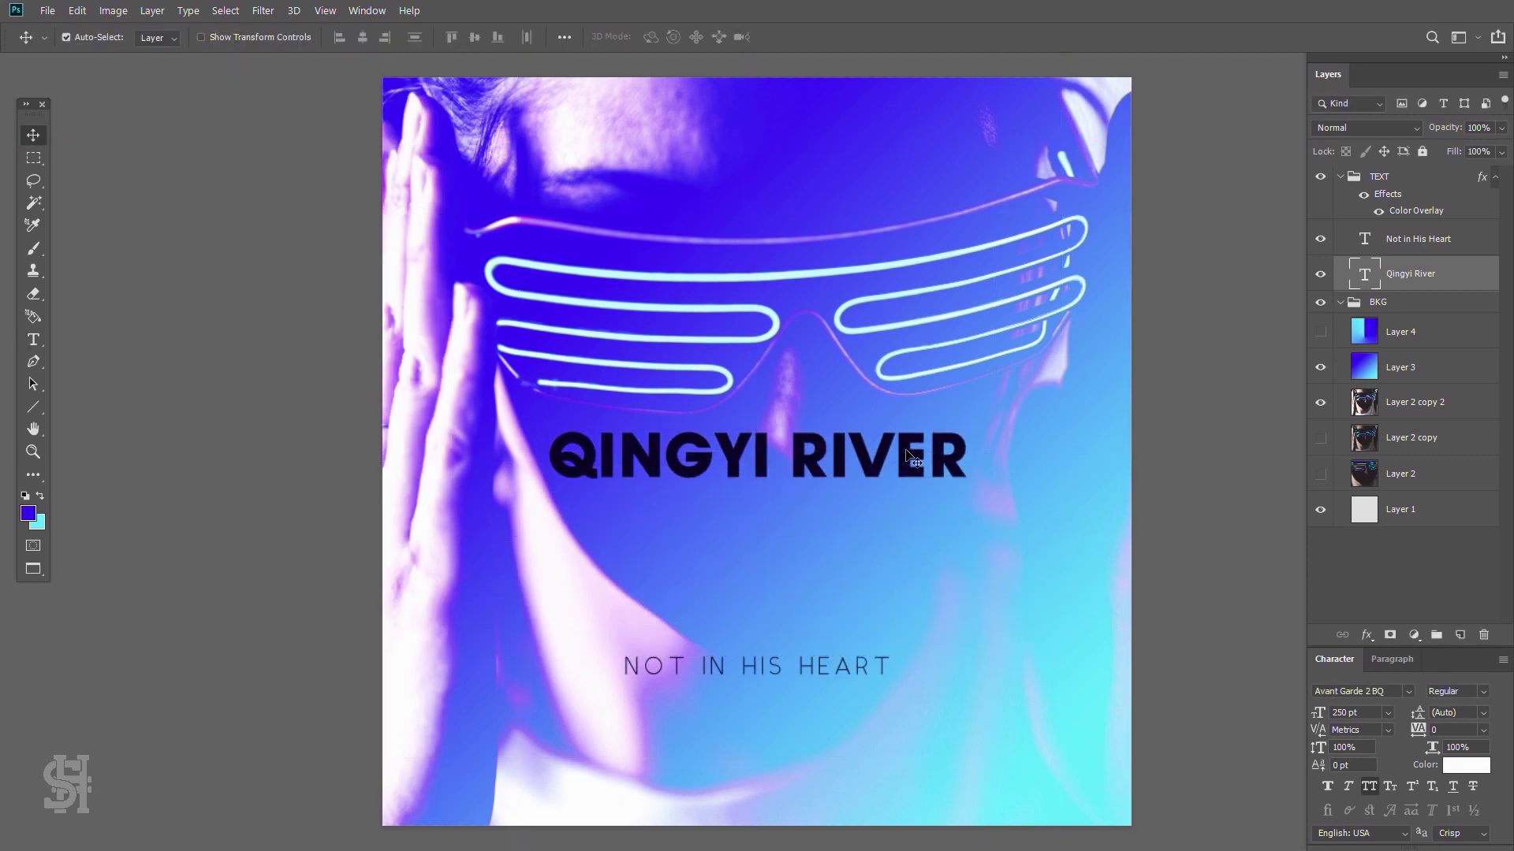
# - Add a 6 px dark navy Stroke layer style to the title
pyautogui.doubleClick(1362, 201)
pyautogui.click(838, 169)
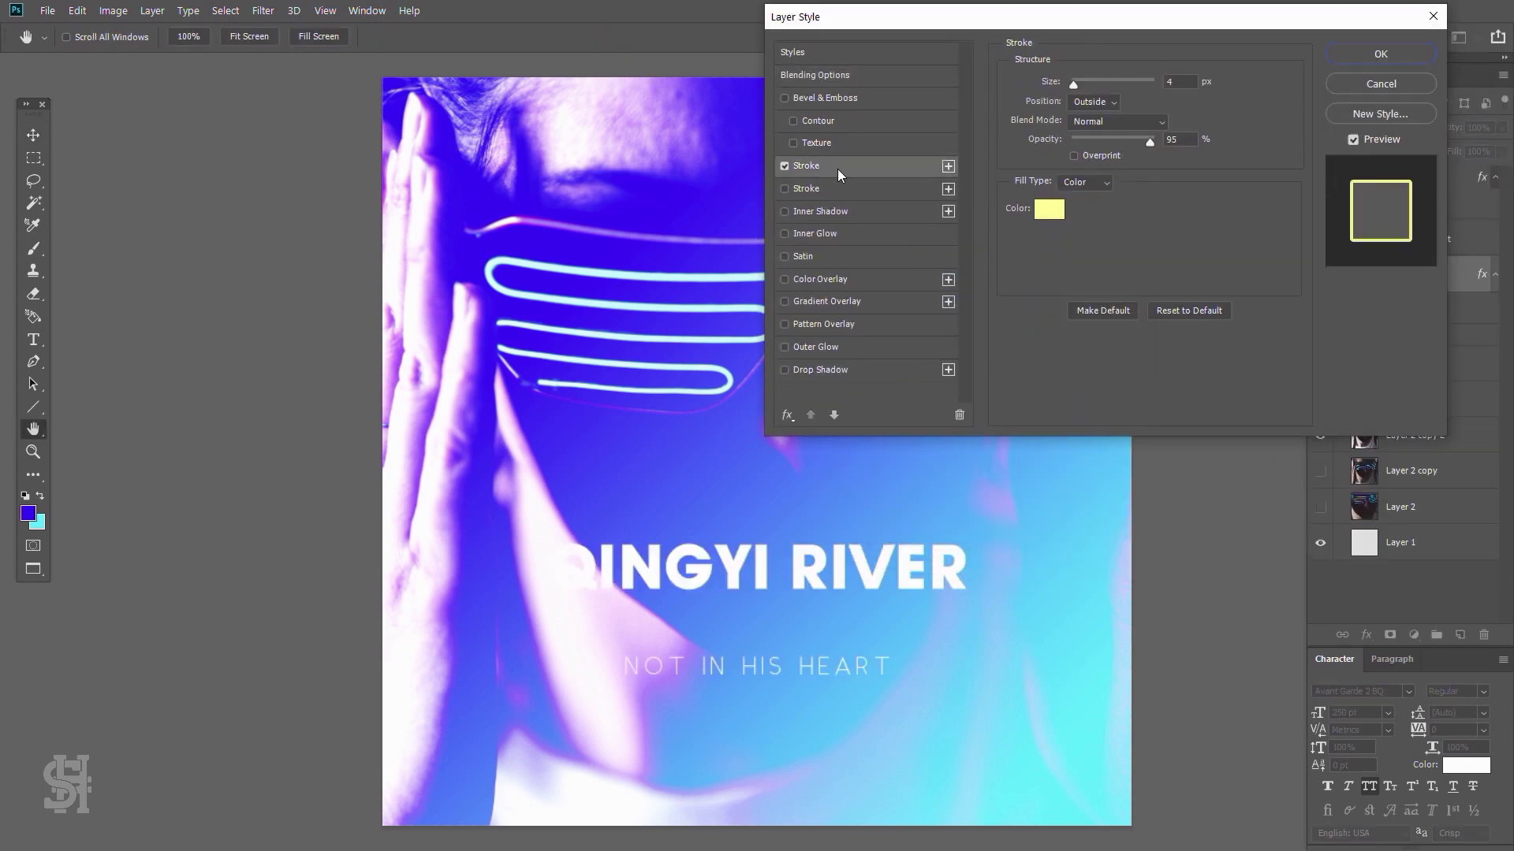
pyautogui.click(1049, 209)
pyautogui.click(1253, 434)
pyautogui.press('Return')
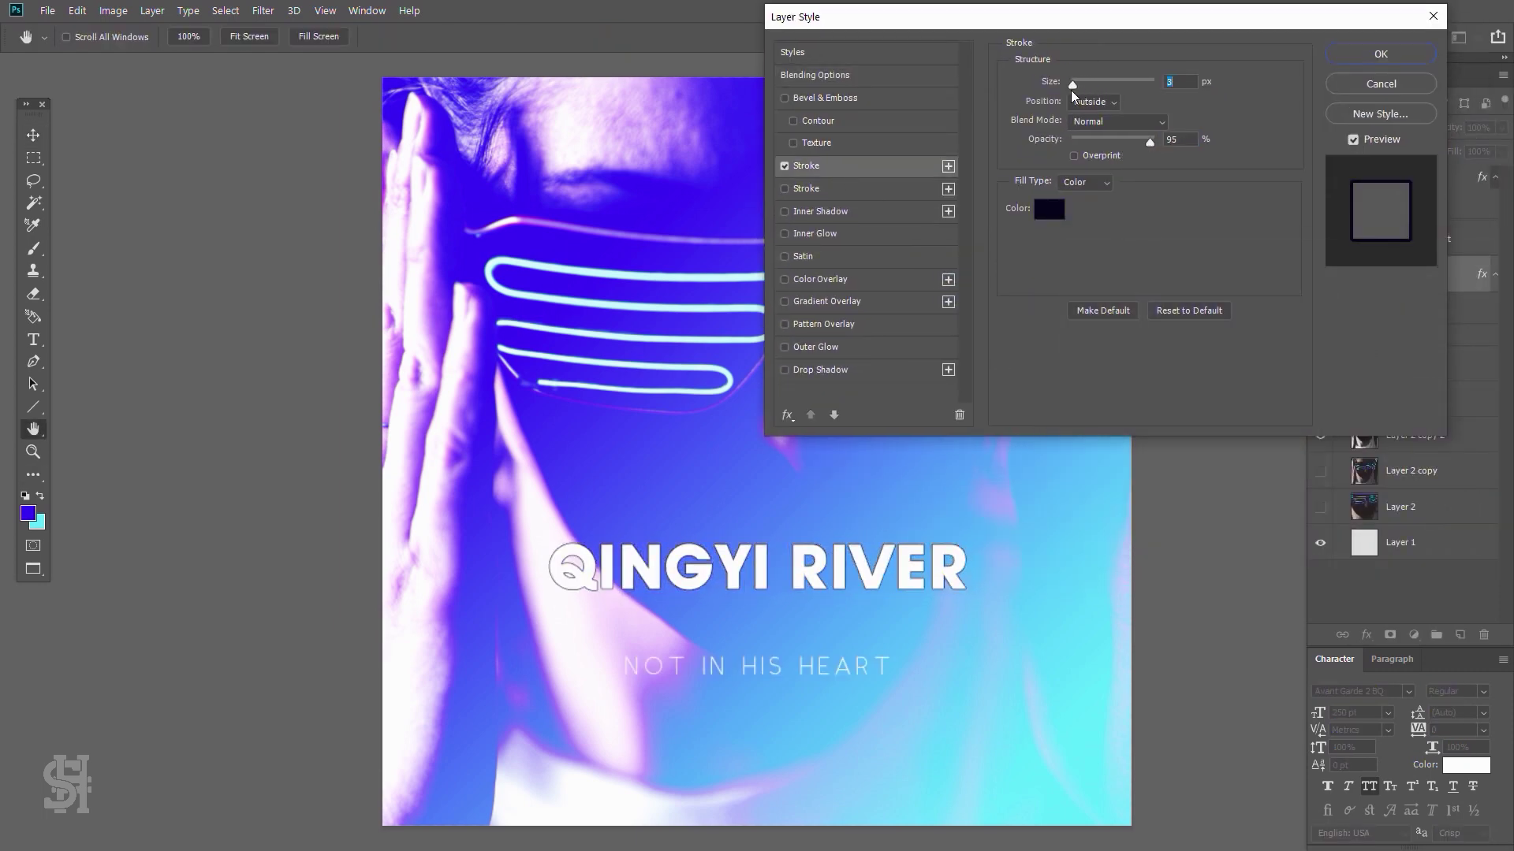
pyautogui.click(1048, 209)
pyautogui.press('Escape')
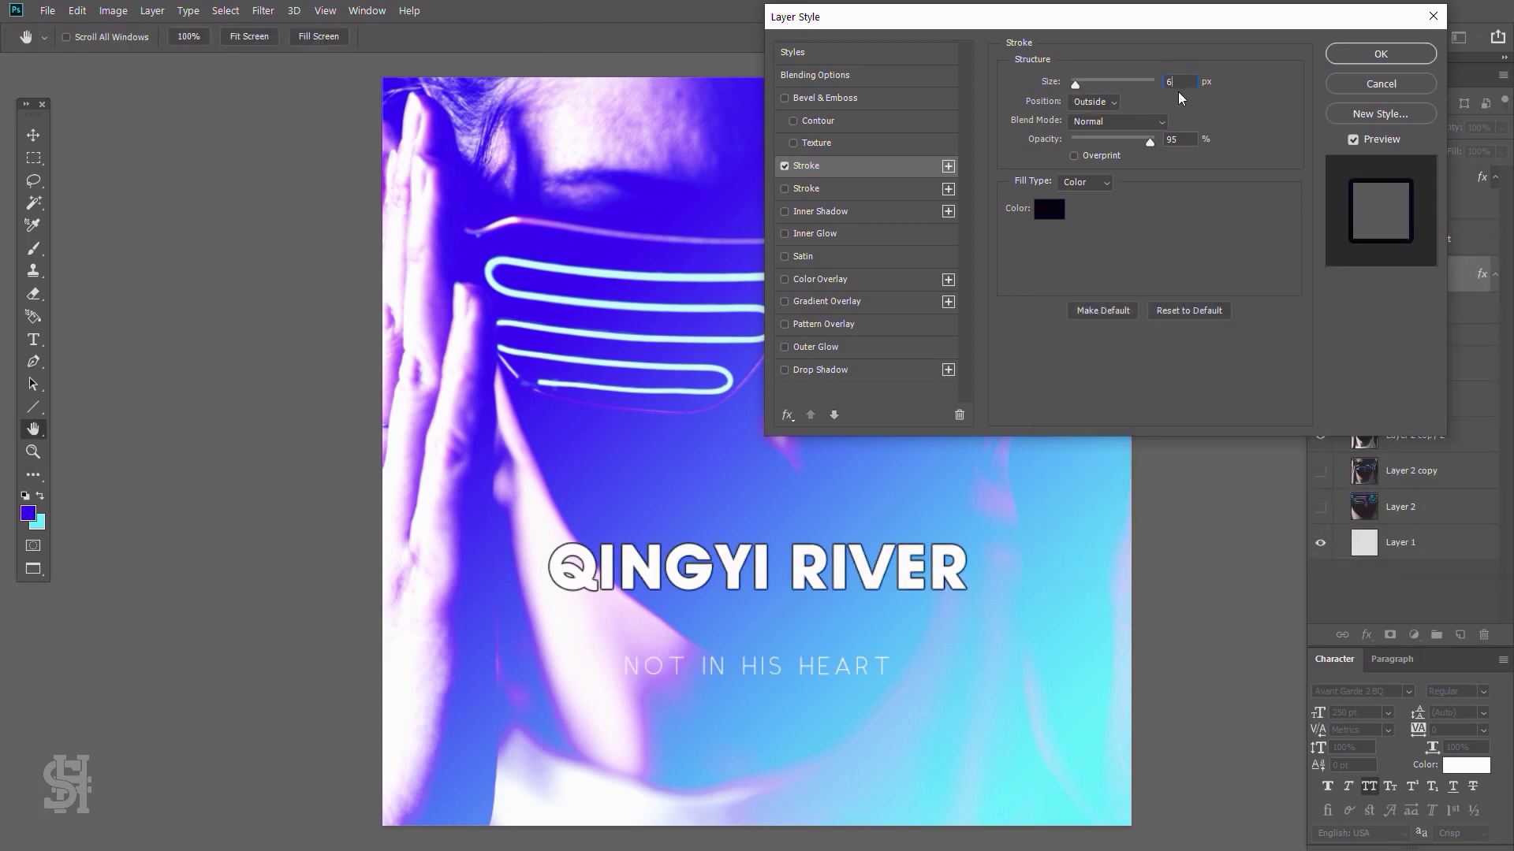
pyautogui.write('6')
pyautogui.click(1094, 102)
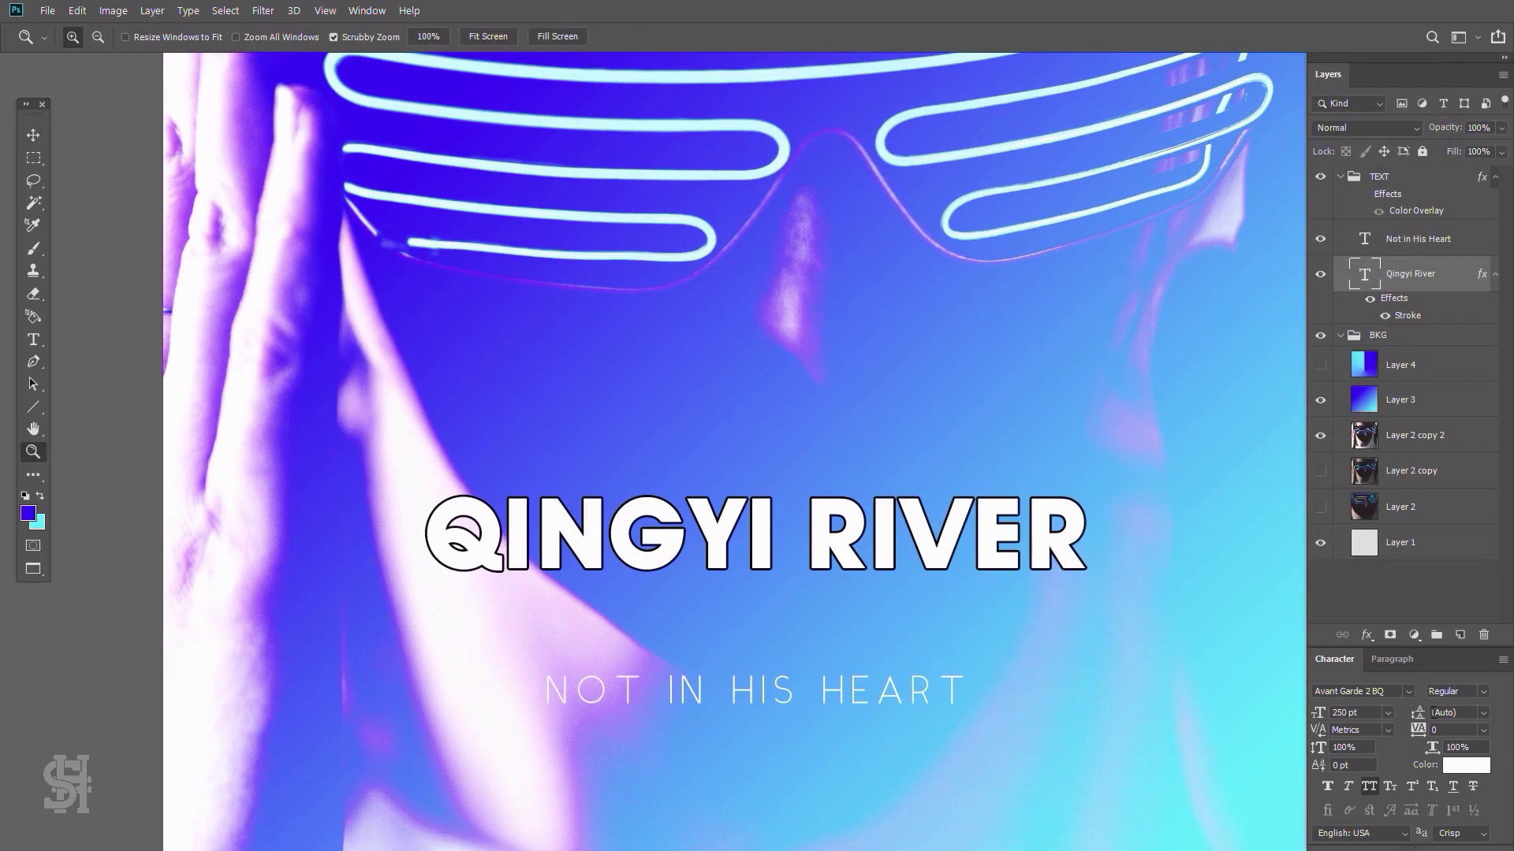
# - Widen the title's tracking (trying 100 and 125), commit, and fit the canvas in view
pyautogui.write('100')
pyautogui.press('Return')
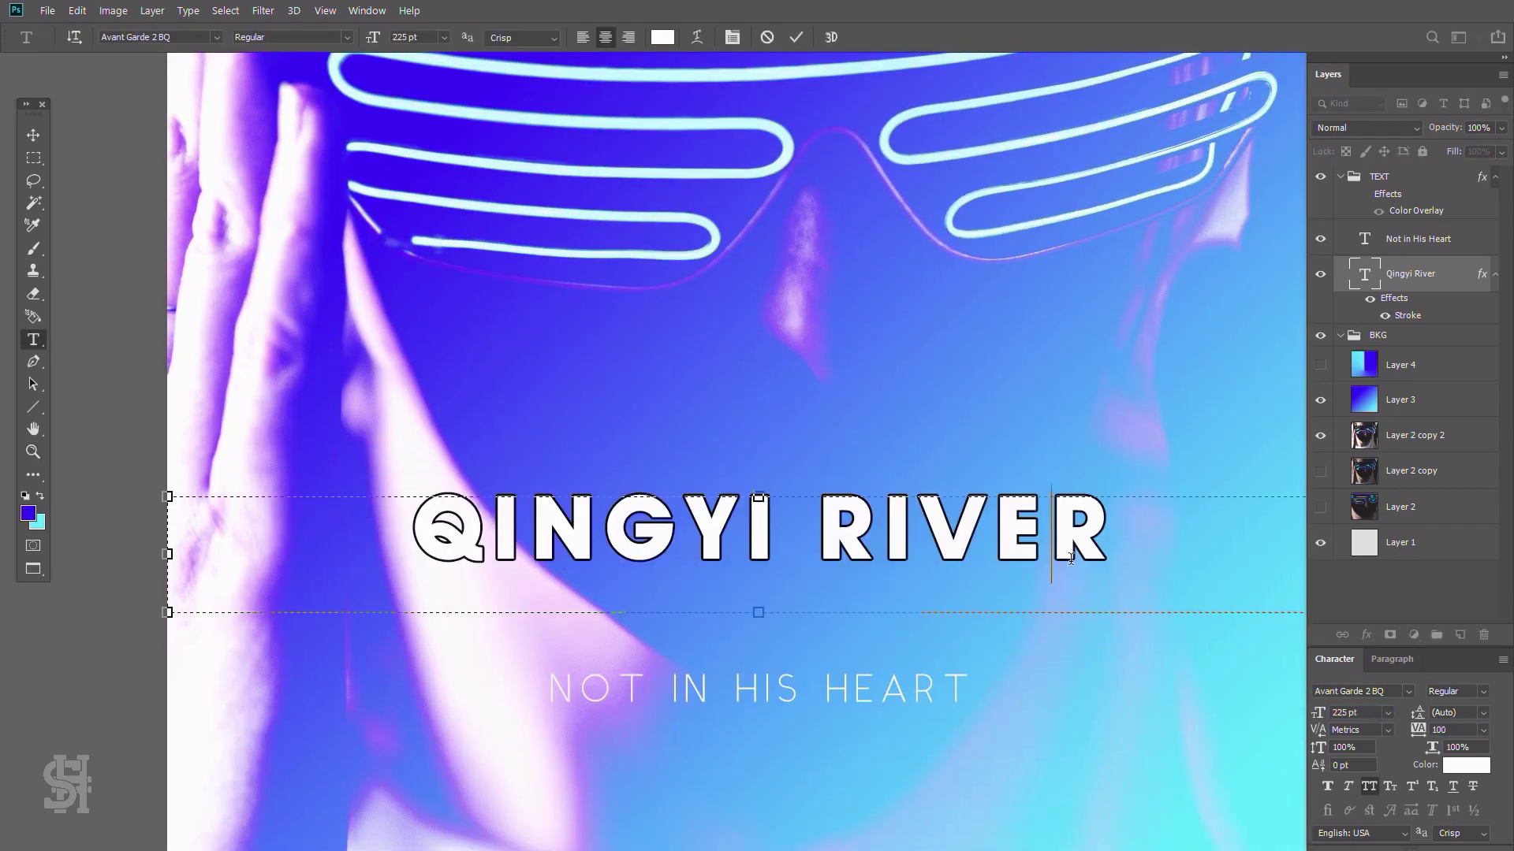
pyautogui.hotkey('ctrl', 'a')
pyautogui.click(1451, 730)
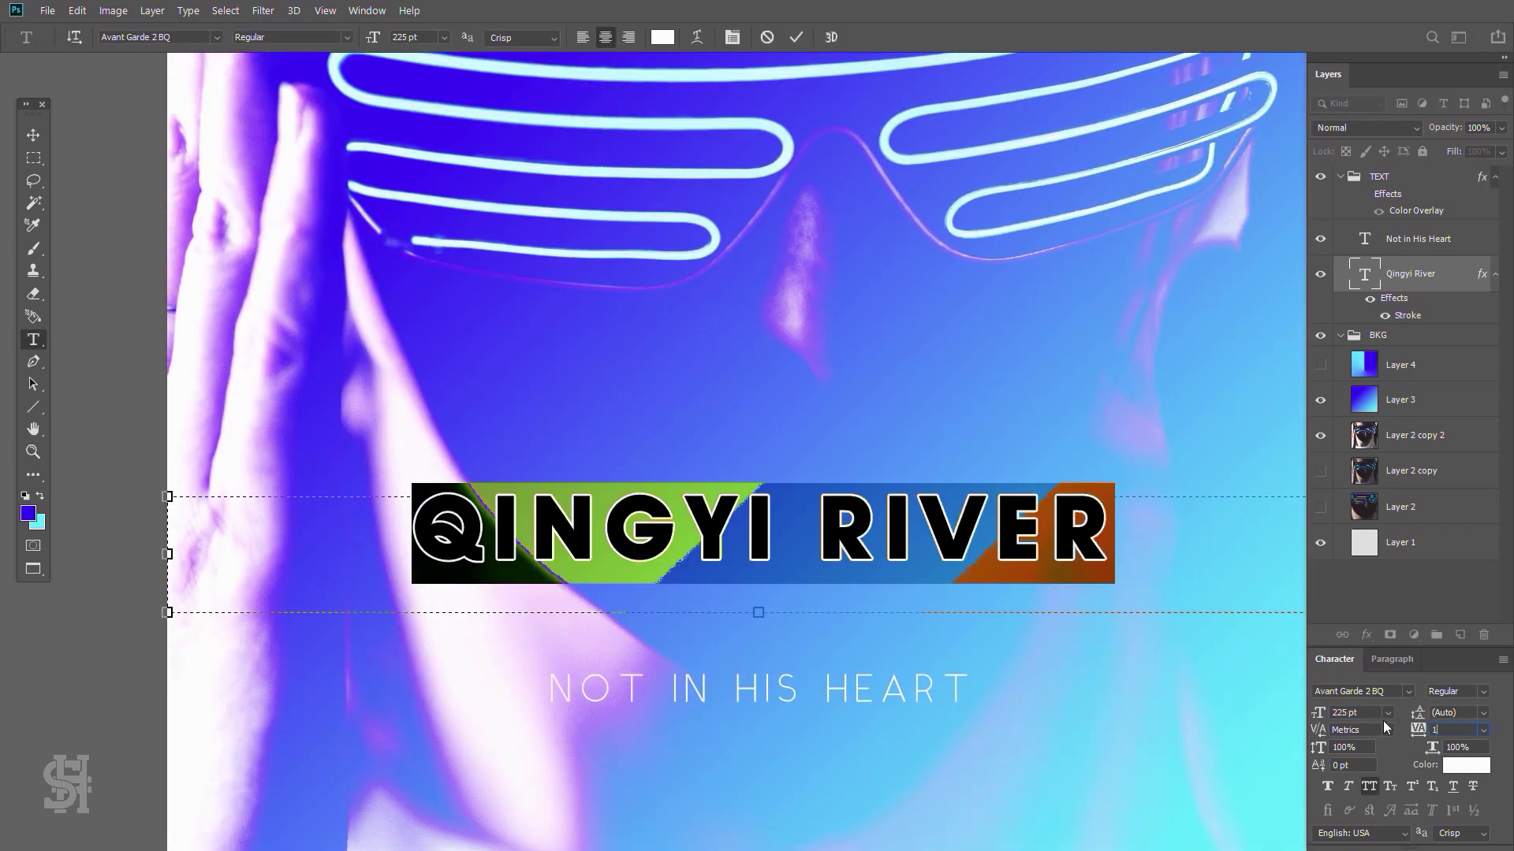
pyautogui.write('125')
pyautogui.press('Return')
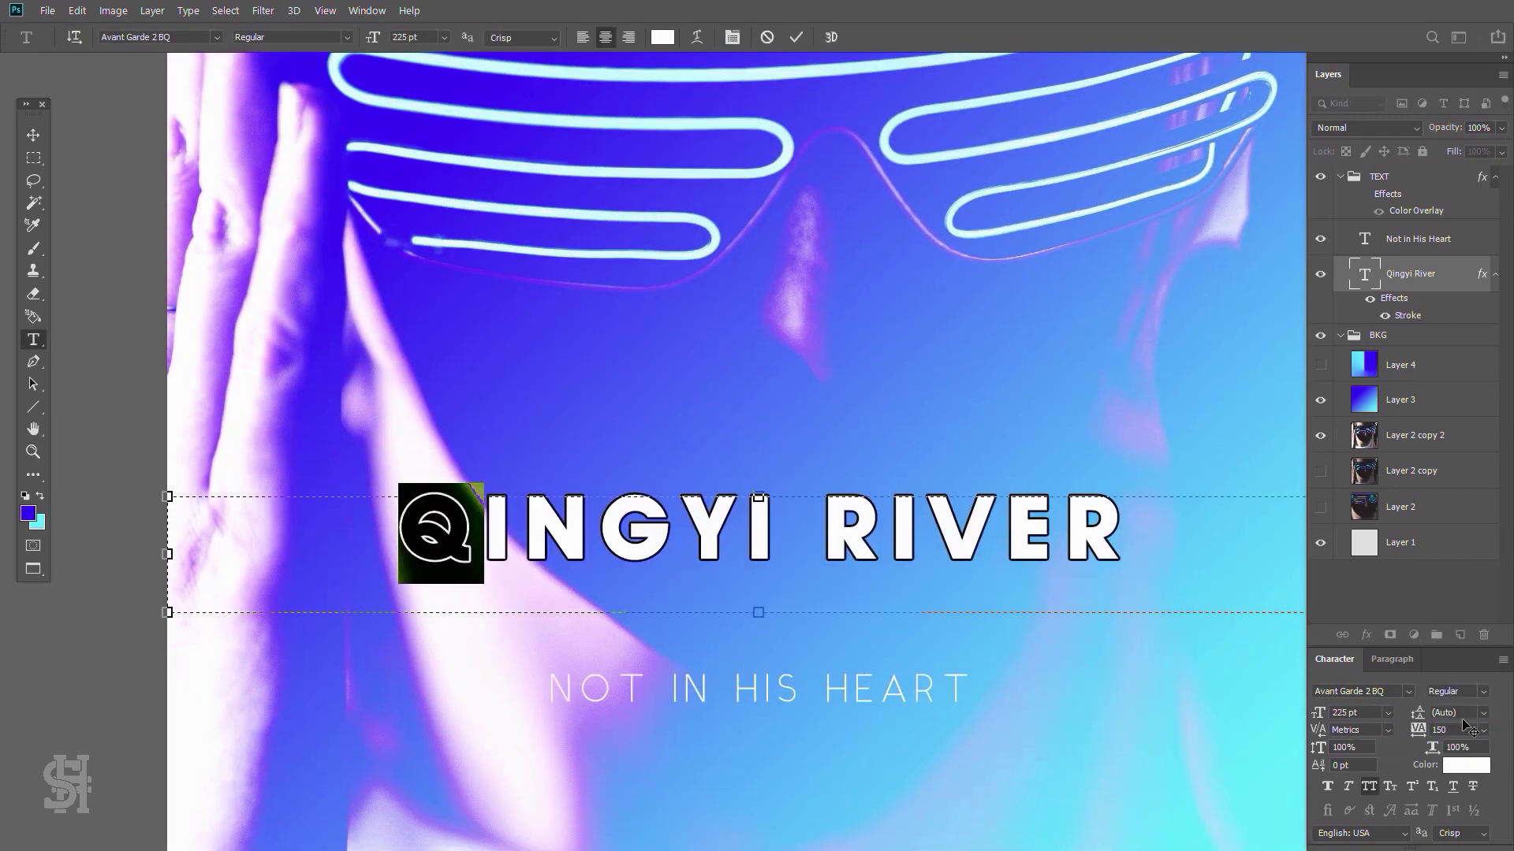
pyautogui.press('Escape')
pyautogui.click(966, 540)
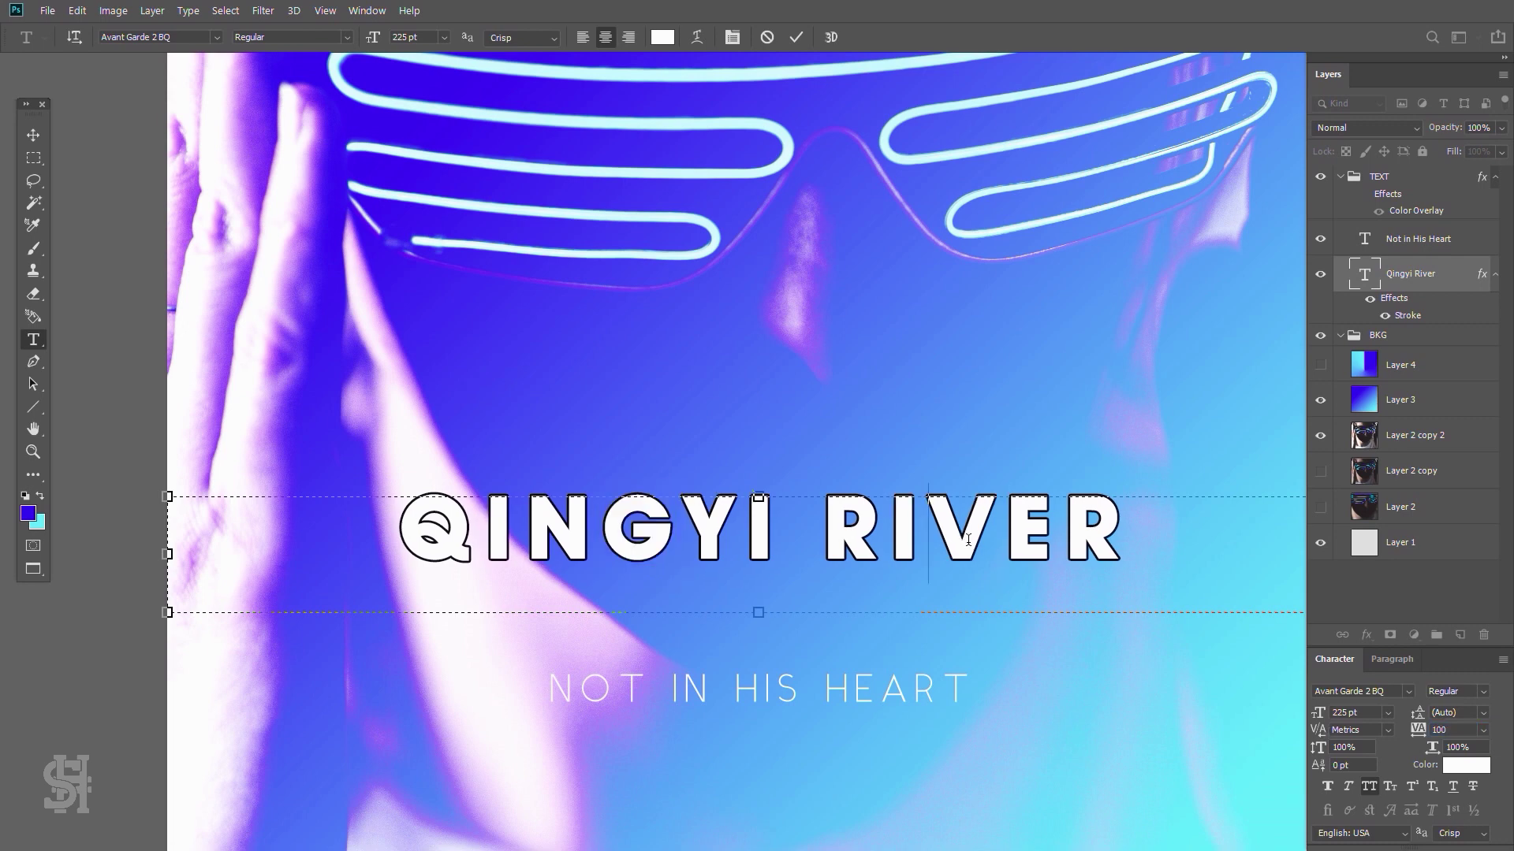
pyautogui.press('Right')
pyautogui.hotkey('shift', 'Right')
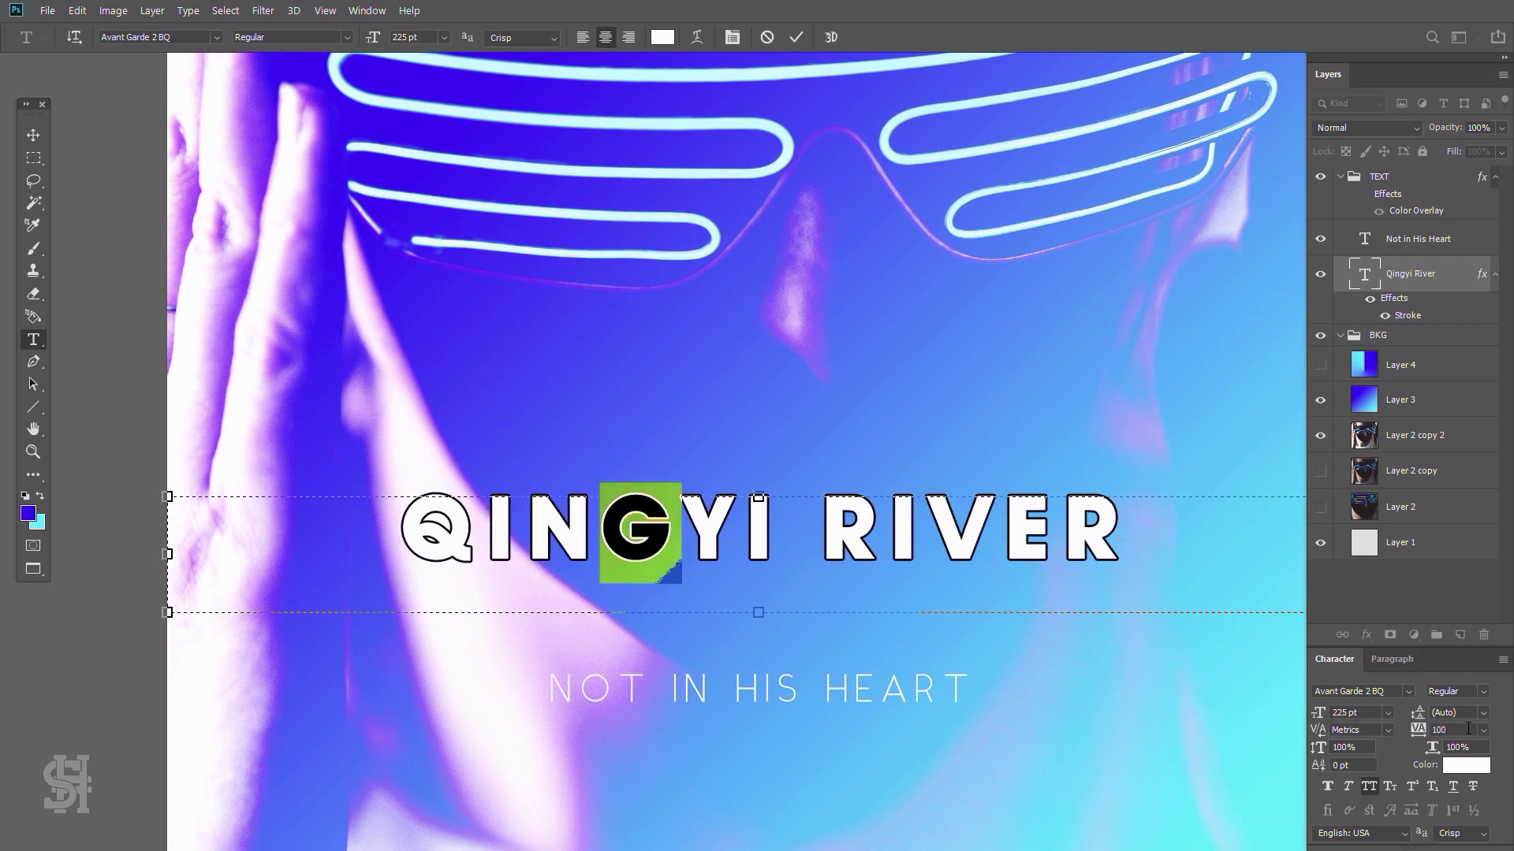
pyautogui.hotkey('ctrl', 'Return')
pyautogui.press('z')
pyautogui.hotkey('ctrl', '0')
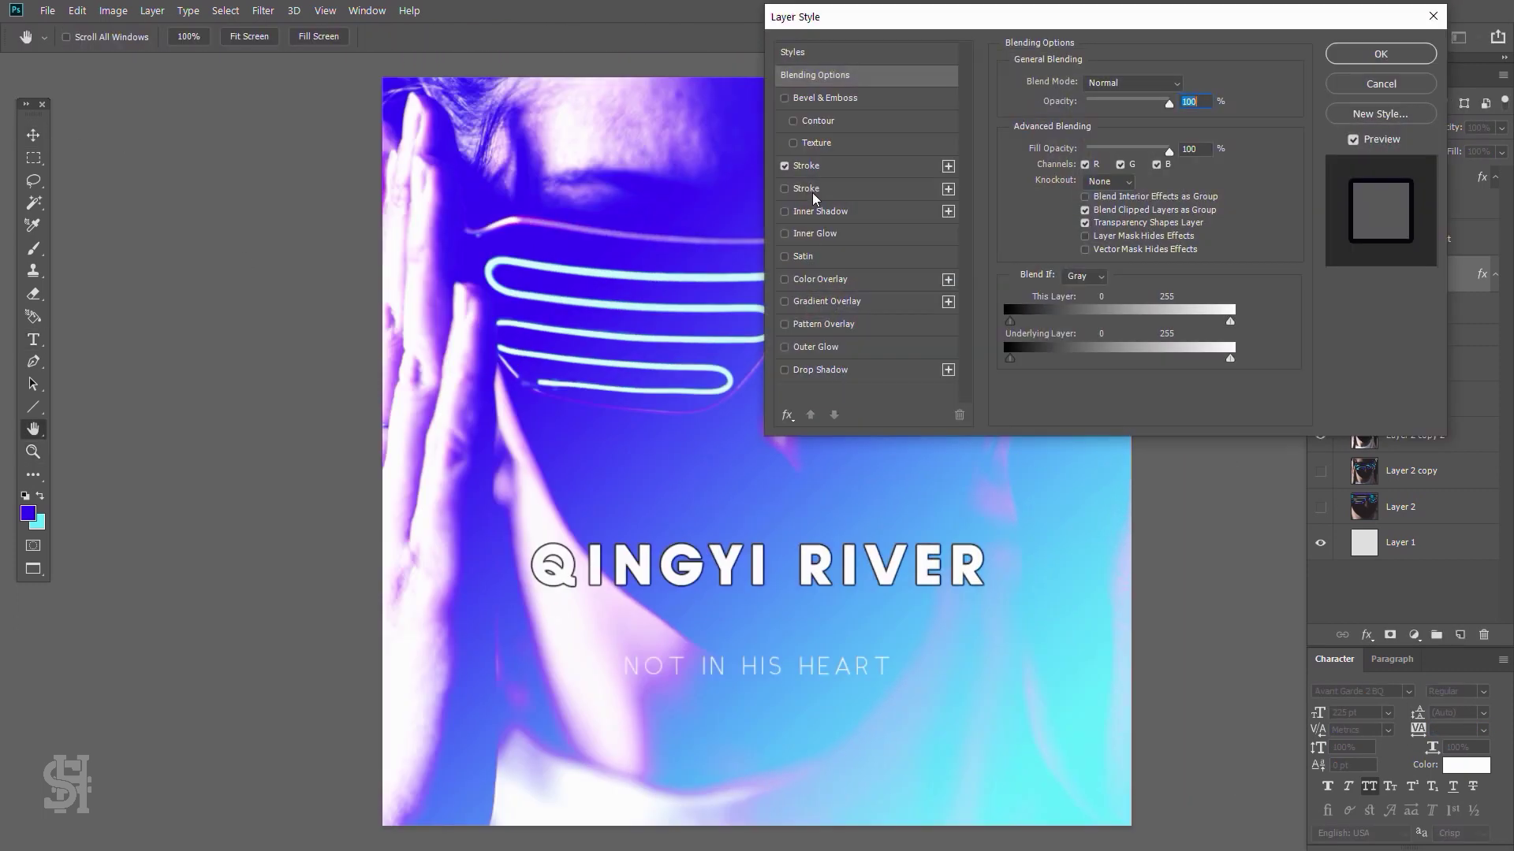
# - Adjust the drop shadow spread and set its colour to ff0054
pyautogui.click(1049, 210)
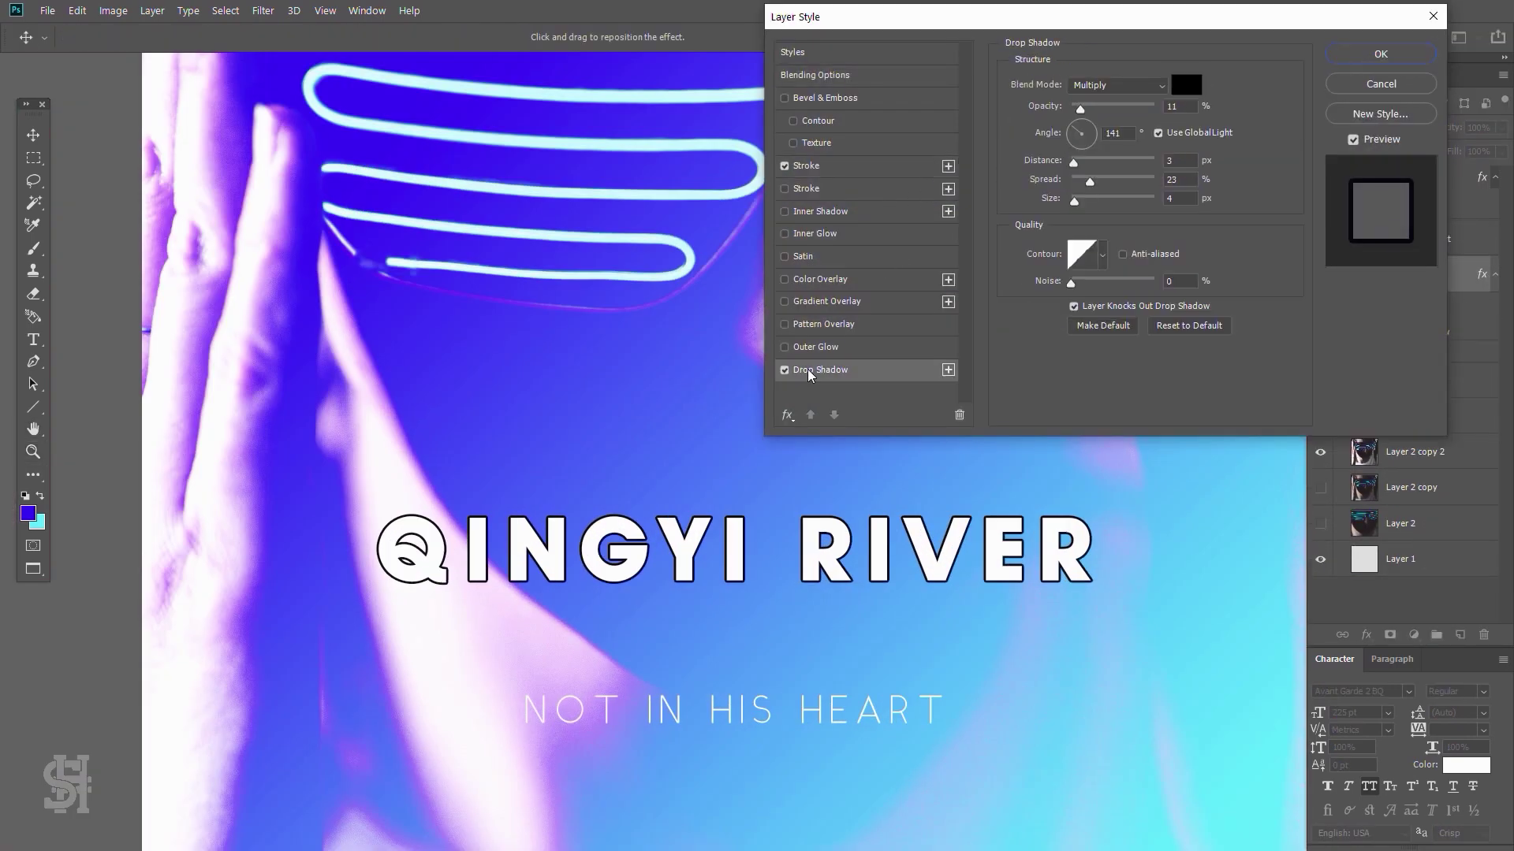
pyautogui.moveTo(995, 213)
pyautogui.mouseDown()
pyautogui.moveTo(972, 229)
pyautogui.moveTo(997, 190)
pyautogui.mouseUp()
pyautogui.click(1088, 112)
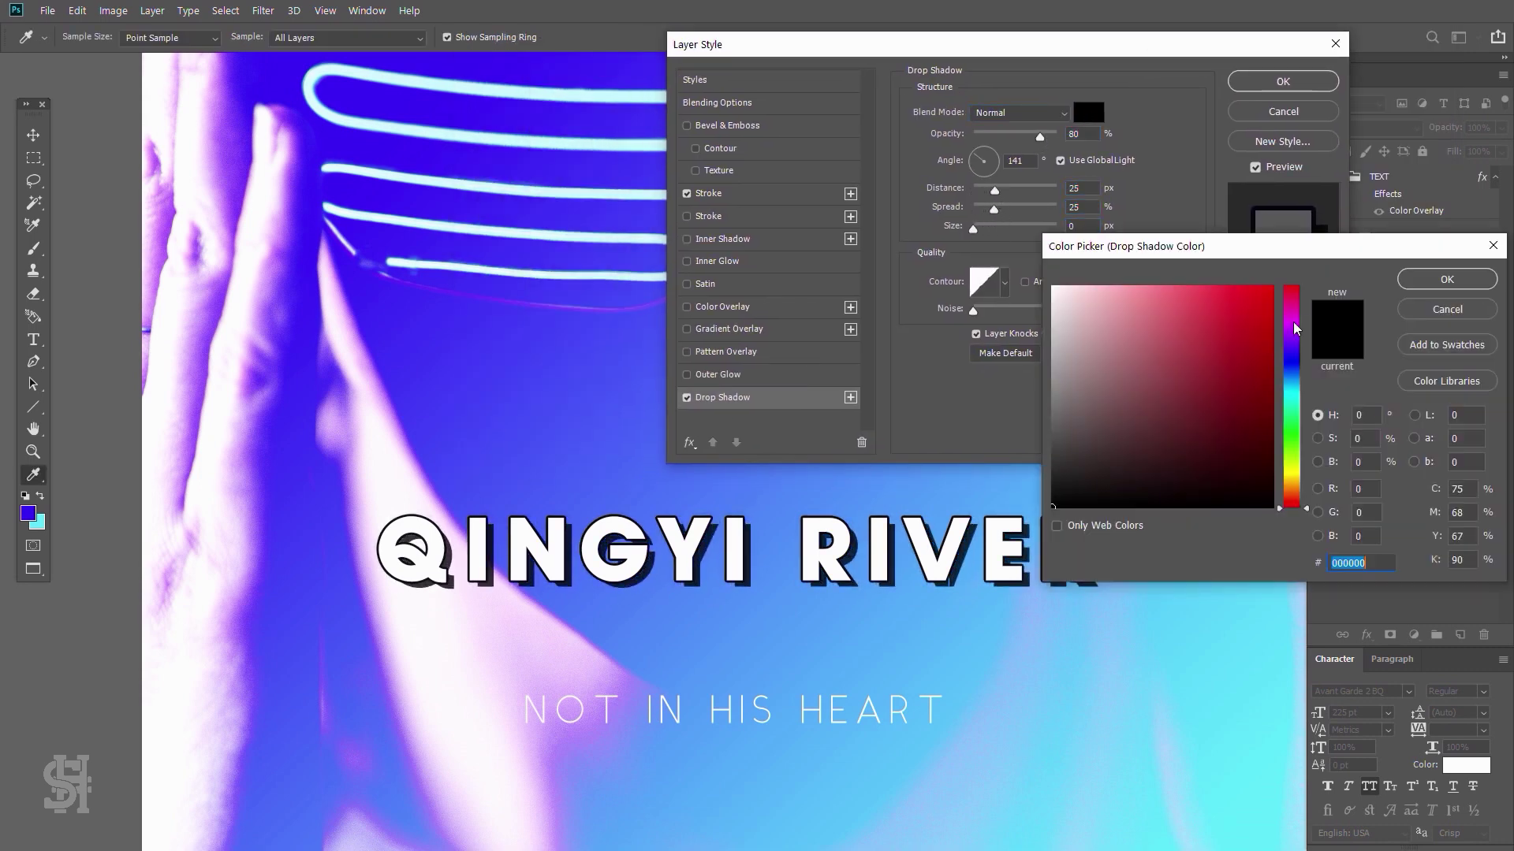
pyautogui.write('ff0054')
pyautogui.click(1442, 284)
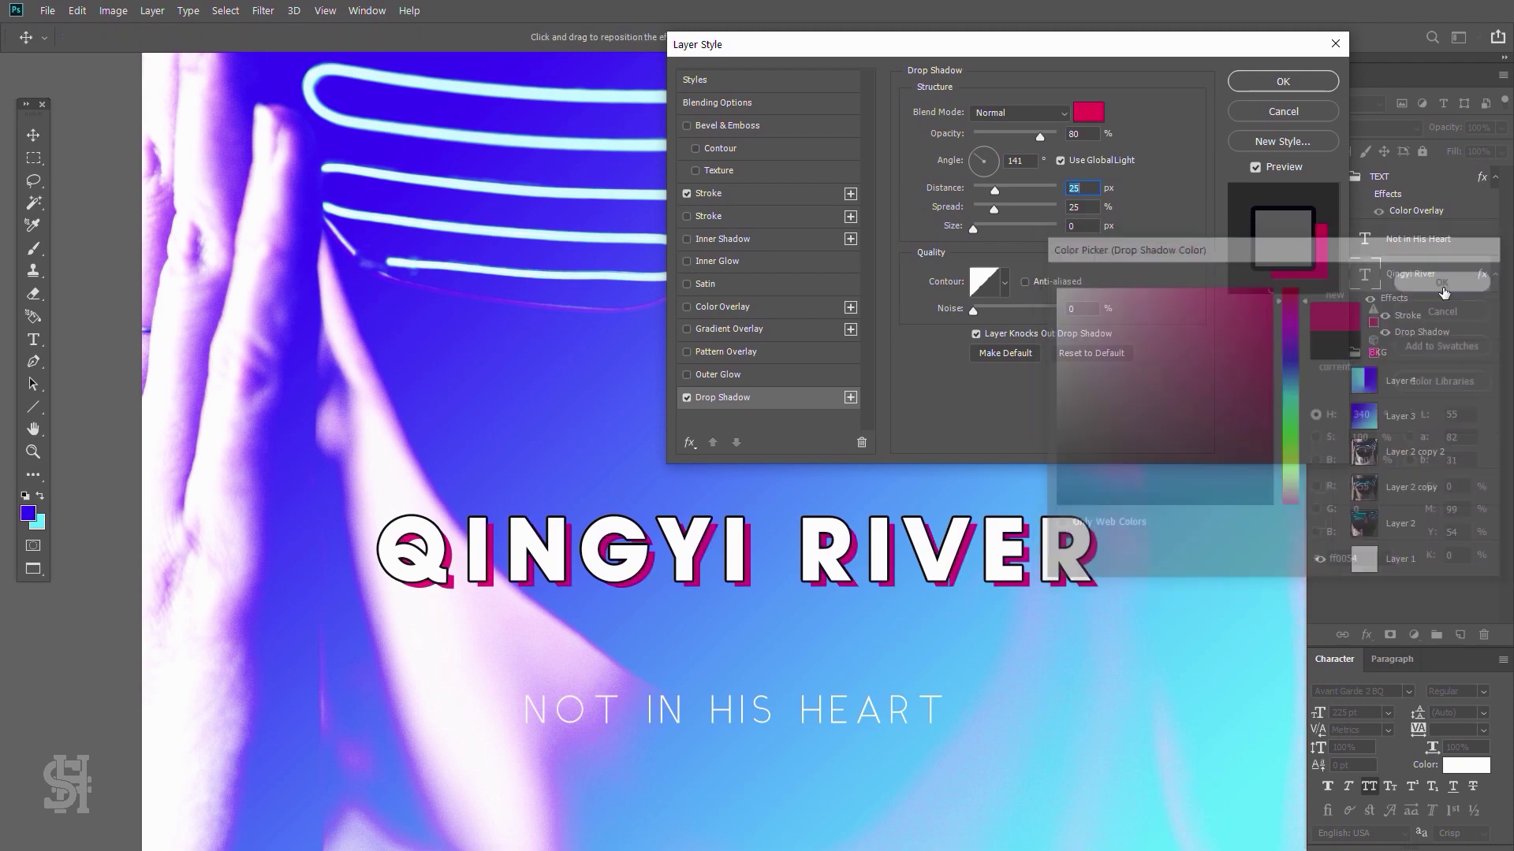
# - Set the second stroke to colour 0000ff, full opacity and 6 px, then apply the style
pyautogui.click(712, 216)
pyautogui.click(952, 237)
pyautogui.press('Escape')
pyautogui.click(951, 236)
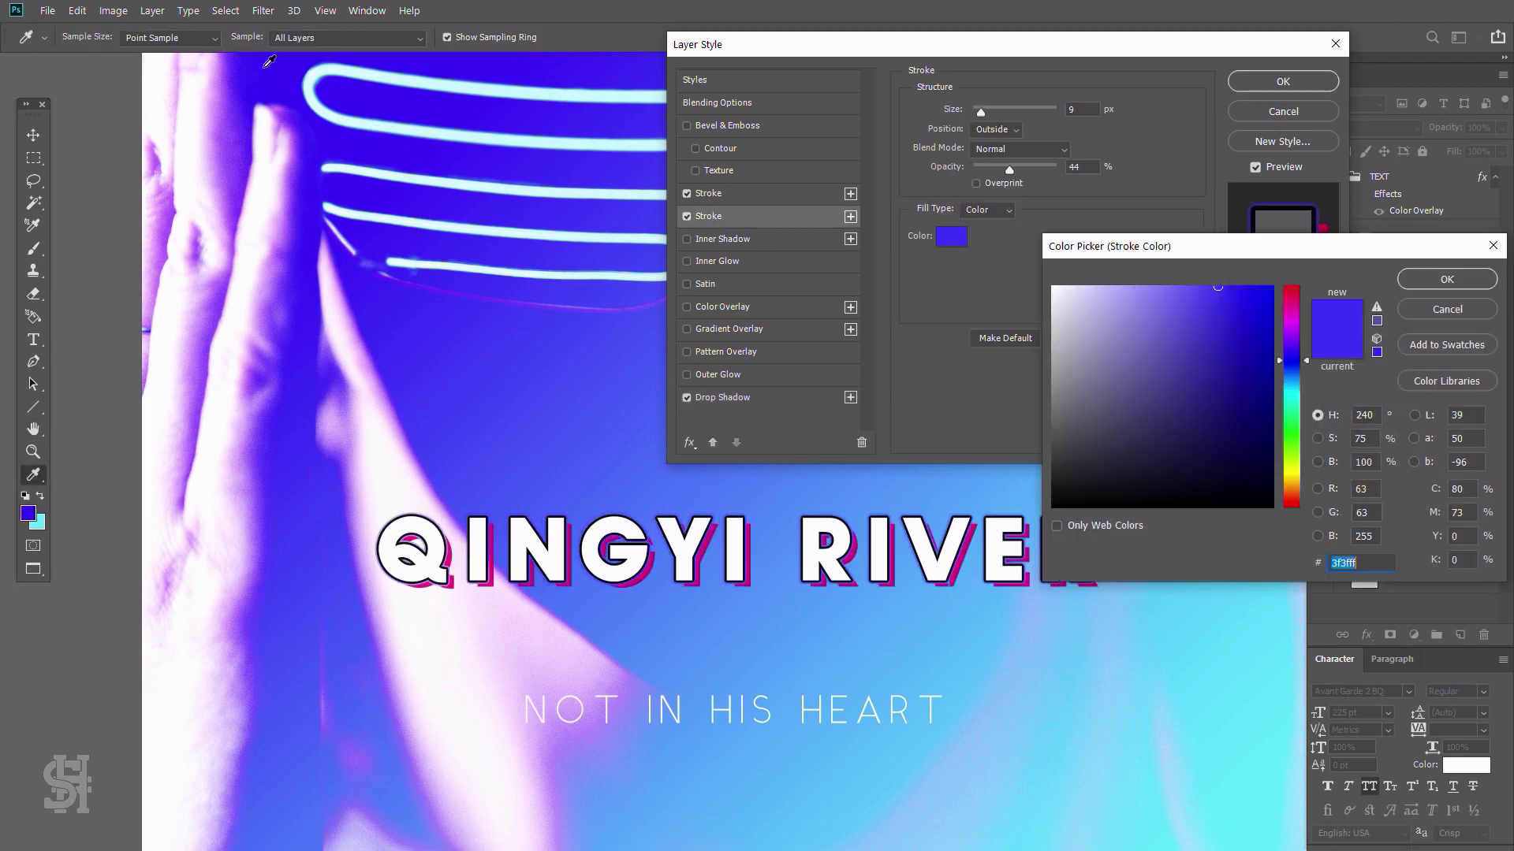
pyautogui.write('0000ff')
pyautogui.press('Return')
pyautogui.moveTo(1010, 169); pyautogui.dragTo(1057, 170)
pyautogui.moveTo(981, 111); pyautogui.dragTo(978, 113)
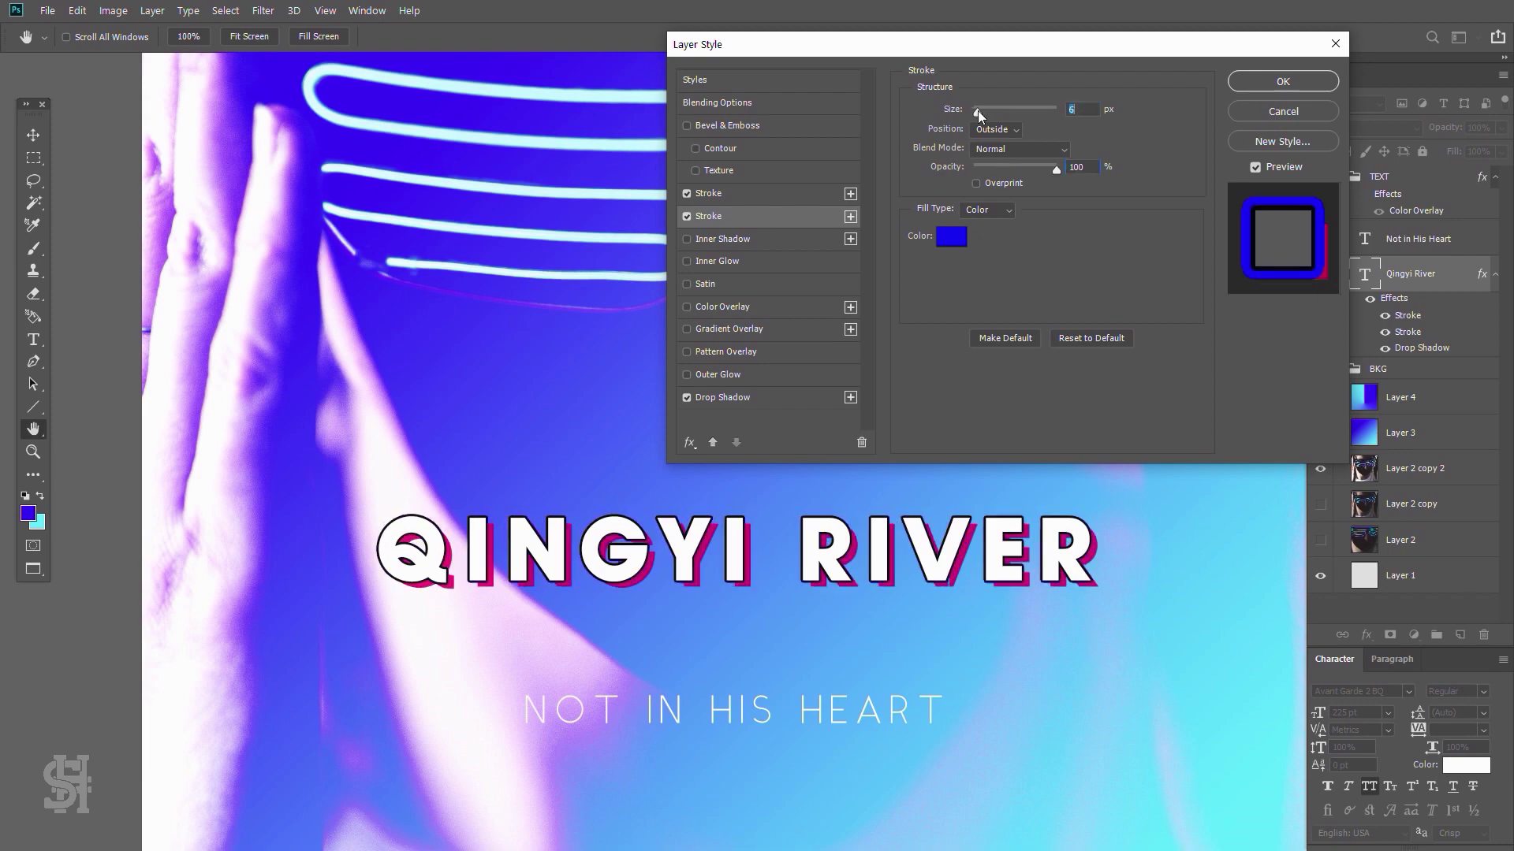
pyautogui.click(708, 193)
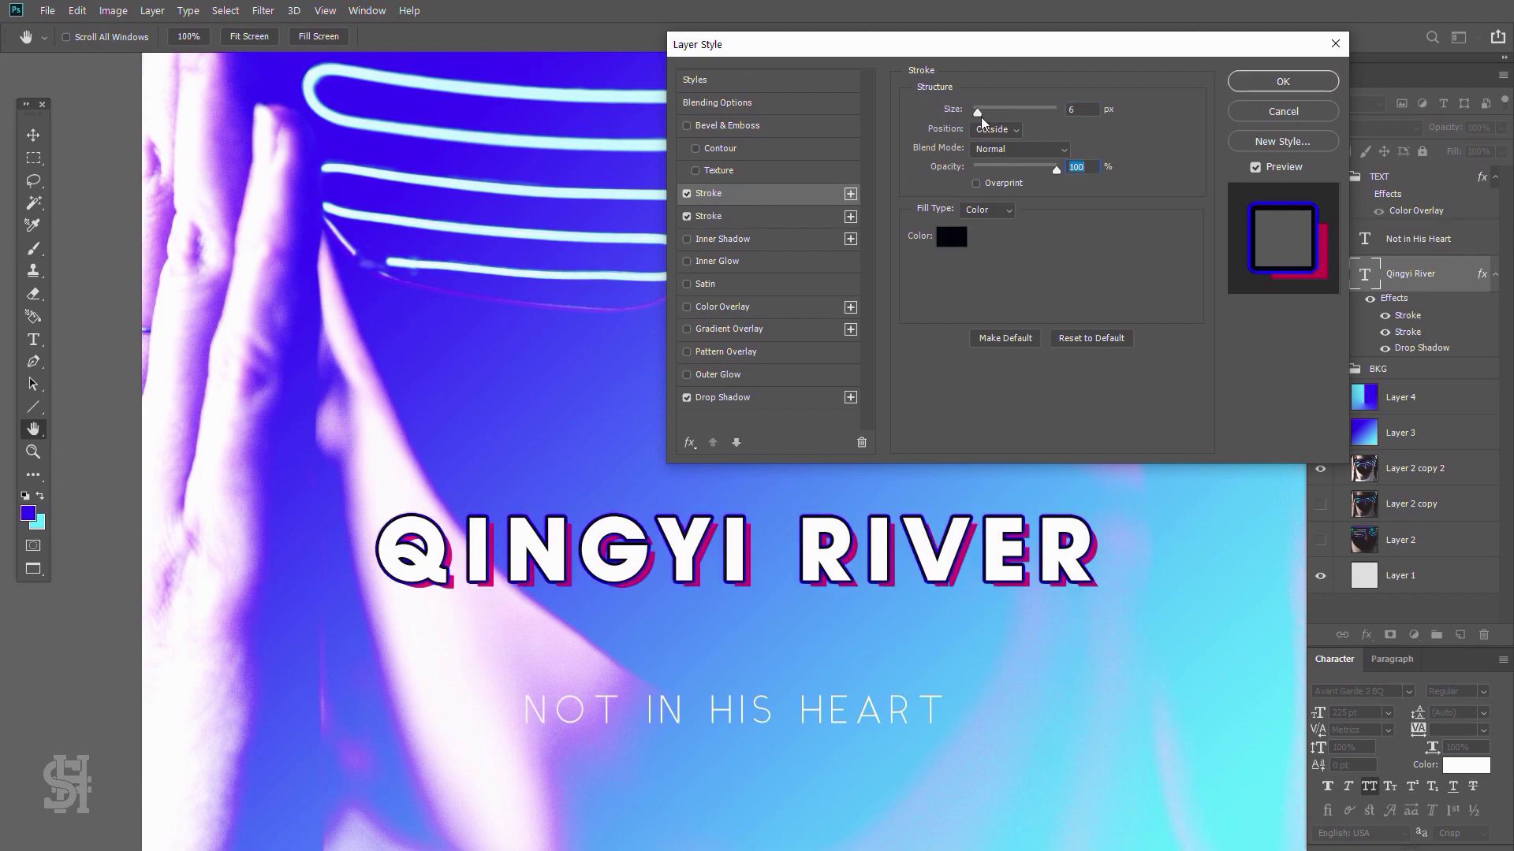
pyautogui.click(1283, 82)
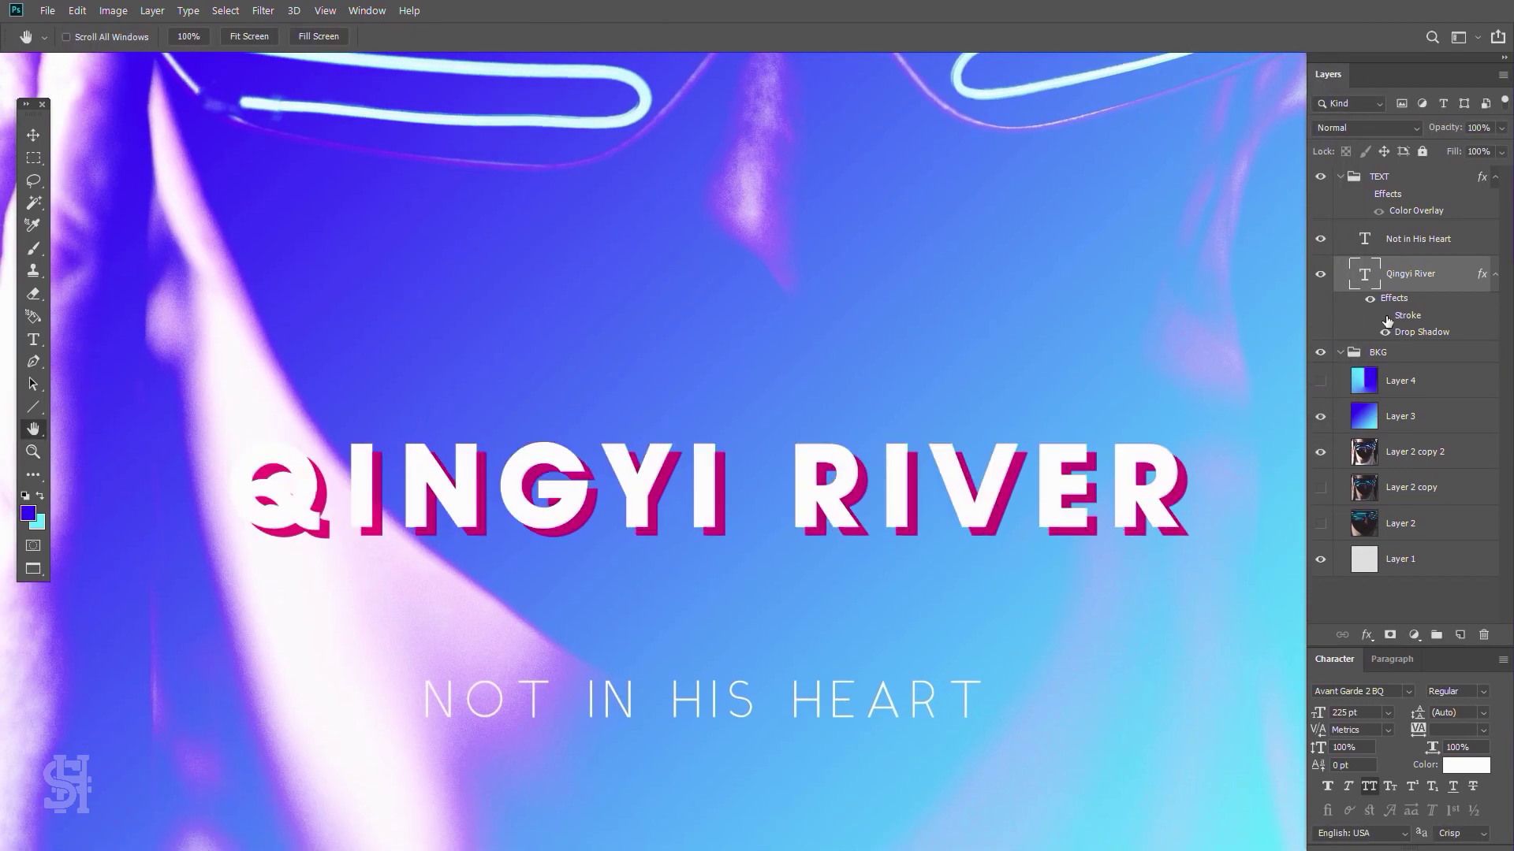
# - Reopen the title's Drop Shadow and change its colour to bright yellow
pyautogui.click(1386, 315)
pyautogui.doubleClick(1407, 316)
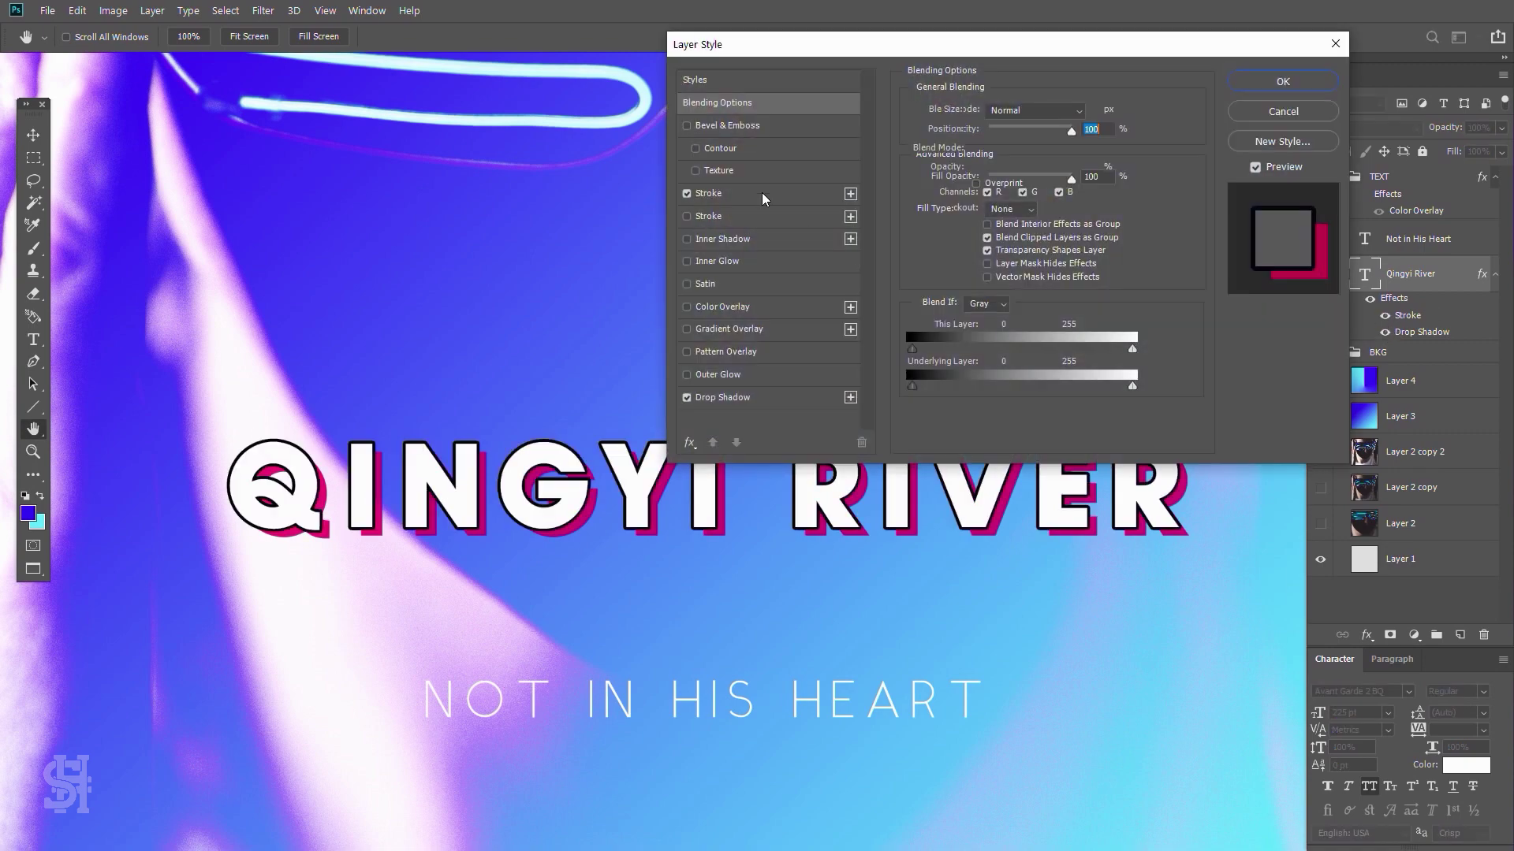
pyautogui.click(739, 402)
pyautogui.click(1147, 94)
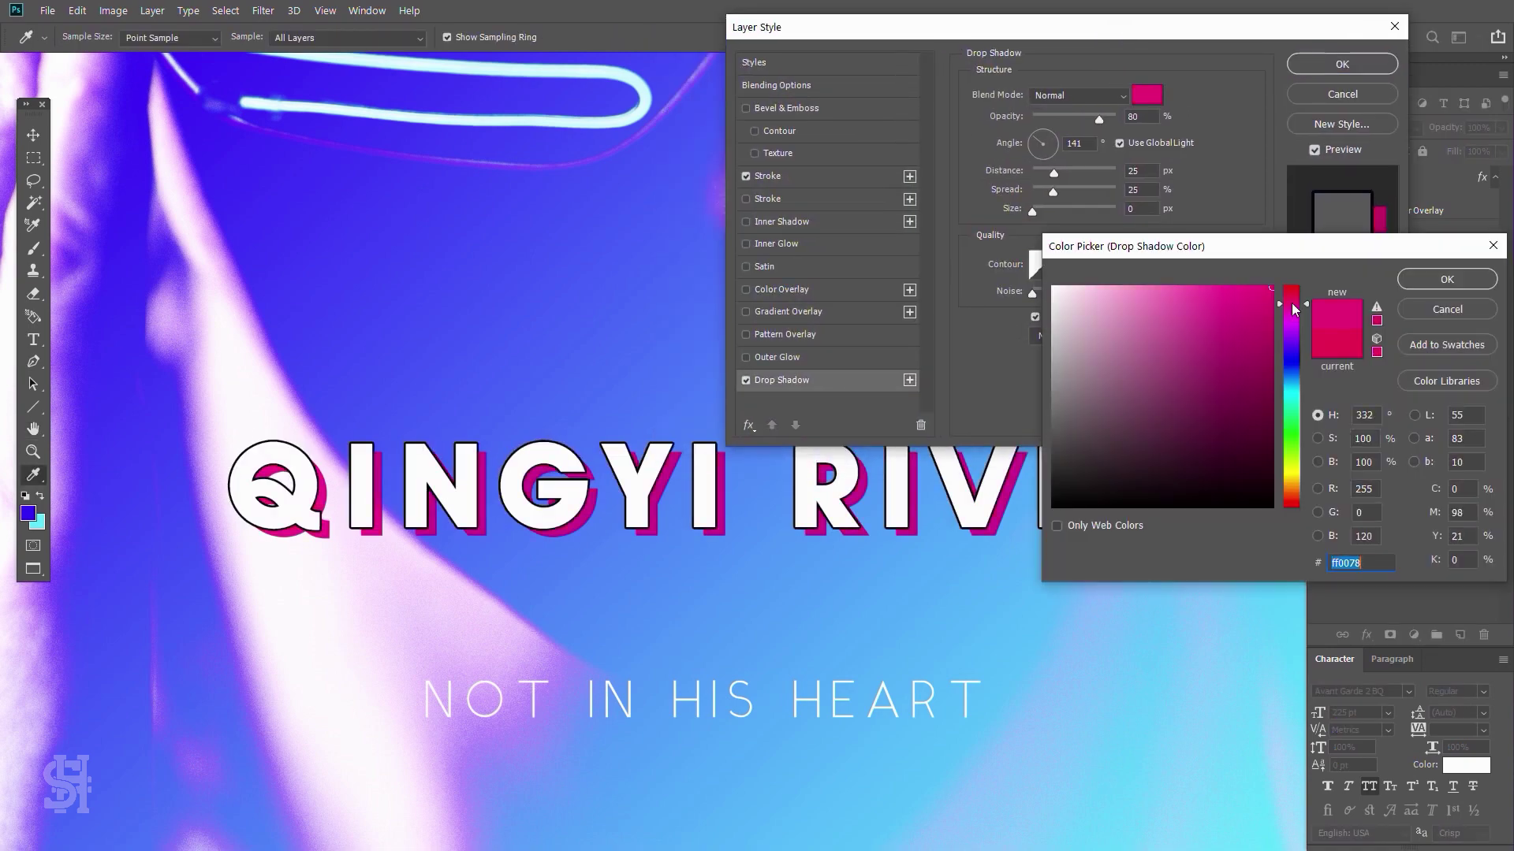
pyautogui.press('Return')
pyautogui.moveTo(1099, 118); pyautogui.dragTo(1114, 119)
pyautogui.click(1148, 95)
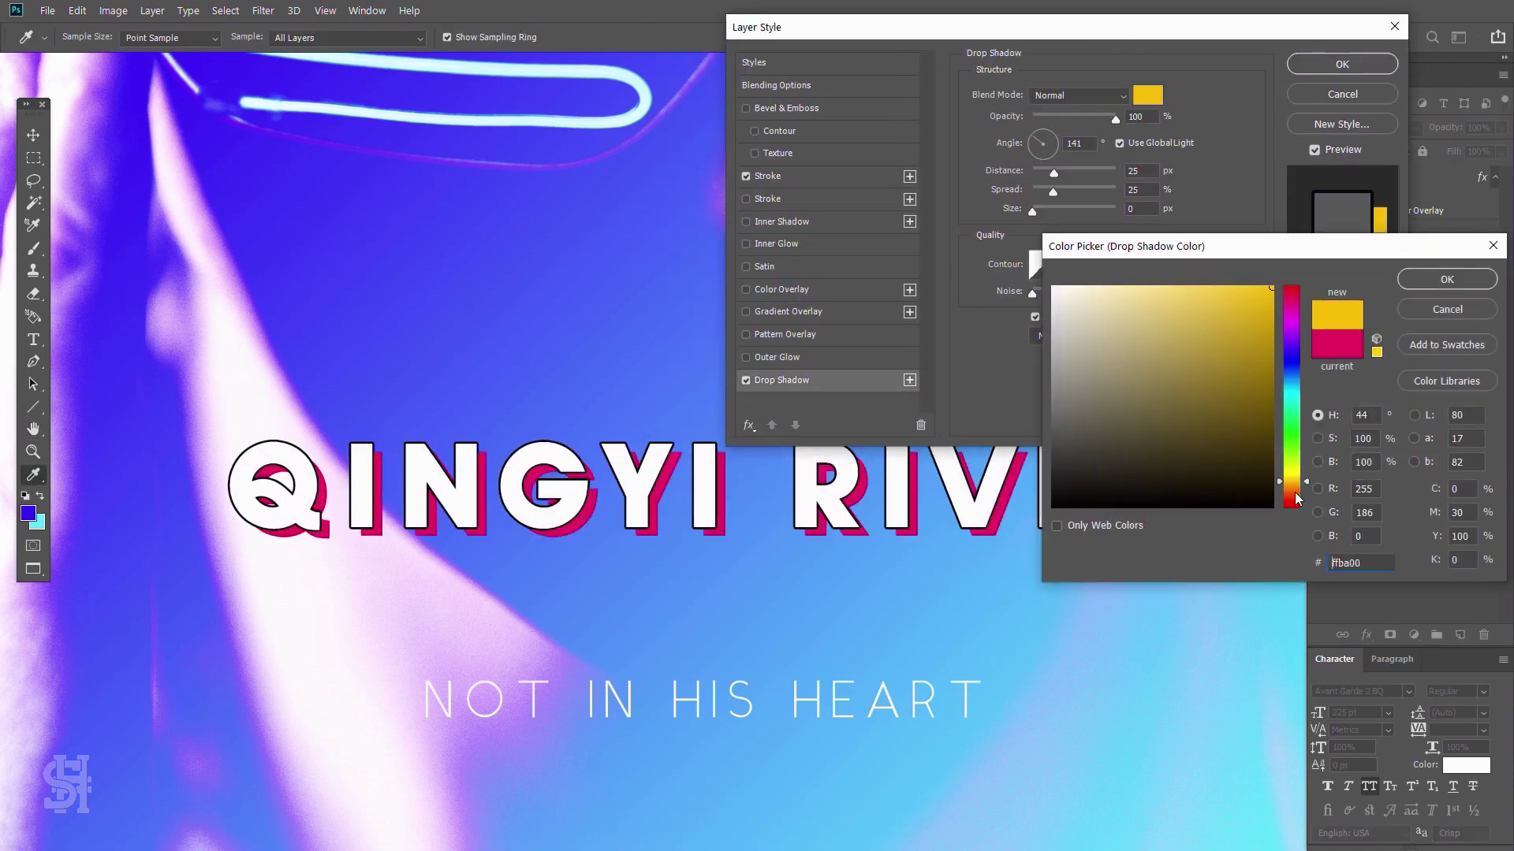
pyautogui.moveTo(1295, 492); pyautogui.dragTo(1298, 473)
pyautogui.click(1412, 281)
# - Push the yellow shadow further from the letters and apply the style
pyautogui.moveTo(1053, 172); pyautogui.dragTo(1053, 173)
pyautogui.click(1035, 136)
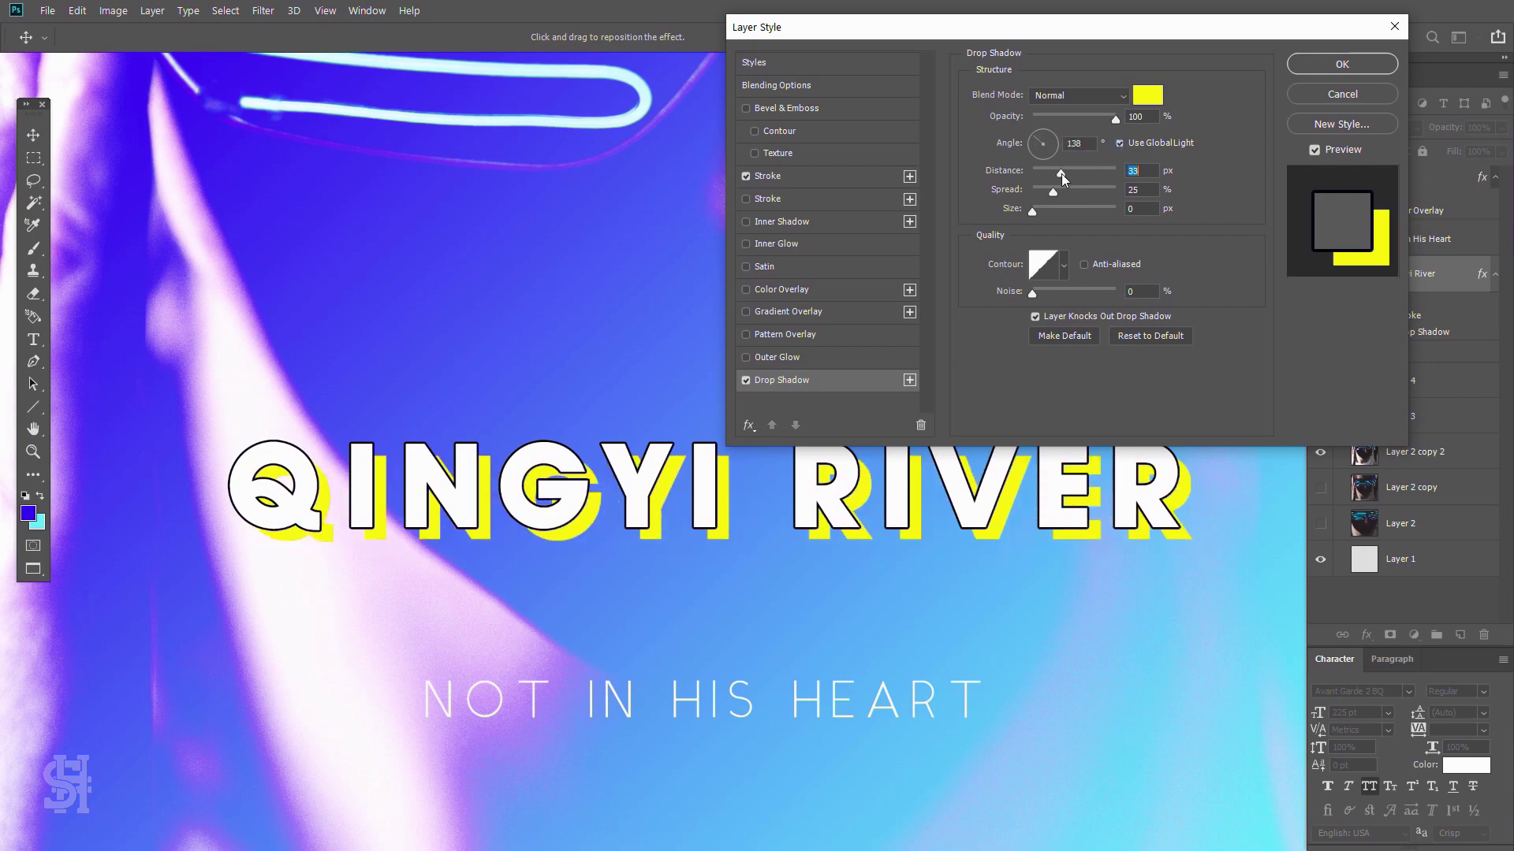
pyautogui.press('Return')
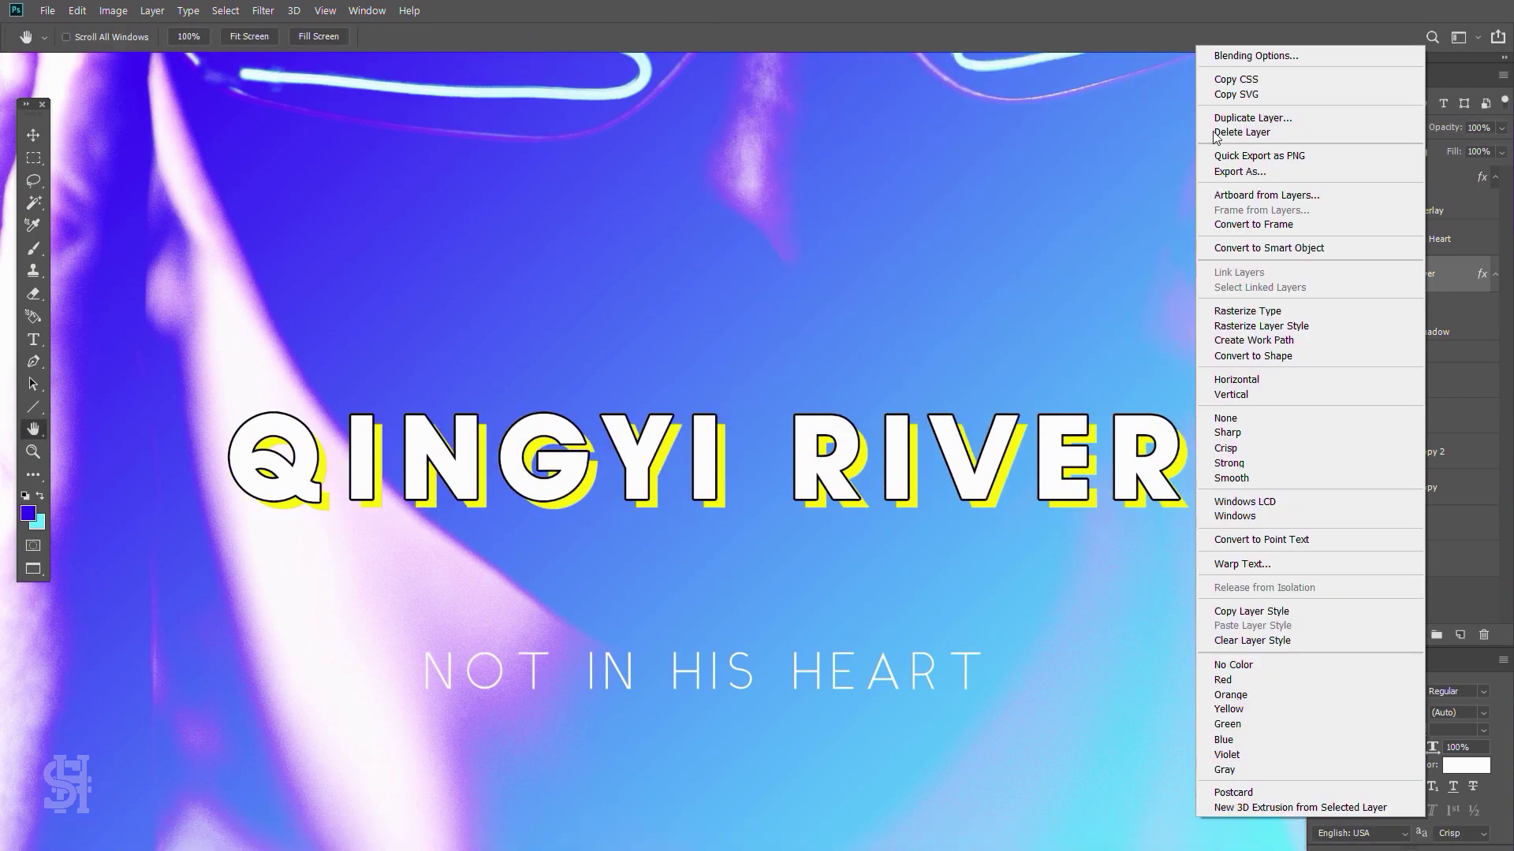
# - Move the effects off the original title layer and set the foreground colour to yellow
pyautogui.moveTo(1373, 387); pyautogui.dragTo(1381, 331)
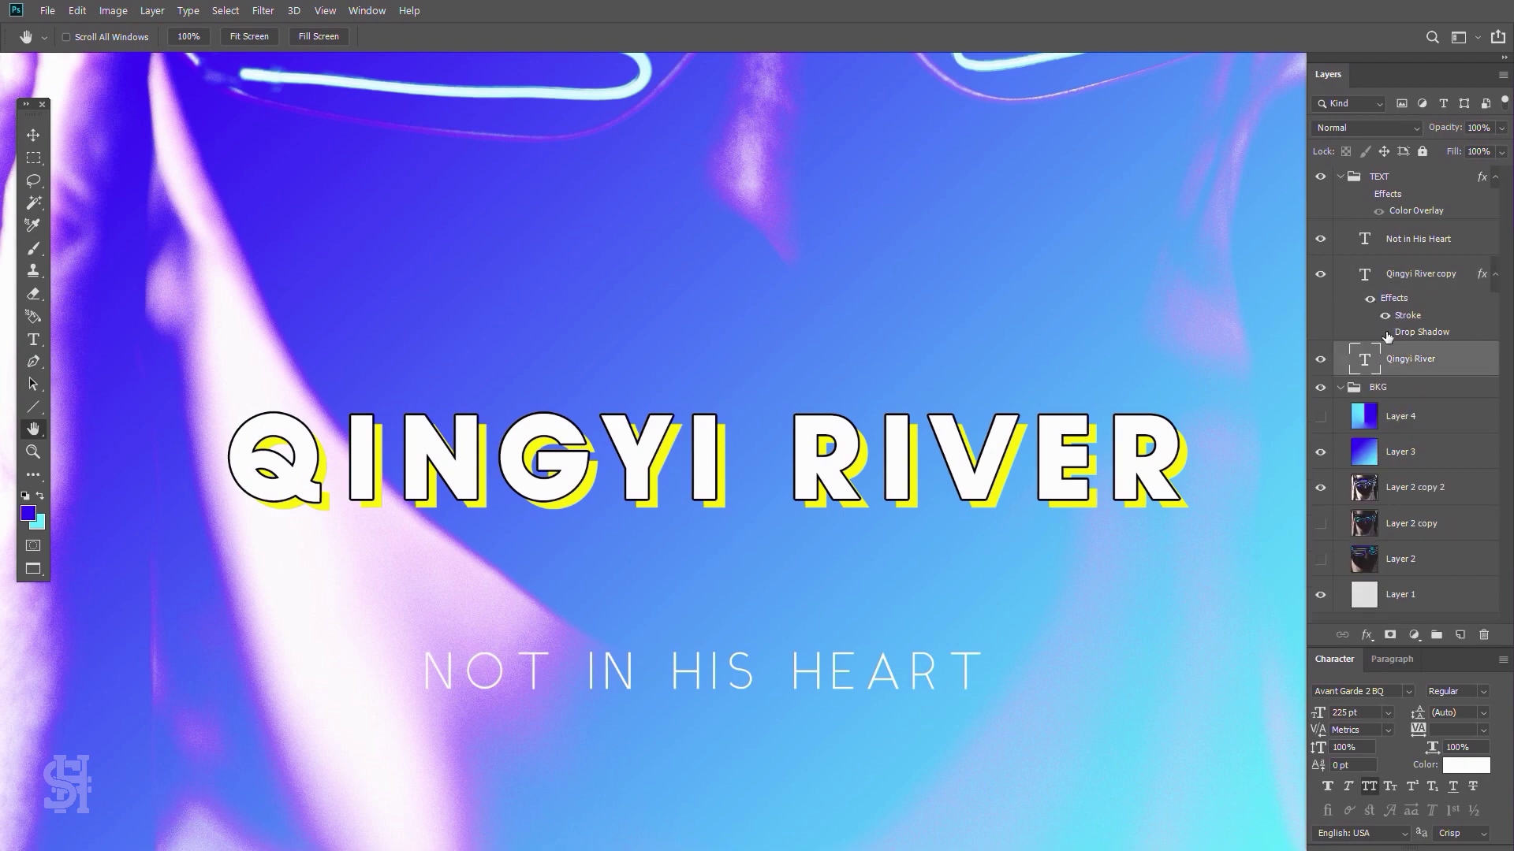
pyautogui.doubleClick(1364, 358)
pyautogui.click(28, 513)
pyautogui.press('Return')
pyautogui.click(33, 135)
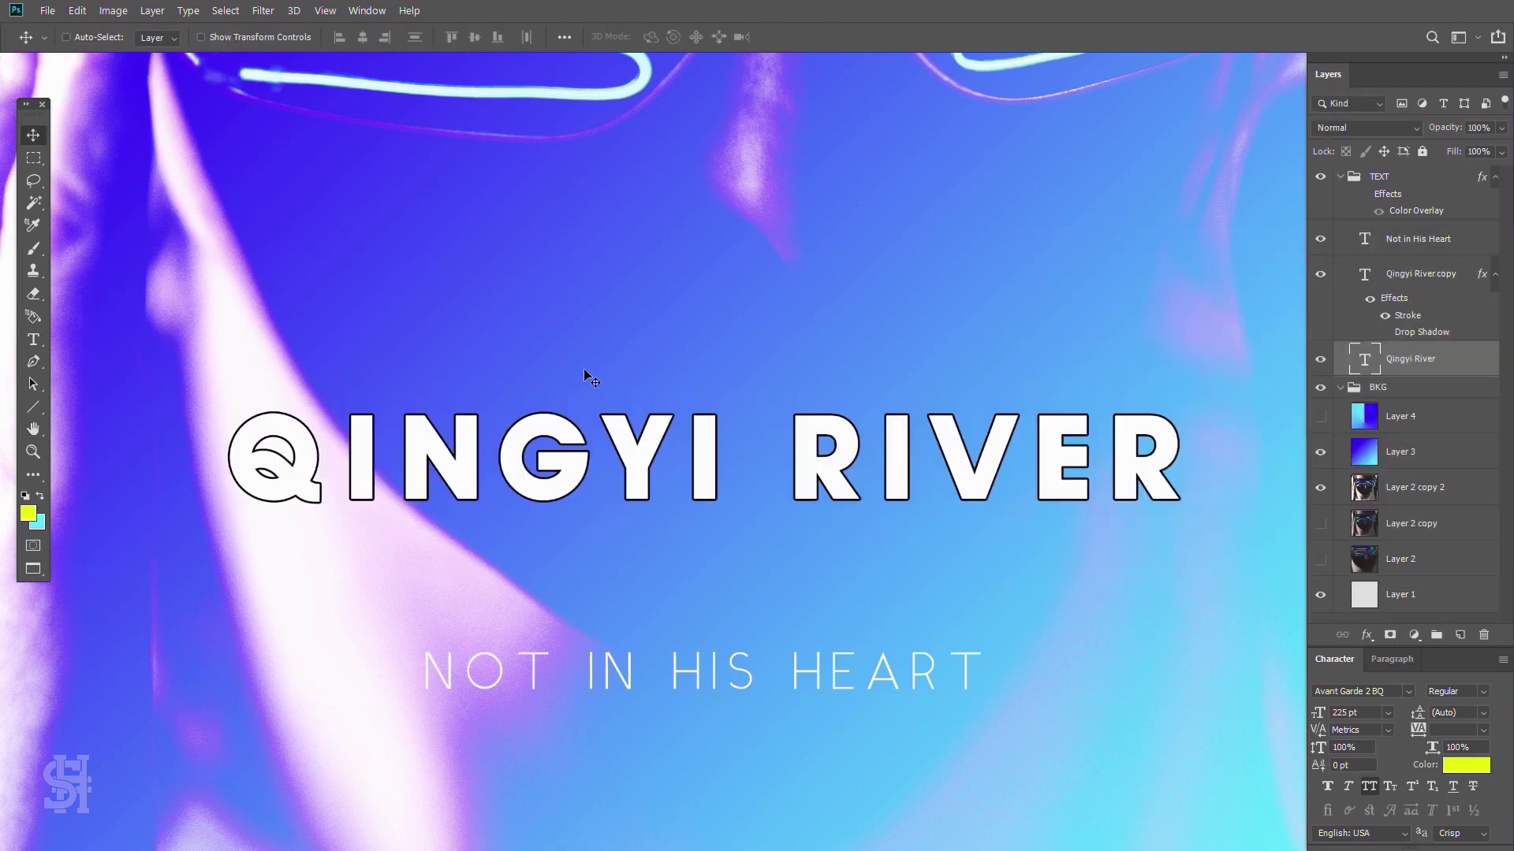
# - Duplicate the title layer, fill the copy with cyan, and nudge it up-left
pyautogui.rightClick(1449, 369)
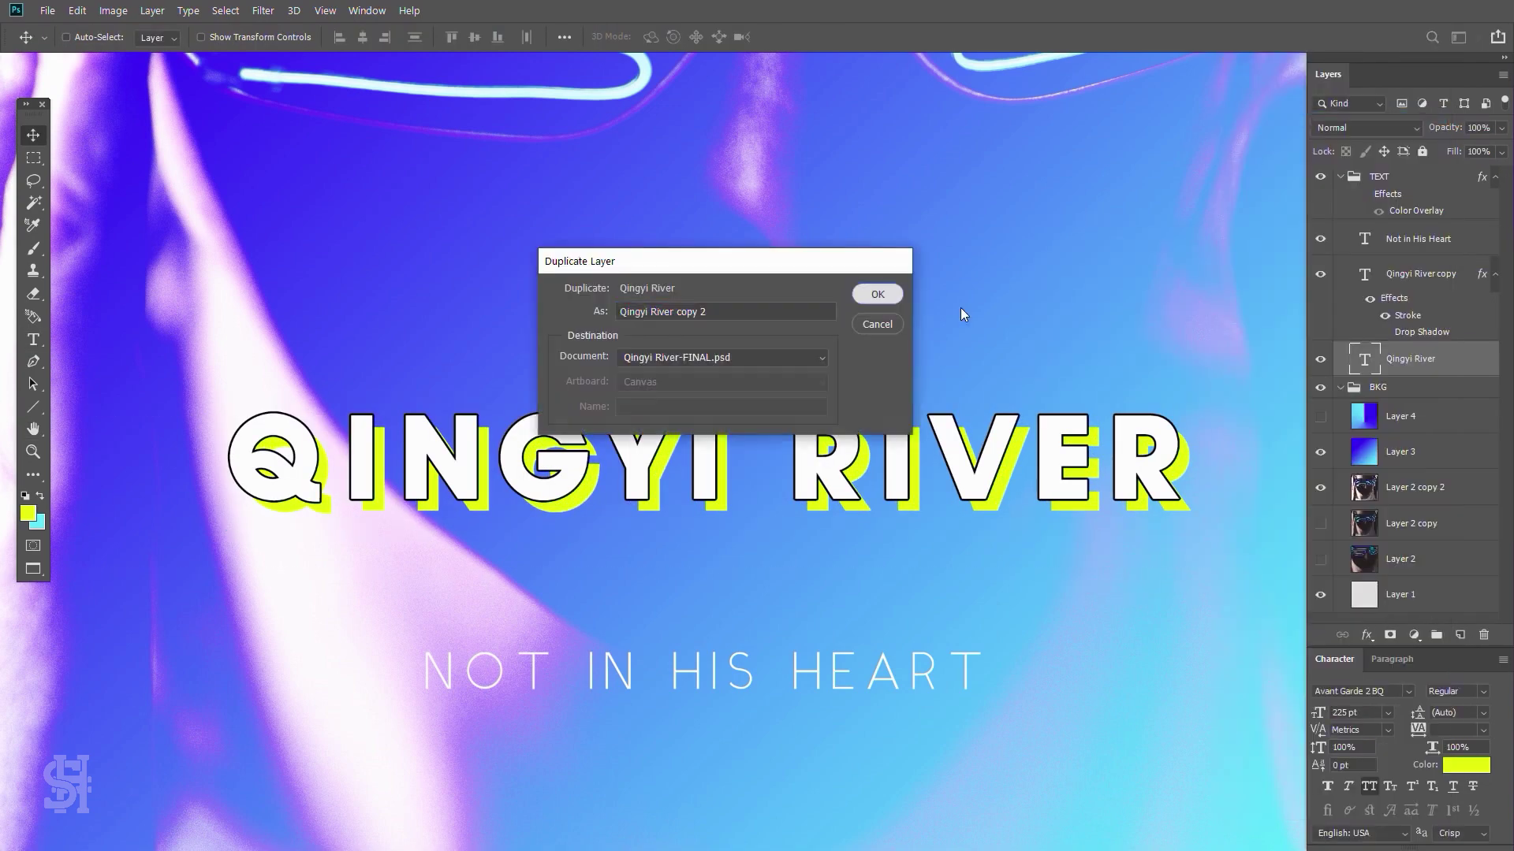
pyautogui.press('Return')
pyautogui.press('x')
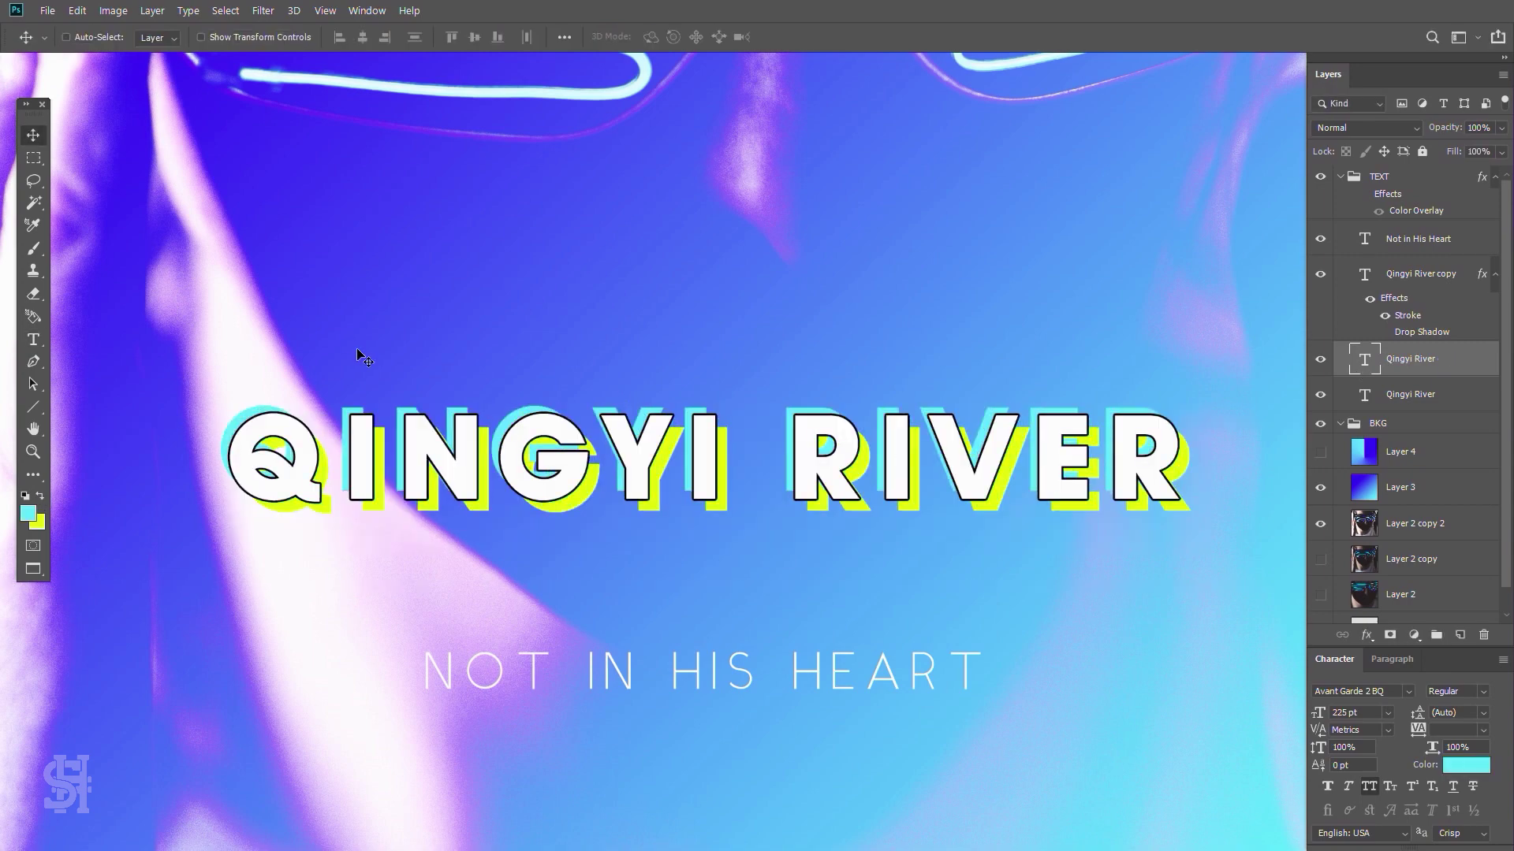
pyautogui.hotkey('shift', 'Left')
pyautogui.hotkey('shift', 'Up')
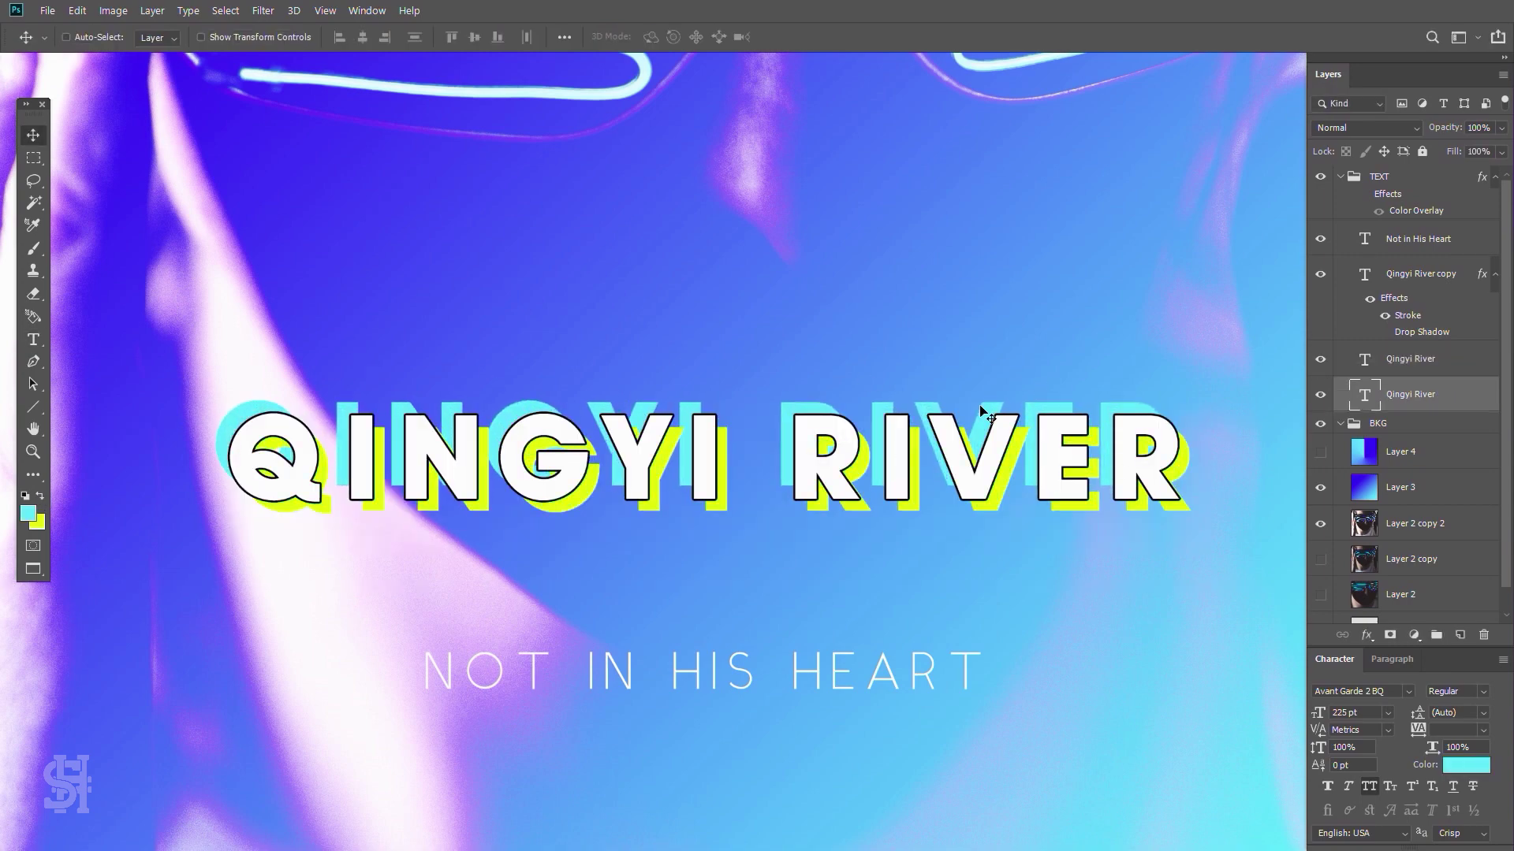
pyautogui.press('z')
pyautogui.hotkey('ctrl', '-')
pyautogui.hotkey('ctrl', '+')
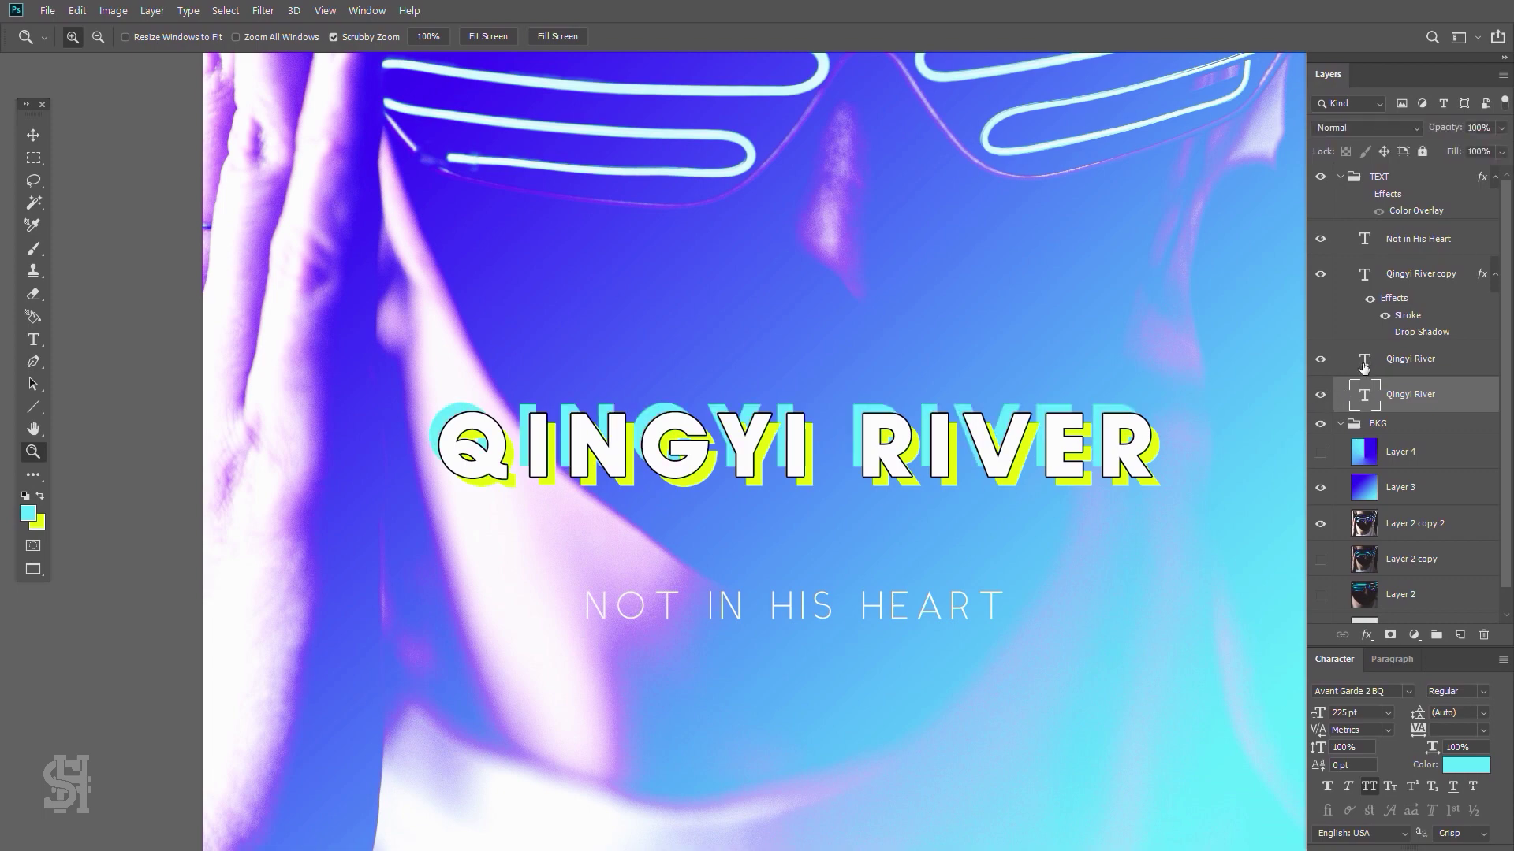
# - Recolour the lower Qingyi River title text to blue
pyautogui.doubleClick(1364, 367)
pyautogui.doubleClick(1363, 394)
pyautogui.click(662, 37)
pyautogui.moveTo(1291, 397); pyautogui.dragTo(1291, 356)
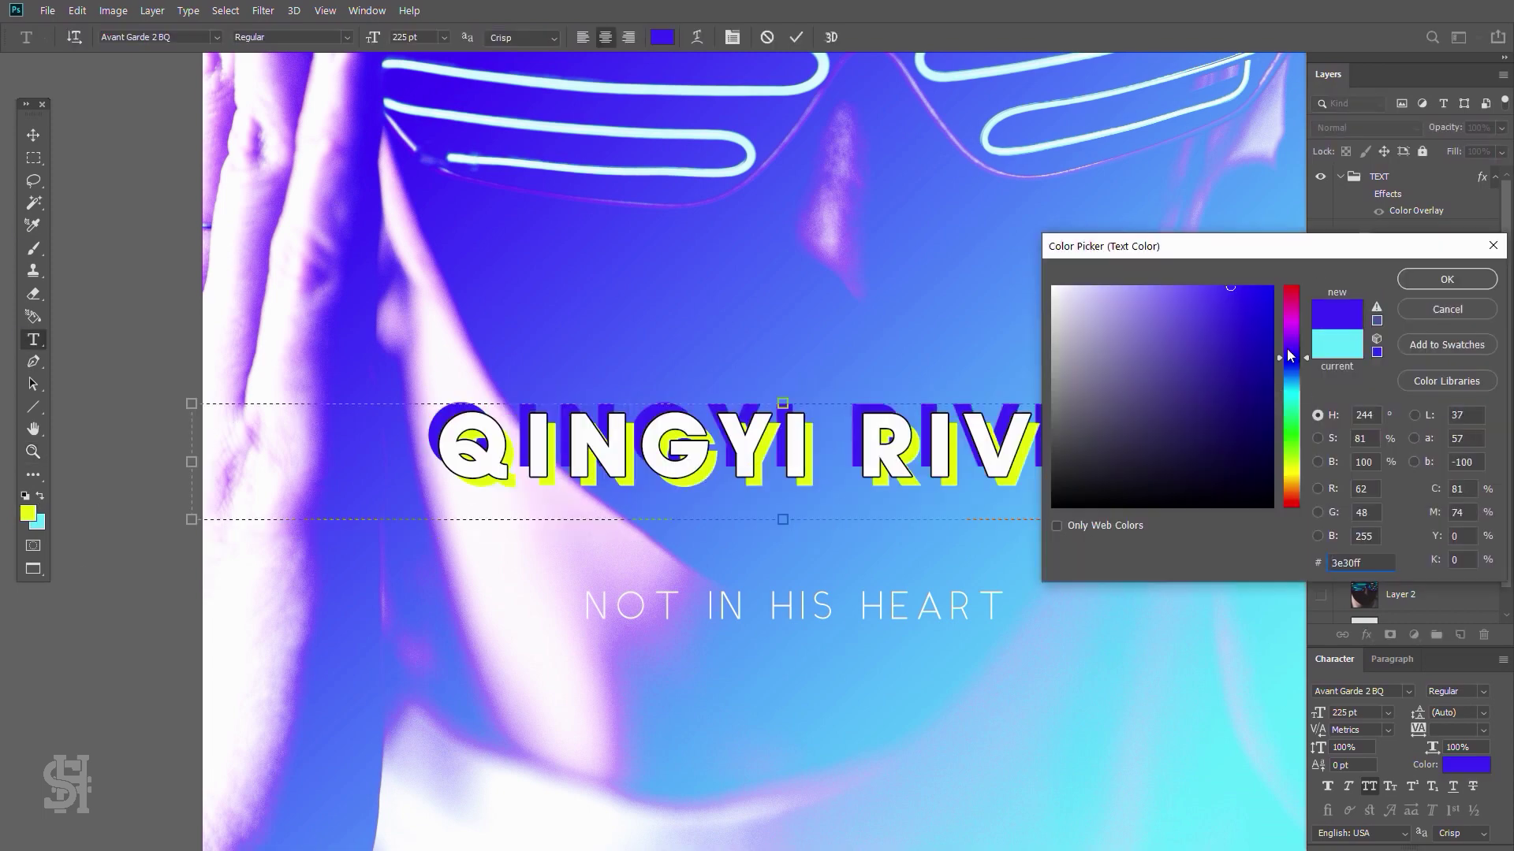
pyautogui.press('Return')
pyautogui.hotkey('ctrl', 'Return')
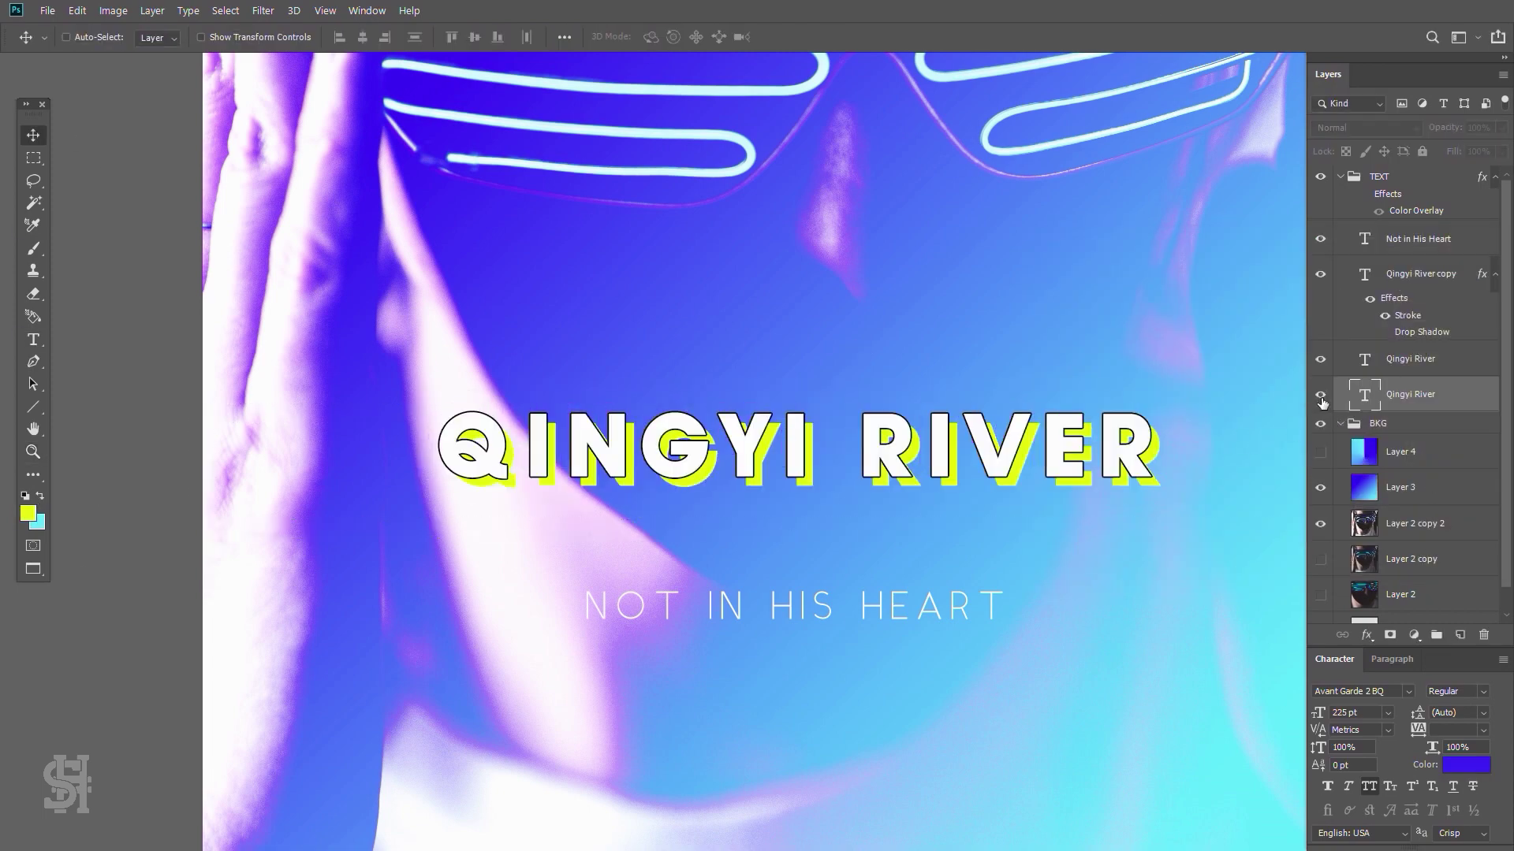
# - Recolour the upper Qingyi River text yellow and make the lower layer visible
pyautogui.doubleClick(1364, 358)
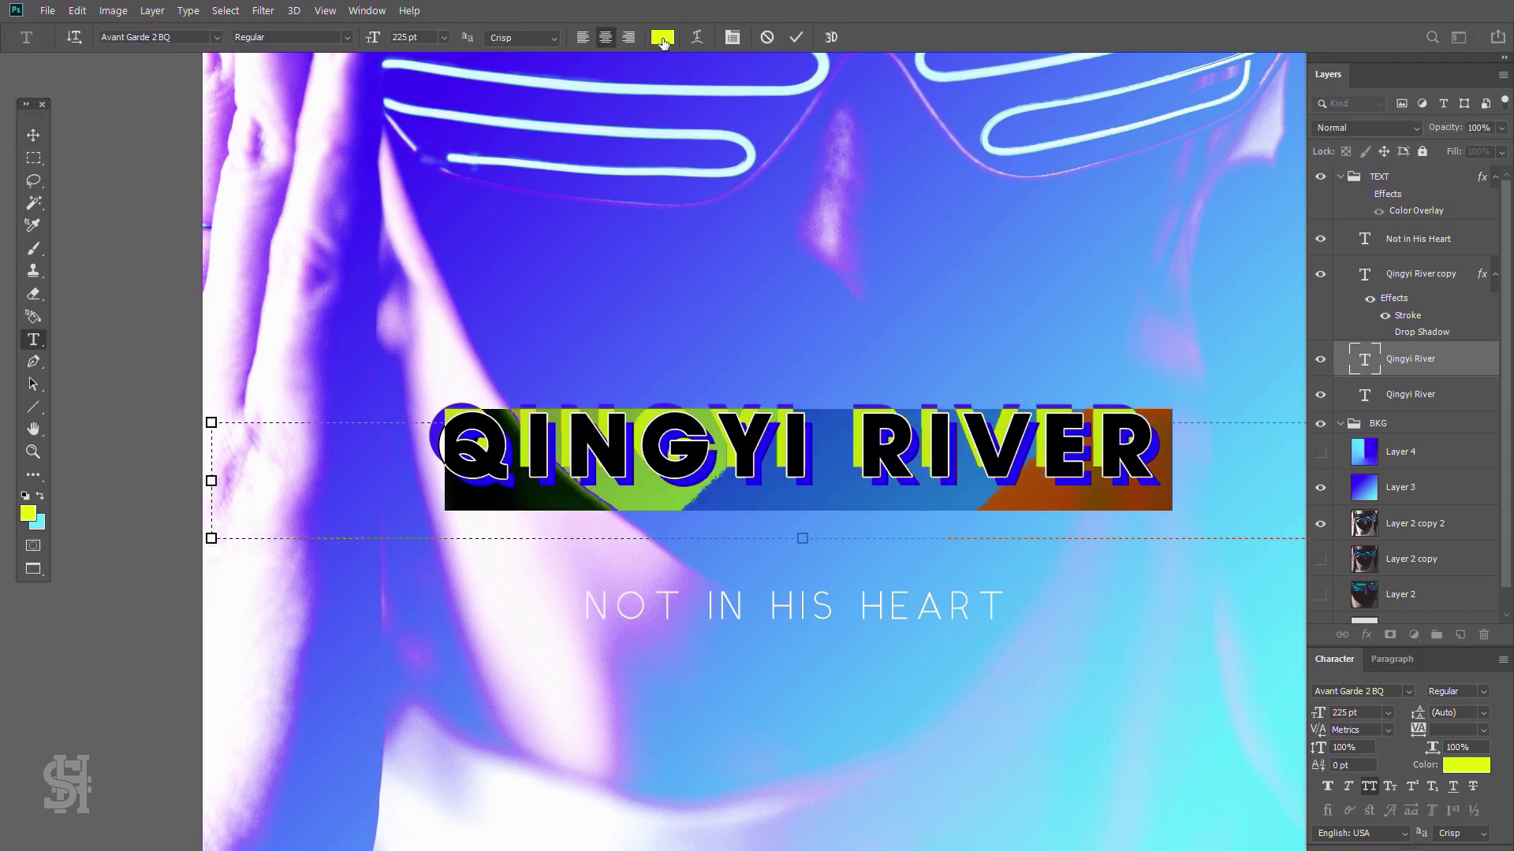
pyautogui.click(662, 37)
pyautogui.press('Return')
pyautogui.hotkey('ctrl', 'Return')
pyautogui.doubleClick(1364, 395)
pyautogui.click(33, 135)
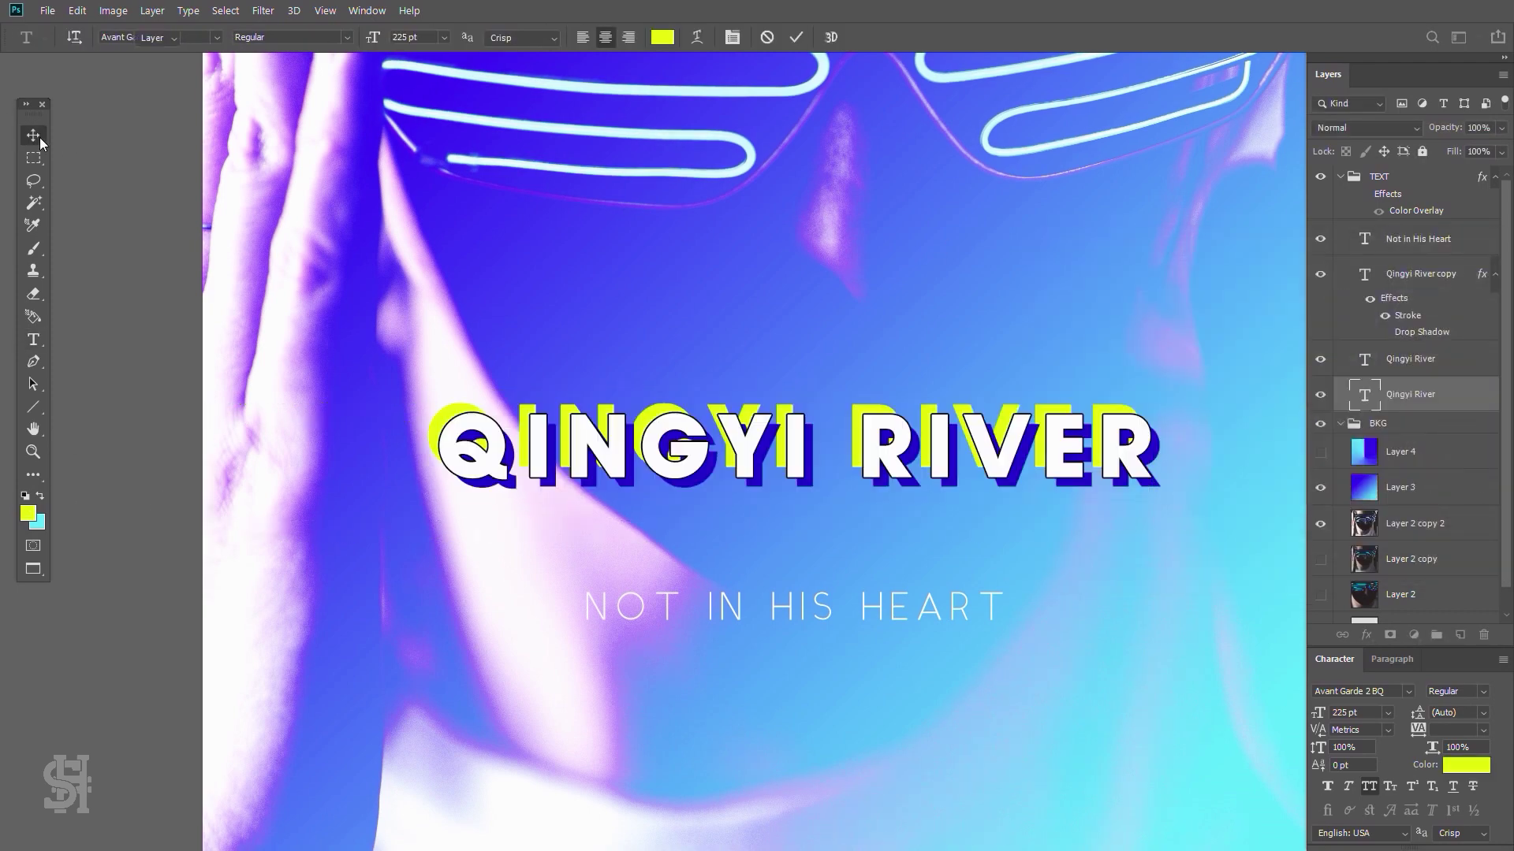
pyautogui.hotkey('ctrl', '0')
pyautogui.click(1320, 395)
# - Check the upper title layer's style effects and zoom back in on the title
pyautogui.click(1411, 359)
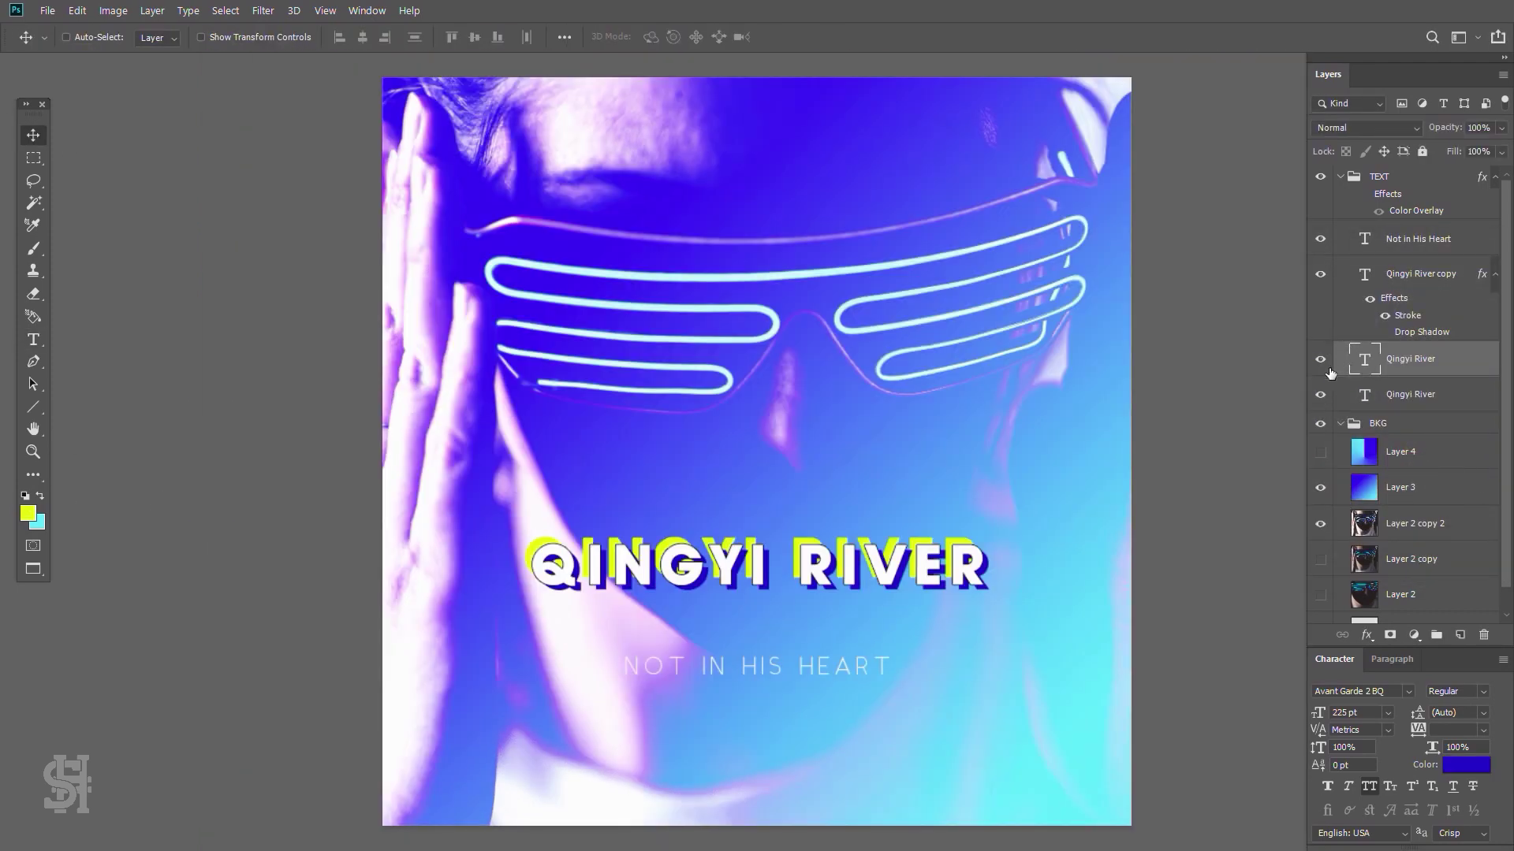
pyautogui.doubleClick(1459, 359)
pyautogui.press('Escape')
pyautogui.doubleClick(1364, 358)
pyautogui.hotkey('ctrl', 'Return')
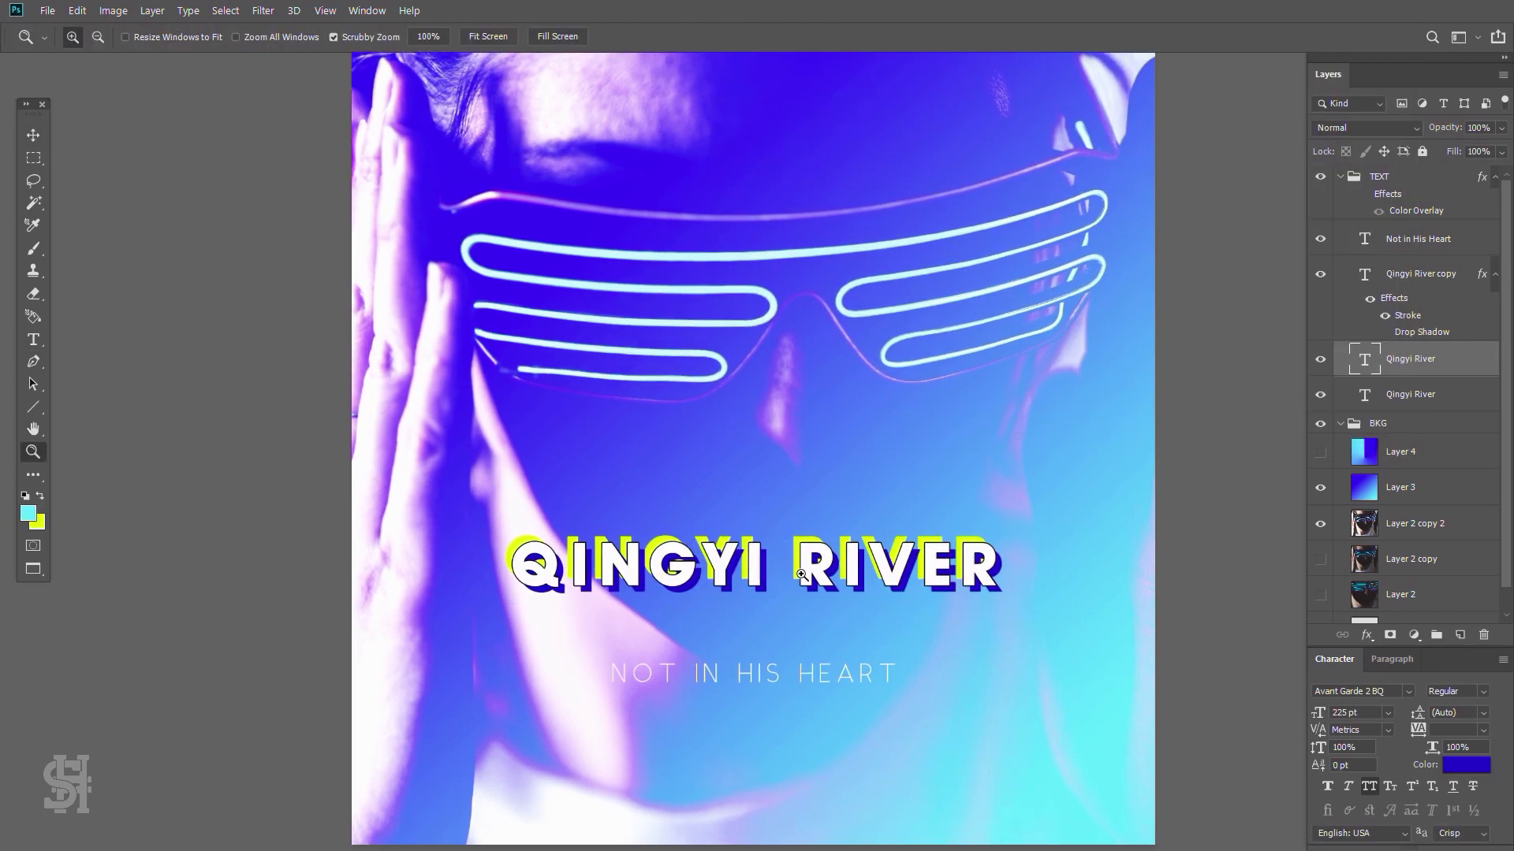
pyautogui.scroll(3, 795, 571)
# - Set the title outline stroke colour to near-black navy #090721
pyautogui.doubleClick(1407, 315)
pyautogui.click(1019, 226)
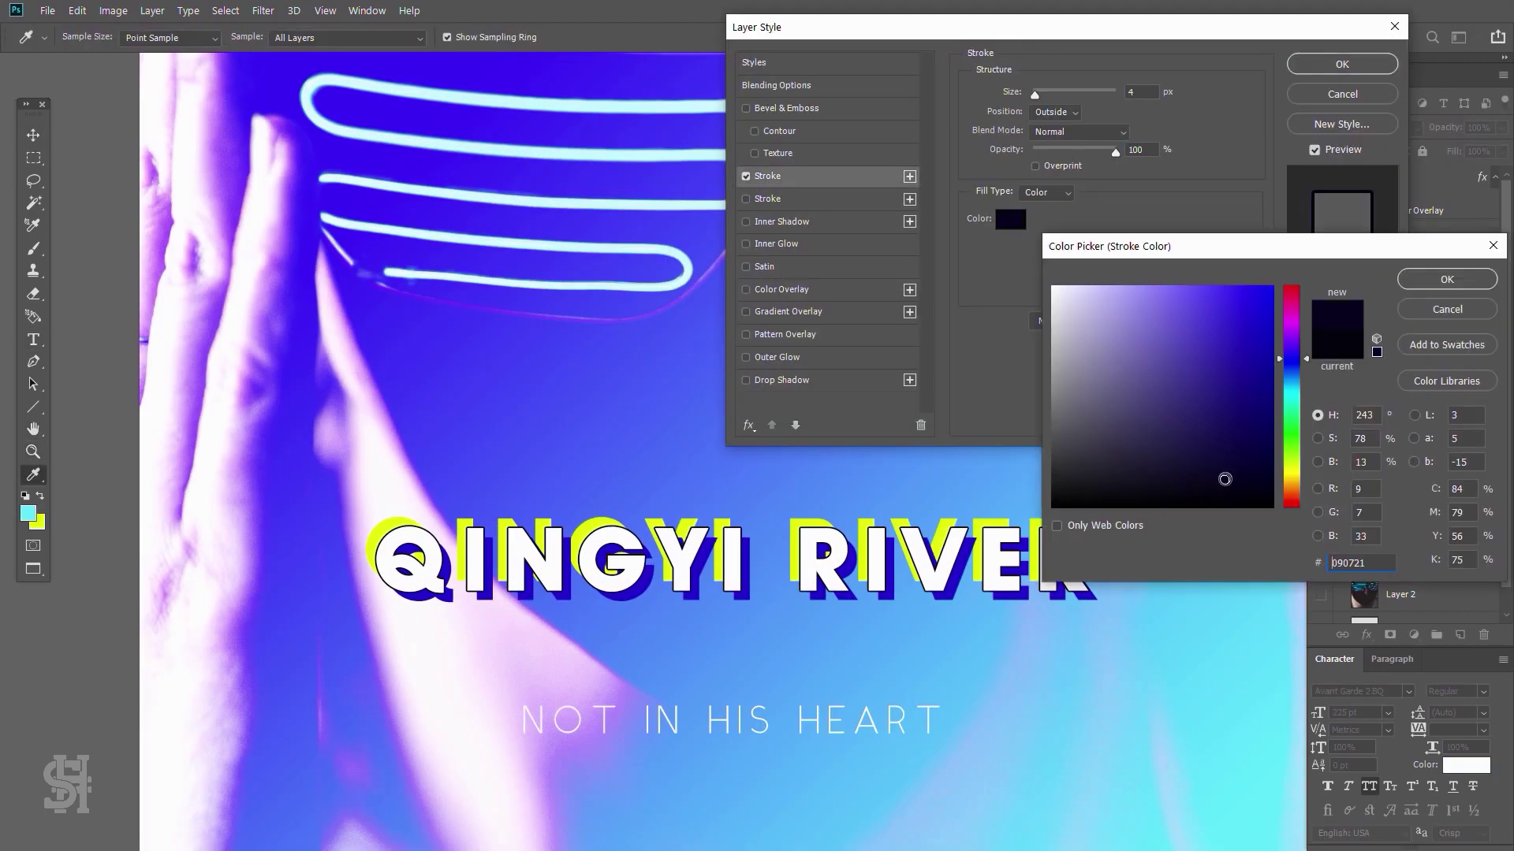
pyautogui.press('Return')
pyautogui.press('Return')
# - Recolour the echo title text to mint cyan #00ffde
pyautogui.click(1412, 394)
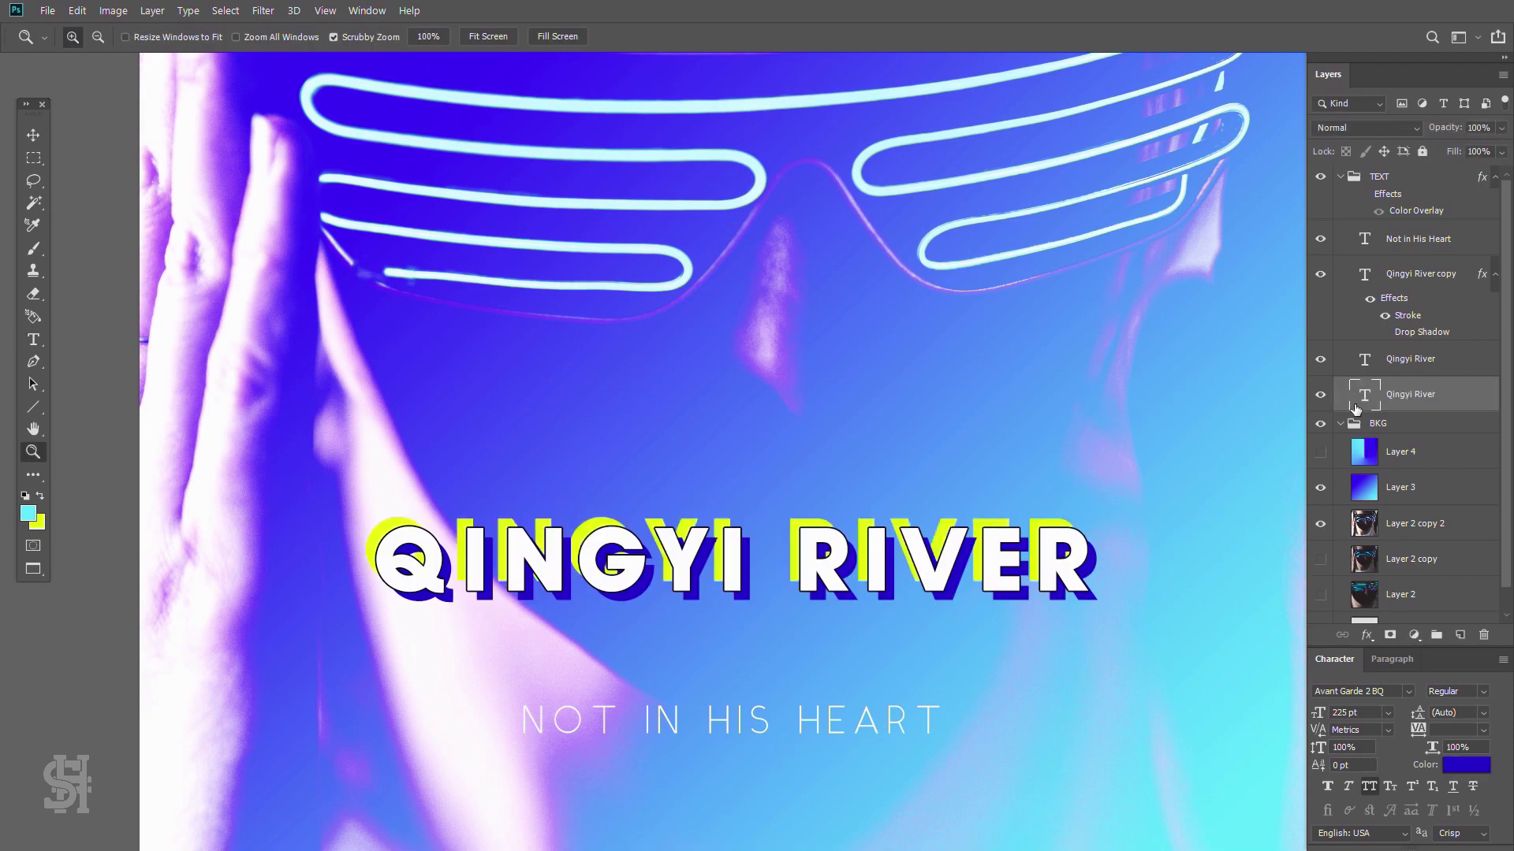
pyautogui.doubleClick(1451, 394)
pyautogui.press('Return')
pyautogui.doubleClick(1364, 359)
pyautogui.click(662, 37)
pyautogui.press('Return')
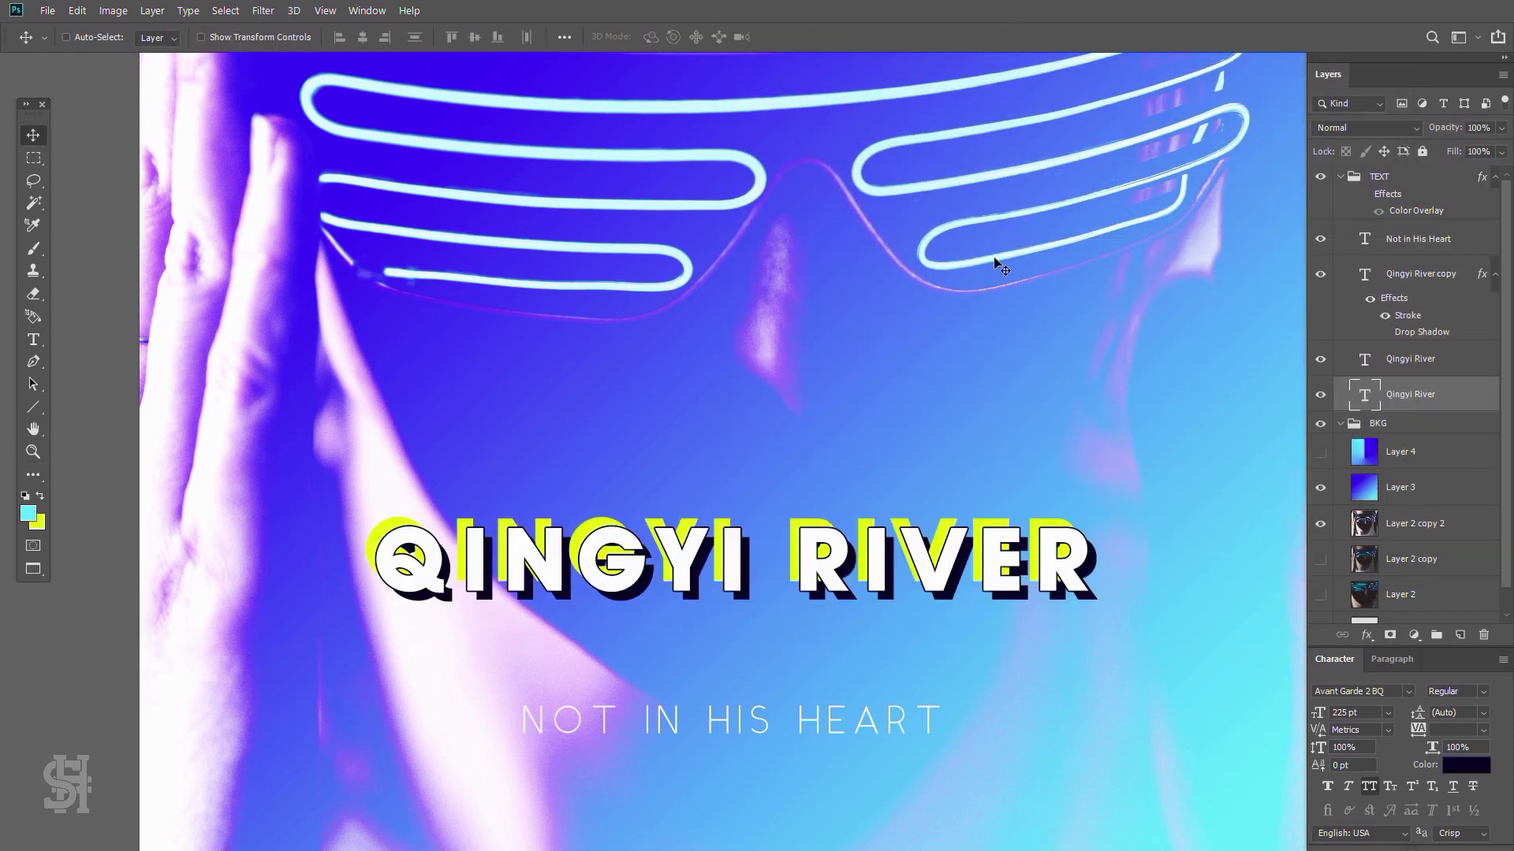
pyautogui.click(662, 37)
pyautogui.moveTo(1293, 311); pyautogui.dragTo(1301, 404)
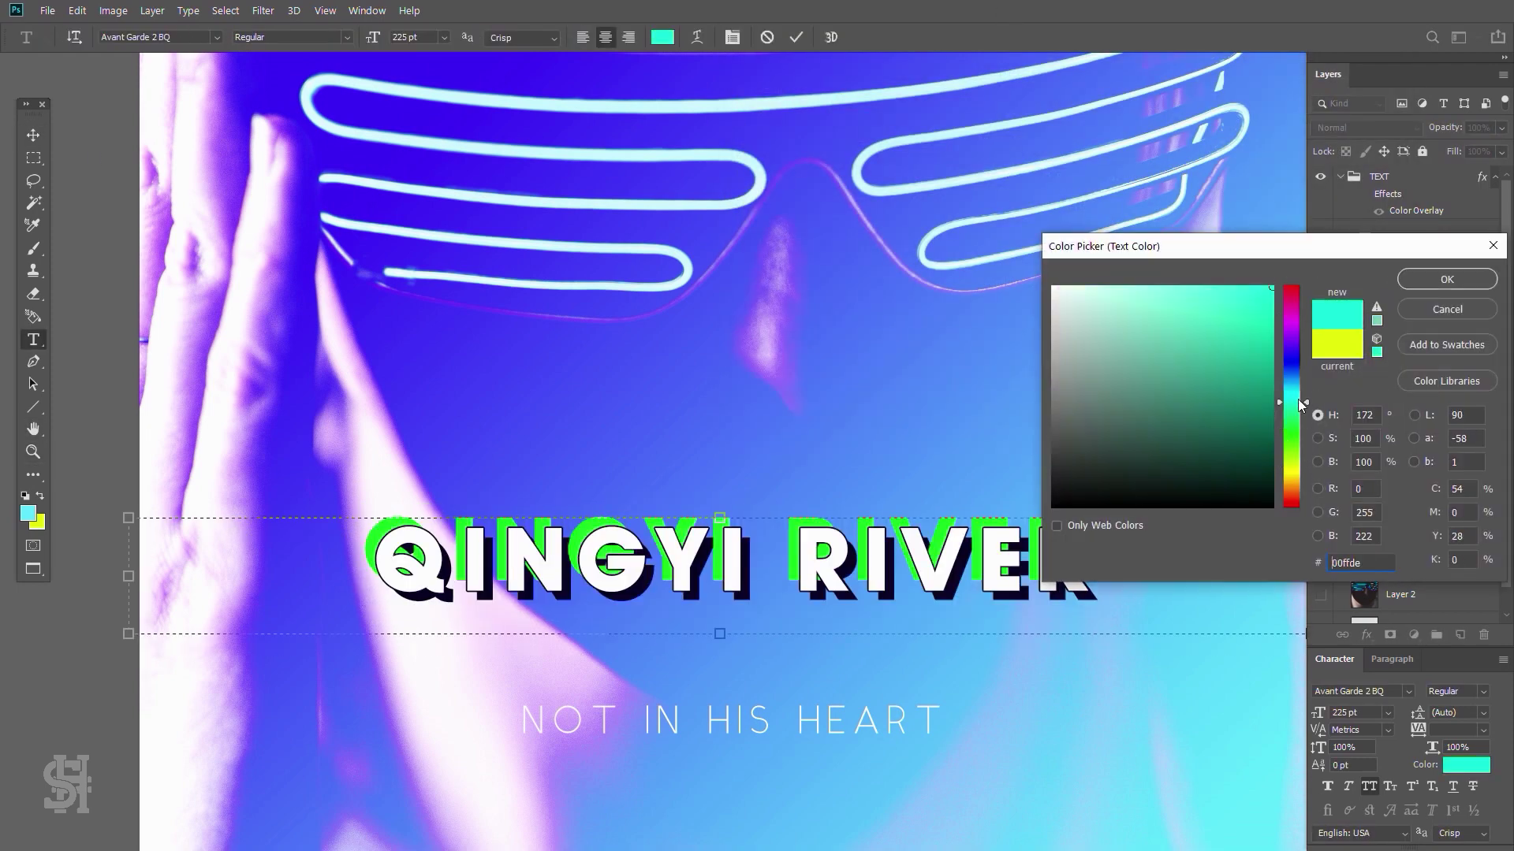
pyautogui.click(1447, 280)
pyautogui.hotkey('ctrl', 'Return')
# - Set the upper Qingyi River layer's blend mode to Hard Light
pyautogui.press('v')
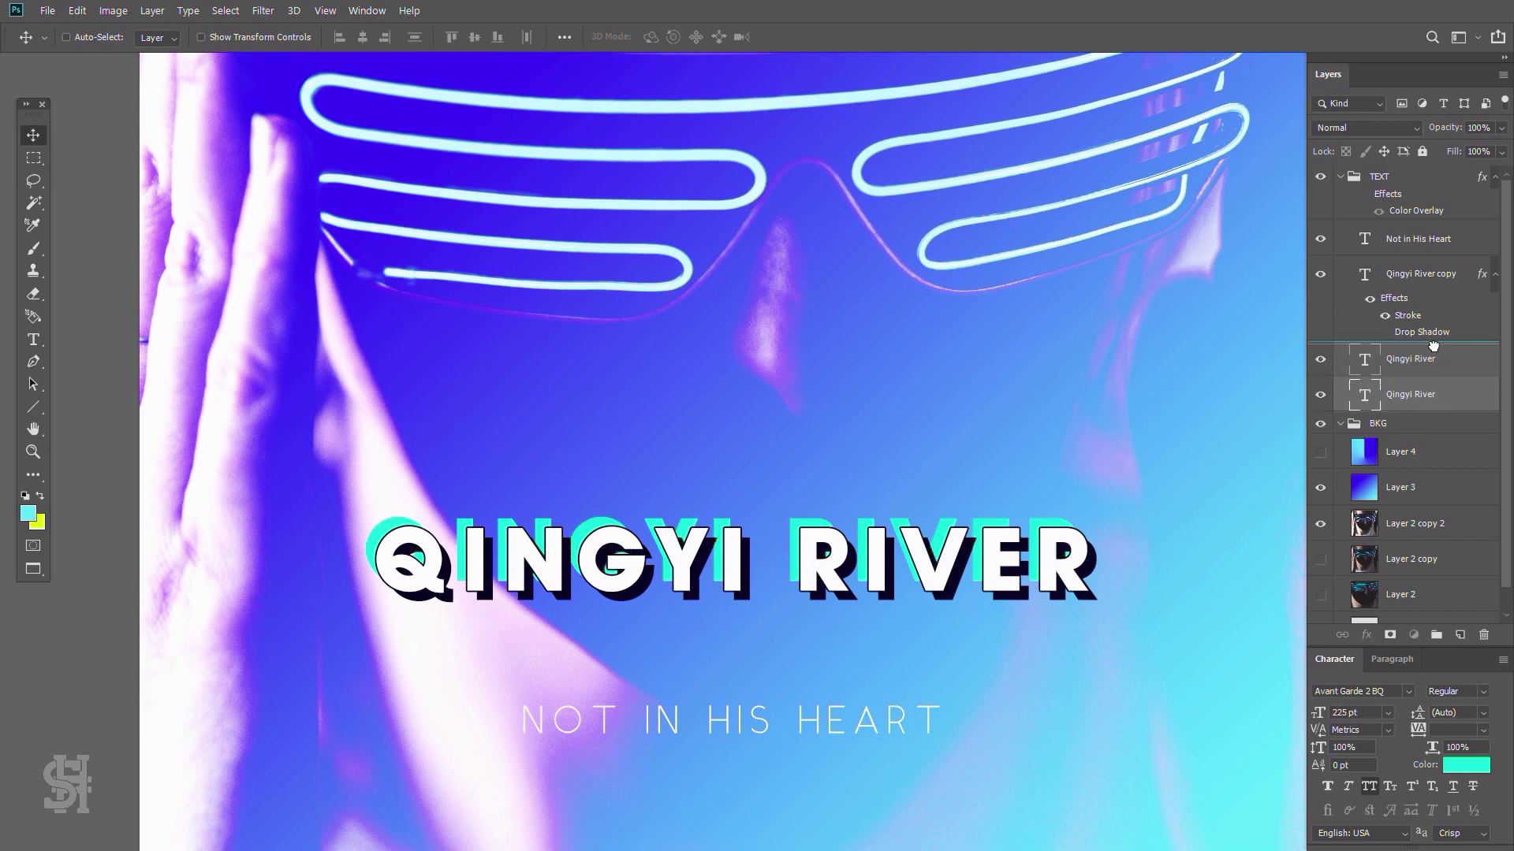
pyautogui.click(1419, 359)
pyautogui.click(1366, 128)
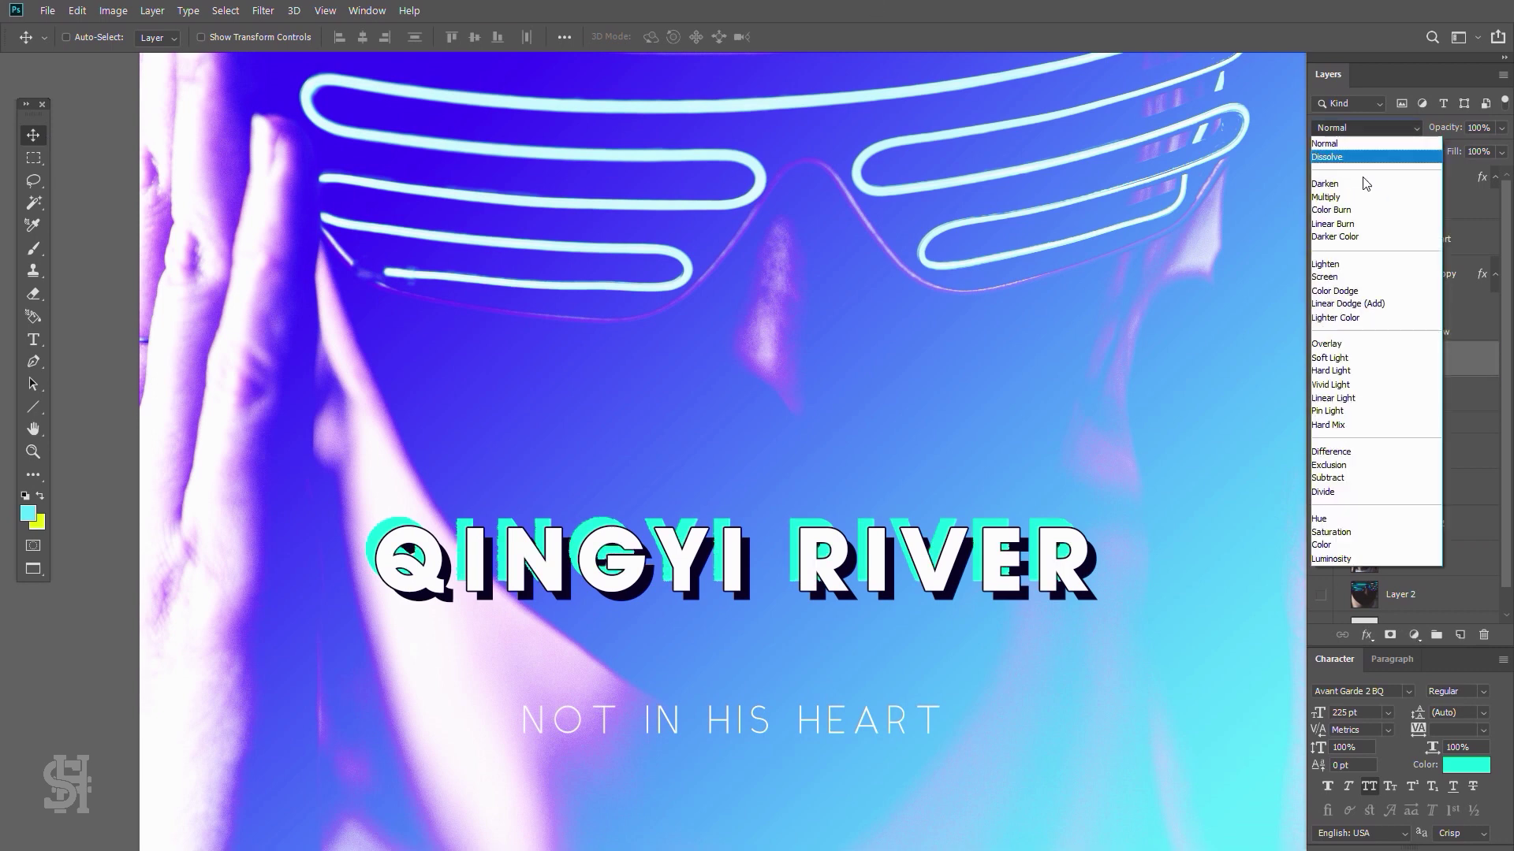
pyautogui.press('Escape')
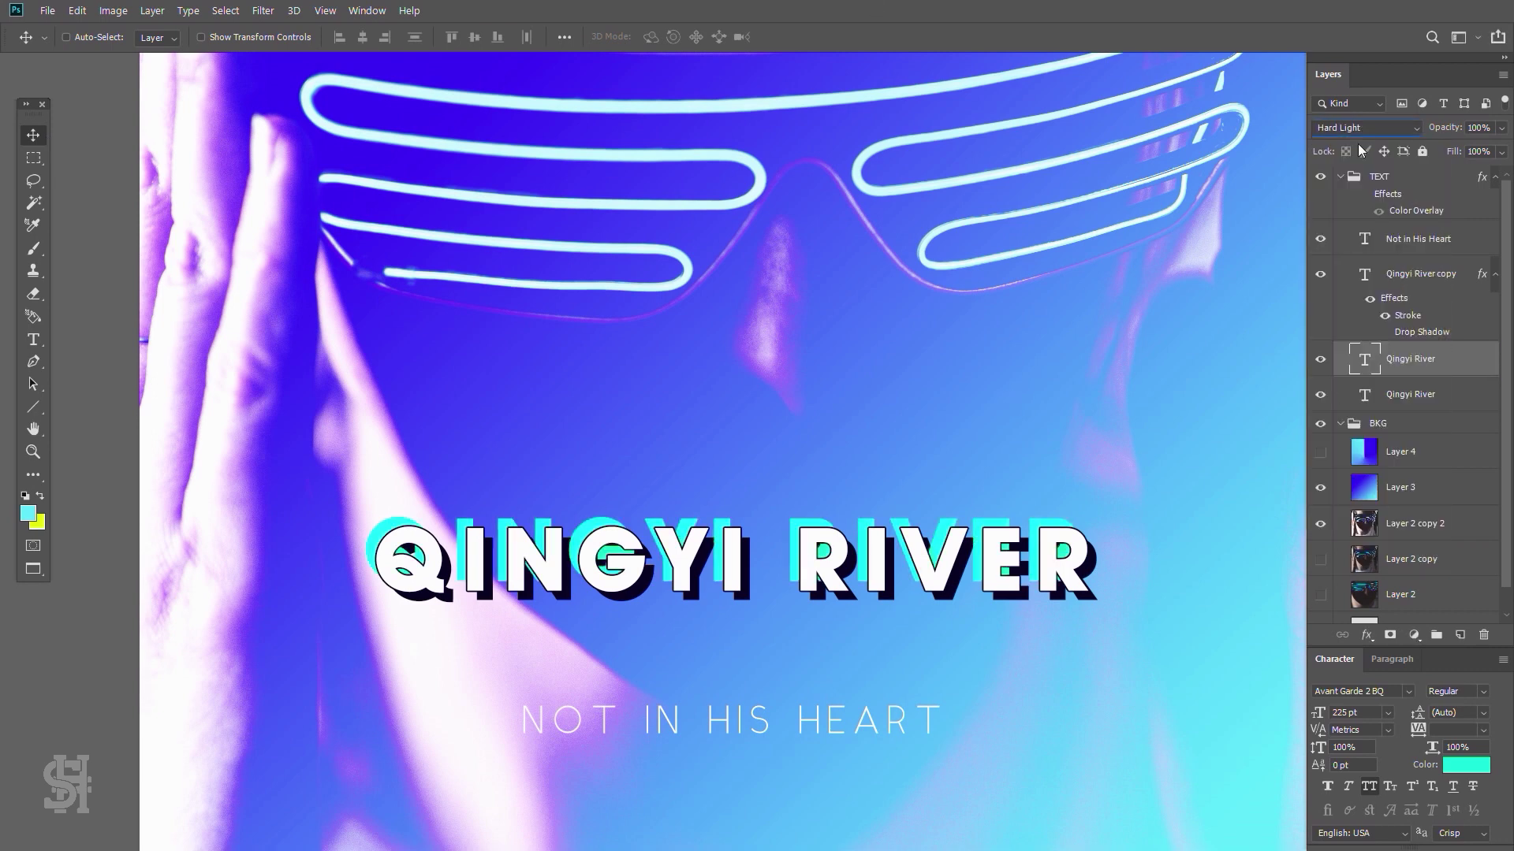
pyautogui.hotkey('ctrl', '0')
# - Set NOT IN HIS HEART to 80 pt with wide tracking and paste the title's layer style
pyautogui.doubleClick(797, 660)
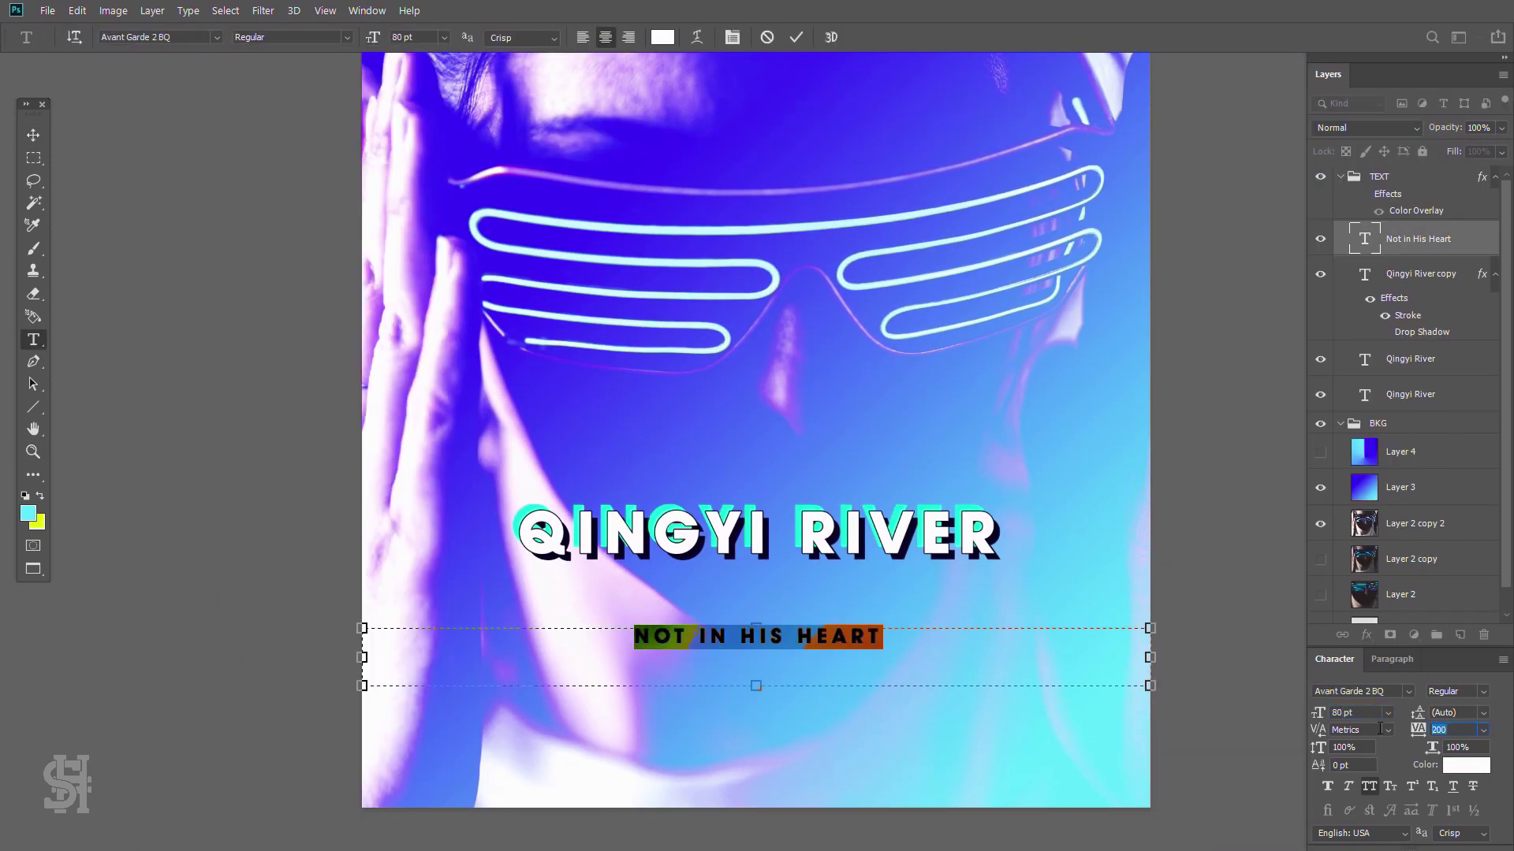
pyautogui.click(43, 136)
pyautogui.rightClick(1363, 239)
pyautogui.rightClick(1419, 274)
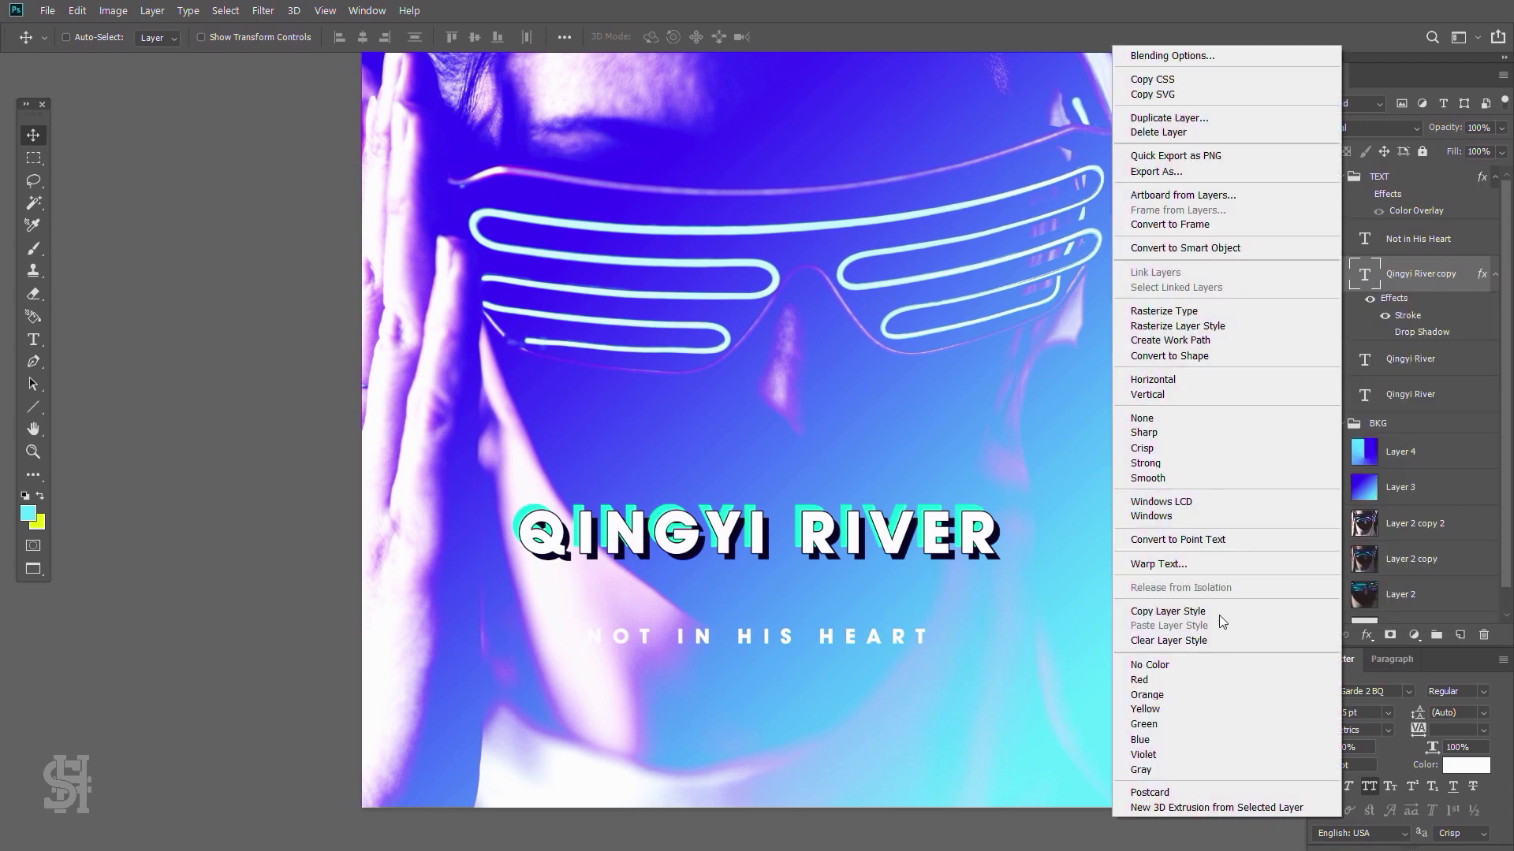
pyautogui.click(1183, 562)
pyautogui.rightClick(1420, 239)
pyautogui.click(1182, 571)
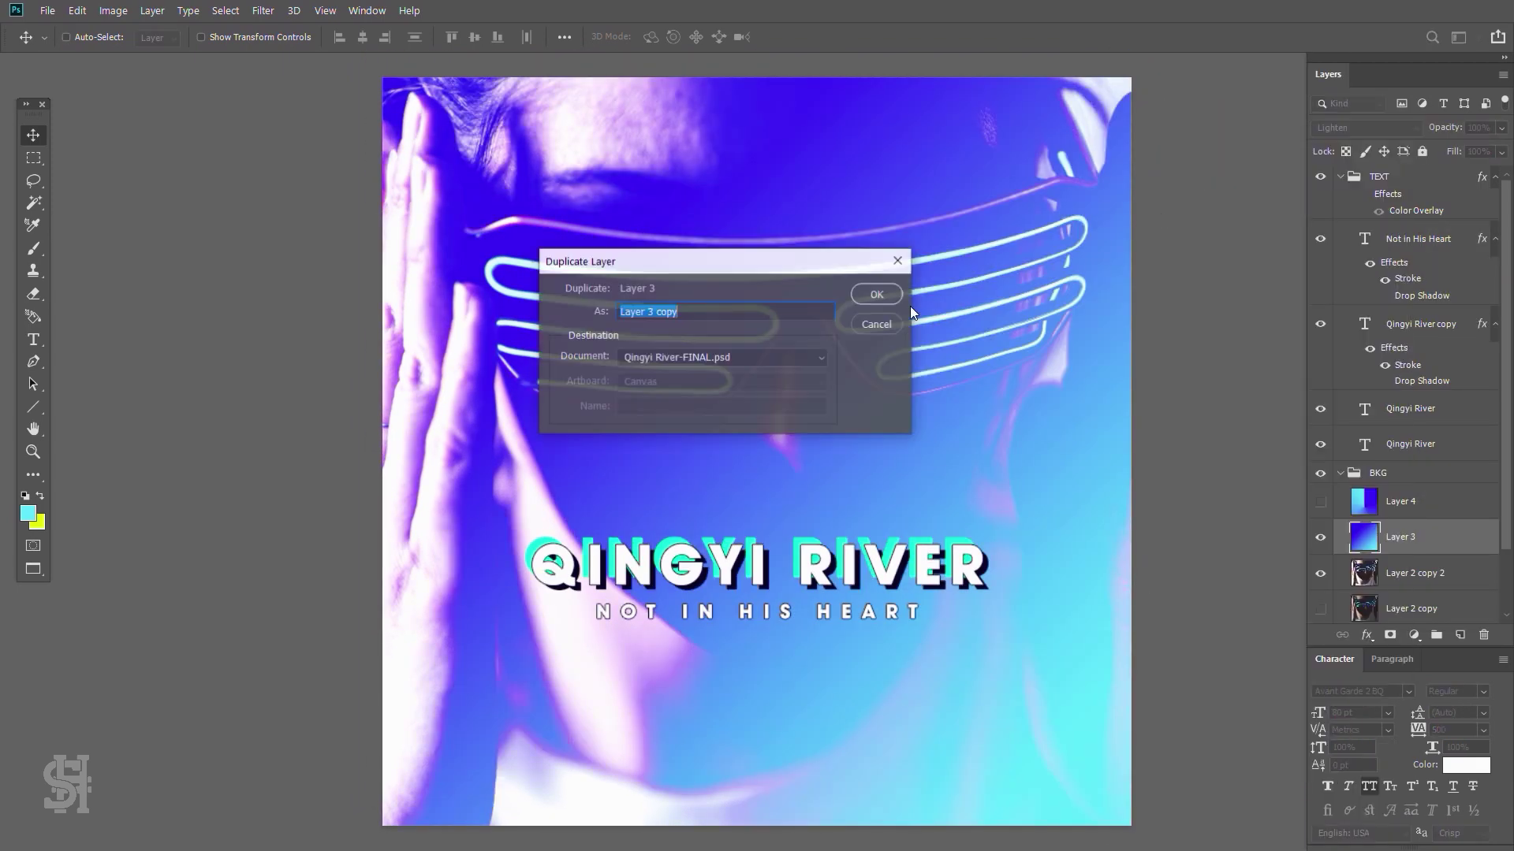
# - Duplicate Layer 3 and shift the copy's hue +70 toward magenta
pyautogui.click(877, 294)
pyautogui.click(113, 10)
pyautogui.click(371, 141)
pyautogui.moveTo(1248, 237); pyautogui.dragTo(1297, 241)
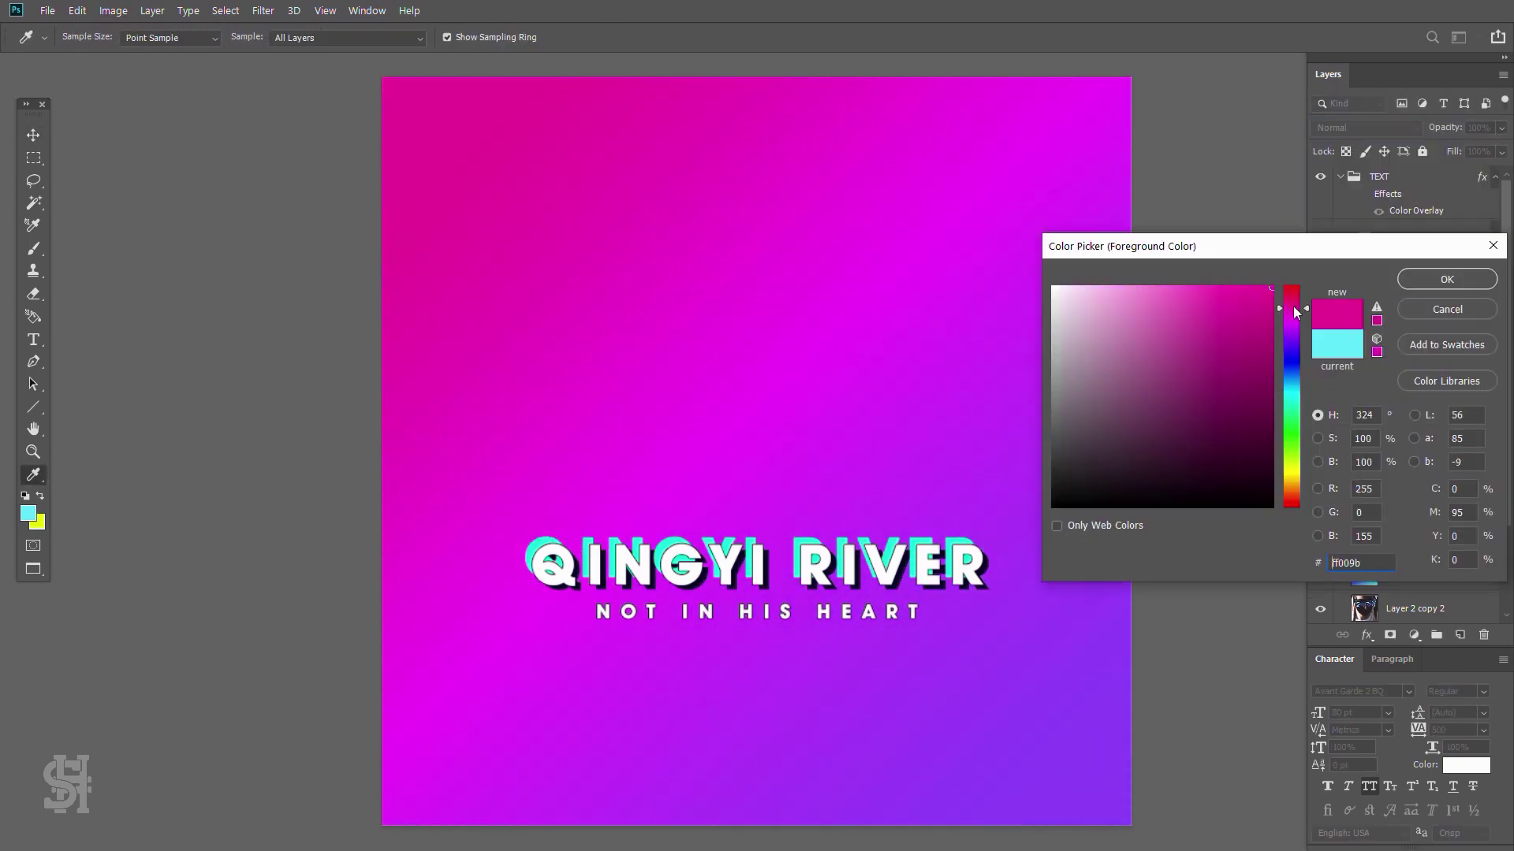
# - Pick red and light purple colours and draw a red-to-purple gradient on the copy
pyautogui.click(1447, 279)
pyautogui.click(37, 521)
pyautogui.click(1293, 344)
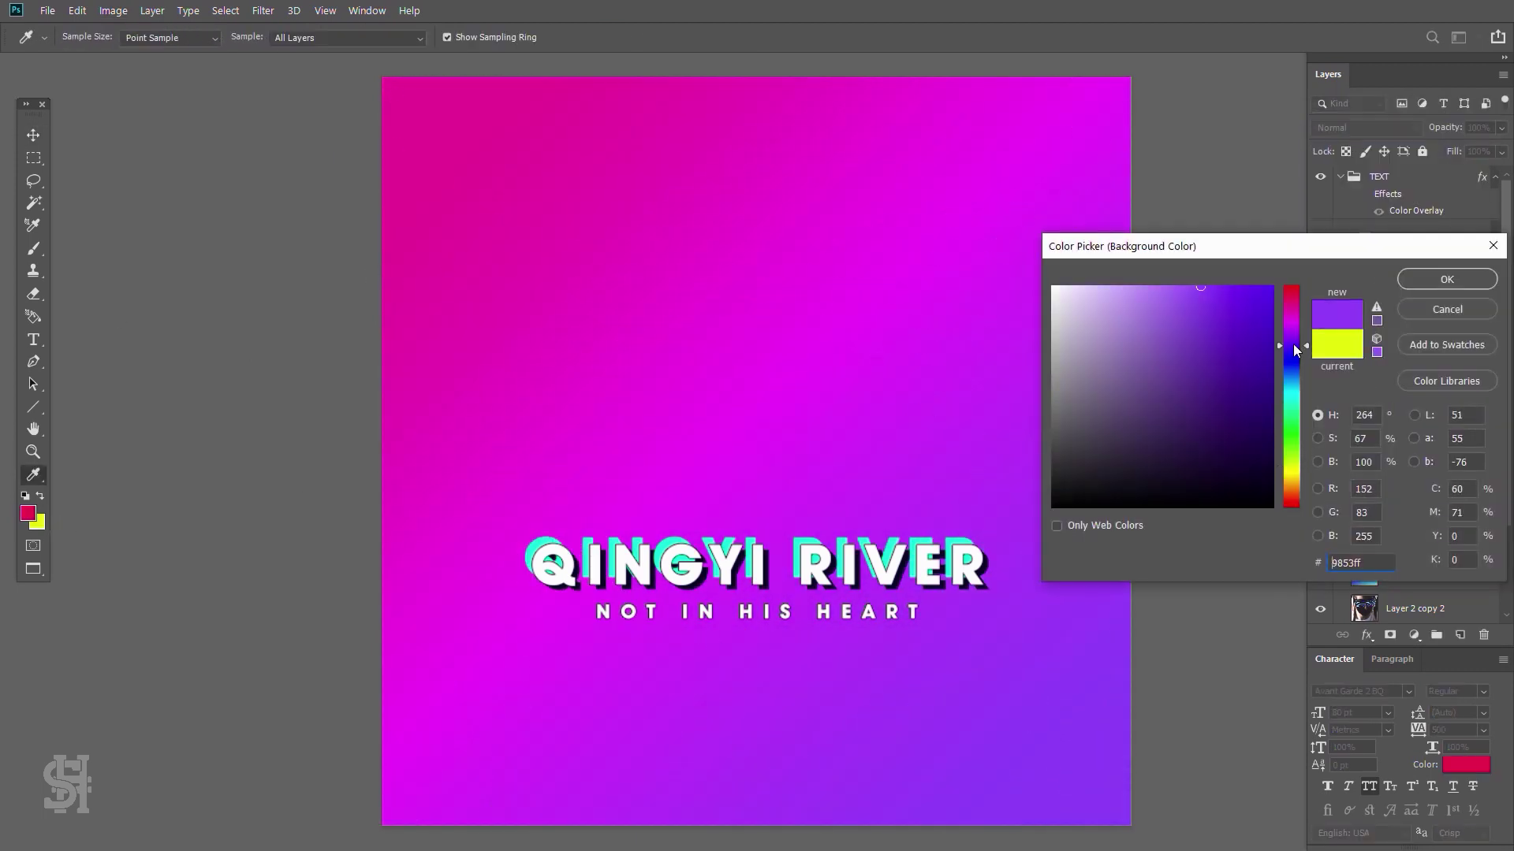
pyautogui.click(1480, 284)
pyautogui.press('g')
pyautogui.moveTo(406, 118)
pyautogui.mouseDown()
pyautogui.moveTo(532, 221)
pyautogui.moveTo(868, 670)
pyautogui.mouseUp()
pyautogui.hotkey('ctrl', 'z')
pyautogui.moveTo(757, 646)
pyautogui.mouseDown()
pyautogui.moveTo(757, 316)
pyautogui.moveTo(756, 331)
pyautogui.mouseUp()
# - Set the gradient layer to Lighten and redraw it as a linear gradient across the canvas
pyautogui.click(1366, 127)
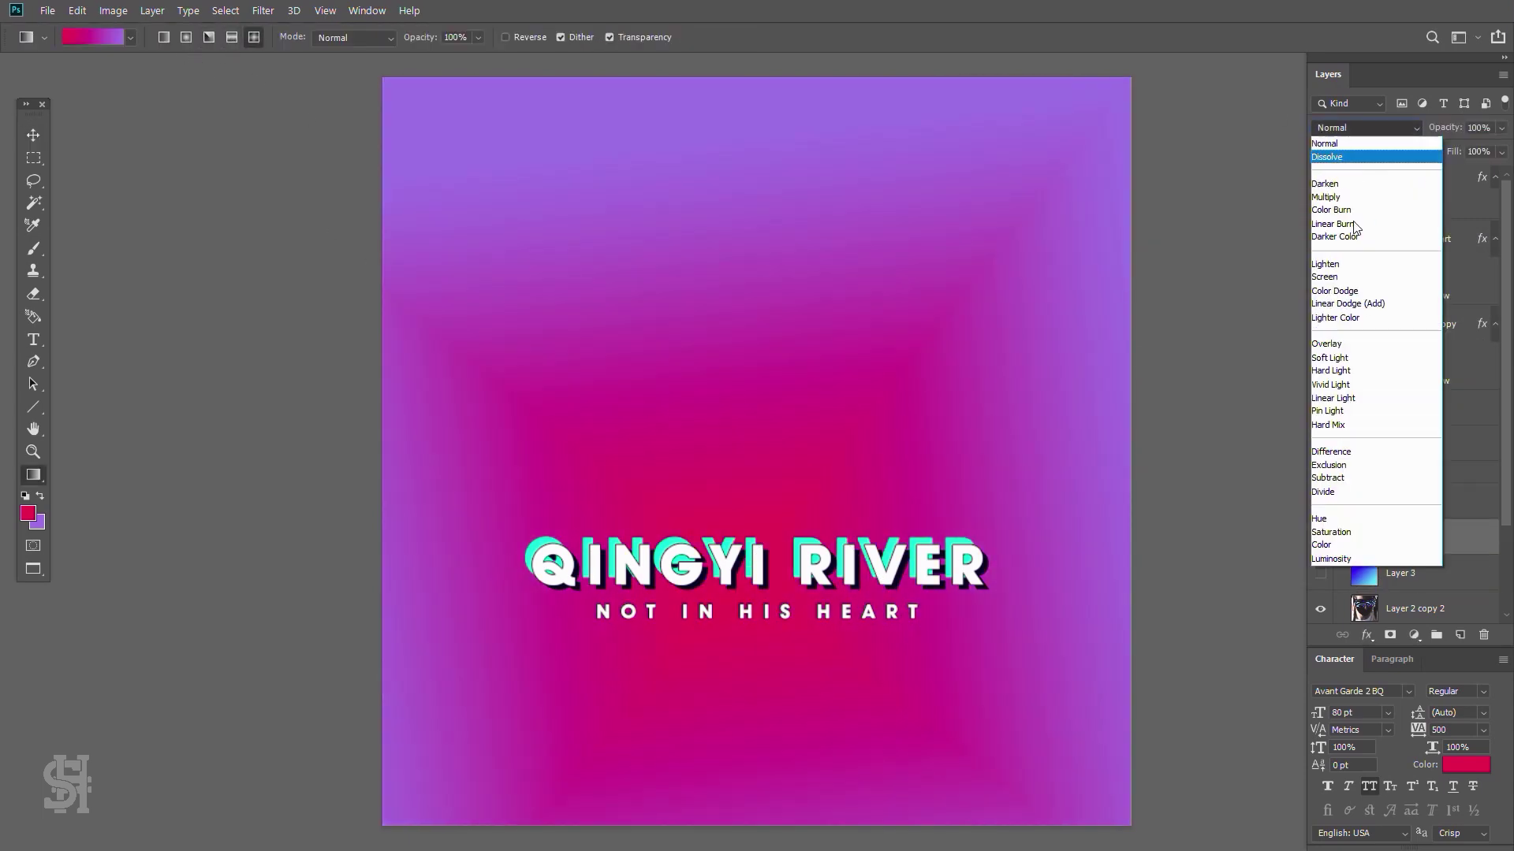
pyautogui.click(1325, 264)
pyautogui.click(163, 37)
pyautogui.moveTo(473, 158)
pyautogui.mouseDown()
pyautogui.moveTo(867, 630)
pyautogui.moveTo(867, 615)
pyautogui.moveTo(889, 613)
pyautogui.moveTo(1065, 776)
pyautogui.mouseUp()
# - Open the Filter Gallery with a zoomed-out preview
pyautogui.press('v')
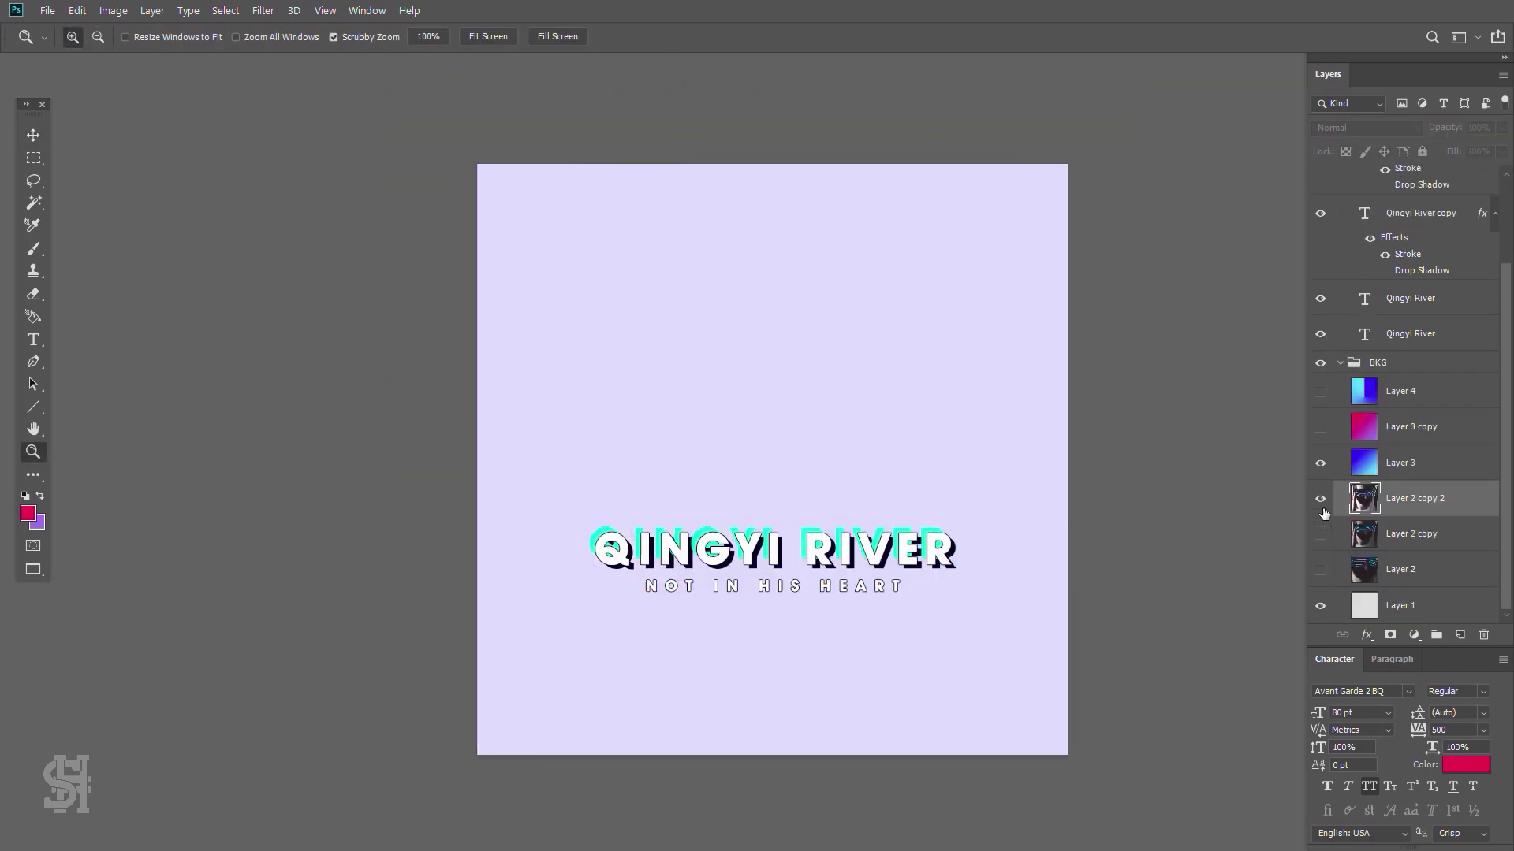
pyautogui.click(276, 10)
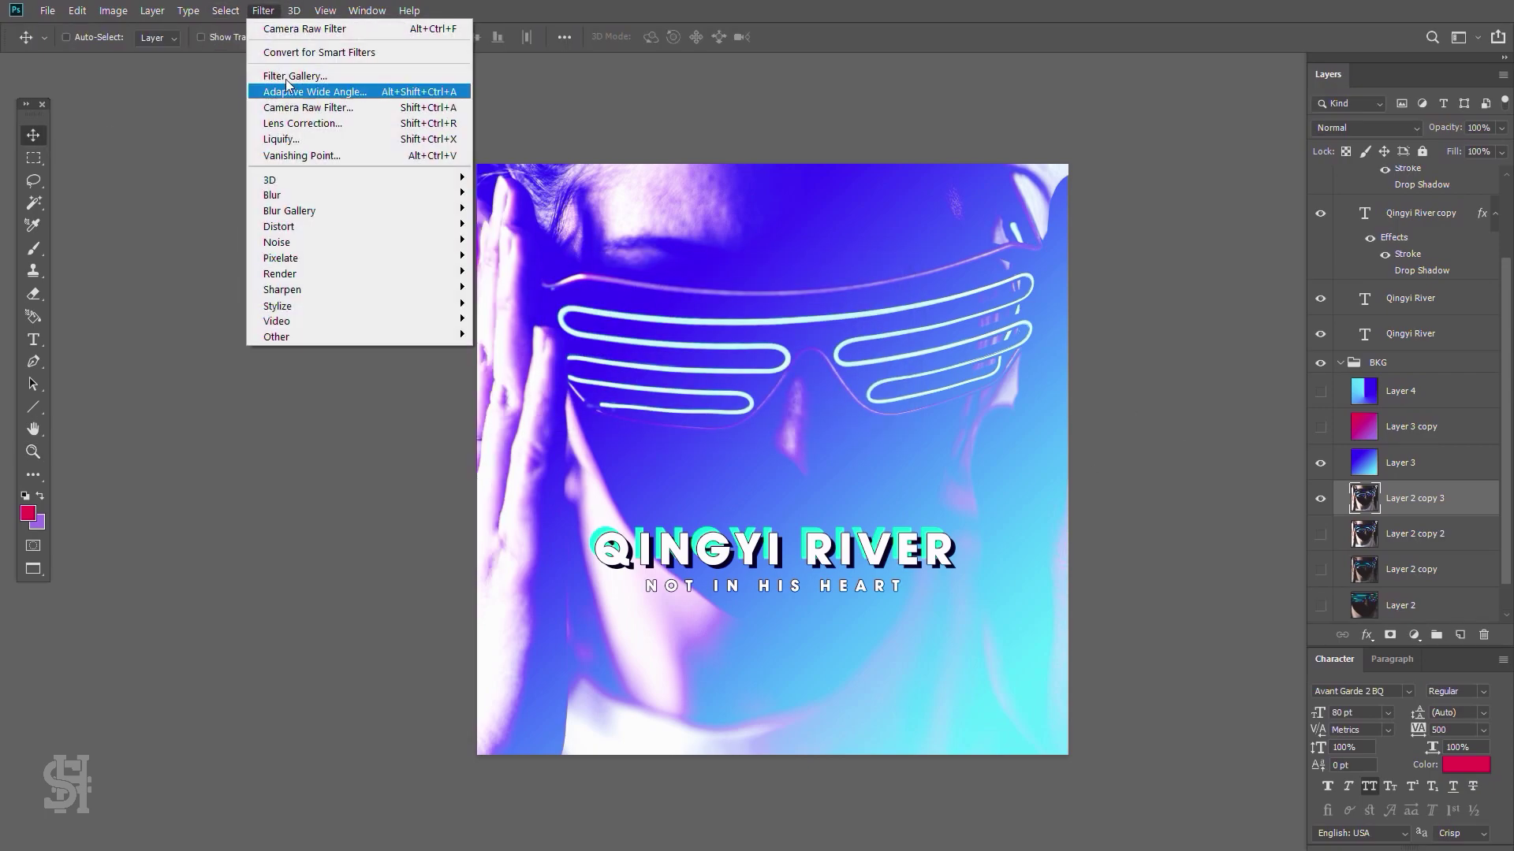
pyautogui.click(315, 89)
pyautogui.click(24, 795)
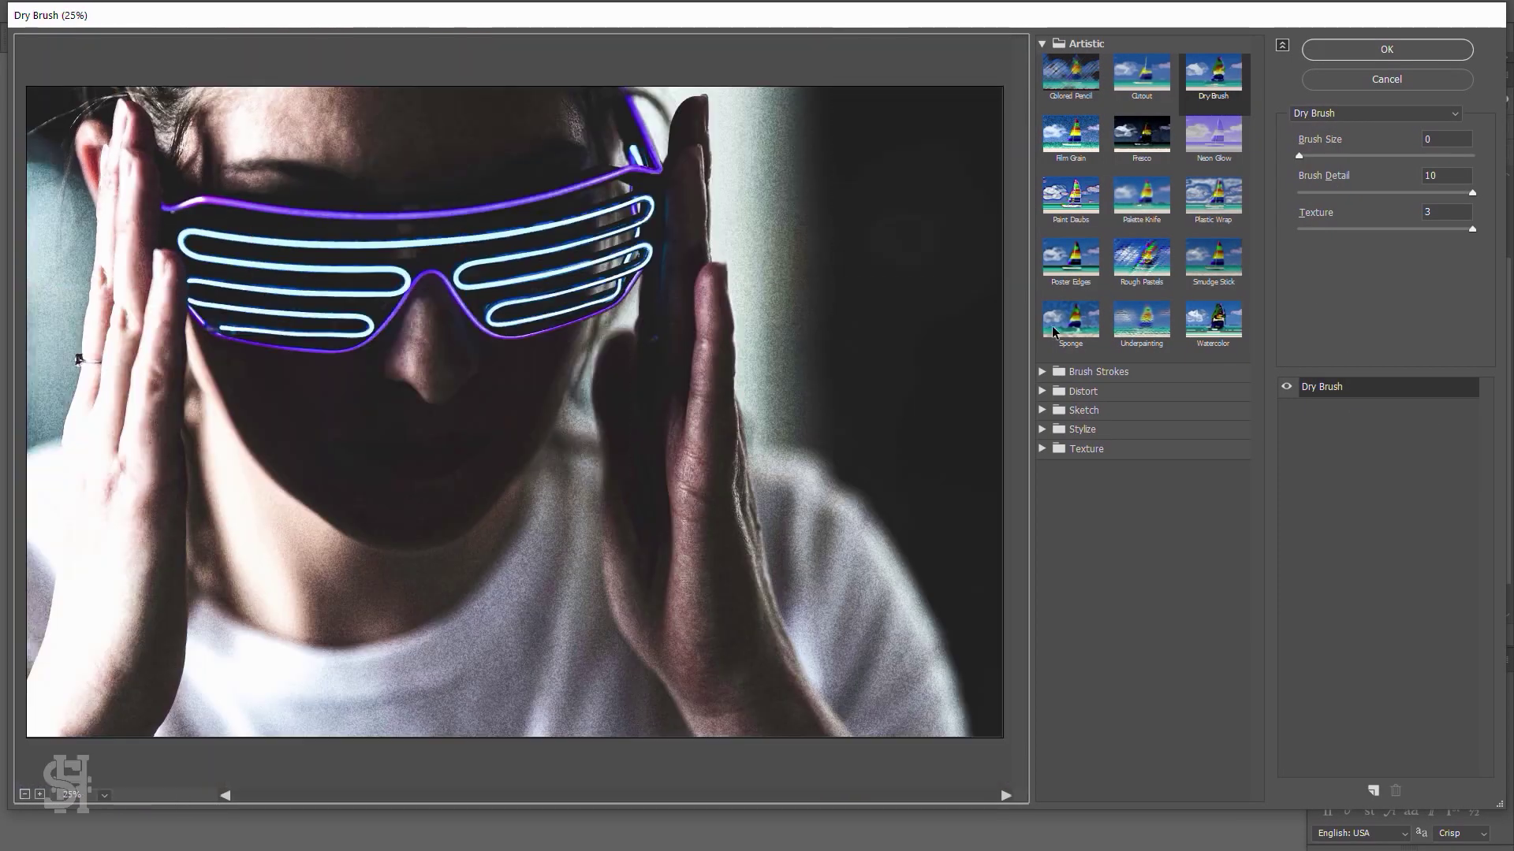
# - Browse the filter categories and choose Sketch > Halftone Pattern
pyautogui.click(1070, 73)
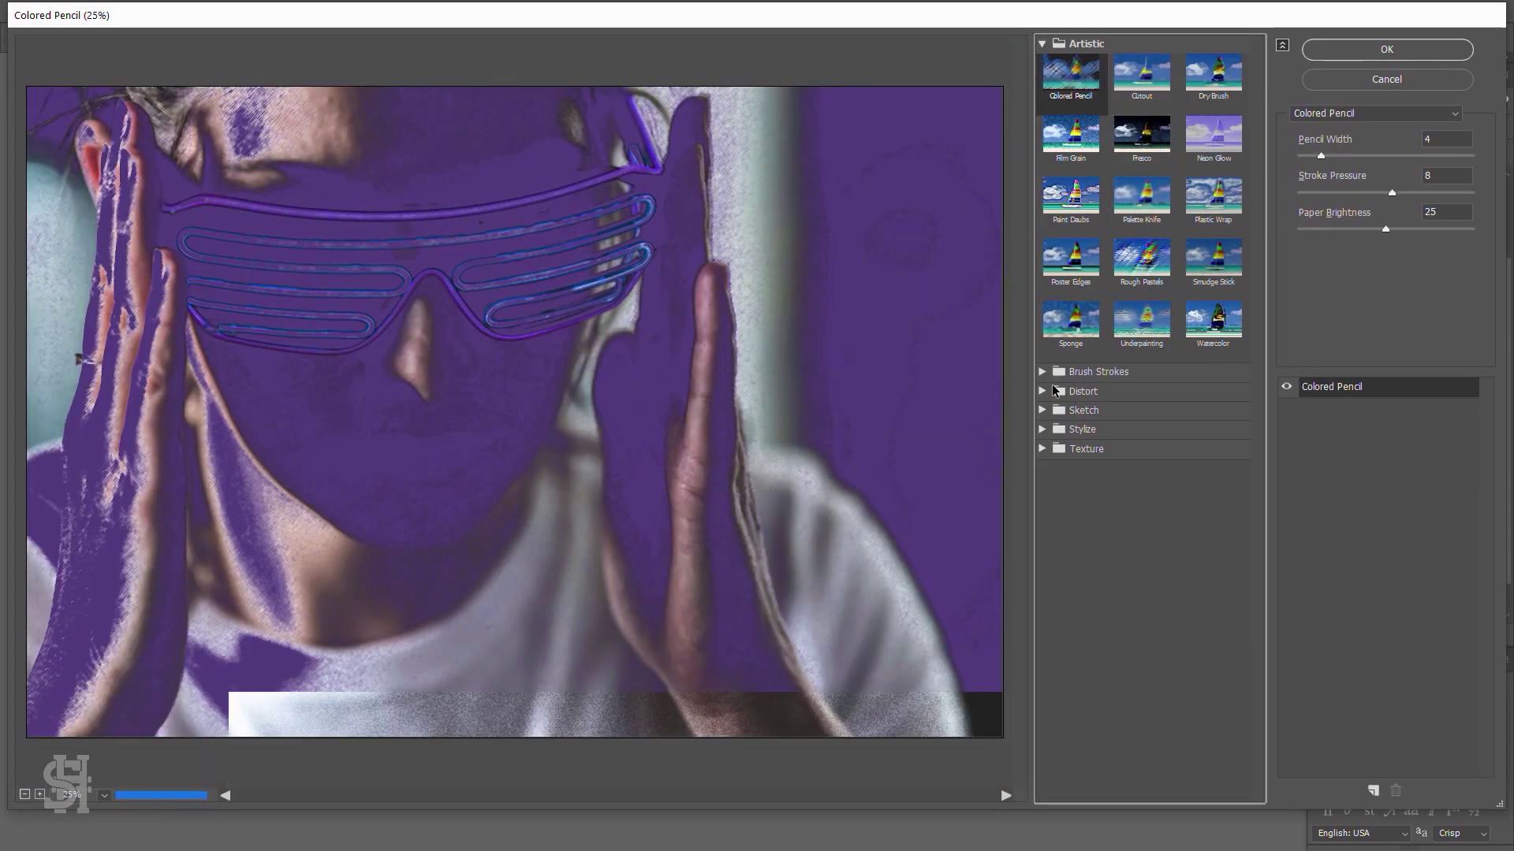
pyautogui.click(1097, 372)
pyautogui.click(1059, 596)
pyautogui.click(1059, 576)
pyautogui.click(1071, 603)
# - Apply a Line halftone with larger size and contrast 18, then hide Layer 3
pyautogui.click(1419, 214)
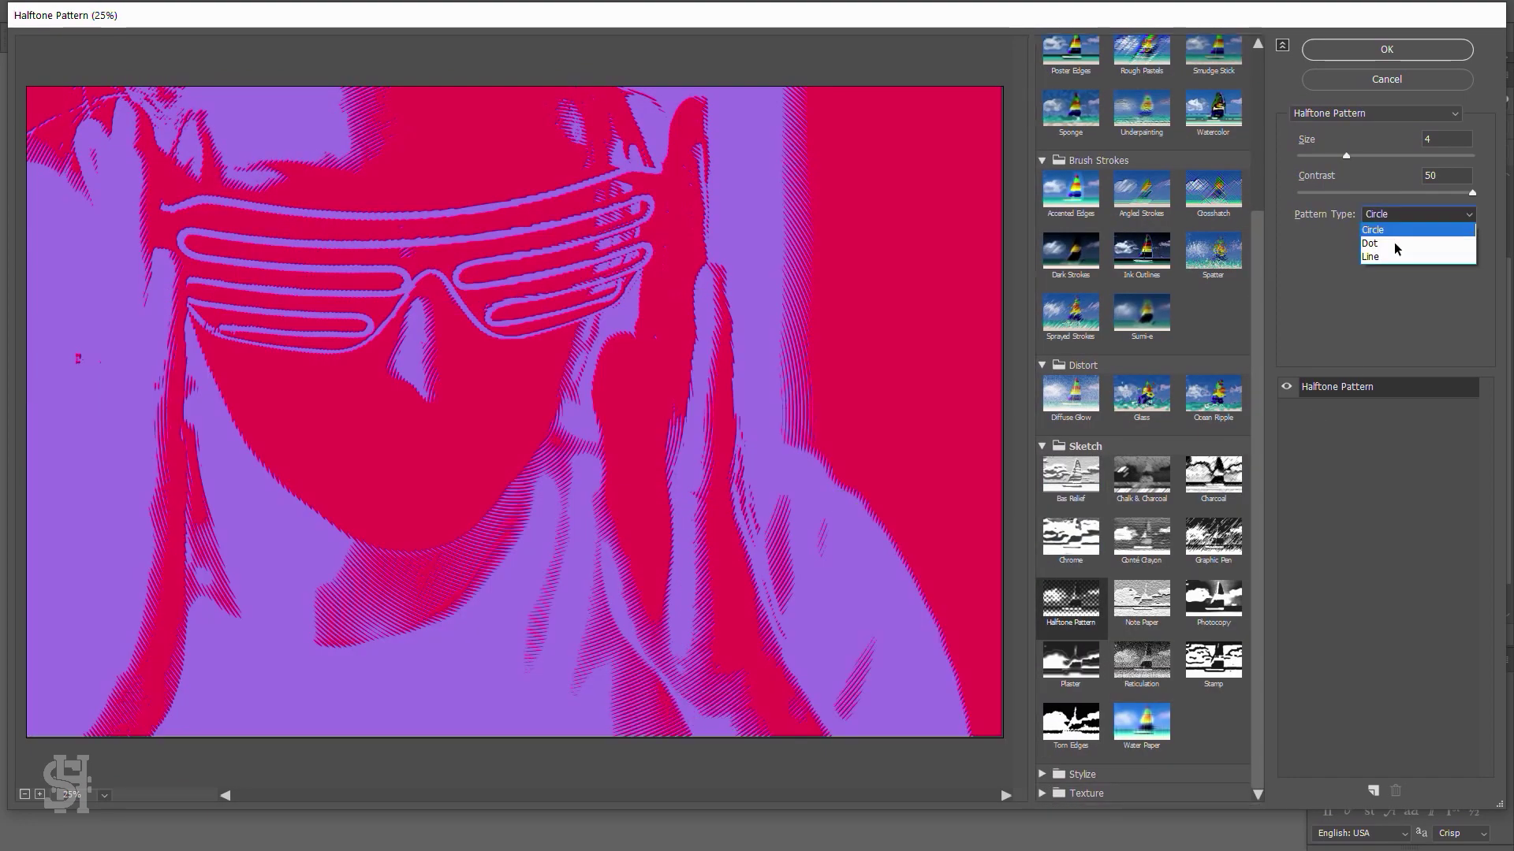
pyautogui.moveTo(1365, 156)
pyautogui.mouseDown()
pyautogui.moveTo(1394, 157)
pyautogui.moveTo(1331, 159)
pyautogui.moveTo(1346, 157)
pyautogui.mouseUp()
pyautogui.click(1411, 213)
pyautogui.press('Tab')
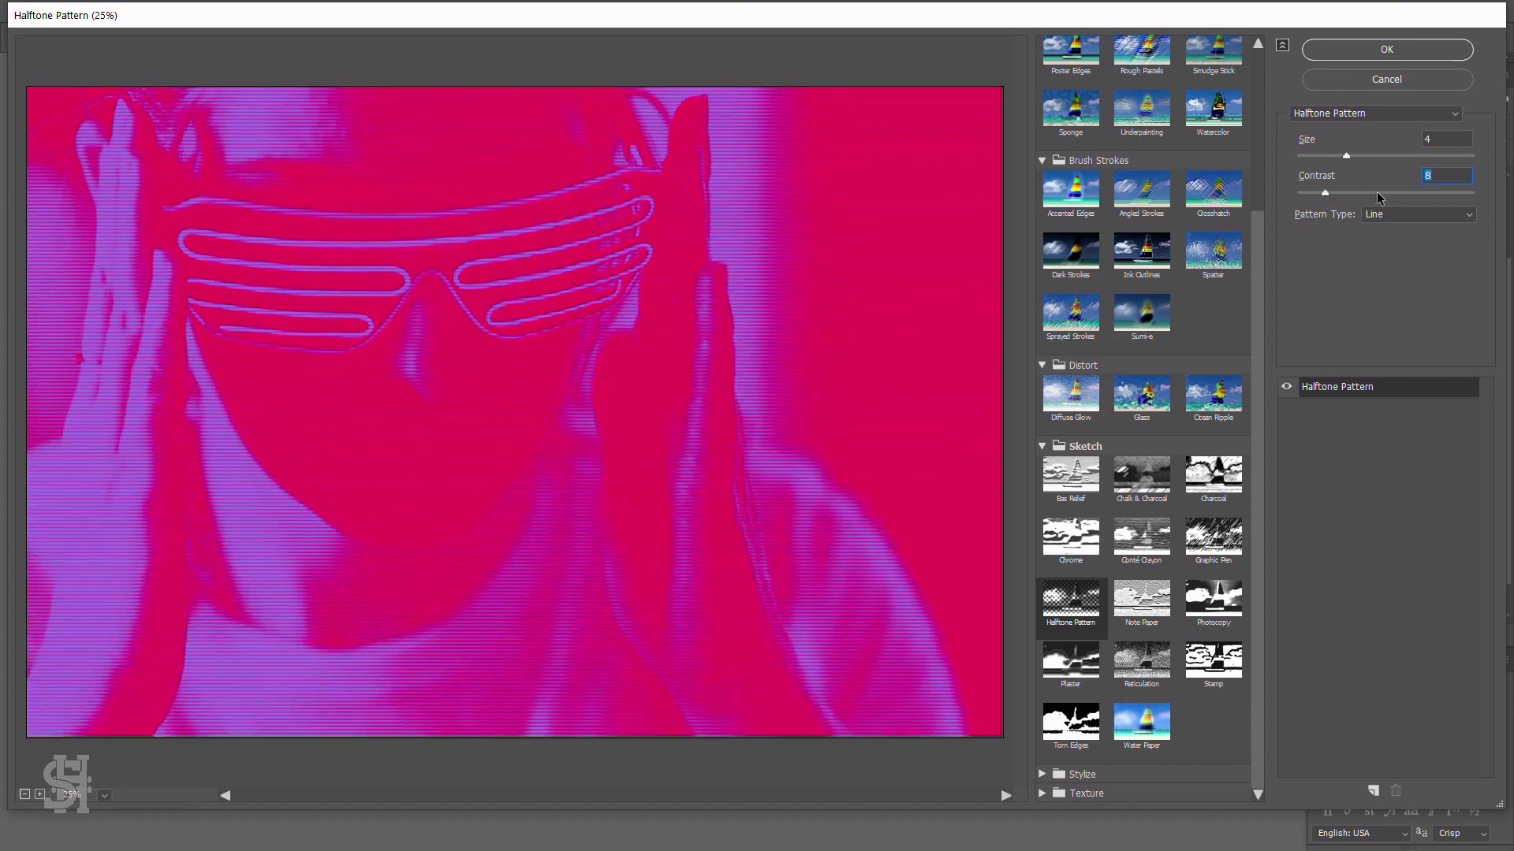
pyautogui.moveTo(1472, 193)
pyautogui.mouseDown()
pyautogui.moveTo(1361, 192)
pyautogui.moveTo(1394, 156)
pyautogui.mouseUp()
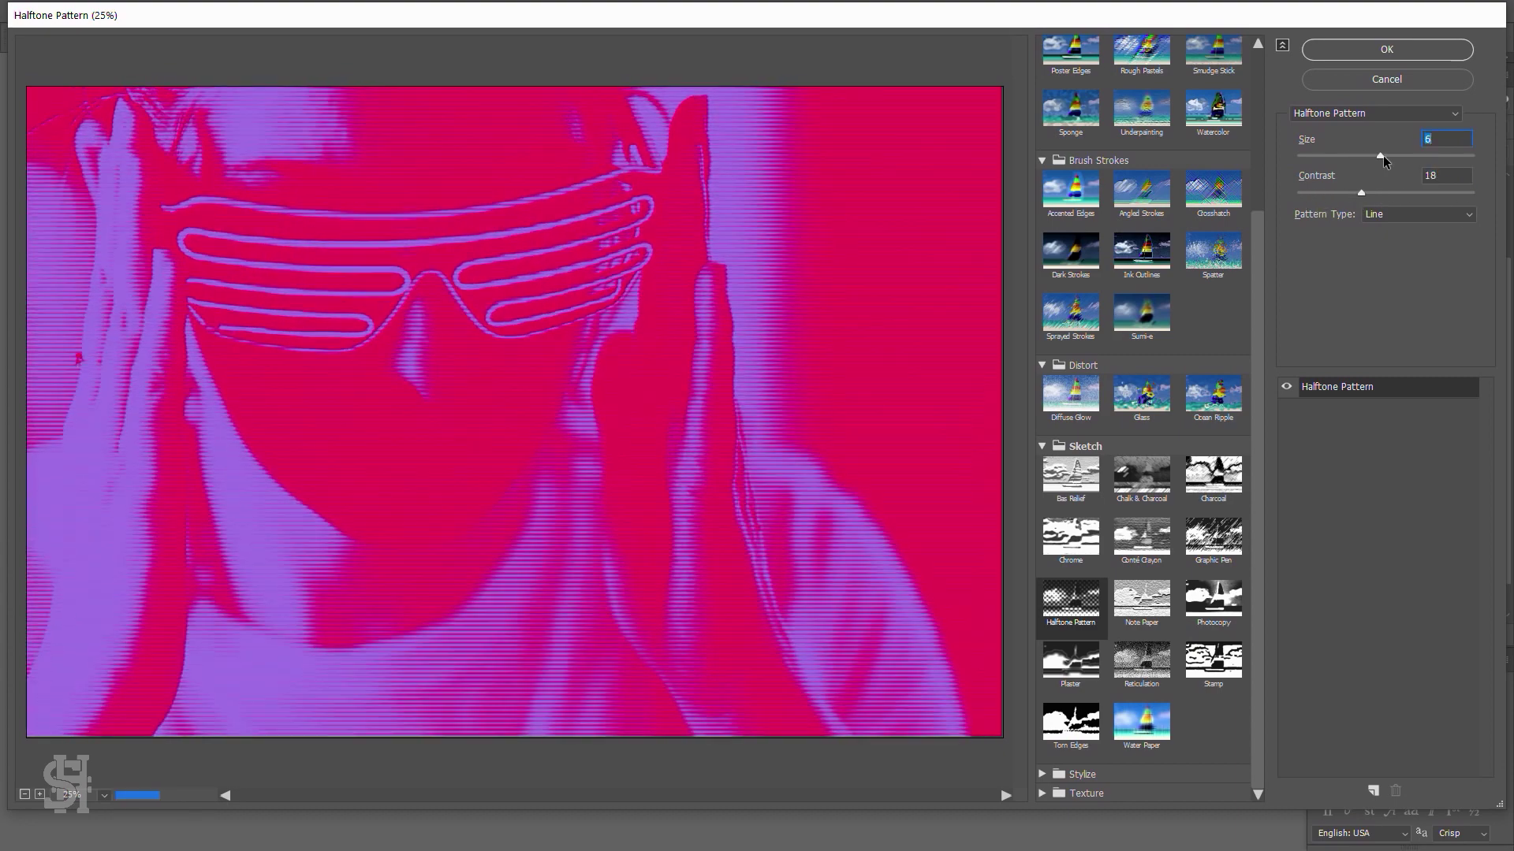
pyautogui.click(1328, 53)
pyautogui.click(1321, 463)
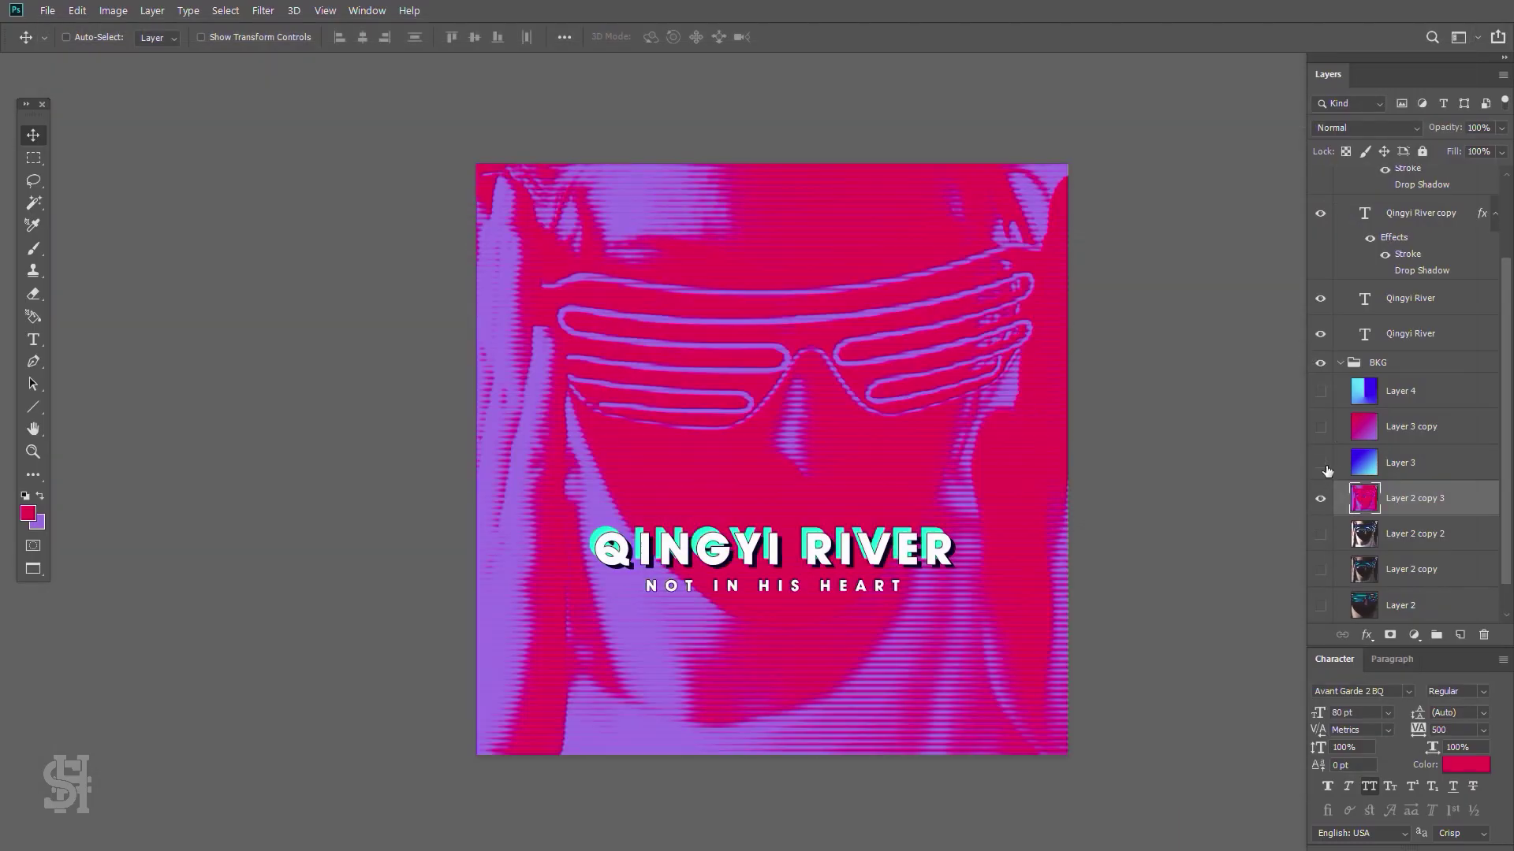
# - Hide the halftone layers, duplicate the Layer 2 copy 2 photo, and reset colours to black and white
pyautogui.click(1321, 499)
pyautogui.click(1320, 534)
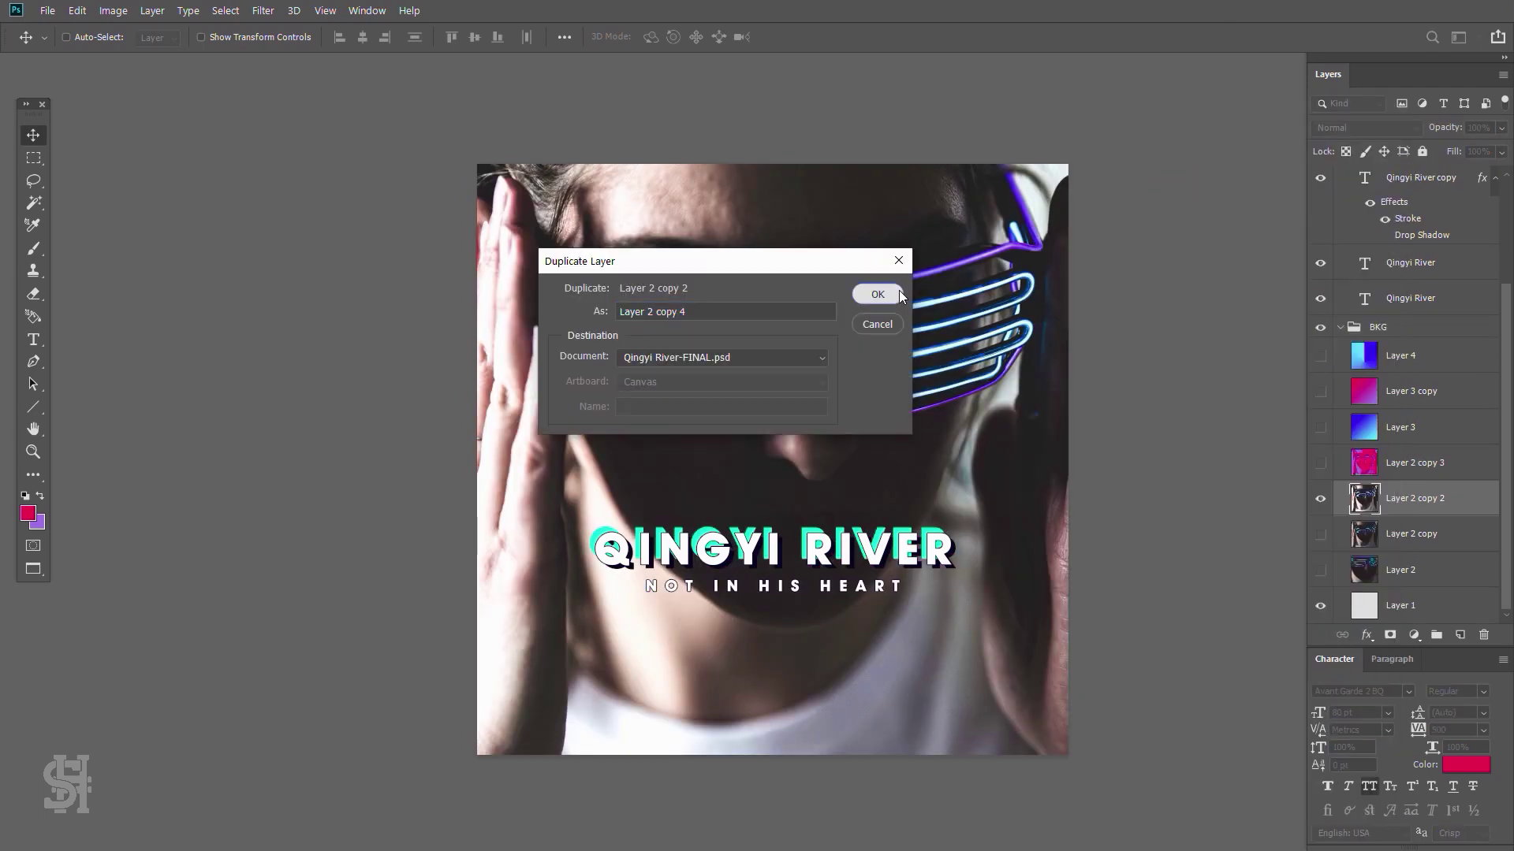
pyautogui.press('Return')
pyautogui.press('Return')
pyautogui.press('d')
pyautogui.press('v')
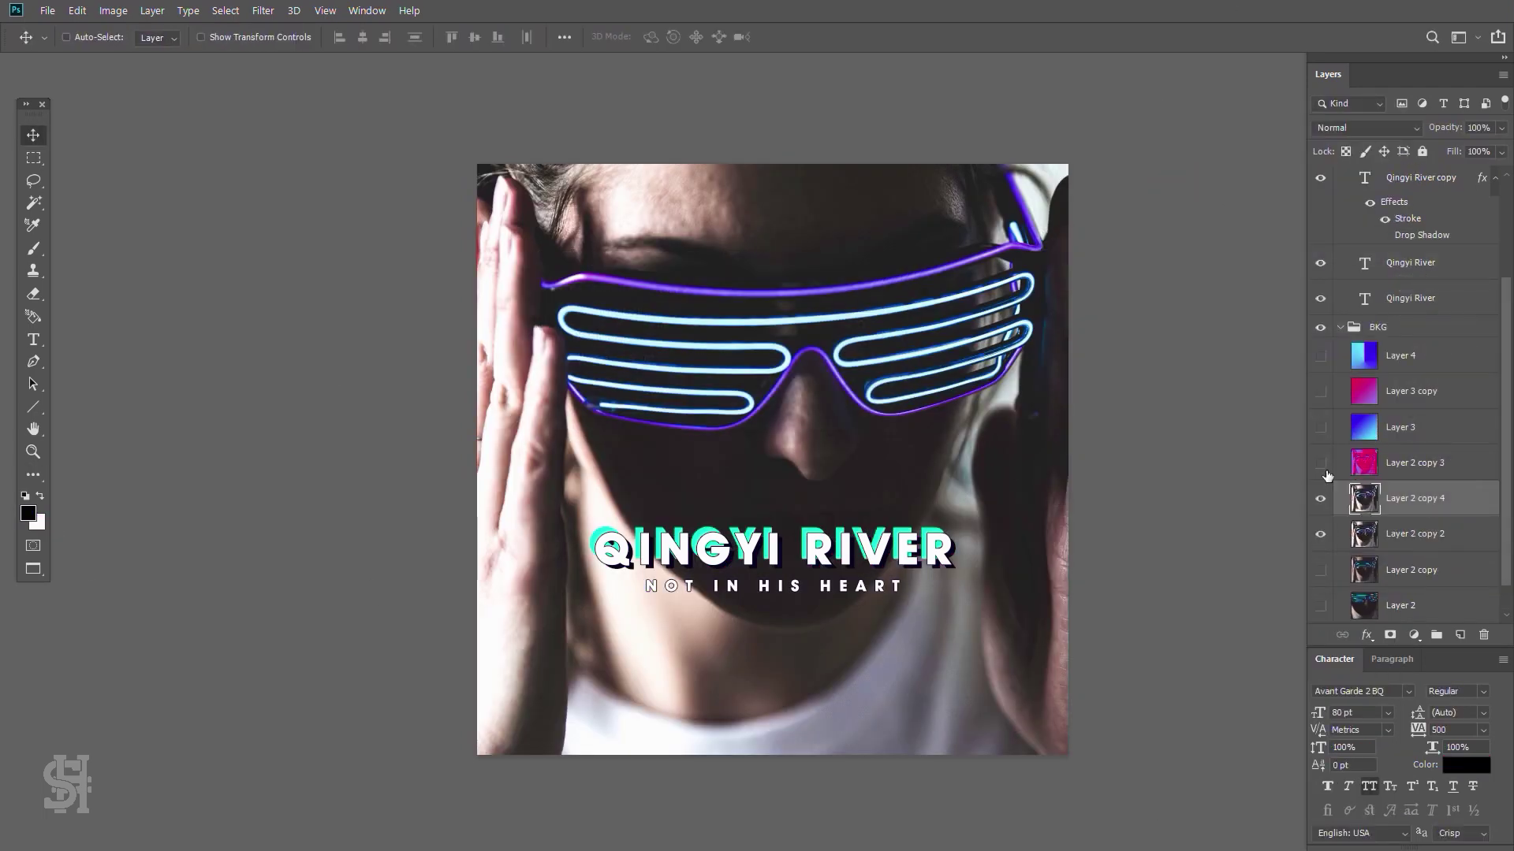
pyautogui.click(1320, 463)
# - Apply a fine circular Halftone Pattern with contrast 42 and reposition the portrait
pyautogui.click(262, 10)
pyautogui.click(284, 67)
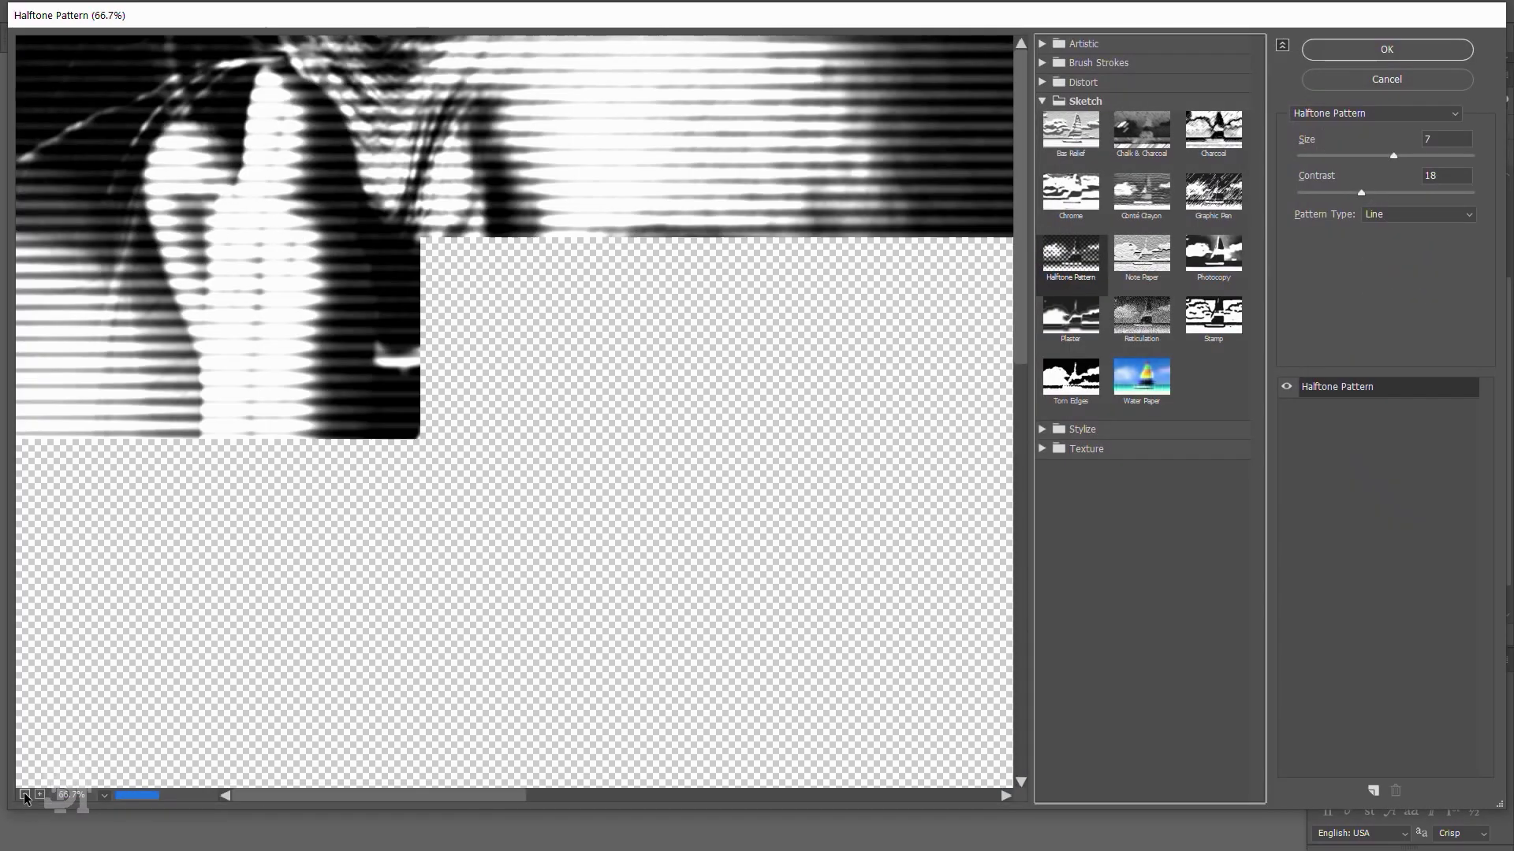
pyautogui.click(25, 795)
pyautogui.click(1375, 113)
pyautogui.click(1417, 215)
pyautogui.press('Up')
pyautogui.press('Up')
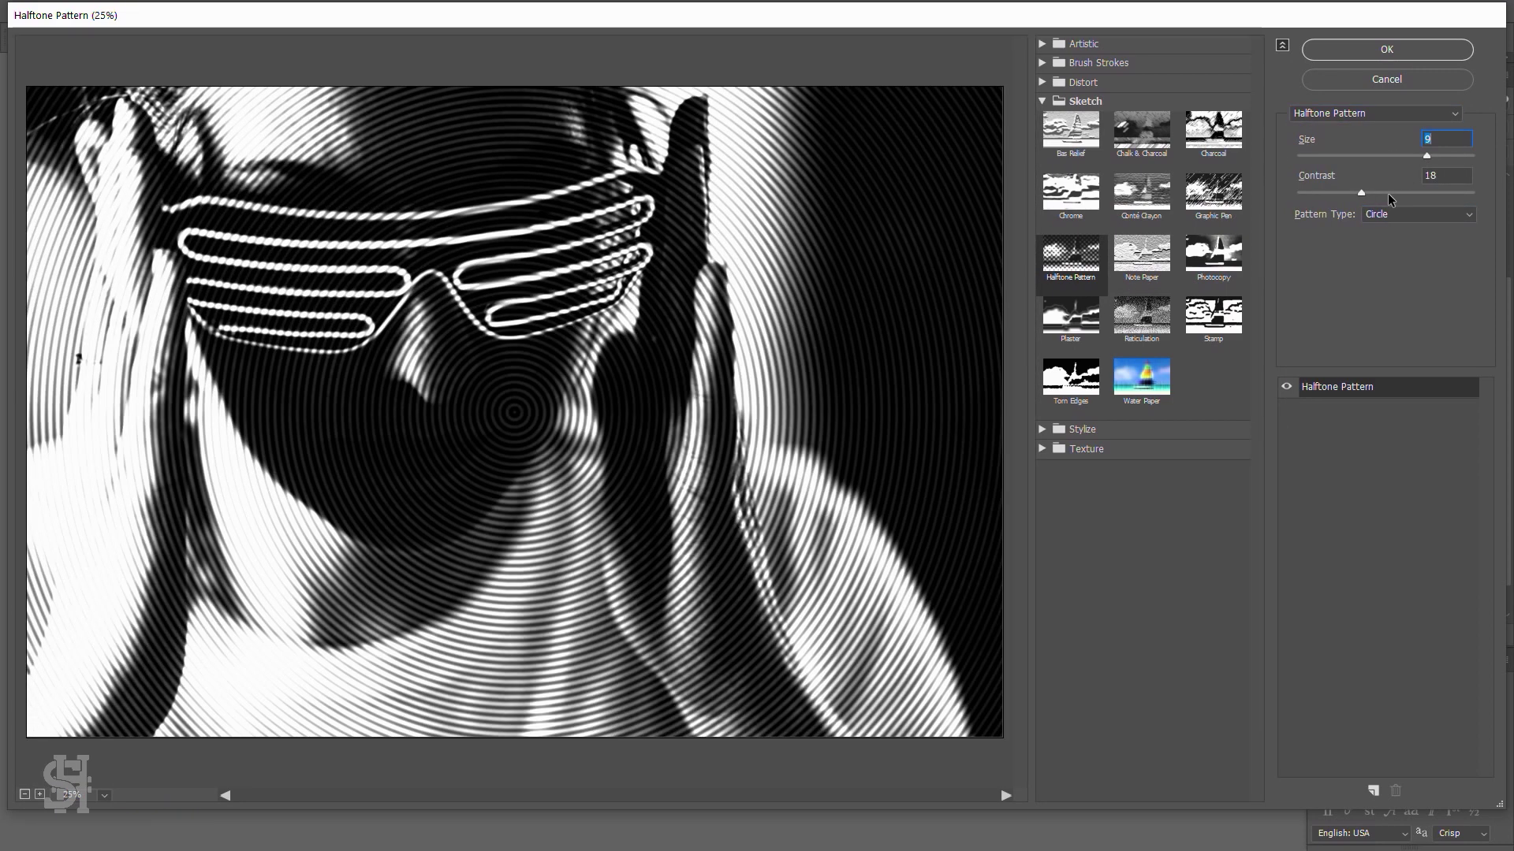
pyautogui.moveTo(1387, 192); pyautogui.dragTo(1446, 193)
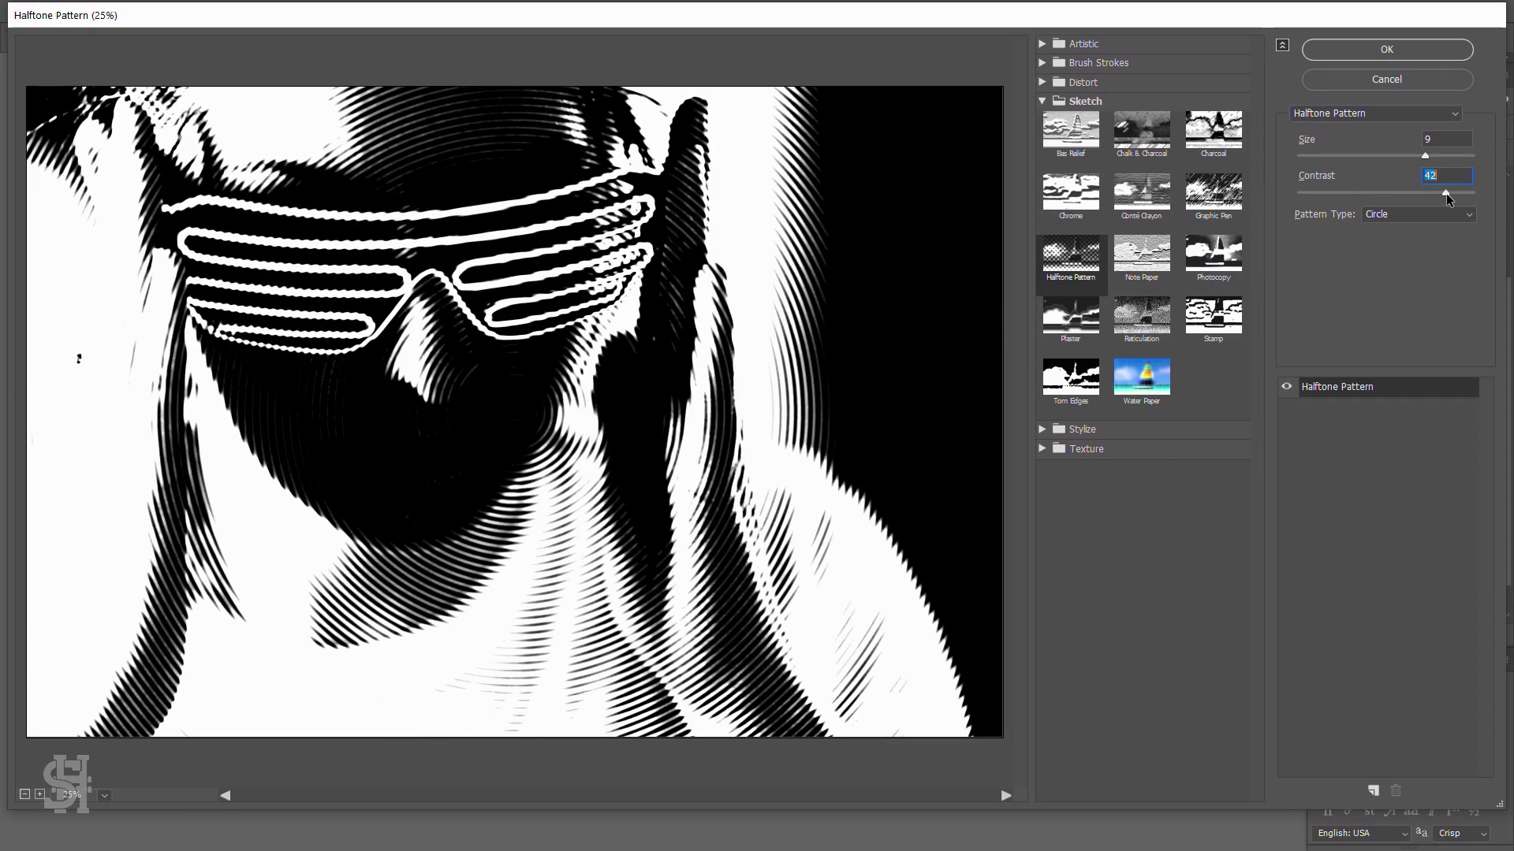
pyautogui.moveTo(1427, 158); pyautogui.dragTo(1378, 155)
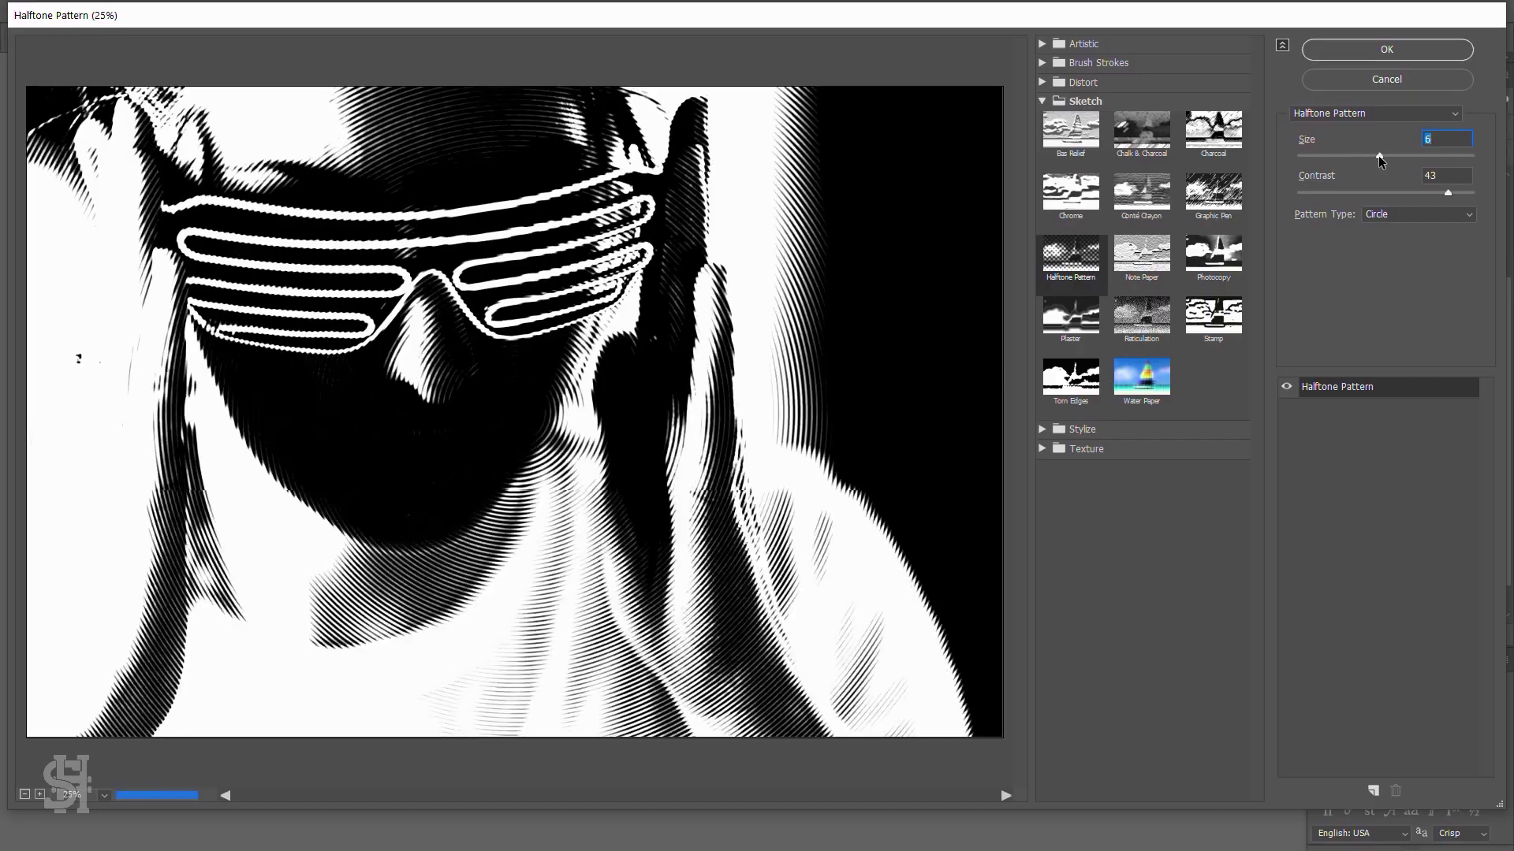
pyautogui.press('Return')
pyautogui.moveTo(1217, 446); pyautogui.dragTo(812, 490)
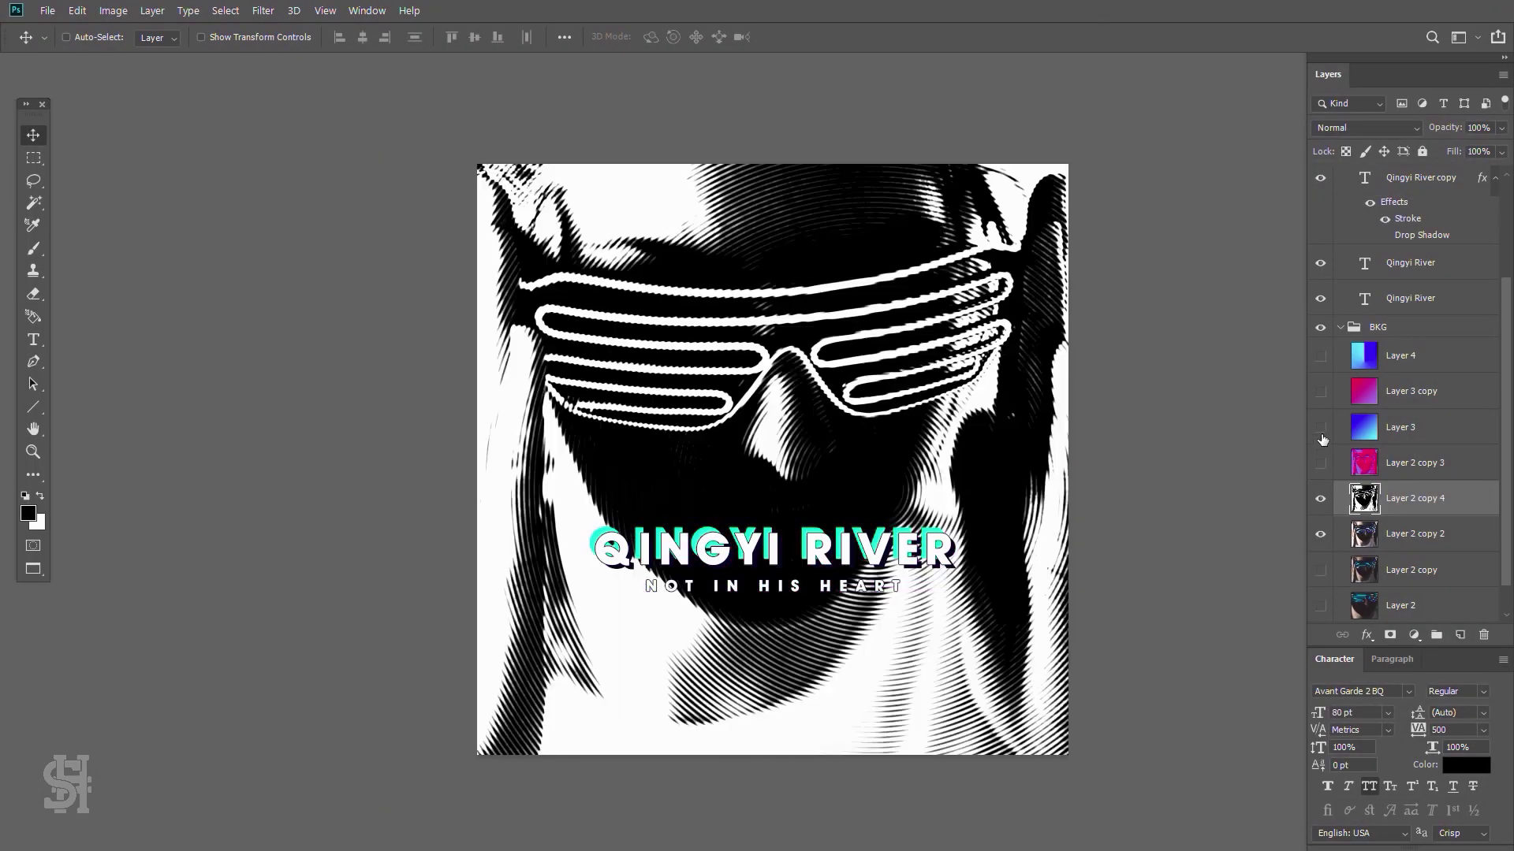
# - Compare the pink and blue-cyan gradient tints, giving the blue-cyan one Linear Dodge (Add) blending
pyautogui.click(1321, 394)
pyautogui.click(1321, 462)
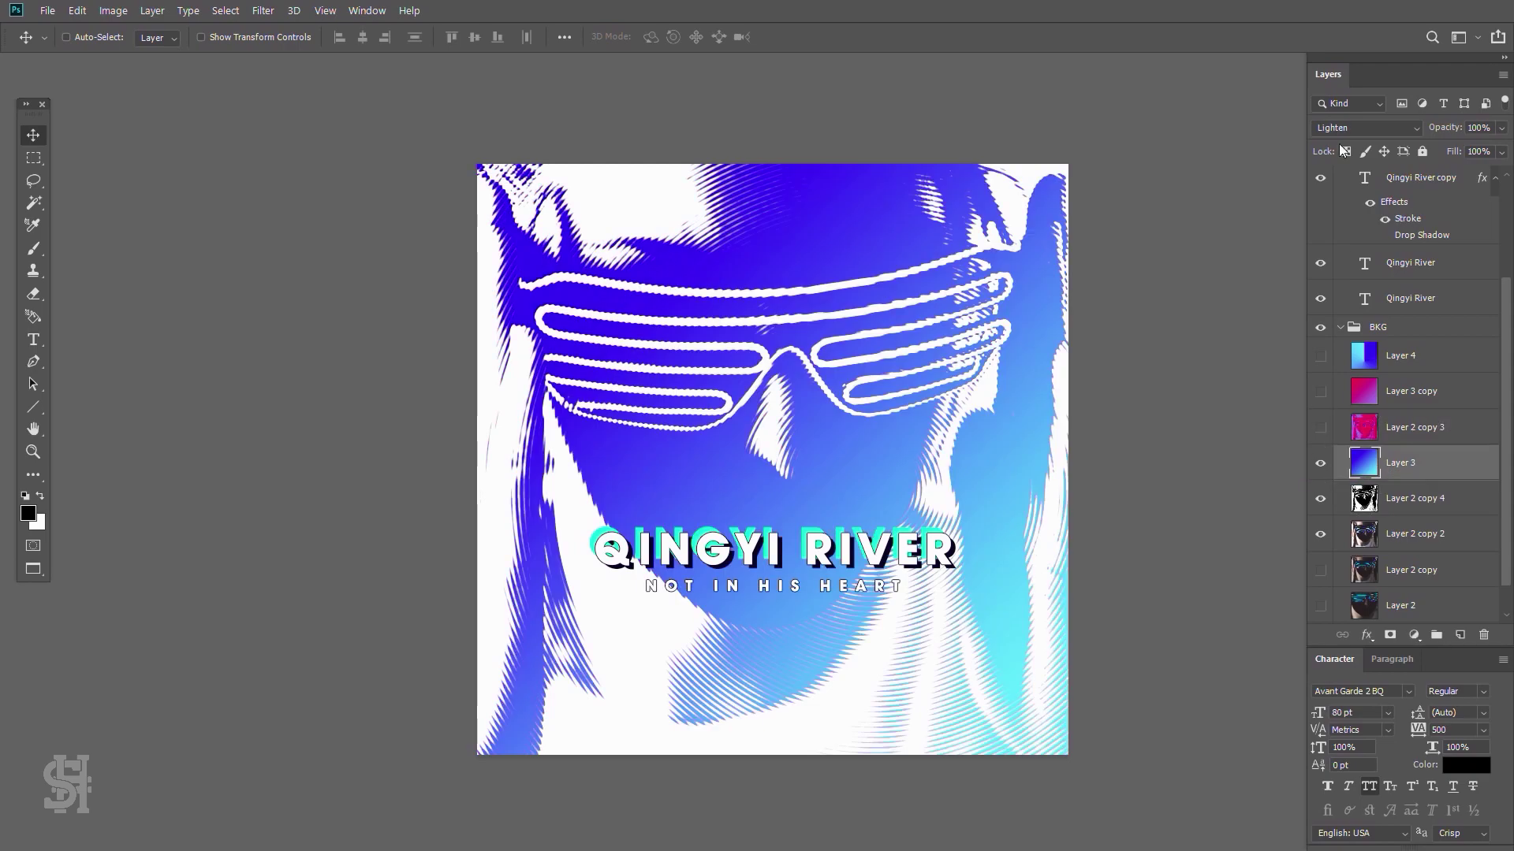
pyautogui.click(1366, 128)
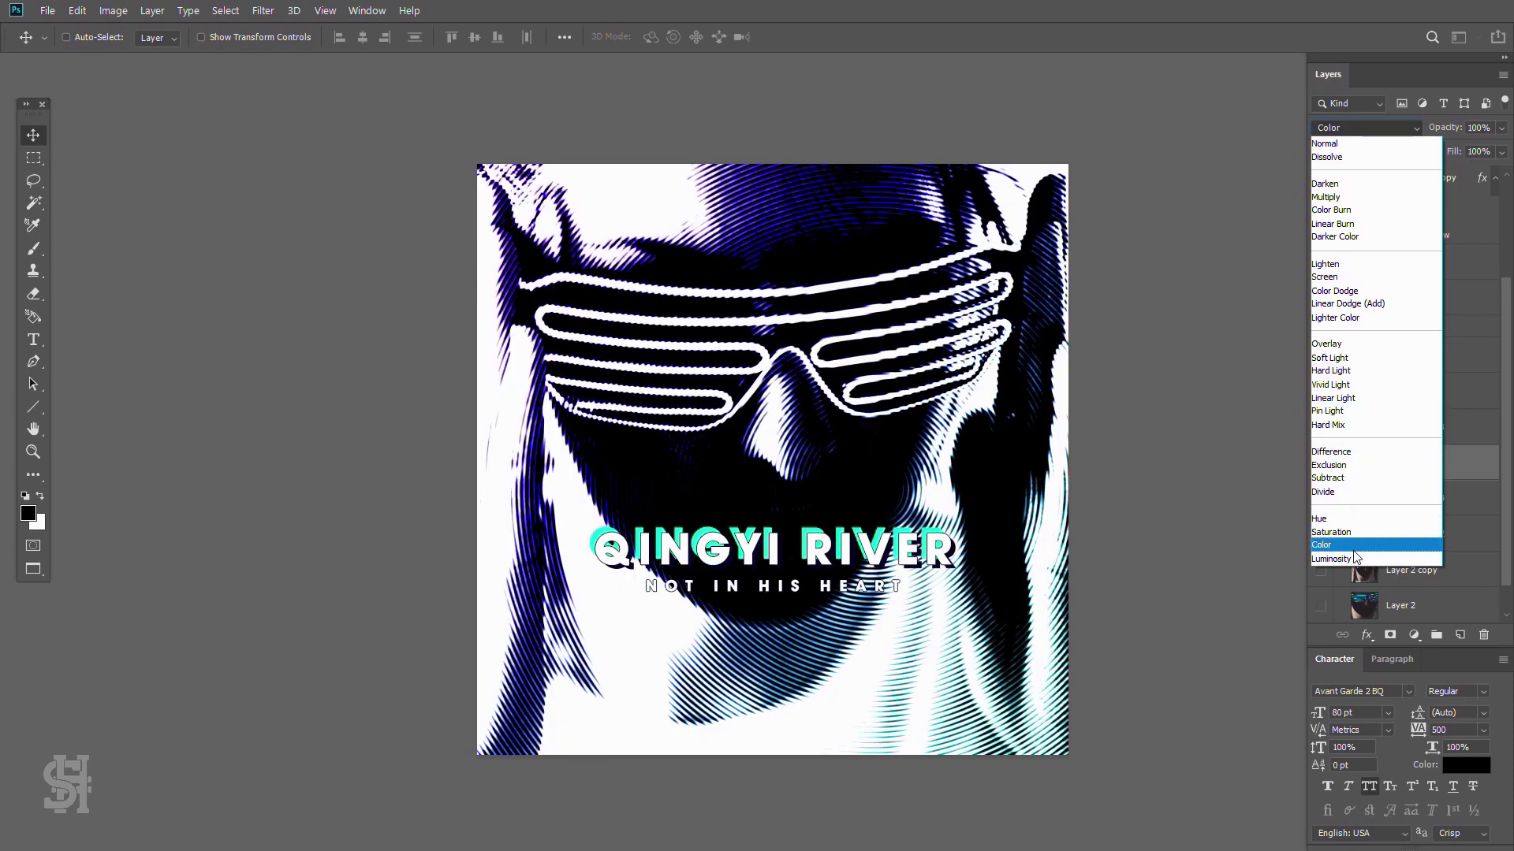
pyautogui.click(1353, 306)
pyautogui.click(1321, 462)
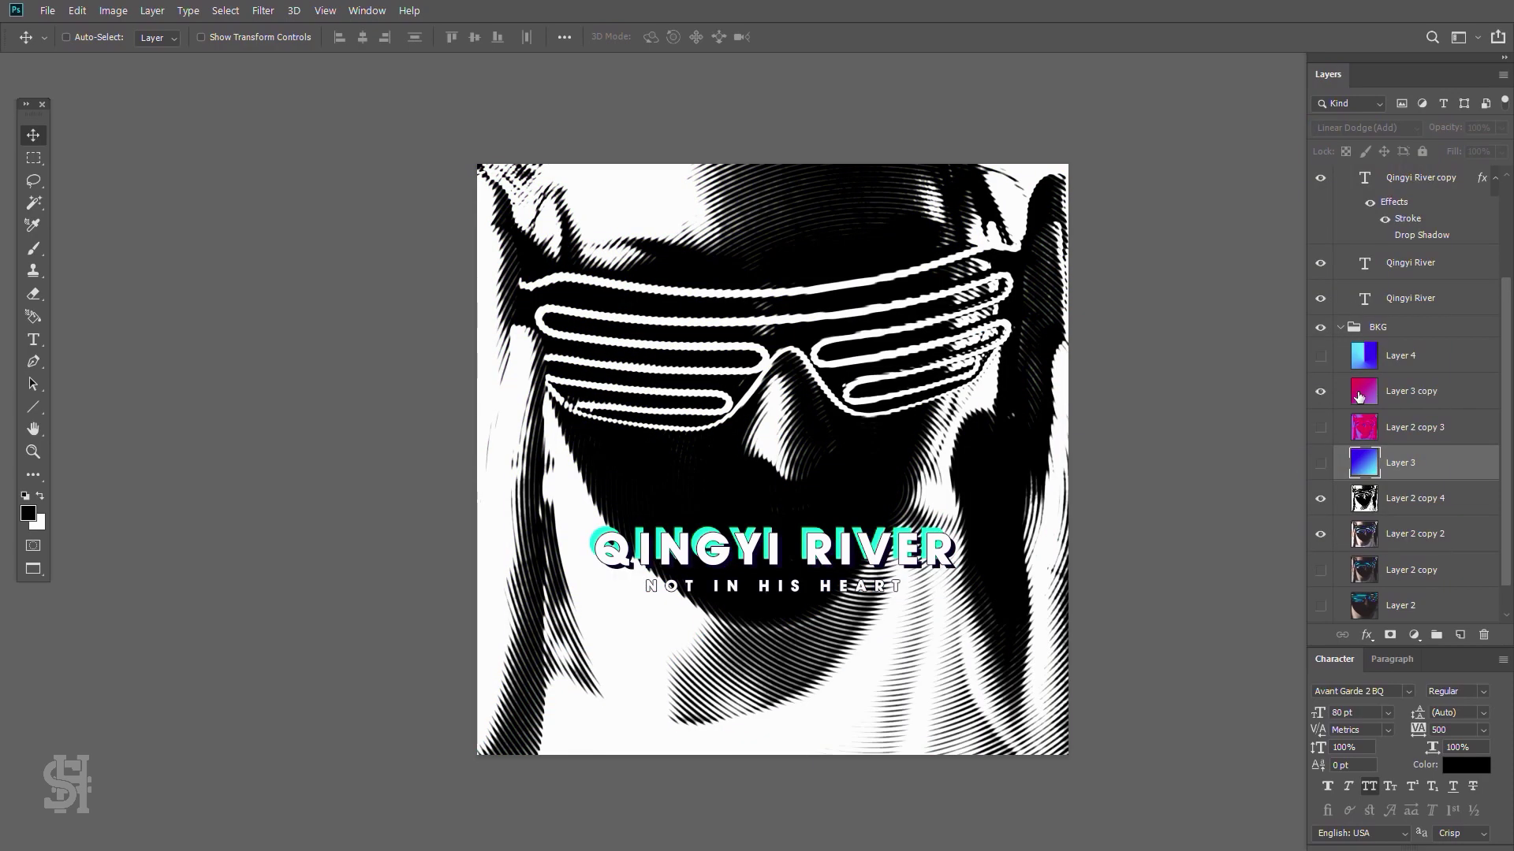
pyautogui.click(1321, 391)
# - Set the pink gradient layer's blend mode to Linear Dodge (Add)
pyautogui.click(1321, 356)
pyautogui.click(1342, 400)
pyautogui.rightClick(1342, 400)
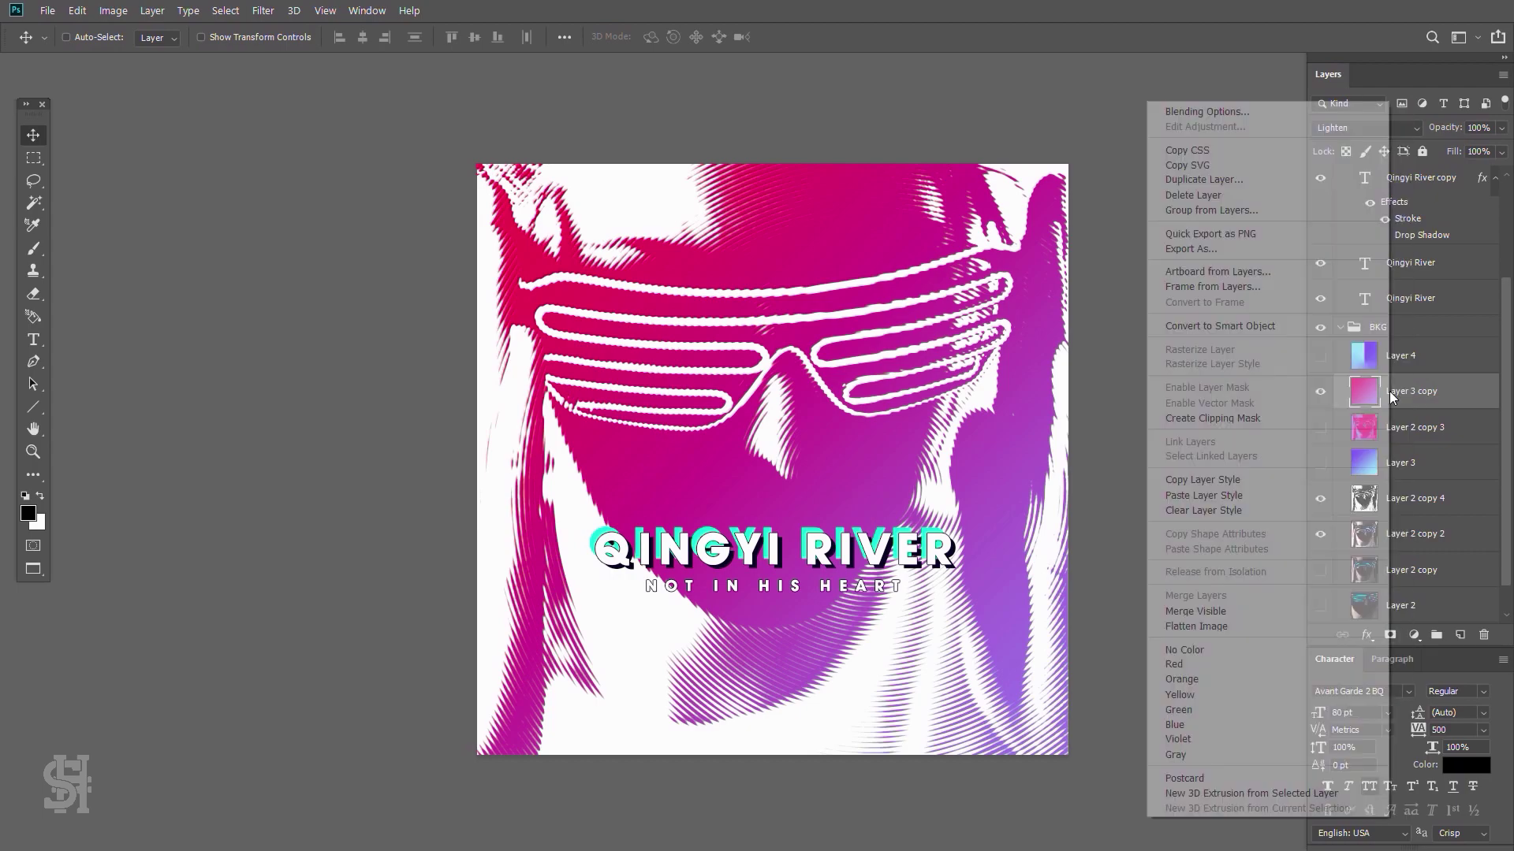
pyautogui.press('Escape')
pyautogui.click(1367, 127)
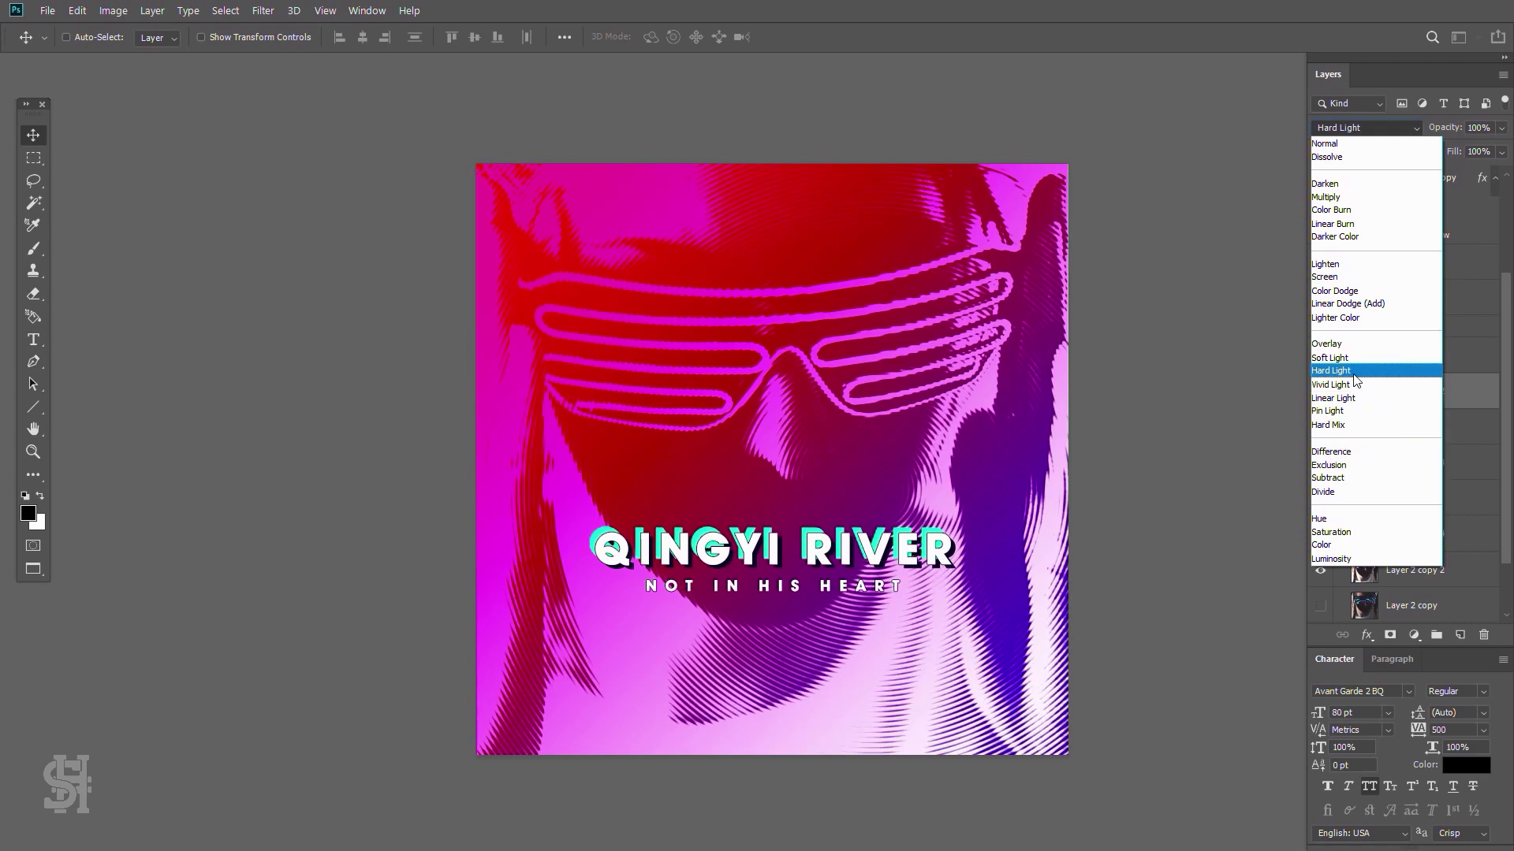
pyautogui.click(1349, 303)
# - Show the pink halftone copy and nudge it slightly left
pyautogui.click(1322, 465)
pyautogui.click(1415, 463)
pyautogui.moveTo(801, 382); pyautogui.dragTo(790, 381)
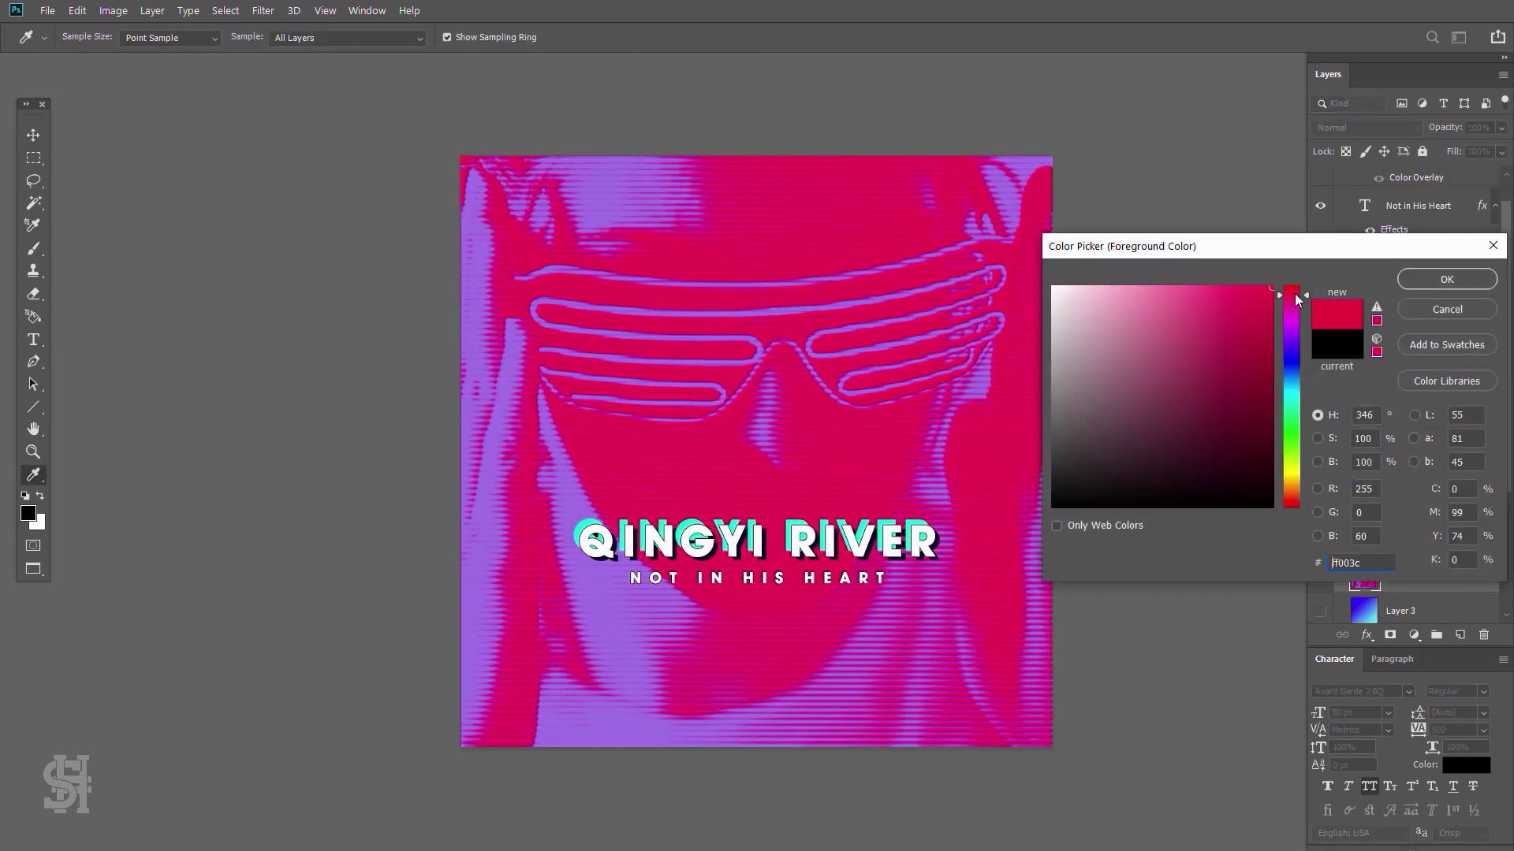
# - With a red foreground, apply a finer Halftone Pattern filter to the portrait
pyautogui.press('Return')
pyautogui.click(37, 521)
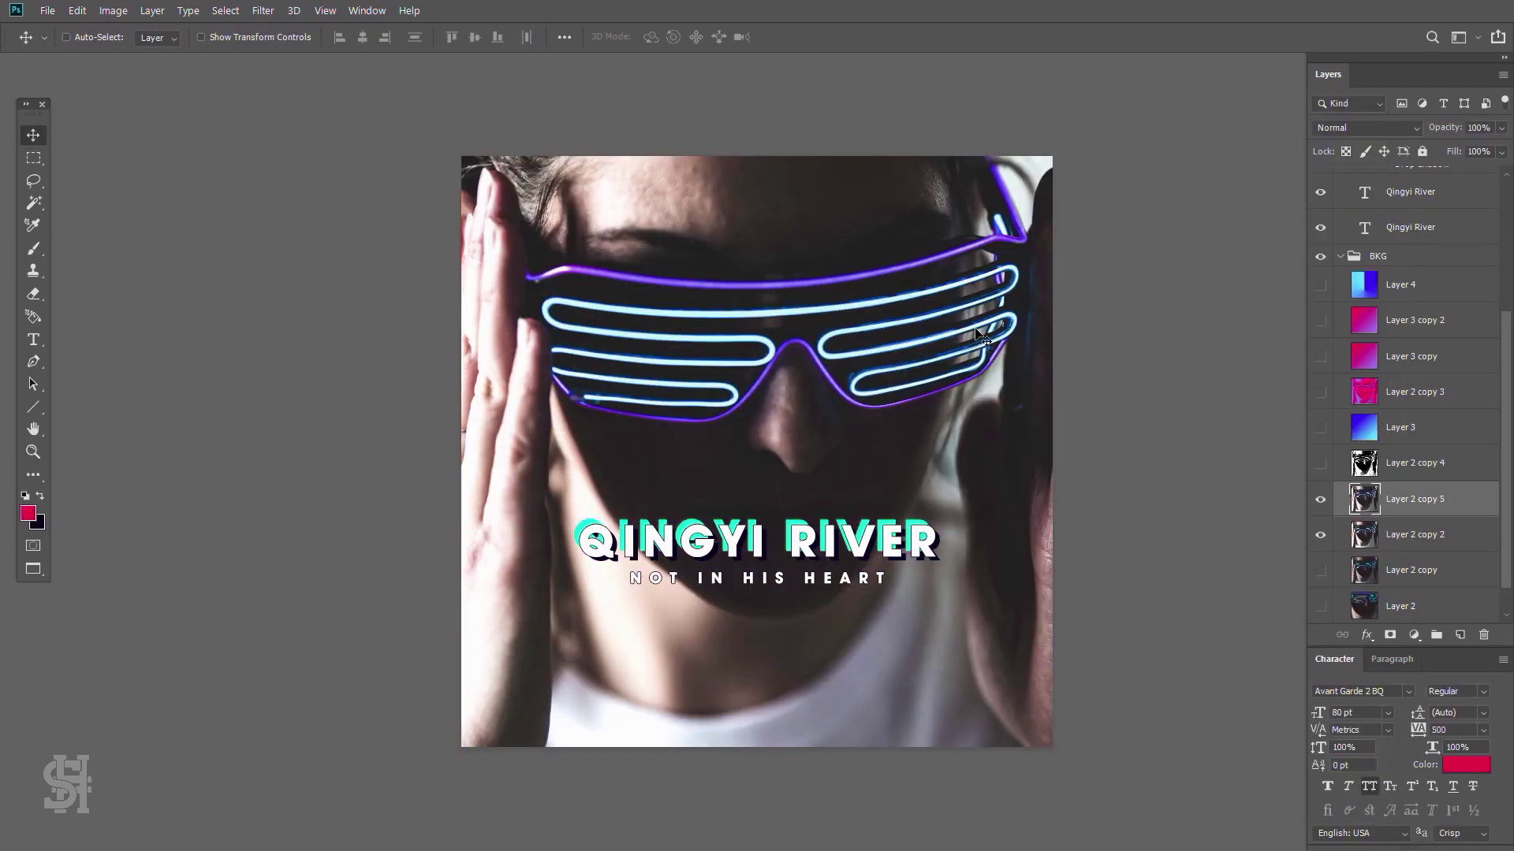
pyautogui.click(263, 11)
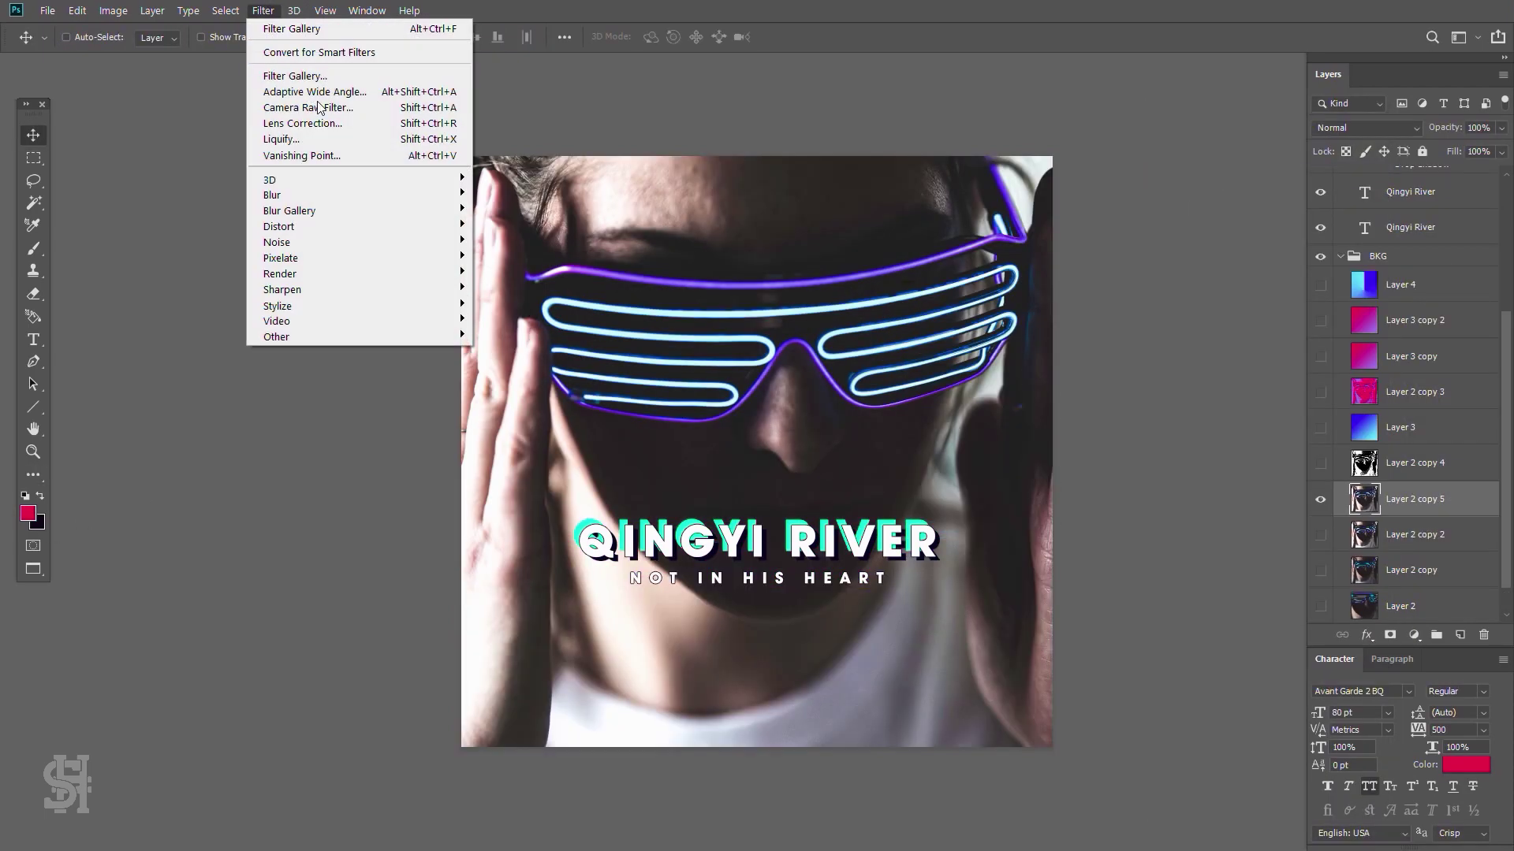
pyautogui.click(284, 68)
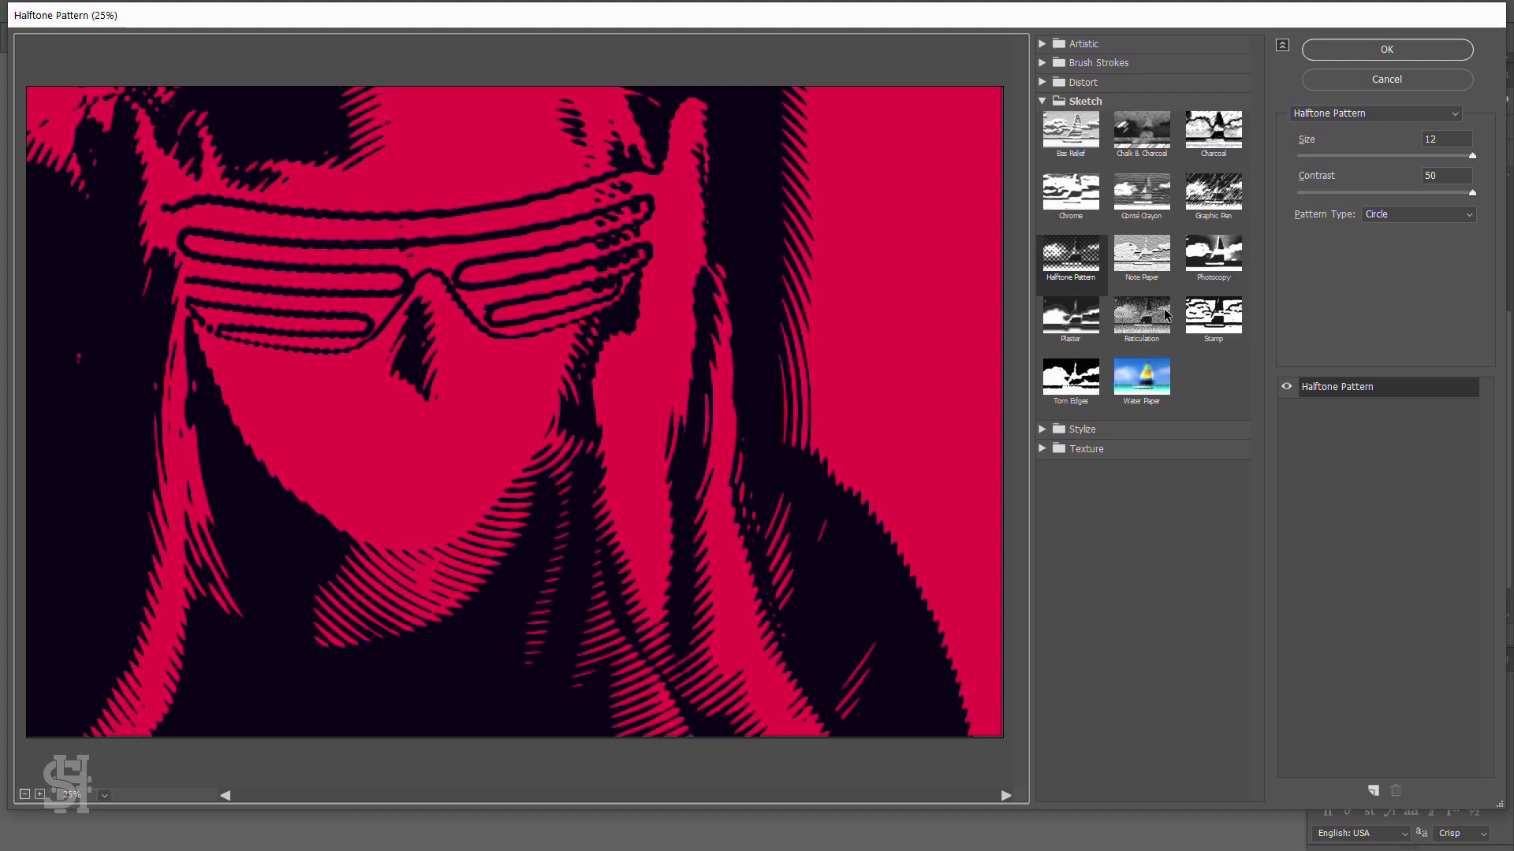
pyautogui.moveTo(1472, 155); pyautogui.dragTo(1441, 160)
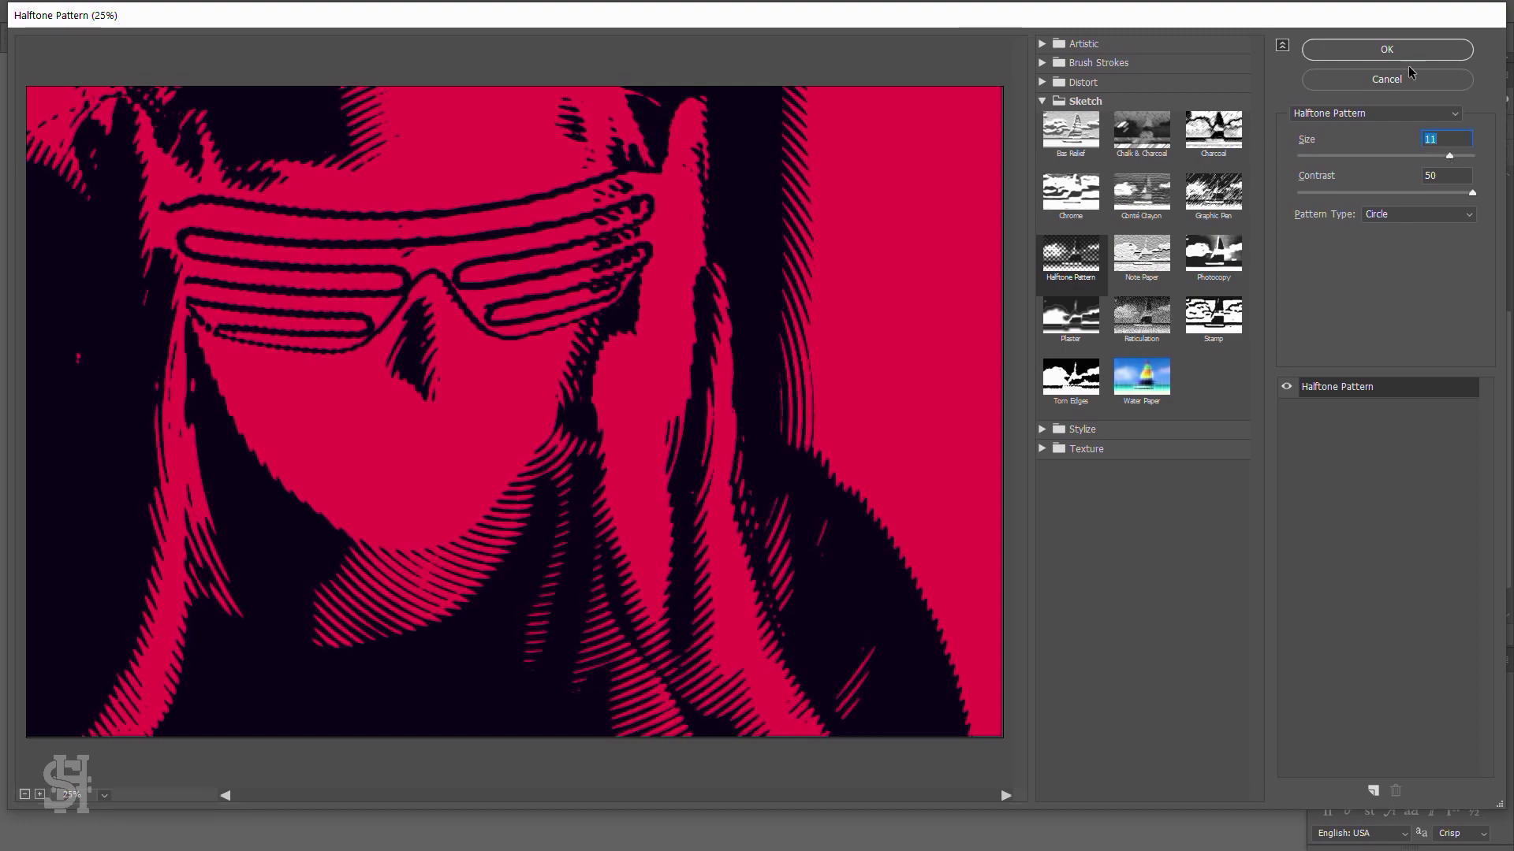
pyautogui.click(1386, 48)
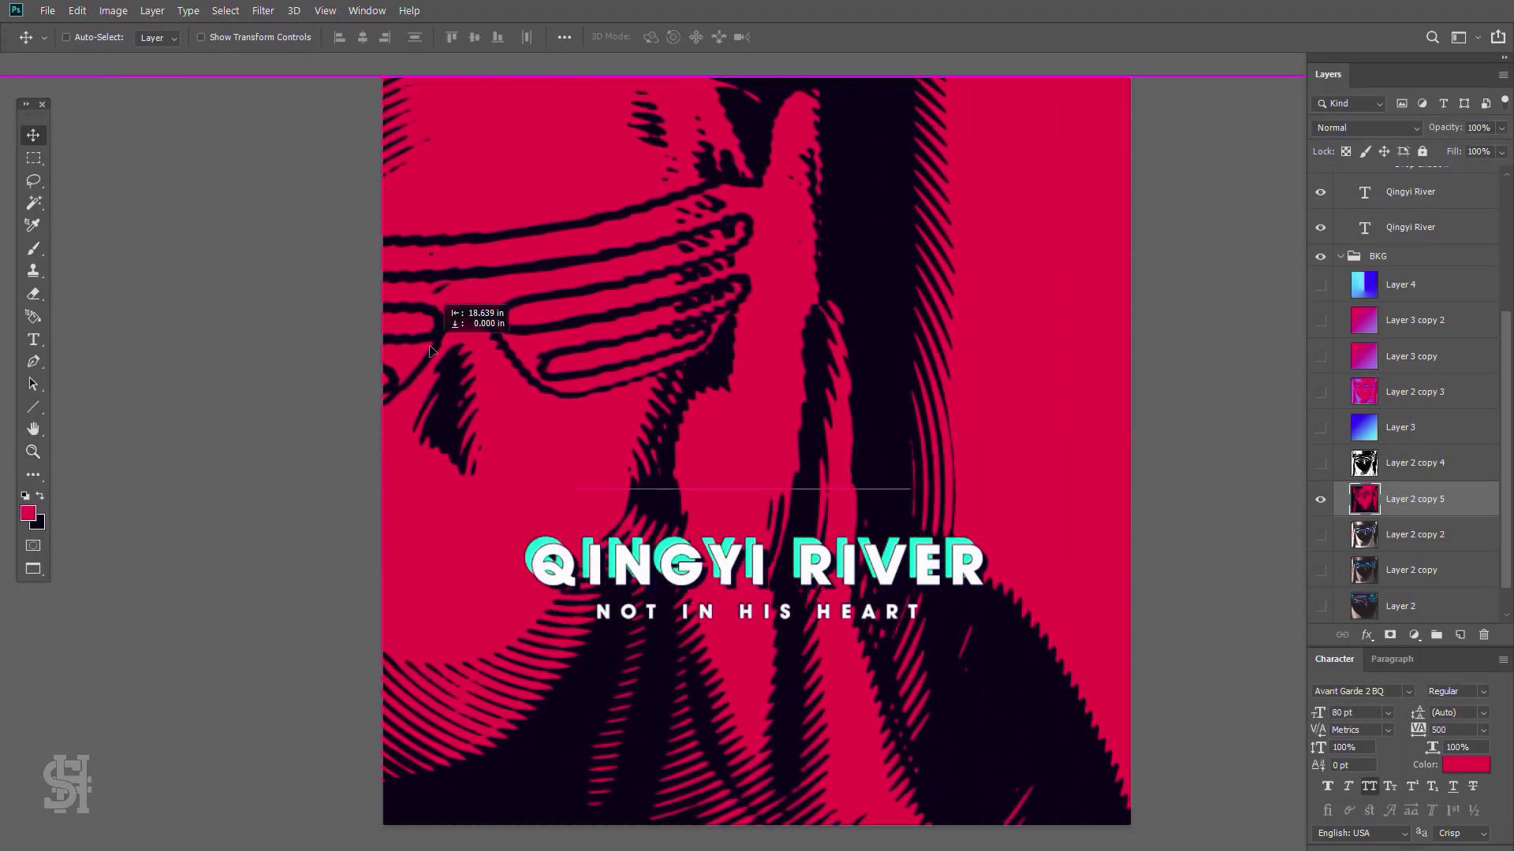
# - Duplicate the halftone portrait, enlarge and shift it, and show the blue-cyan gradient tint
pyautogui.hotkey('ctrl', 'j')
pyautogui.rightClick(1411, 499)
pyautogui.click(1320, 535)
pyautogui.hotkey('ctrl', 't')
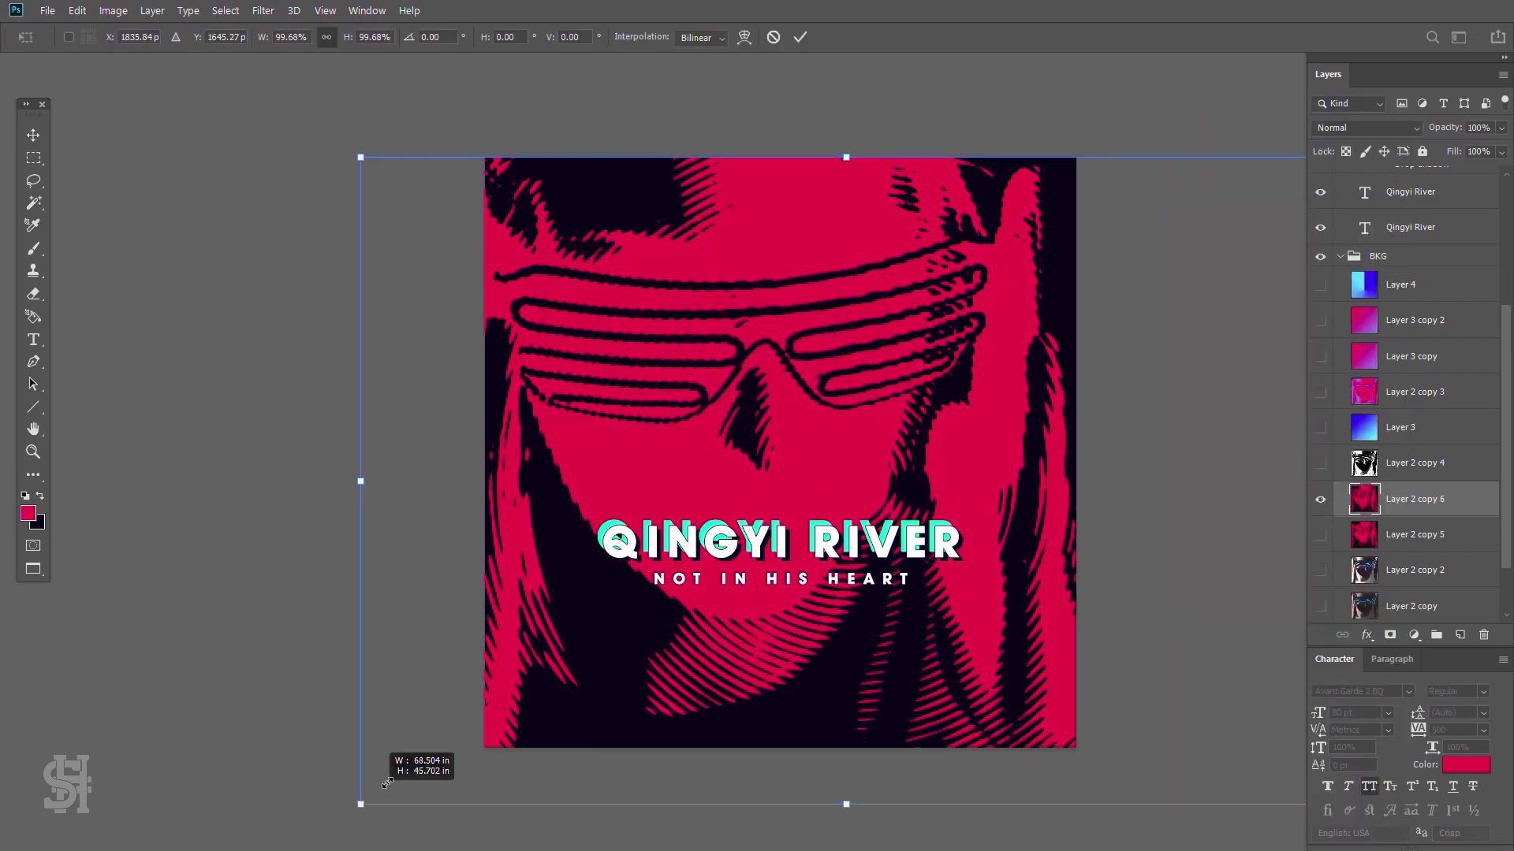
pyautogui.moveTo(361, 800); pyautogui.dragTo(439, 649)
pyautogui.press('Return')
pyautogui.moveTo(906, 465)
pyautogui.mouseDown()
pyautogui.moveTo(787, 466)
pyautogui.moveTo(1009, 485)
pyautogui.mouseUp()
pyautogui.click(1321, 428)
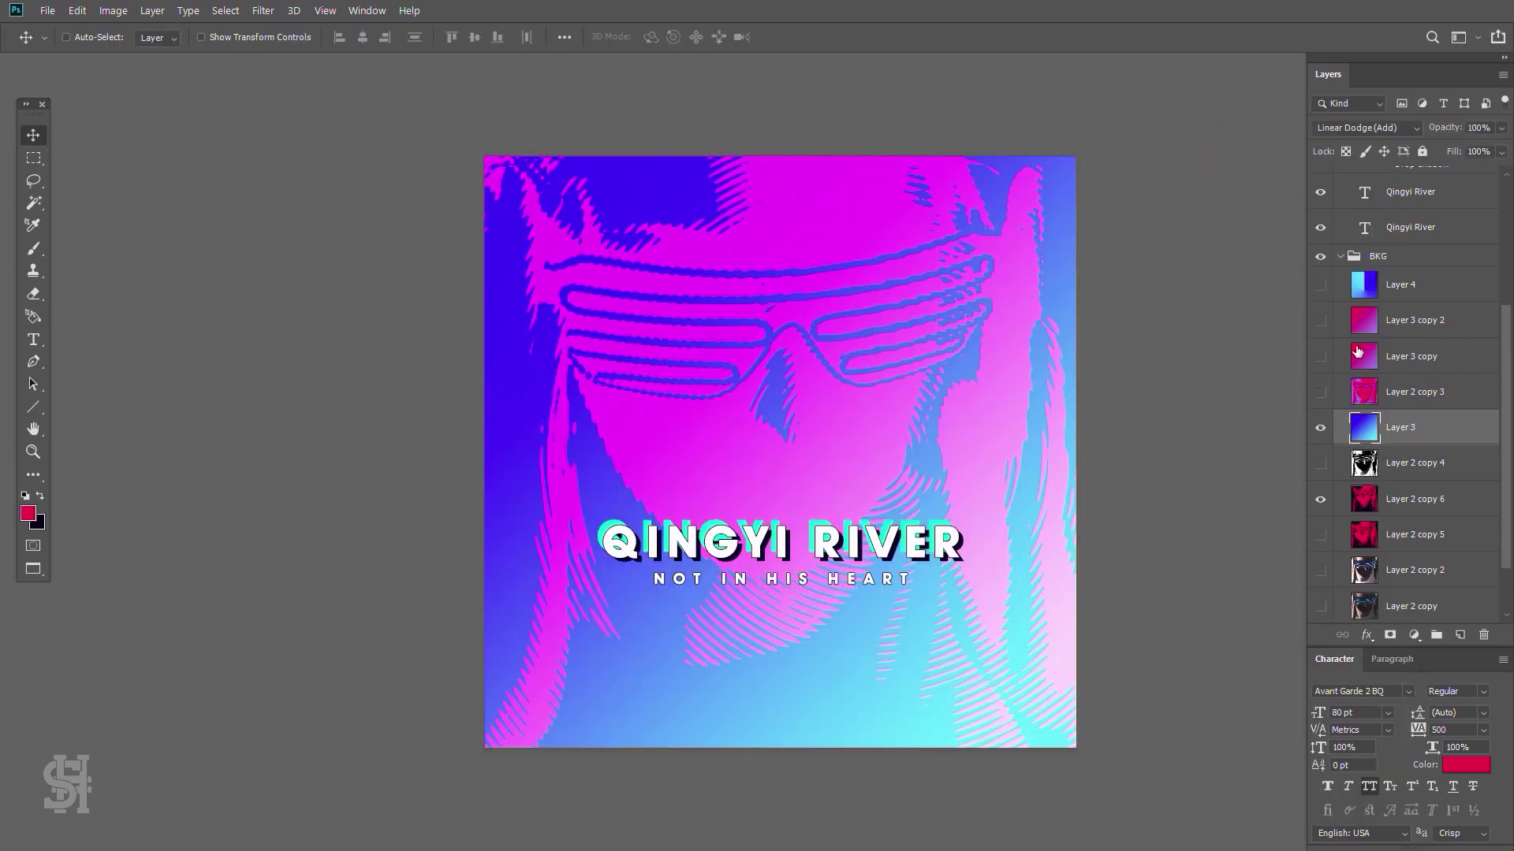
# - Preview blend modes on the gradient, settling on Color Burn
pyautogui.hotkey('shift', '+')
pyautogui.hotkey('shift', '+')
pyautogui.hotkey('shift', '+')
pyautogui.hotkey('shift', '+')
pyautogui.click(1364, 128)
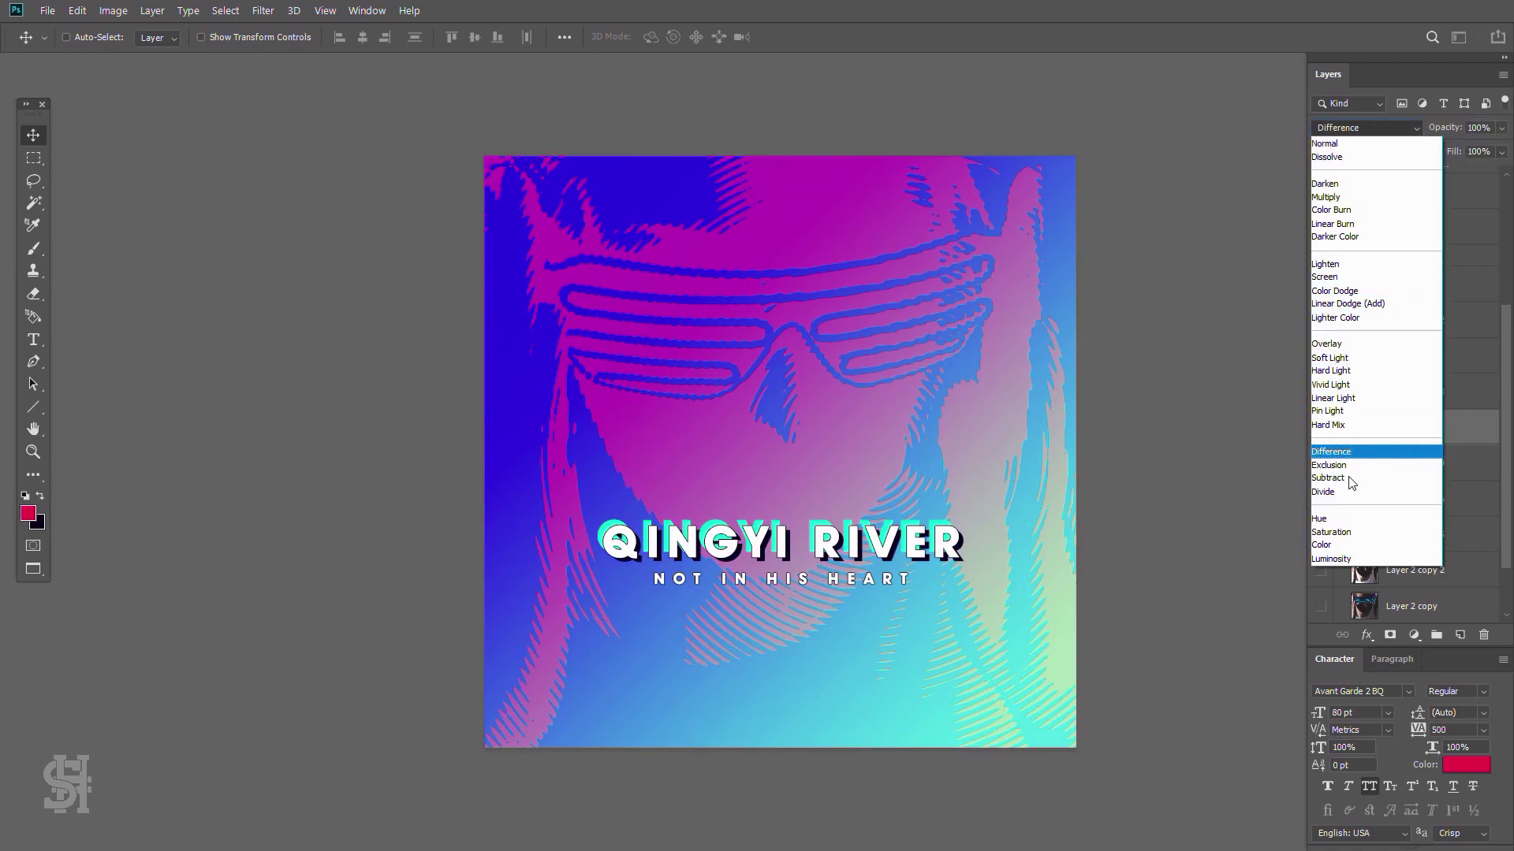
pyautogui.click(1332, 209)
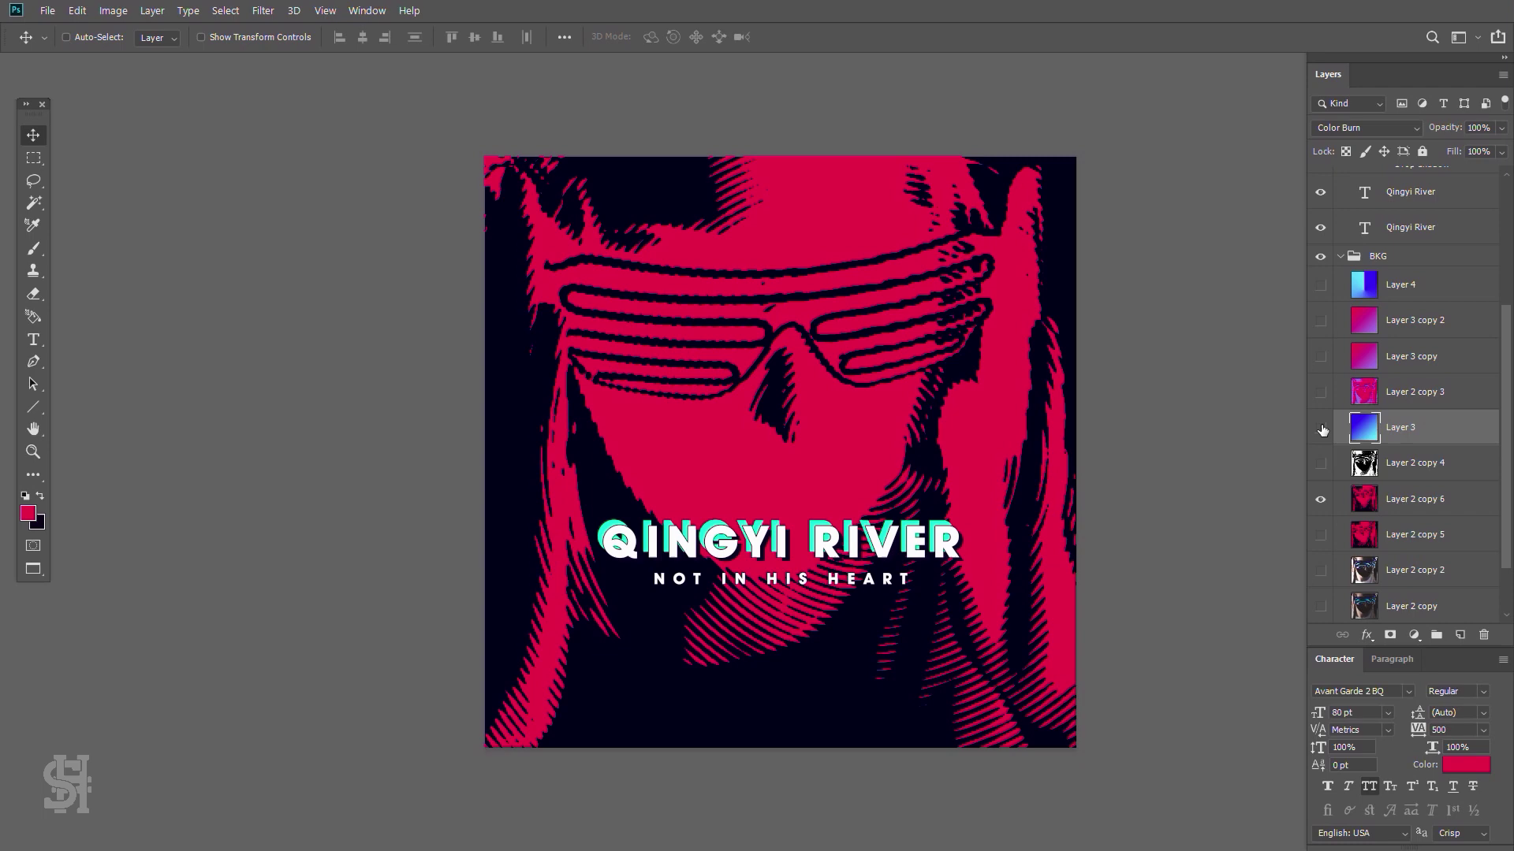
# - Set the pink gradient to Multiply at 22% opacity, move it to the top of BKG, and collapse BKG
pyautogui.click(1320, 356)
pyautogui.click(1411, 357)
pyautogui.click(1366, 128)
pyautogui.click(1340, 193)
pyautogui.click(1501, 128)
pyautogui.moveTo(1502, 147); pyautogui.dragTo(1438, 147)
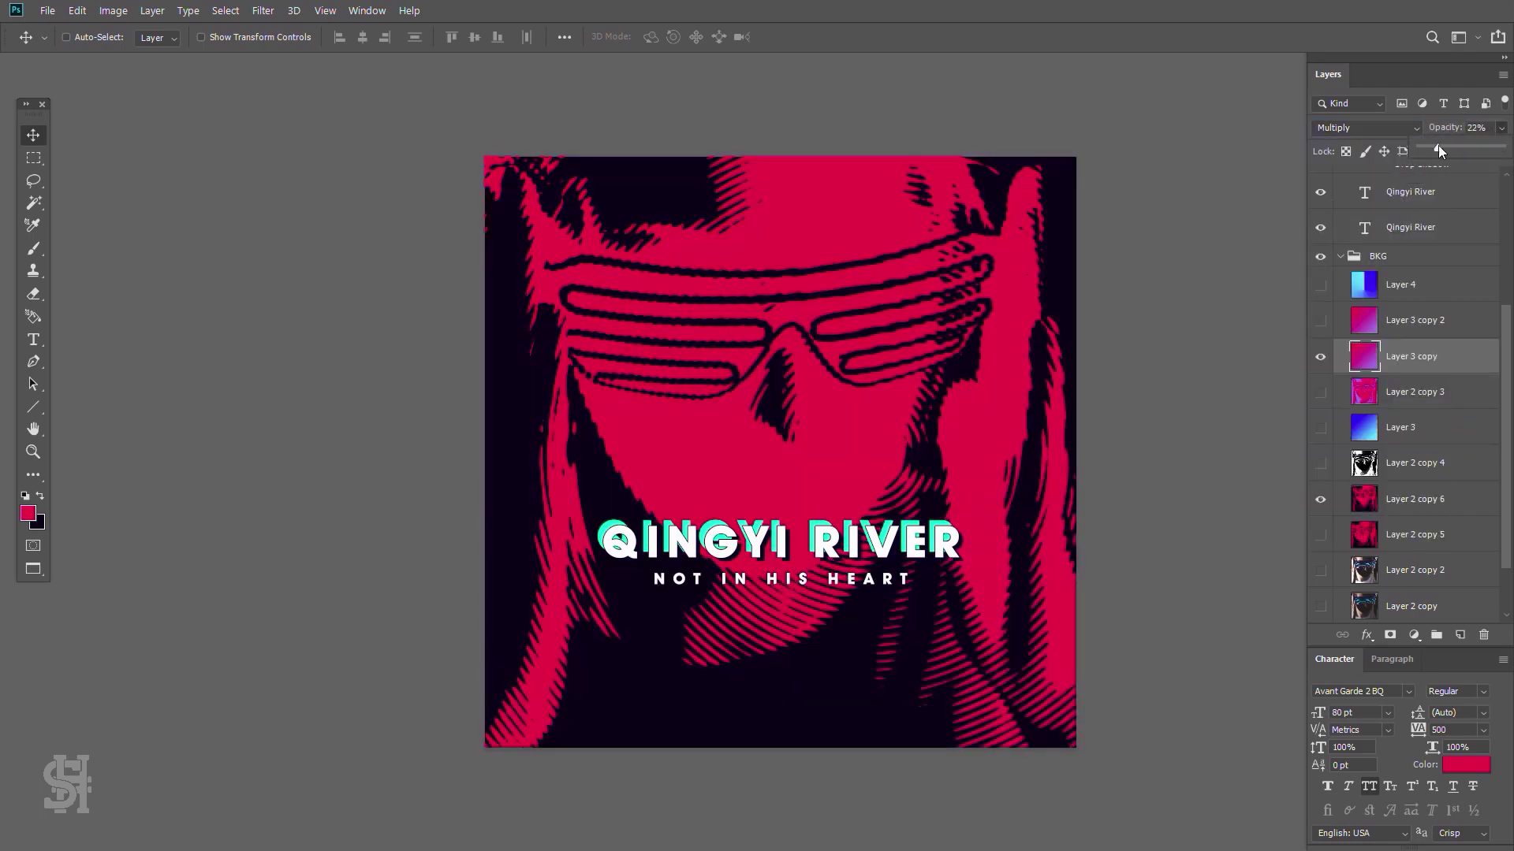
pyautogui.click(1367, 128)
pyautogui.click(1340, 193)
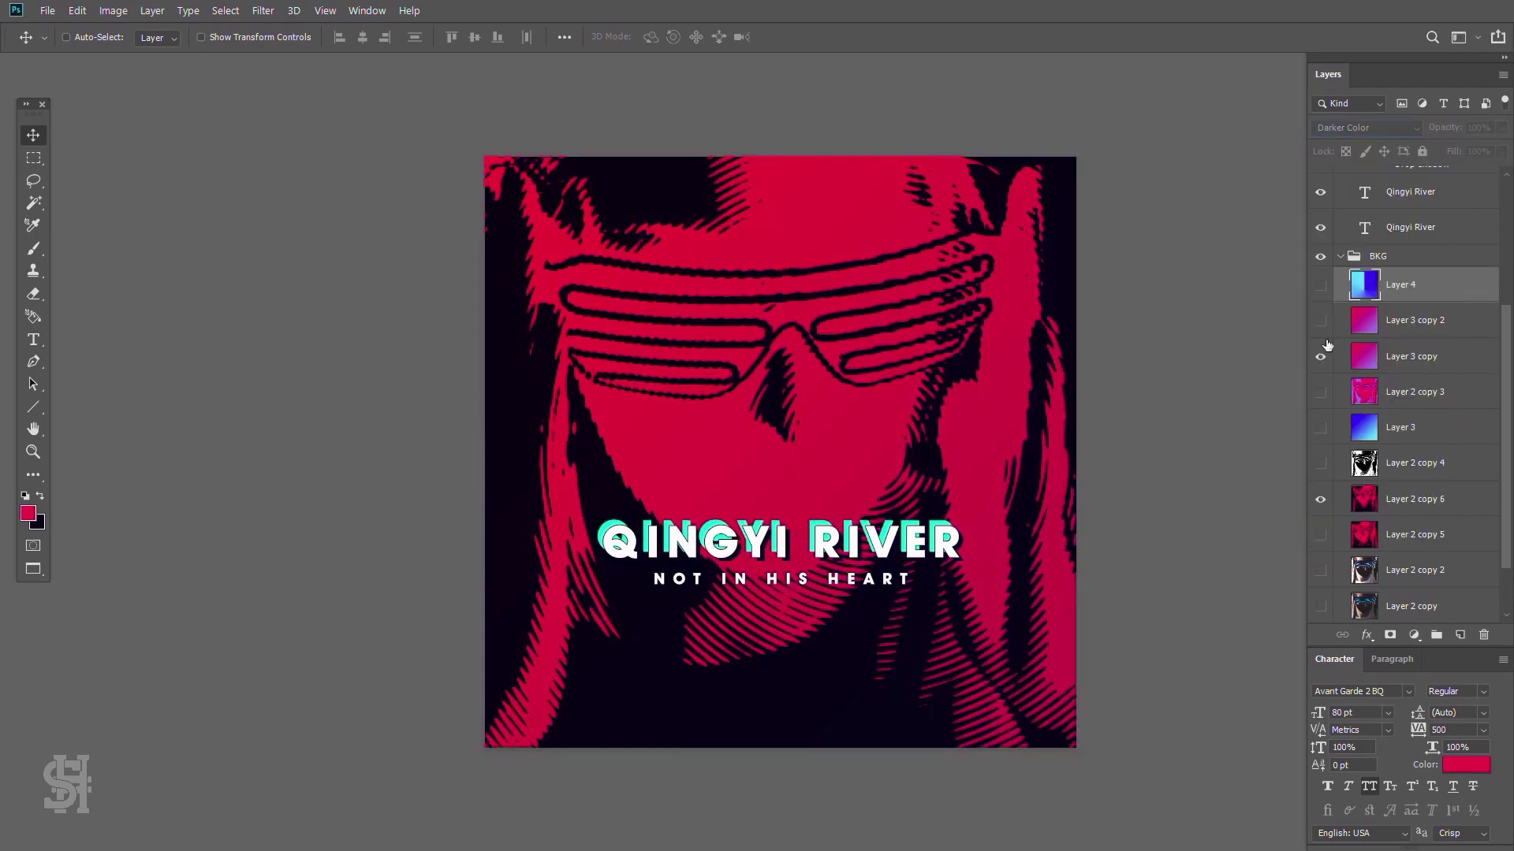
pyautogui.moveTo(1411, 356); pyautogui.dragTo(1412, 272)
pyautogui.scroll(5, 1411, 394)
pyautogui.click(1340, 473)
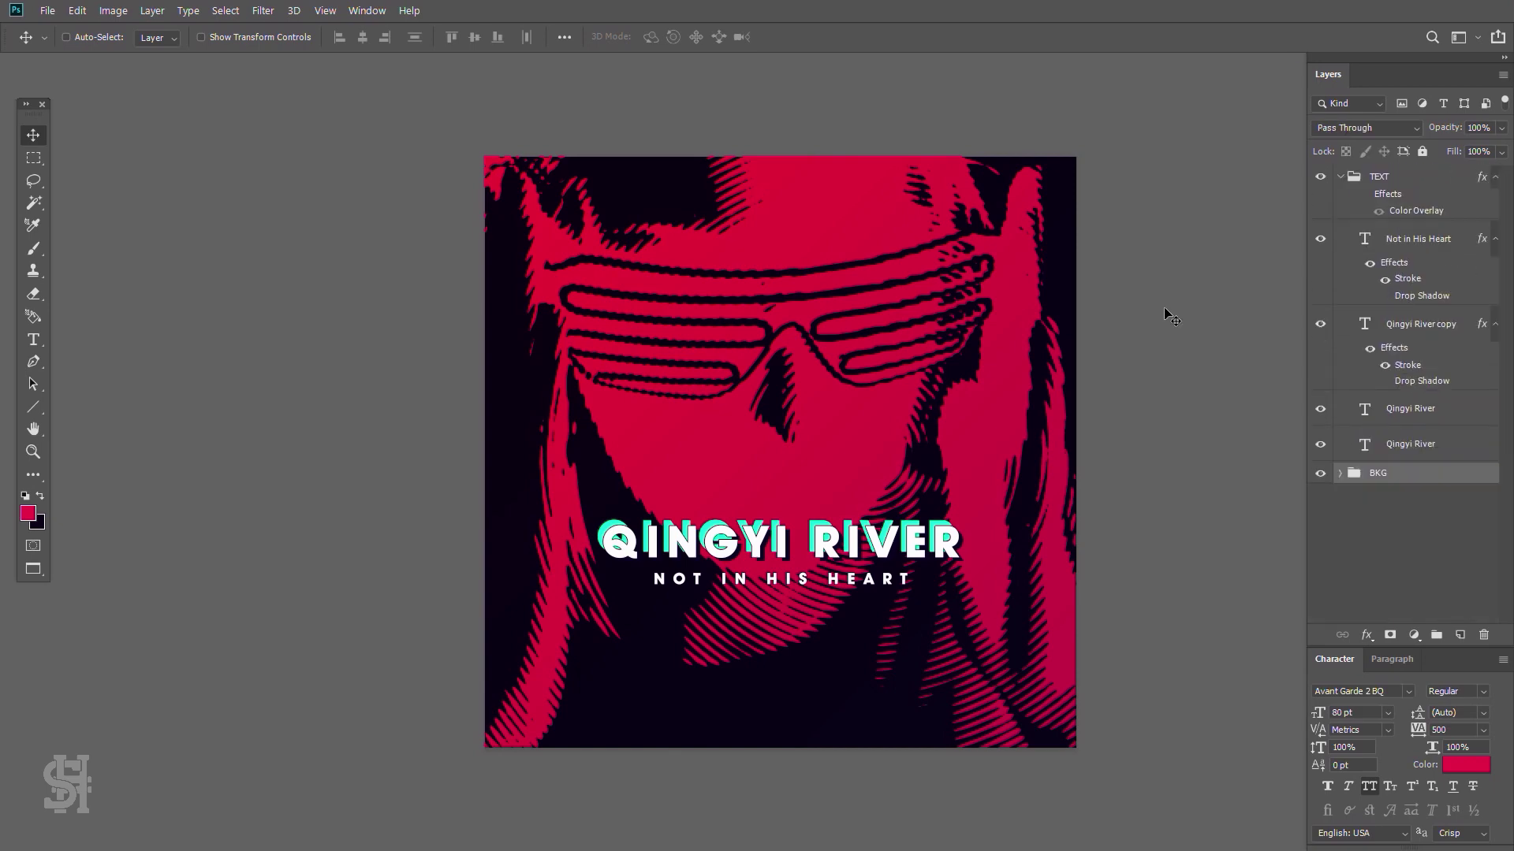
# - Offset the two Qingyi River title copies upward, just behind the white title
pyautogui.click(1402, 315)
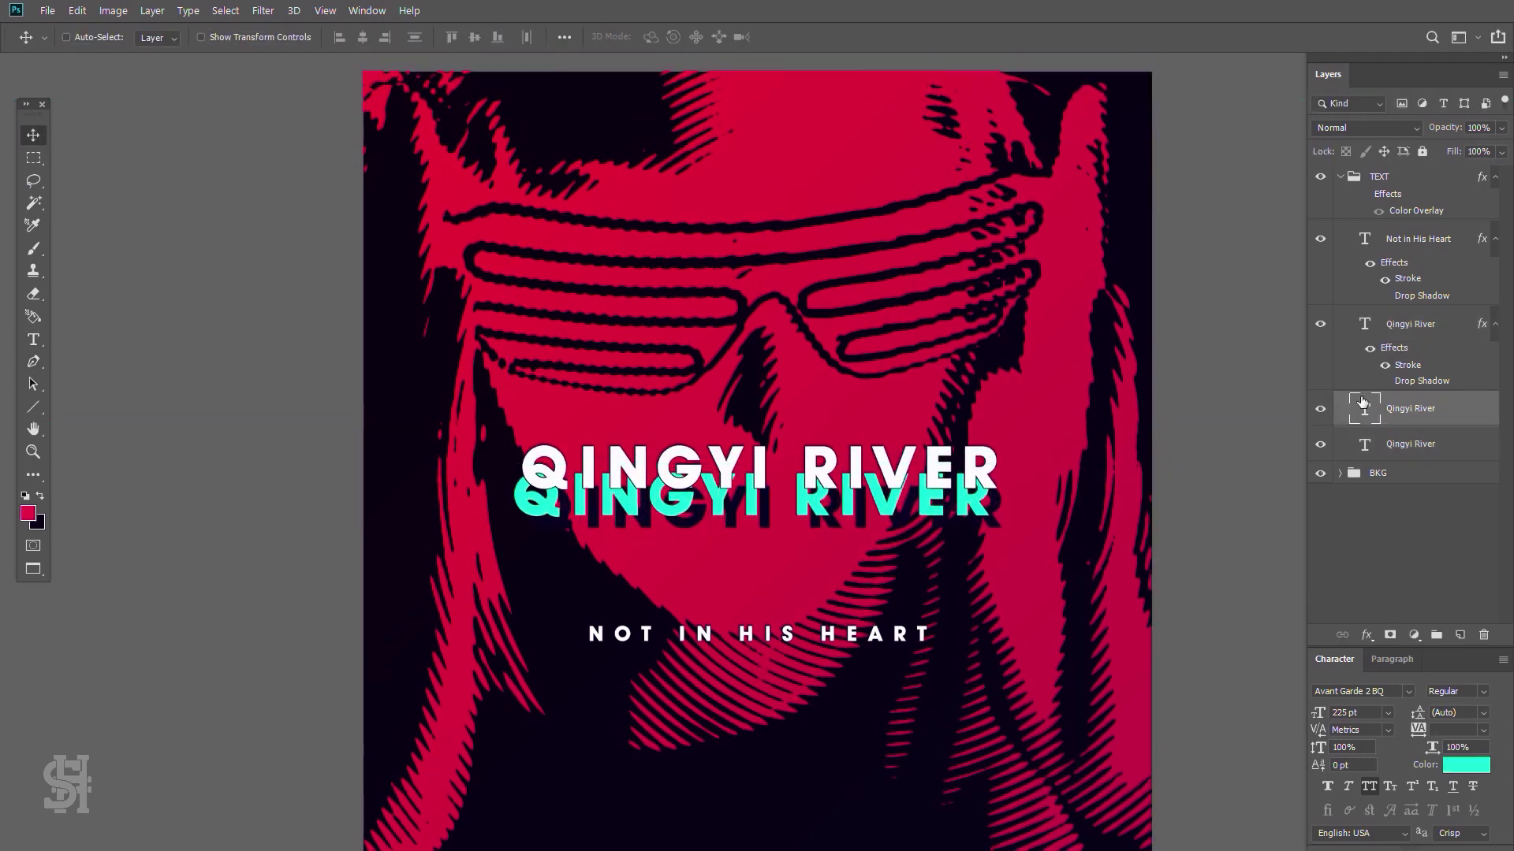
pyautogui.click(1403, 406)
pyautogui.click(1410, 444)
pyautogui.moveTo(901, 519); pyautogui.dragTo(901, 484)
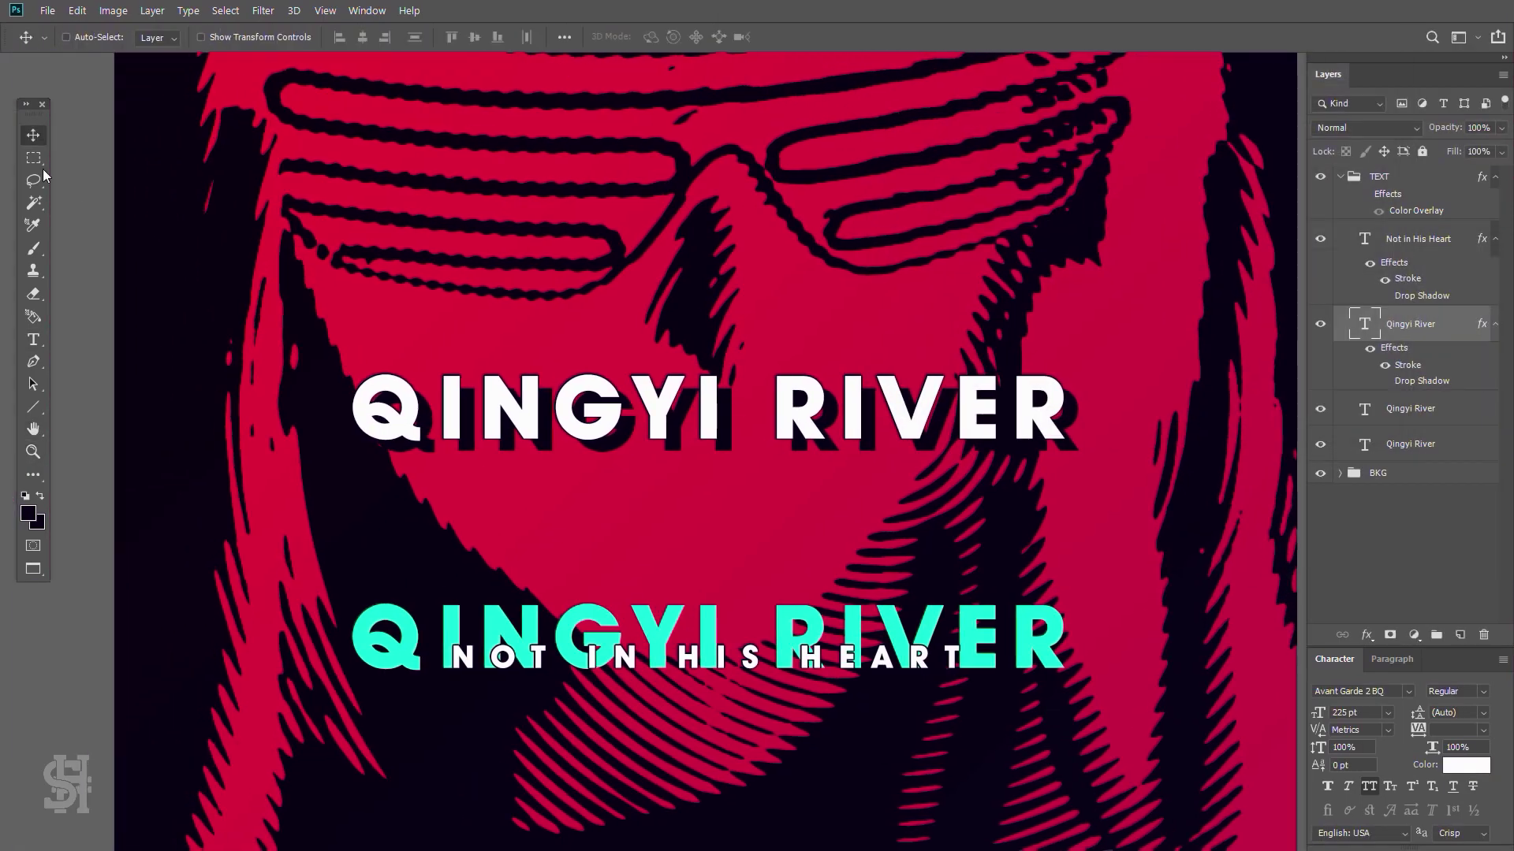
pyautogui.click(1411, 444)
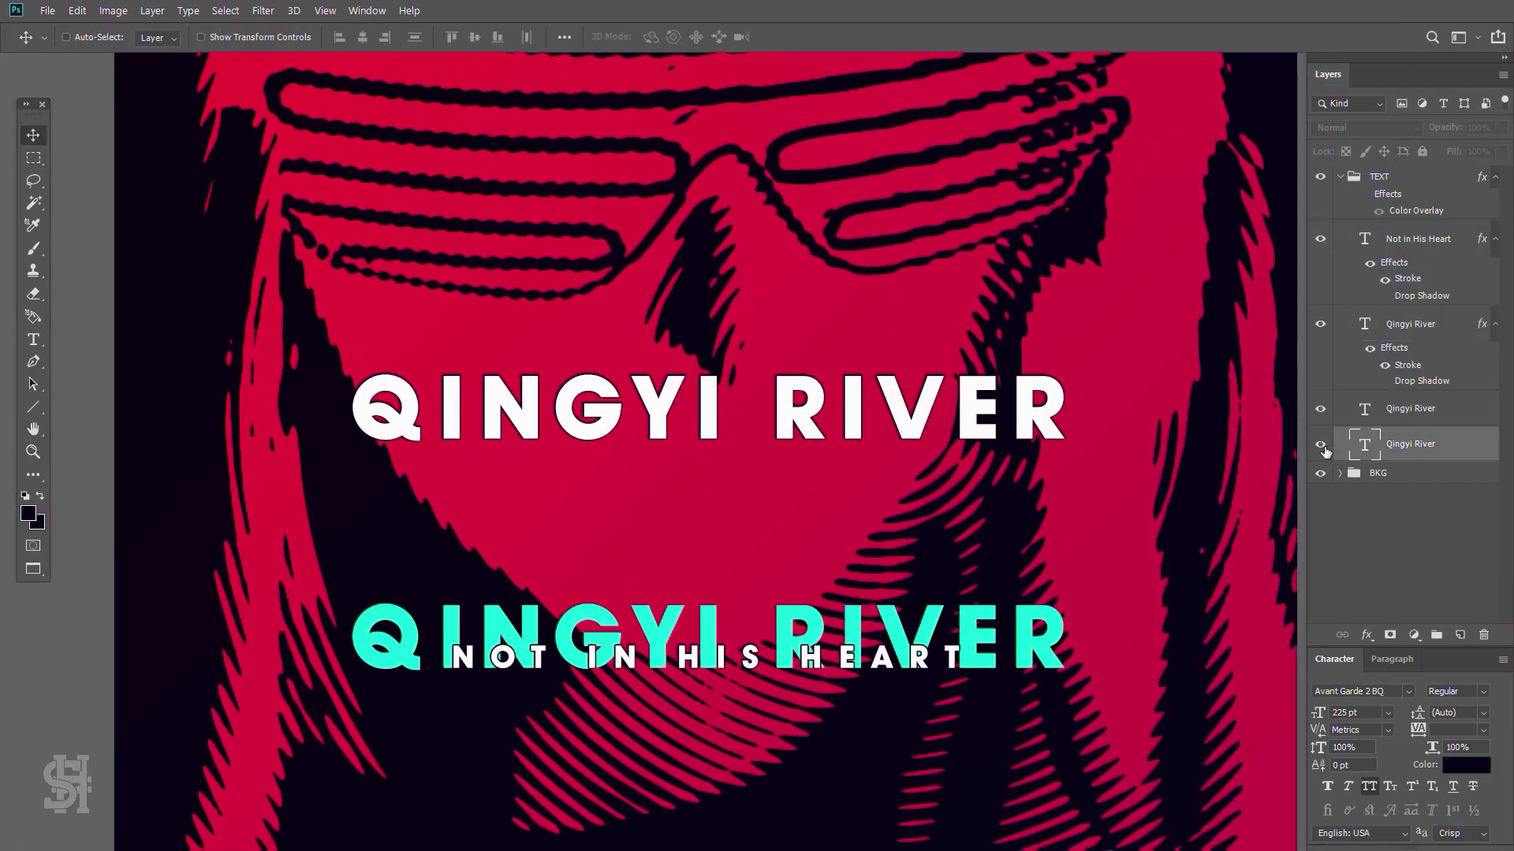
pyautogui.click(1410, 408)
pyautogui.moveTo(929, 674); pyautogui.dragTo(918, 441)
# - Recolour the lower Qingyi River title copy yellow-green
pyautogui.click(1411, 446)
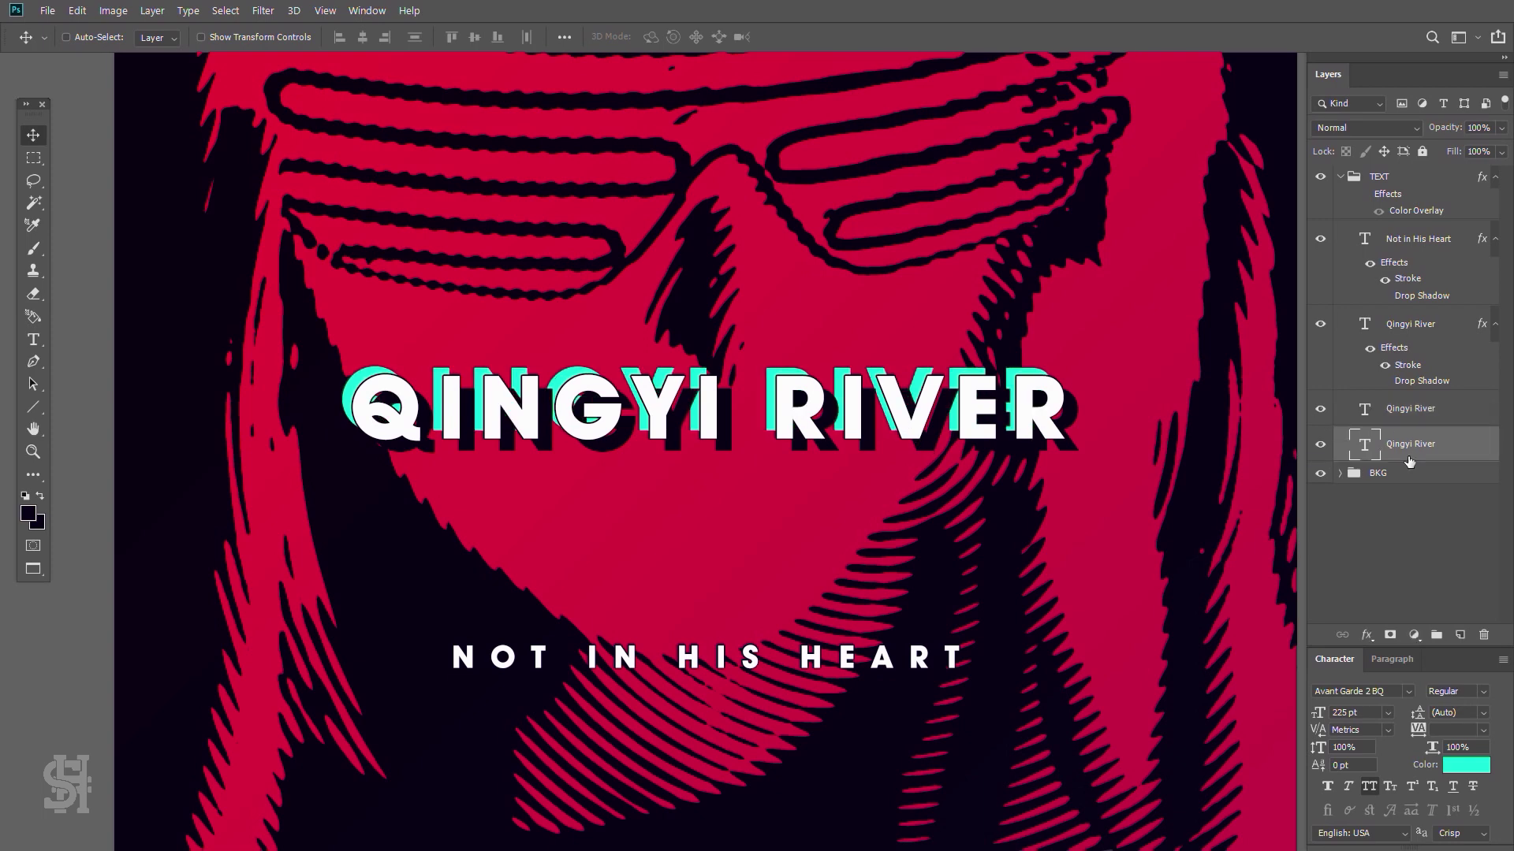
pyautogui.doubleClick(1364, 408)
pyautogui.click(27, 513)
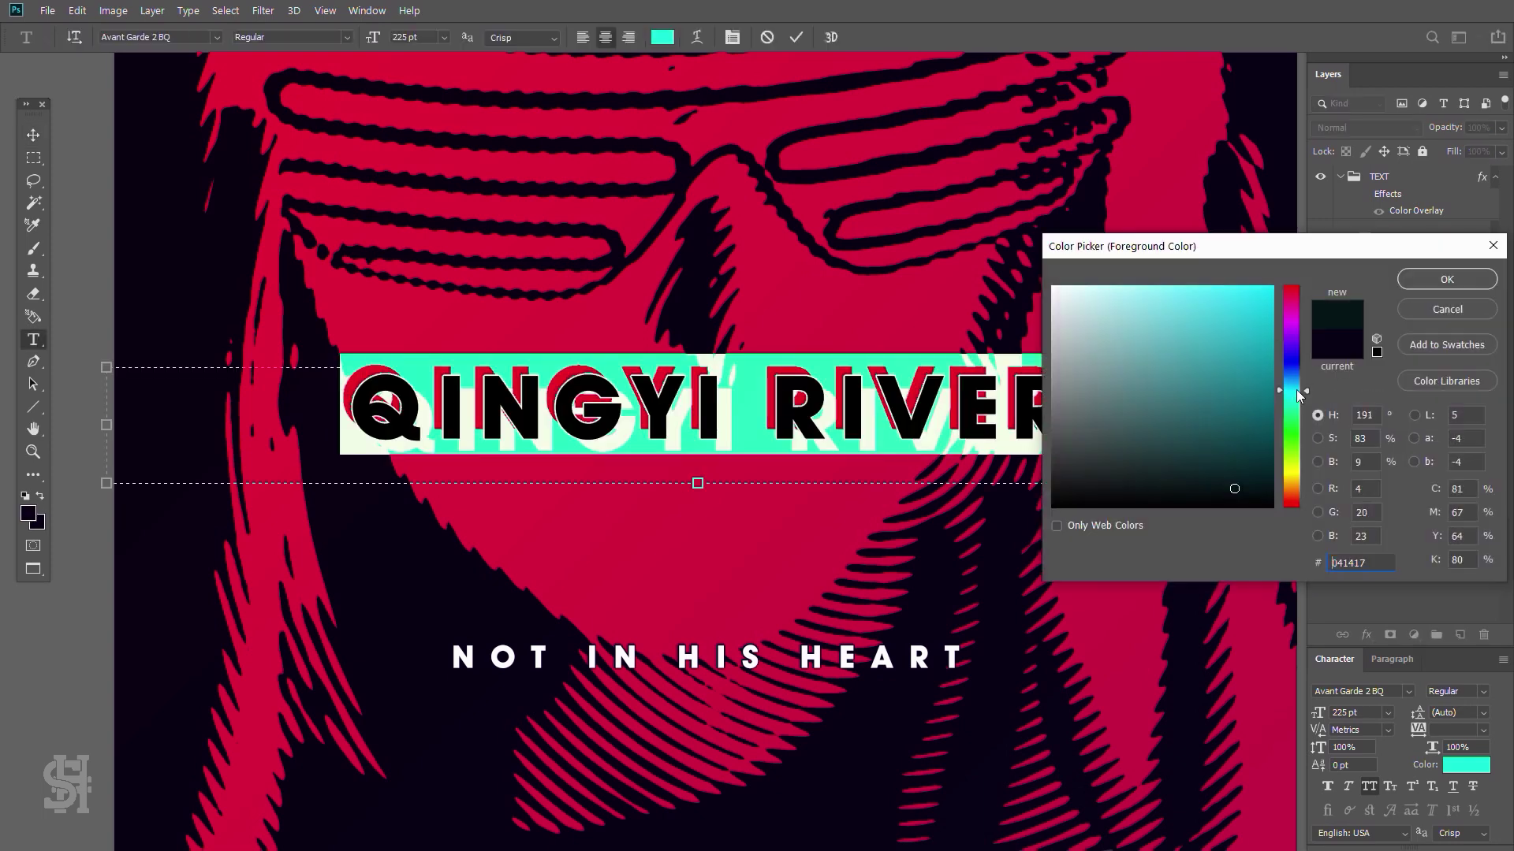
pyautogui.press('Escape')
pyautogui.click(27, 513)
pyautogui.moveTo(1293, 489); pyautogui.dragTo(1297, 468)
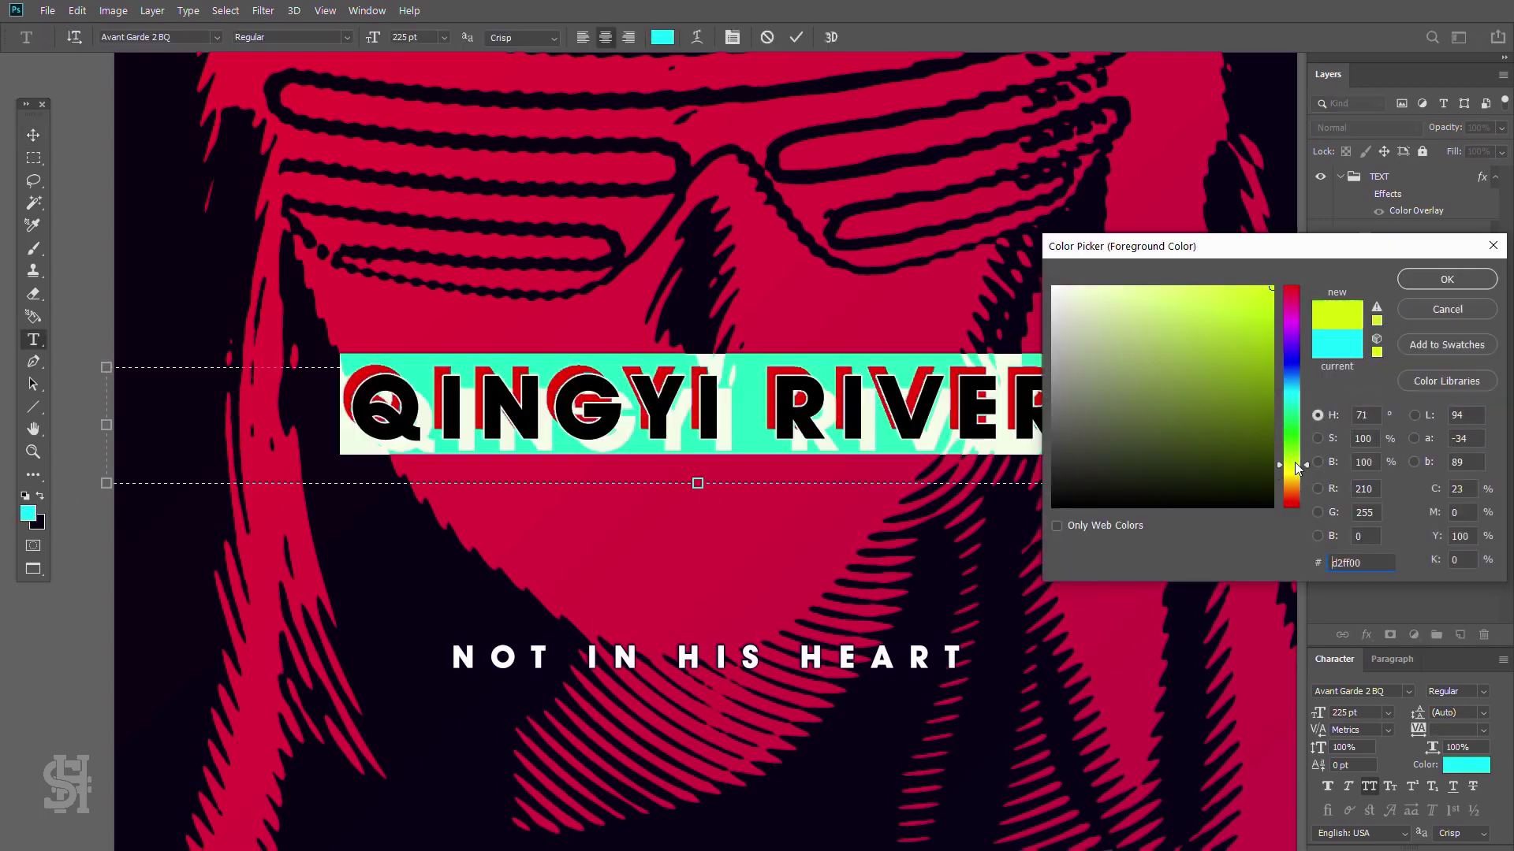
pyautogui.click(1458, 278)
pyautogui.hotkey('ctrl', 'Return')
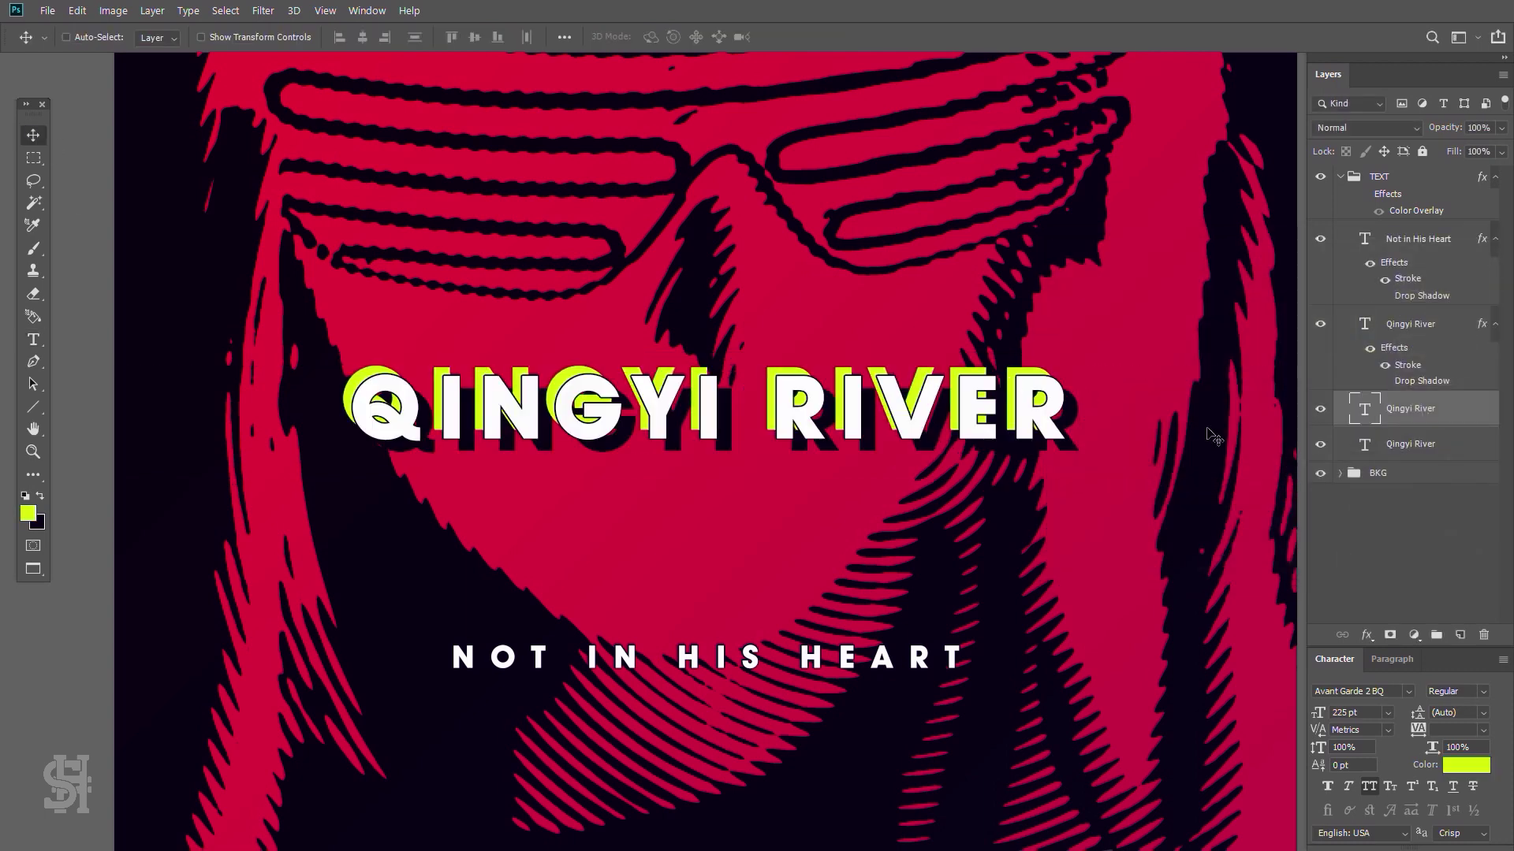
# - Give the bottom Qingyi River title copy a dark shadow colour
pyautogui.doubleClick(1363, 443)
pyautogui.click(27, 513)
pyautogui.press('Return')
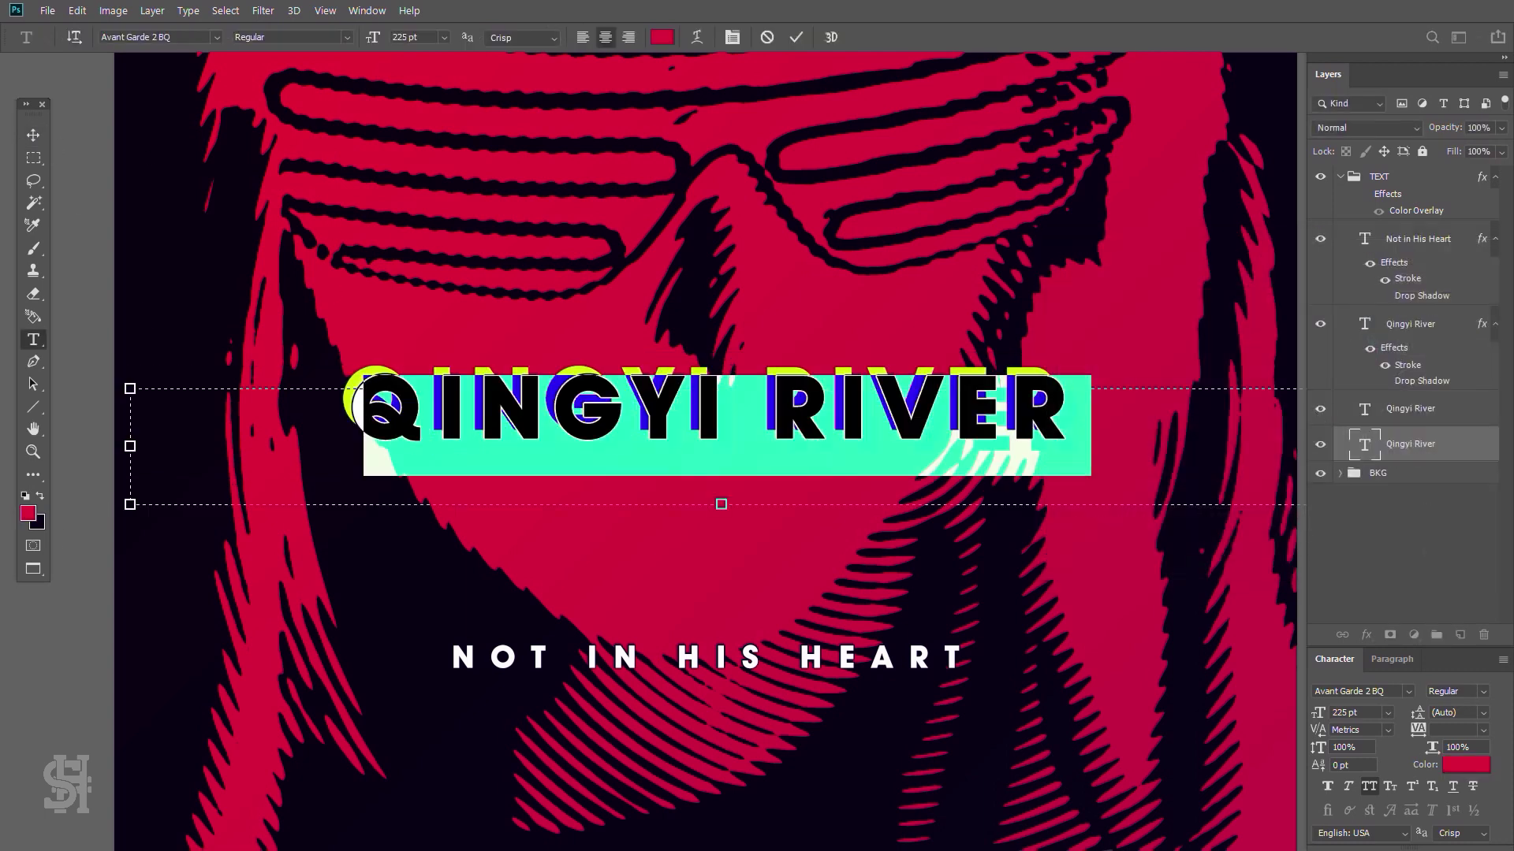
pyautogui.hotkey('ctrl', 'Return')
pyautogui.doubleClick(1363, 444)
pyautogui.click(27, 513)
pyautogui.press('Return')
pyautogui.hotkey('ctrl', 'Return')
pyautogui.press('z')
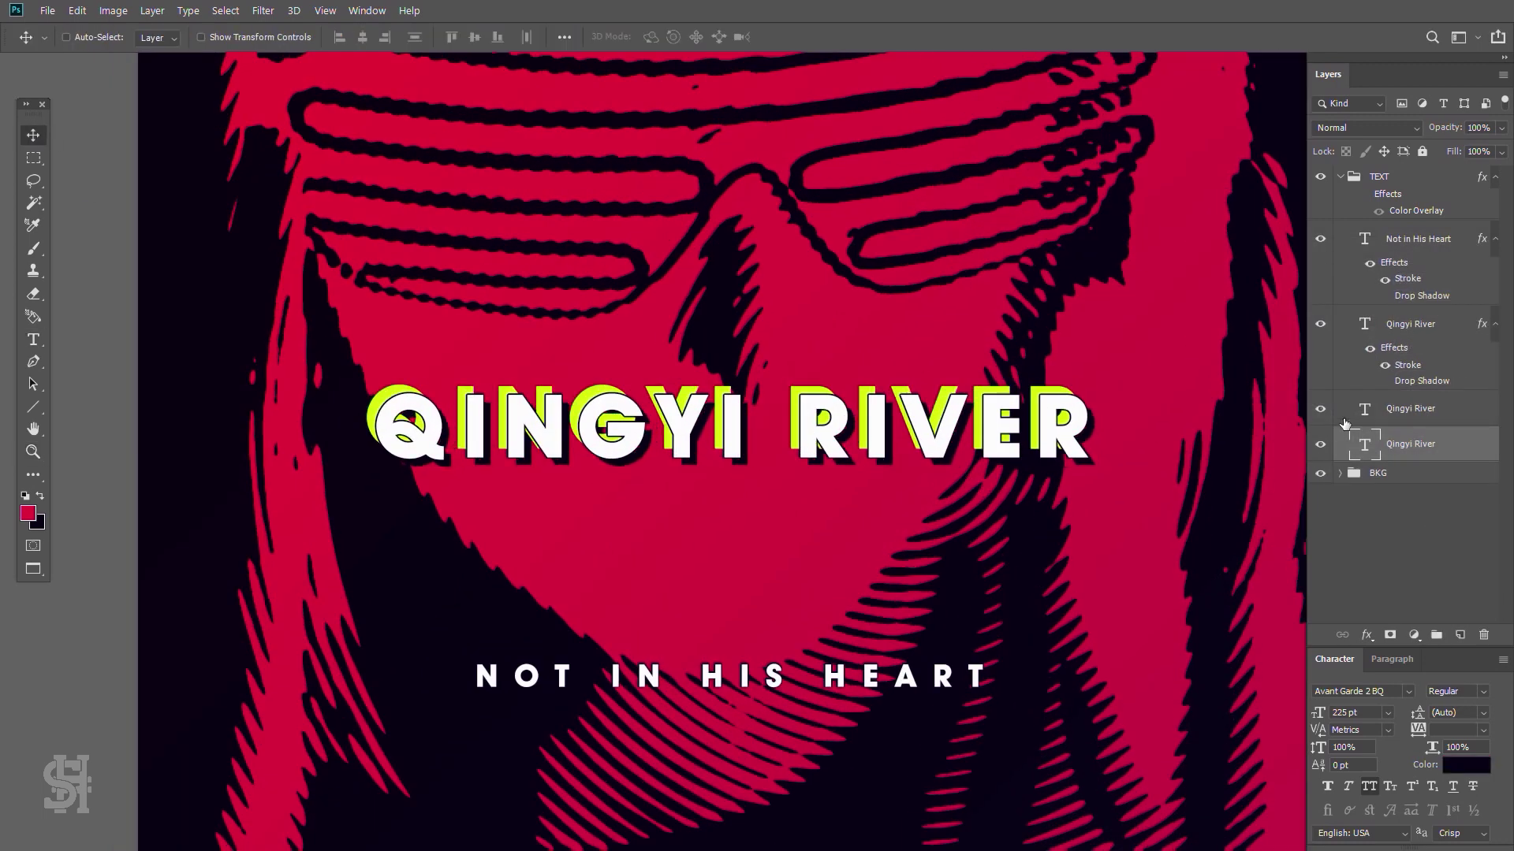
# - Stack the NOT IN HIS HEART subtitle one word per line
pyautogui.click(1345, 423)
pyautogui.click(1363, 444)
pyautogui.click(1348, 418)
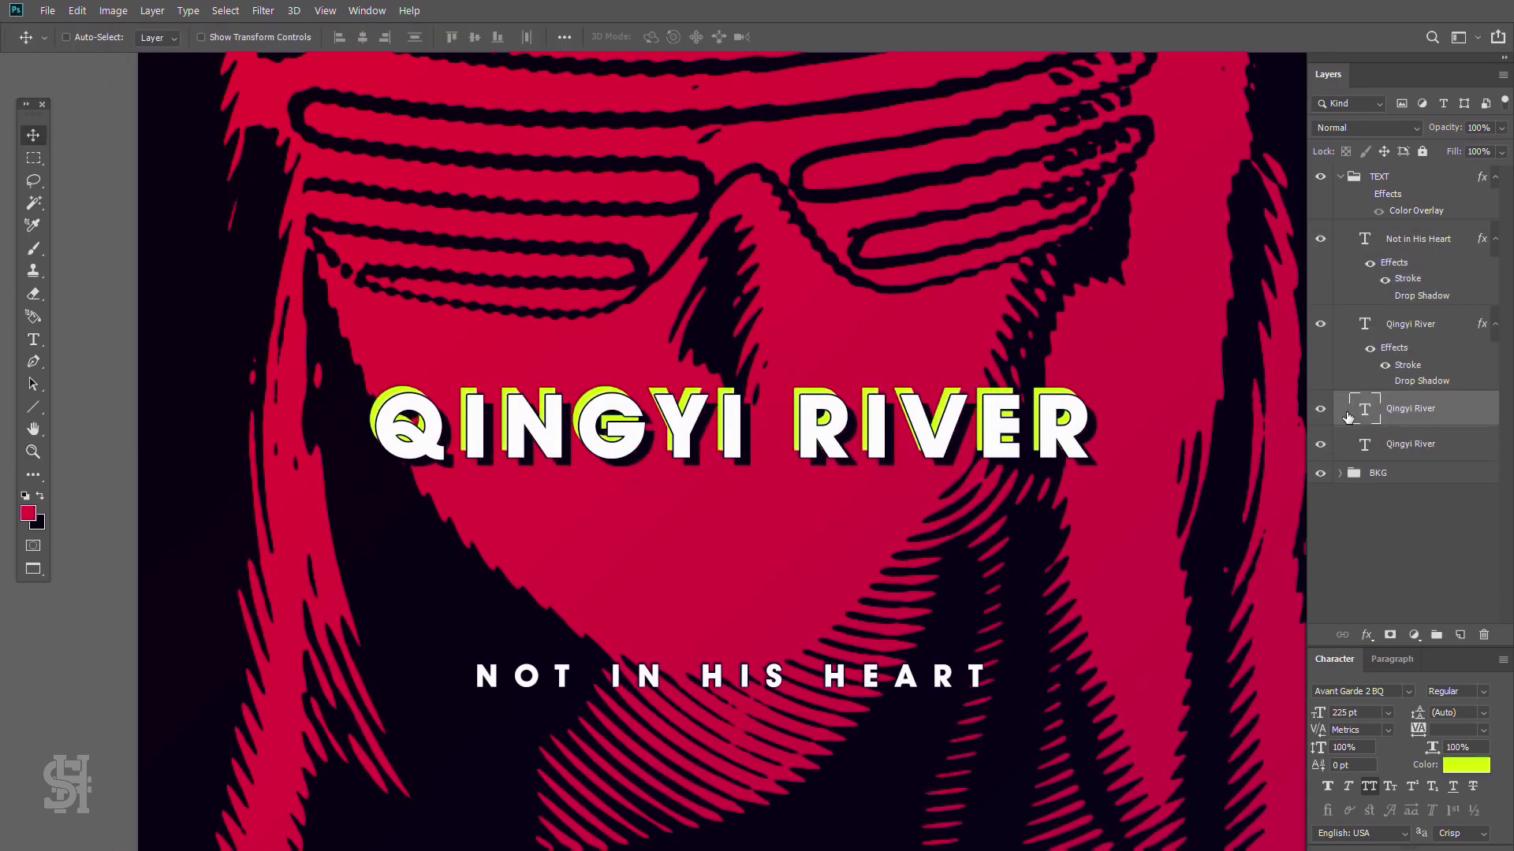
pyautogui.keyDown('alt'); pyautogui.click(766, 403); pyautogui.keyUp('alt')
pyautogui.hotkey('alt', ']')
pyautogui.hotkey('alt', ']')
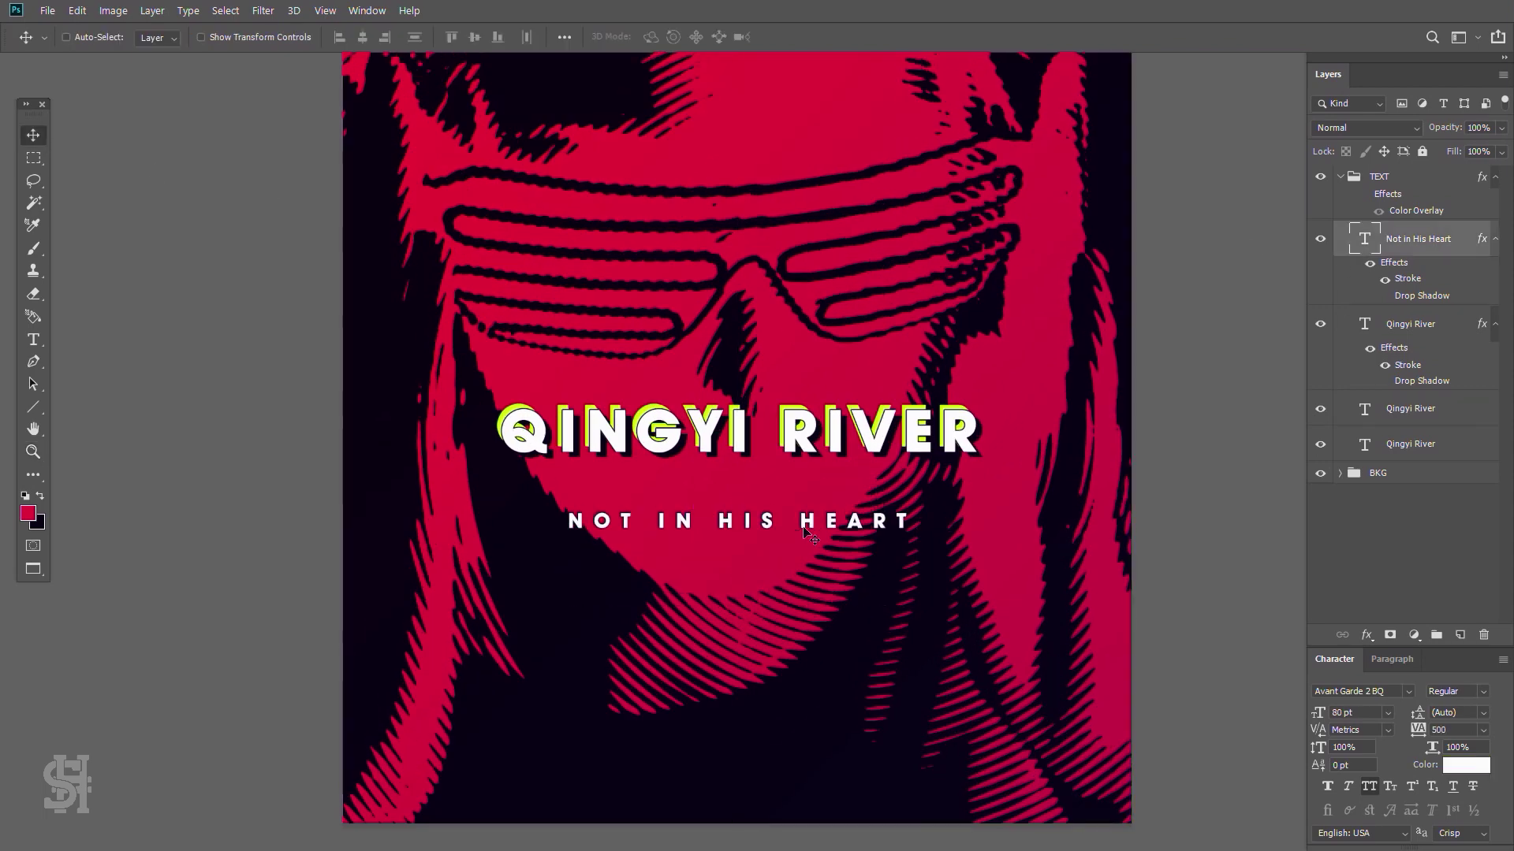
pyautogui.hotkey('ctrl', 'Return')
pyautogui.press('v')
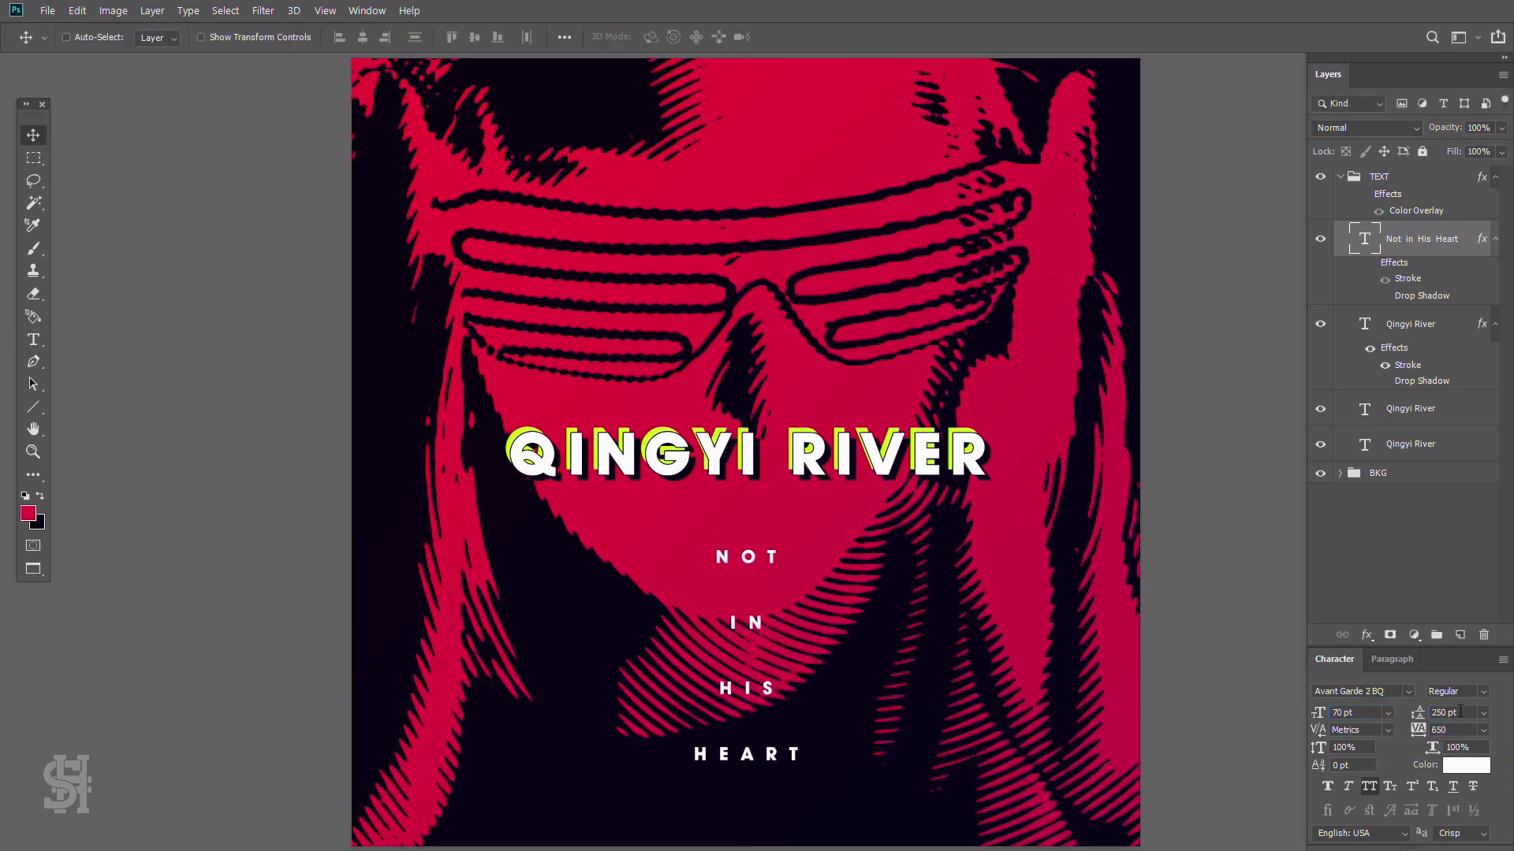
# - Move the NOT IN HIS HEART subtitle below the QINGYI RIVER title
pyautogui.moveTo(733, 307); pyautogui.dragTo(734, 596)
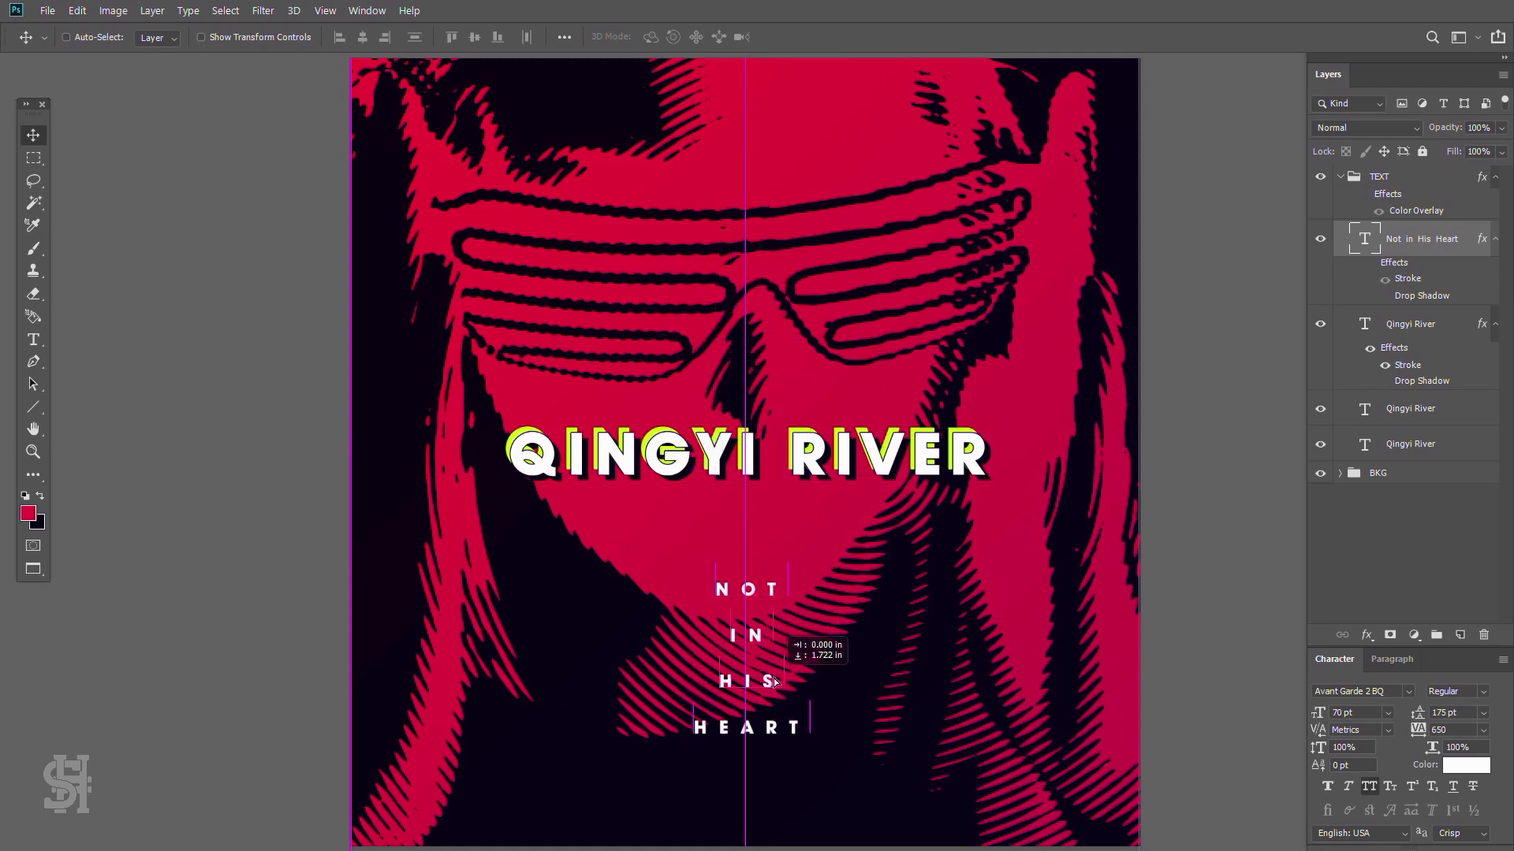
pyautogui.press('z')
pyautogui.hotkey('ctrl', '-')
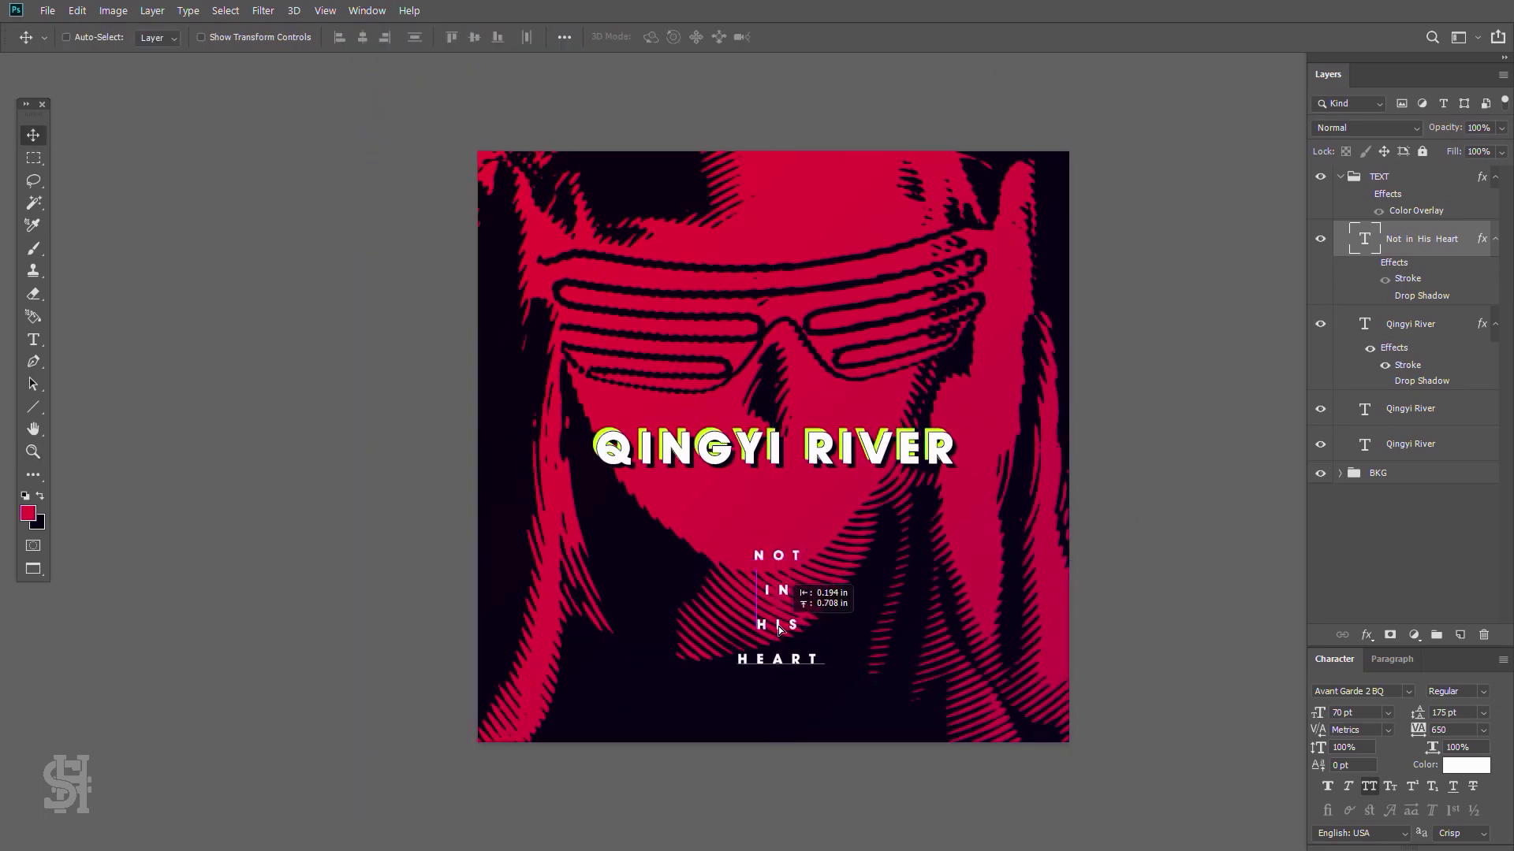
# - Group the three Qingyi River layers as BAND NAME and move the title lower
pyautogui.click(1352, 335)
pyautogui.keyDown('shift'); pyautogui.click(1403, 444); pyautogui.keyUp('shift')
pyautogui.hotkey('ctrl', 'g')
pyautogui.write('BAND NAME')
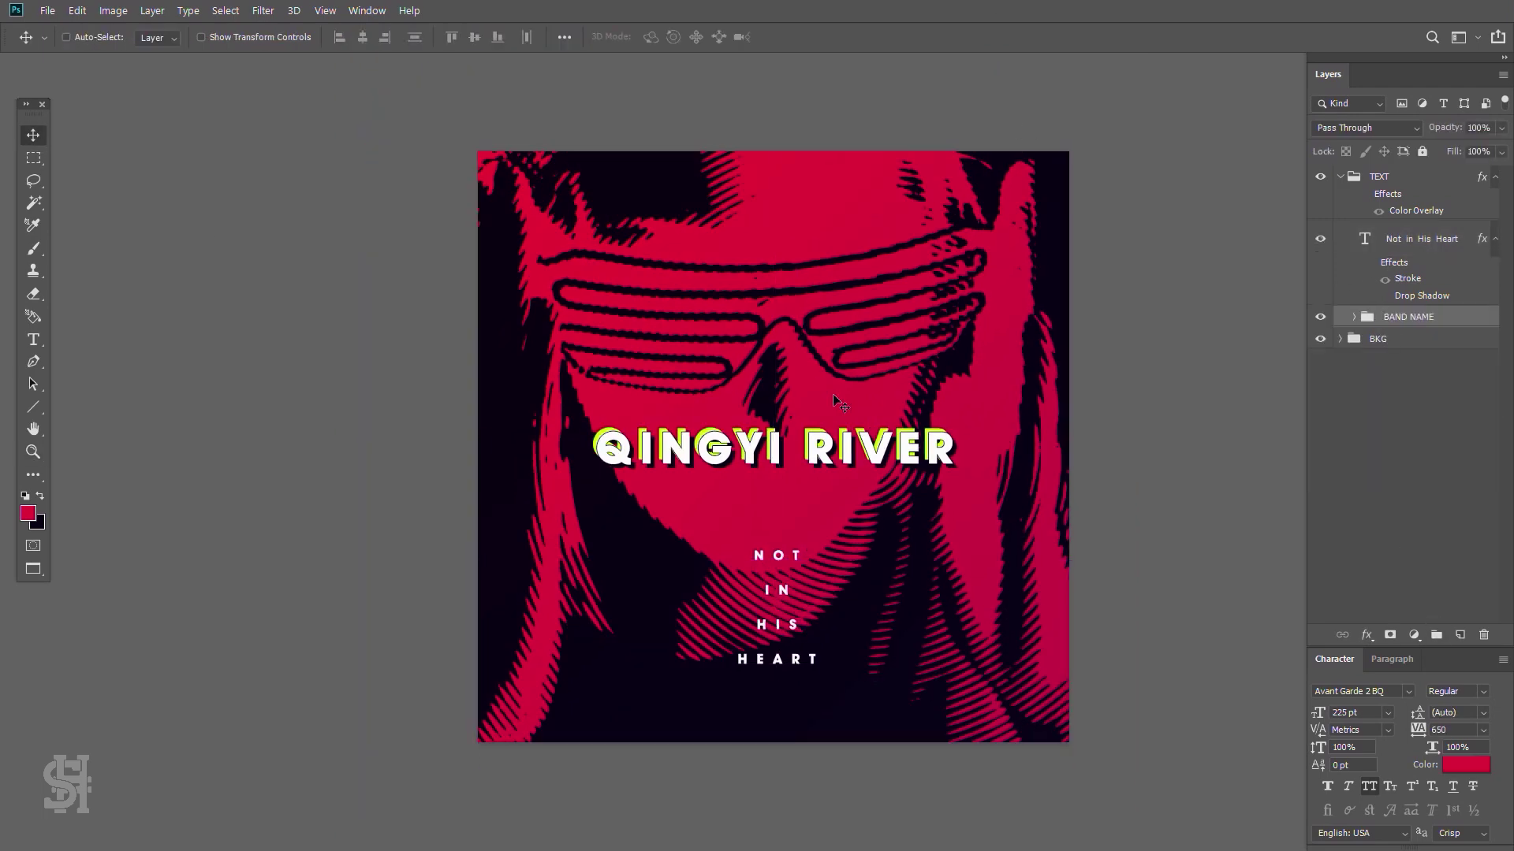
pyautogui.moveTo(833, 397); pyautogui.dragTo(832, 626)
pyautogui.moveTo(775, 466); pyautogui.dragTo(775, 467)
pyautogui.moveTo(878, 634)
pyautogui.mouseDown()
pyautogui.moveTo(877, 659)
pyautogui.moveTo(942, 493)
pyautogui.mouseUp()
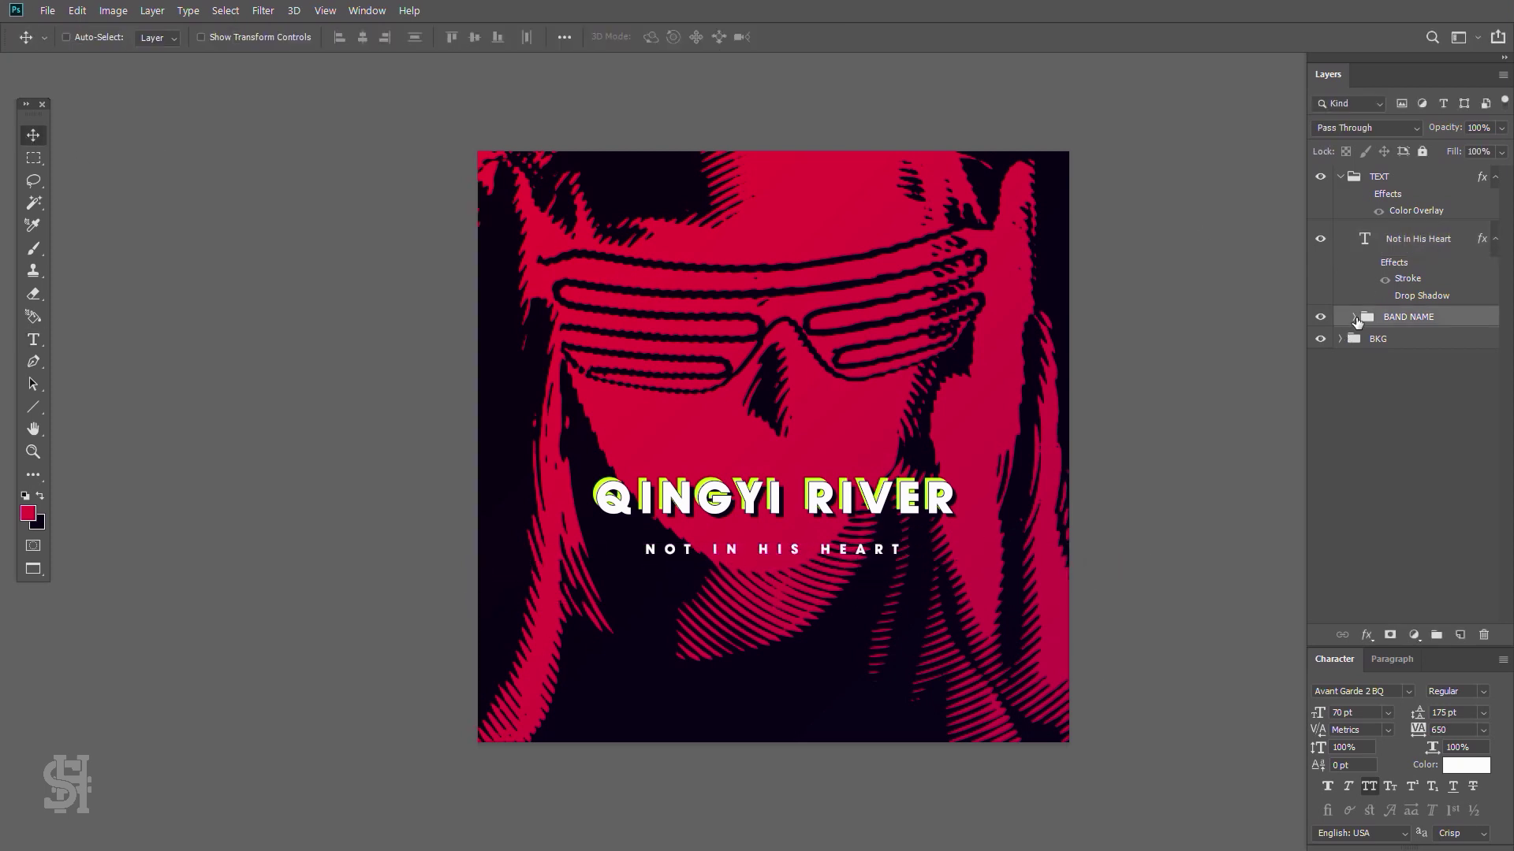
# - Recolour the QINGYI RIVER shadow text from yellow-green to mint 00ff9c
pyautogui.doubleClick(1378, 432)
pyautogui.click(1466, 765)
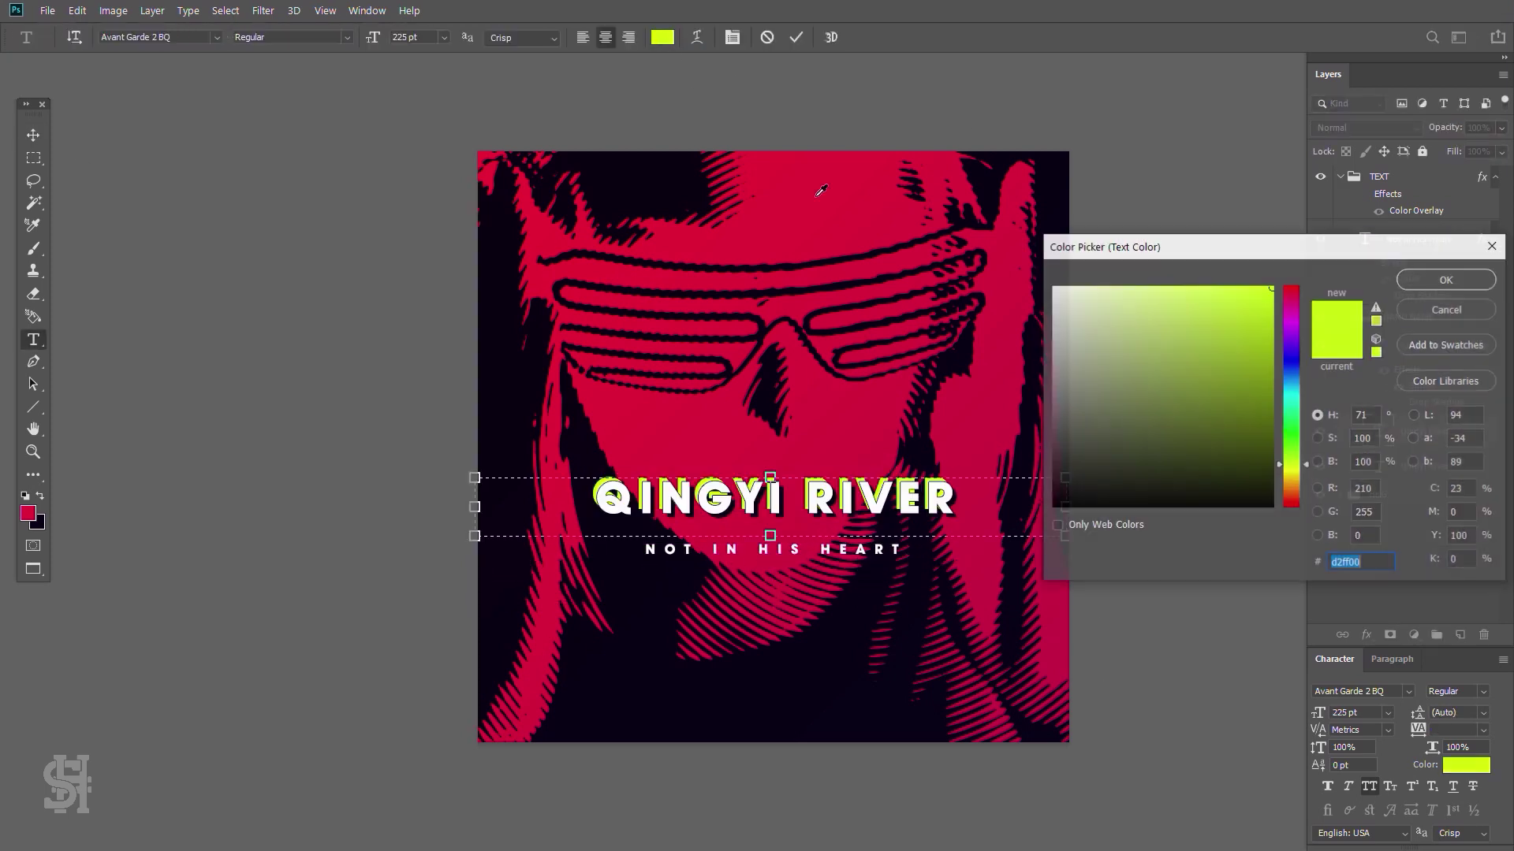
pyautogui.moveTo(1293, 466); pyautogui.dragTo(1299, 415)
pyautogui.click(1447, 279)
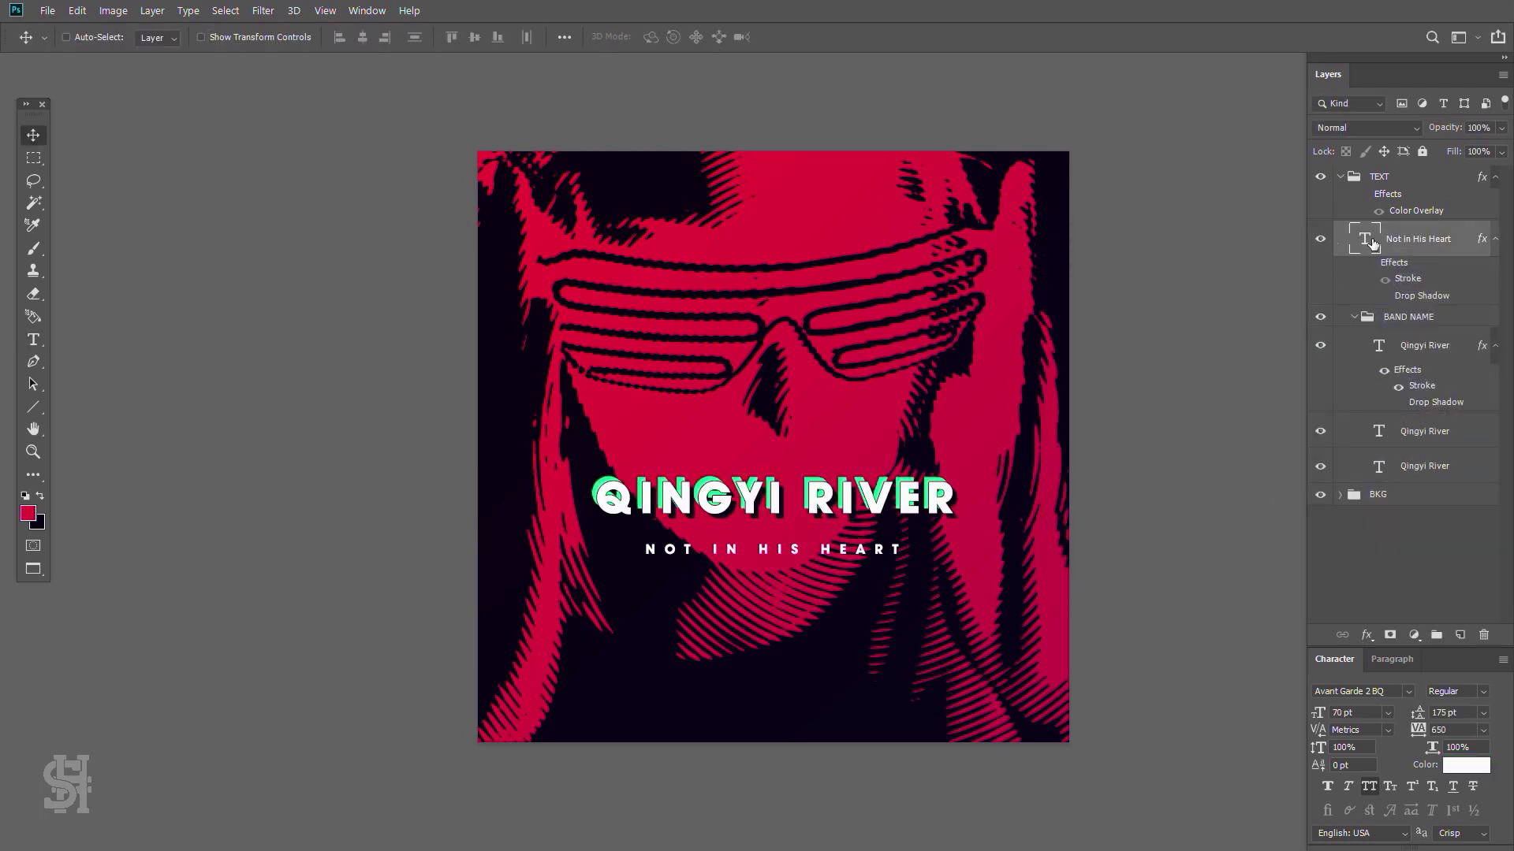
# - Apply the same mint green to the NOT IN HIS HEART subtitle
pyautogui.doubleClick(1373, 239)
pyautogui.click(27, 513)
pyautogui.click(1446, 280)
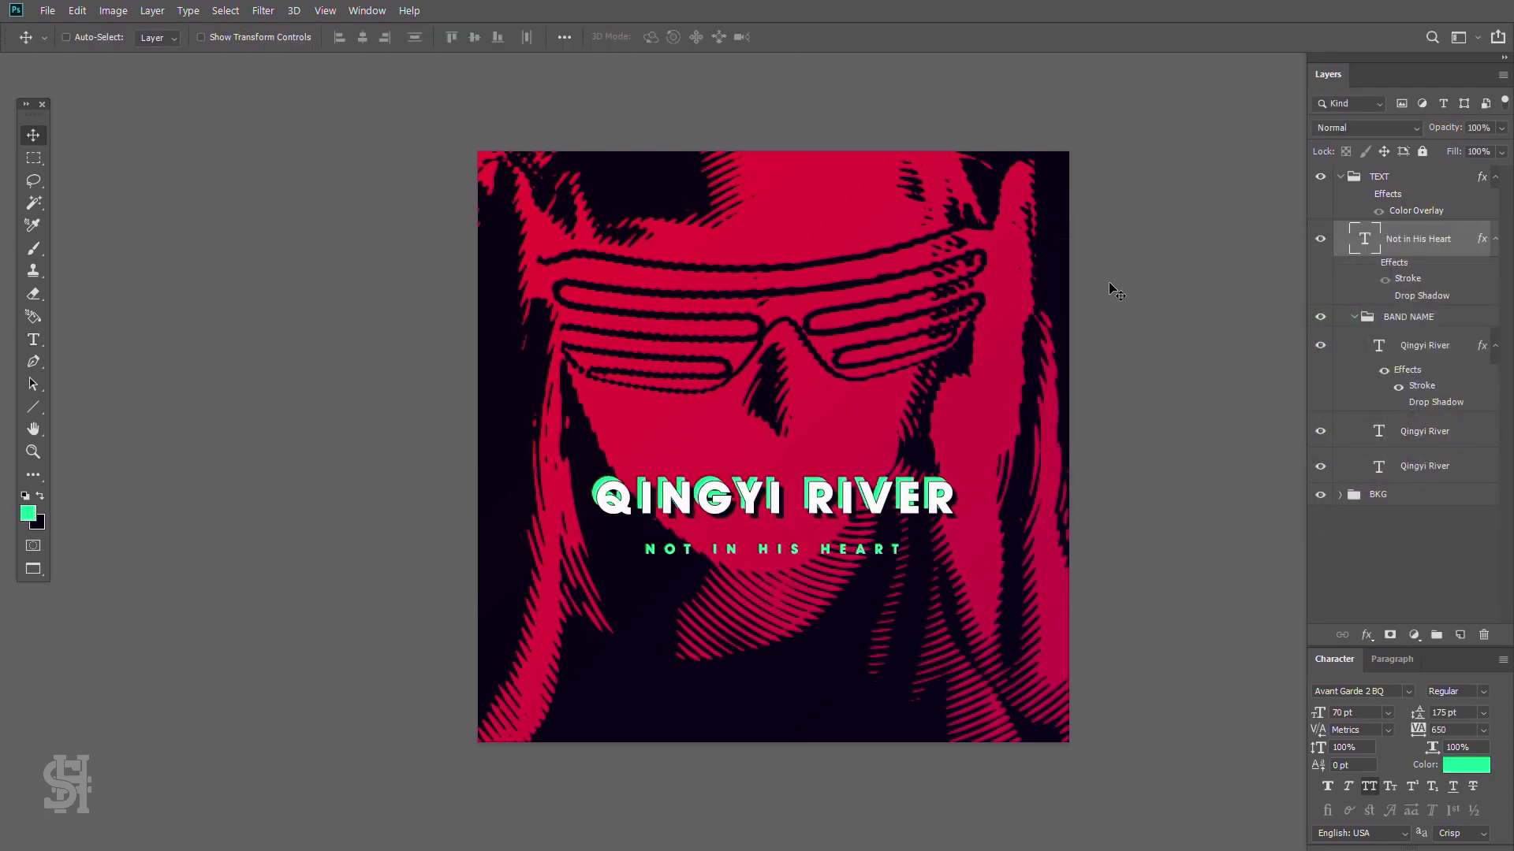
# - Collapse BKG and expand the TEXT group to reach and select BAND NAME
pyautogui.hotkey('ctrl', '+')
pyautogui.click(1340, 177)
pyautogui.click(1341, 231)
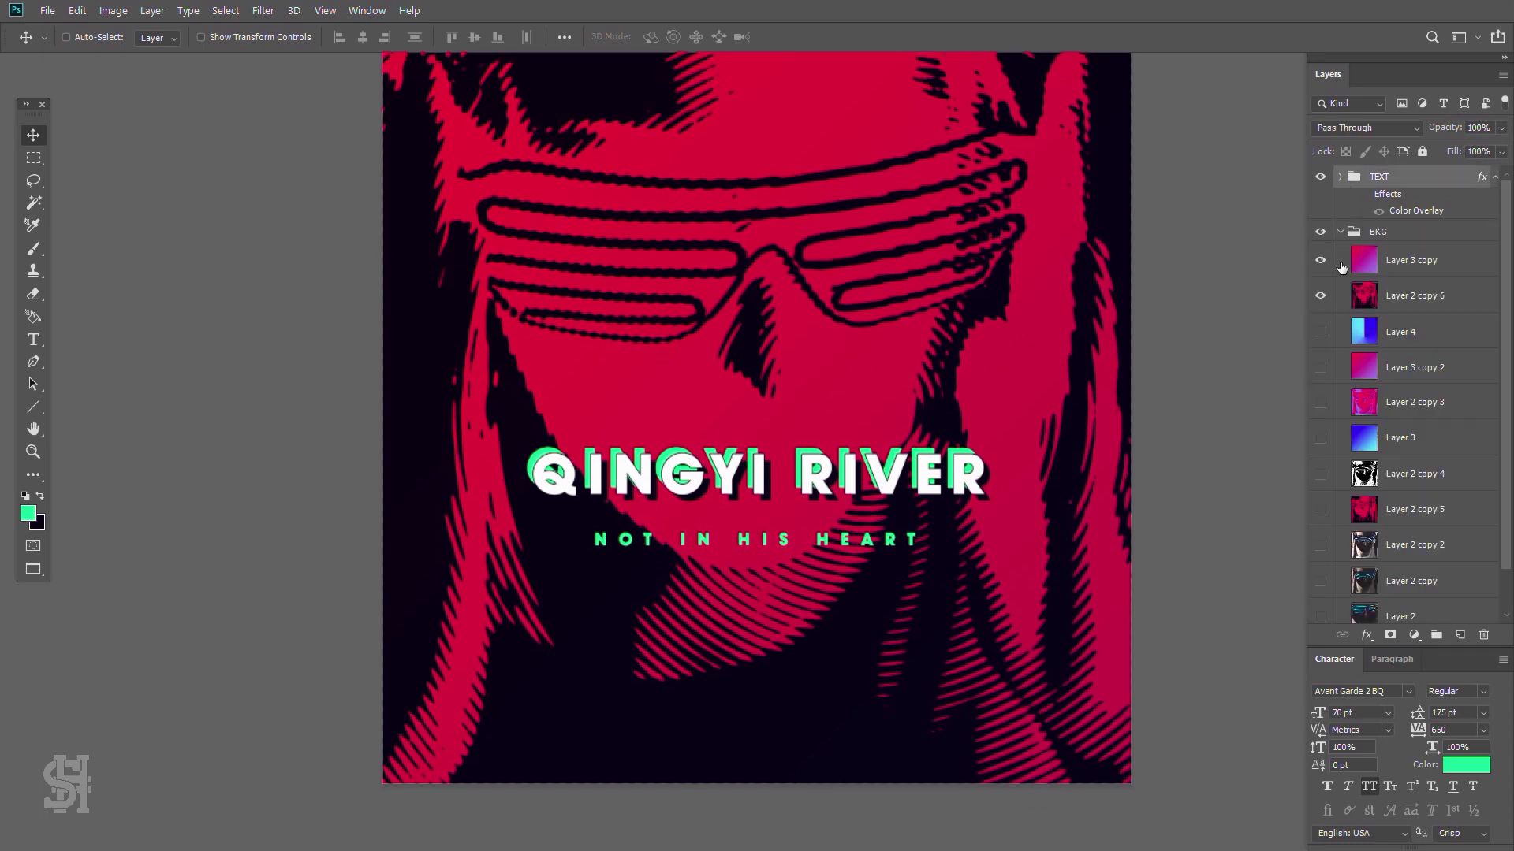
pyautogui.click(1340, 177)
pyautogui.click(1408, 316)
pyautogui.press('z')
pyautogui.hotkey('ctrl', '-')
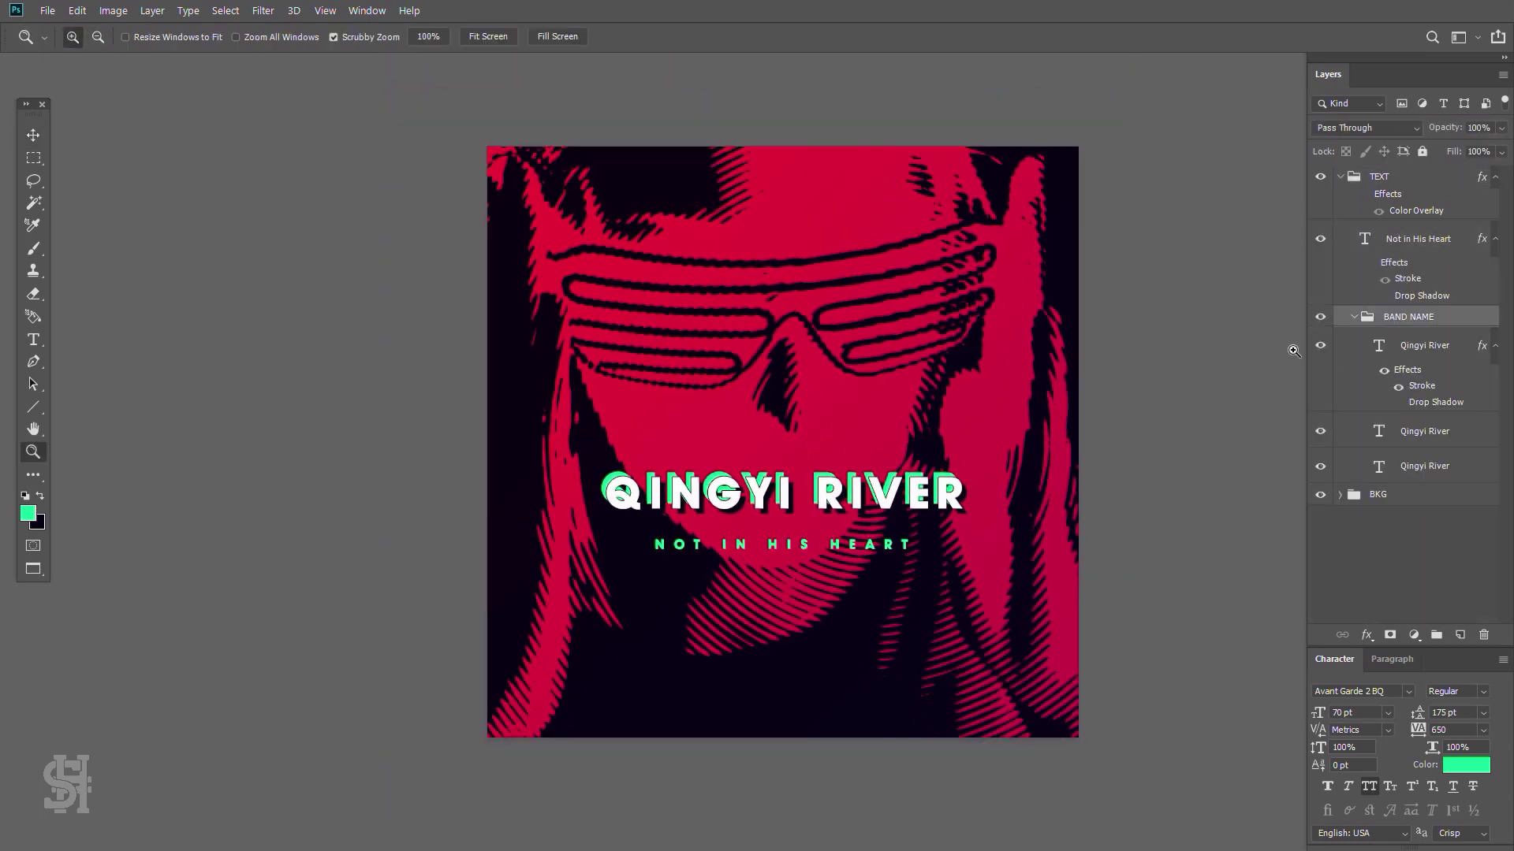
pyautogui.rightClick(1396, 316)
pyautogui.click(1246, 207)
# - Duplicate the BAND NAME group and move the subtitle lower on the cover
pyautogui.press('Return')
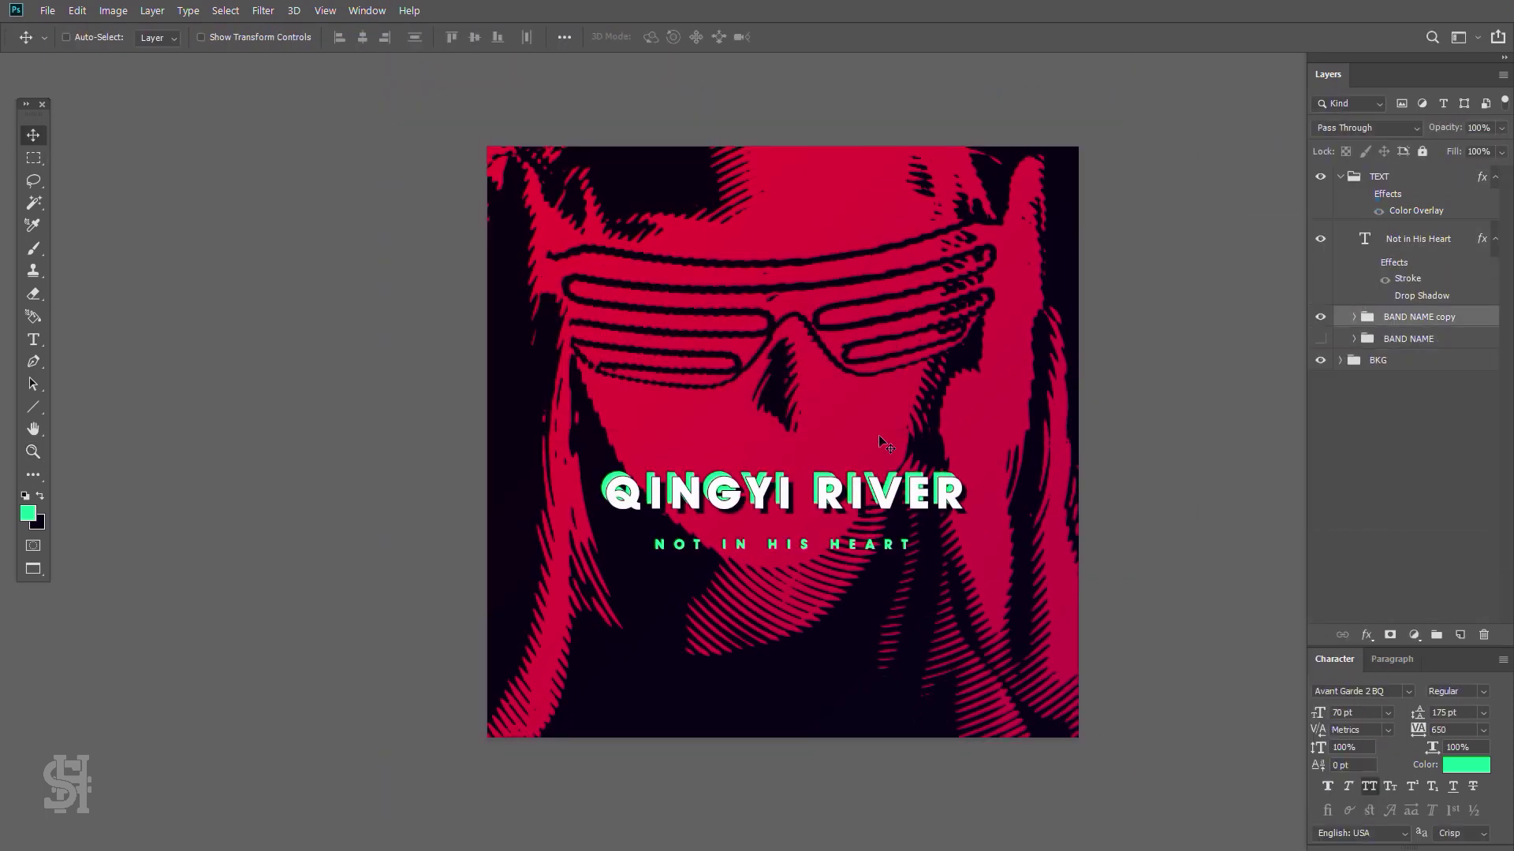
pyautogui.press('ctrl')
pyautogui.moveTo(783, 602); pyautogui.dragTo(784, 637)
pyautogui.hotkey('ctrl', '+')
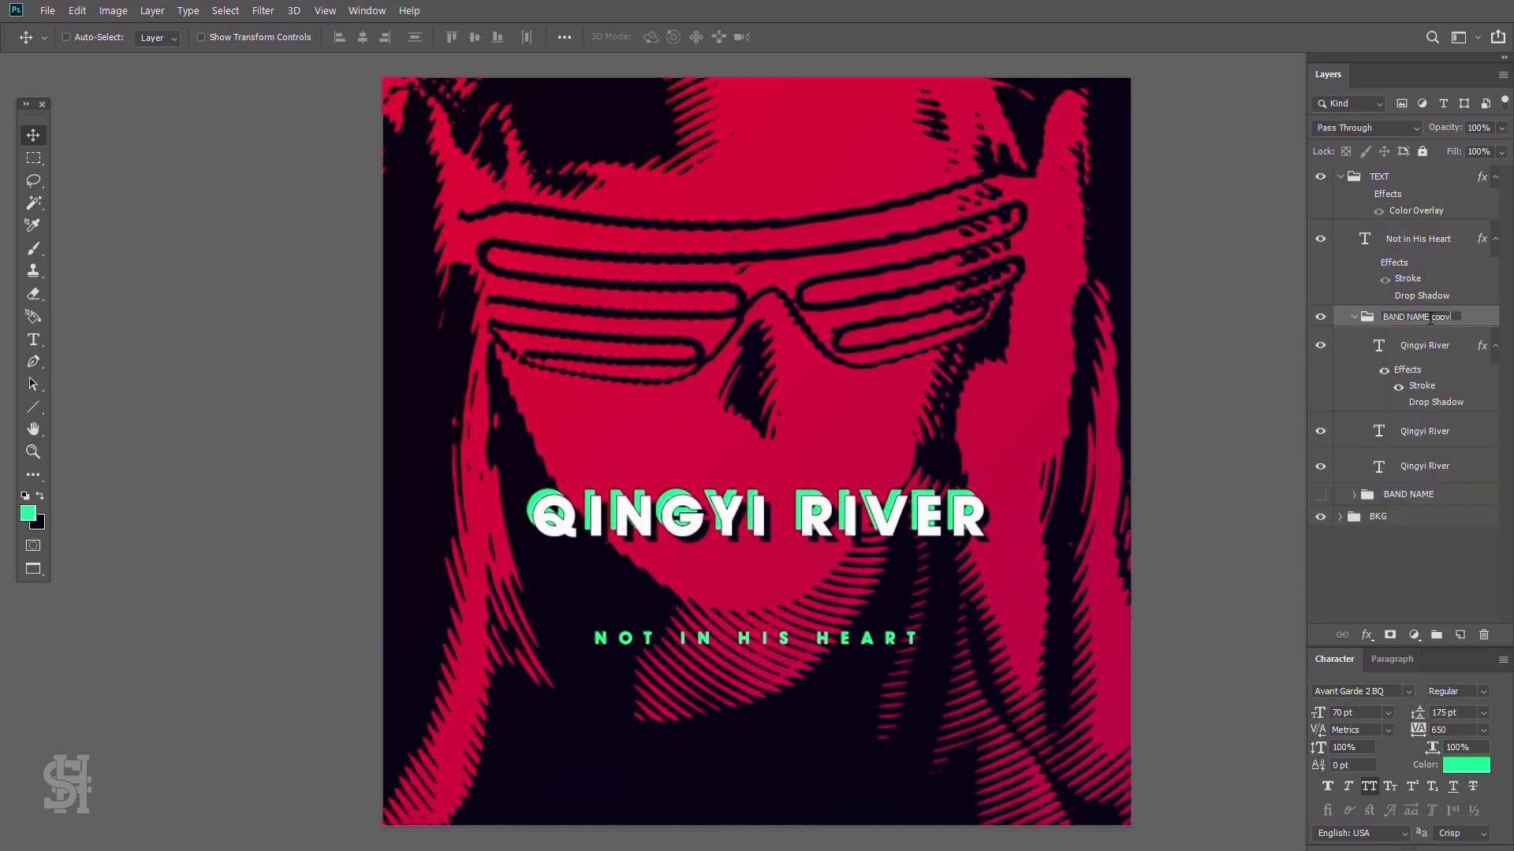
pyautogui.write('BIG')
# - Break each of the three Qingyi River text layers onto two lines
pyautogui.doubleClick(1379, 345)
pyautogui.click(780, 515)
pyautogui.press('Return')
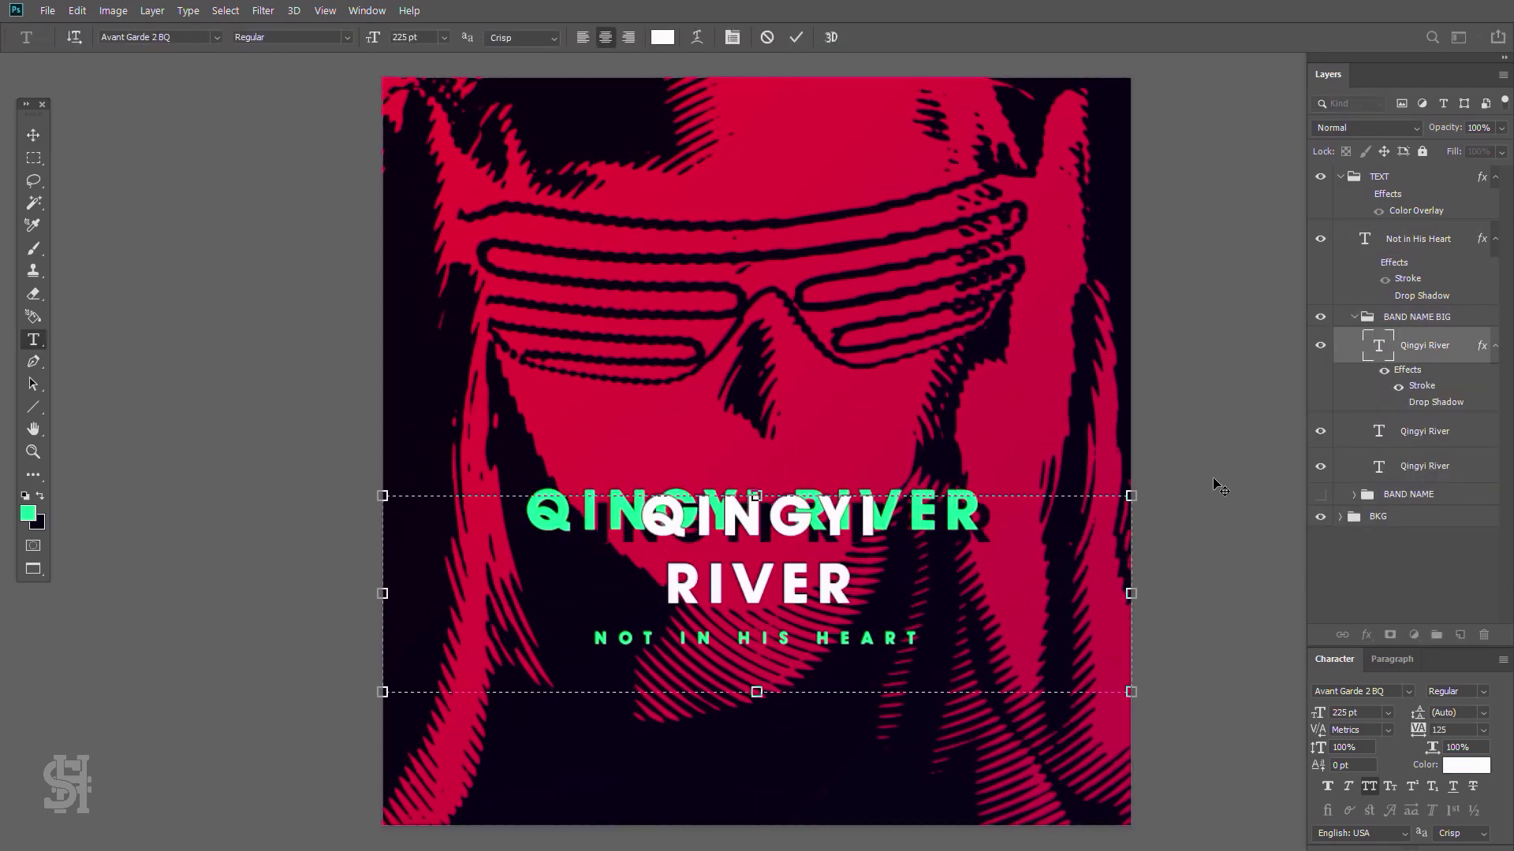
pyautogui.doubleClick(1379, 431)
pyautogui.click(780, 514)
pyautogui.press('Return')
pyautogui.doubleClick(1378, 466)
pyautogui.click(688, 539)
pyautogui.press('Return')
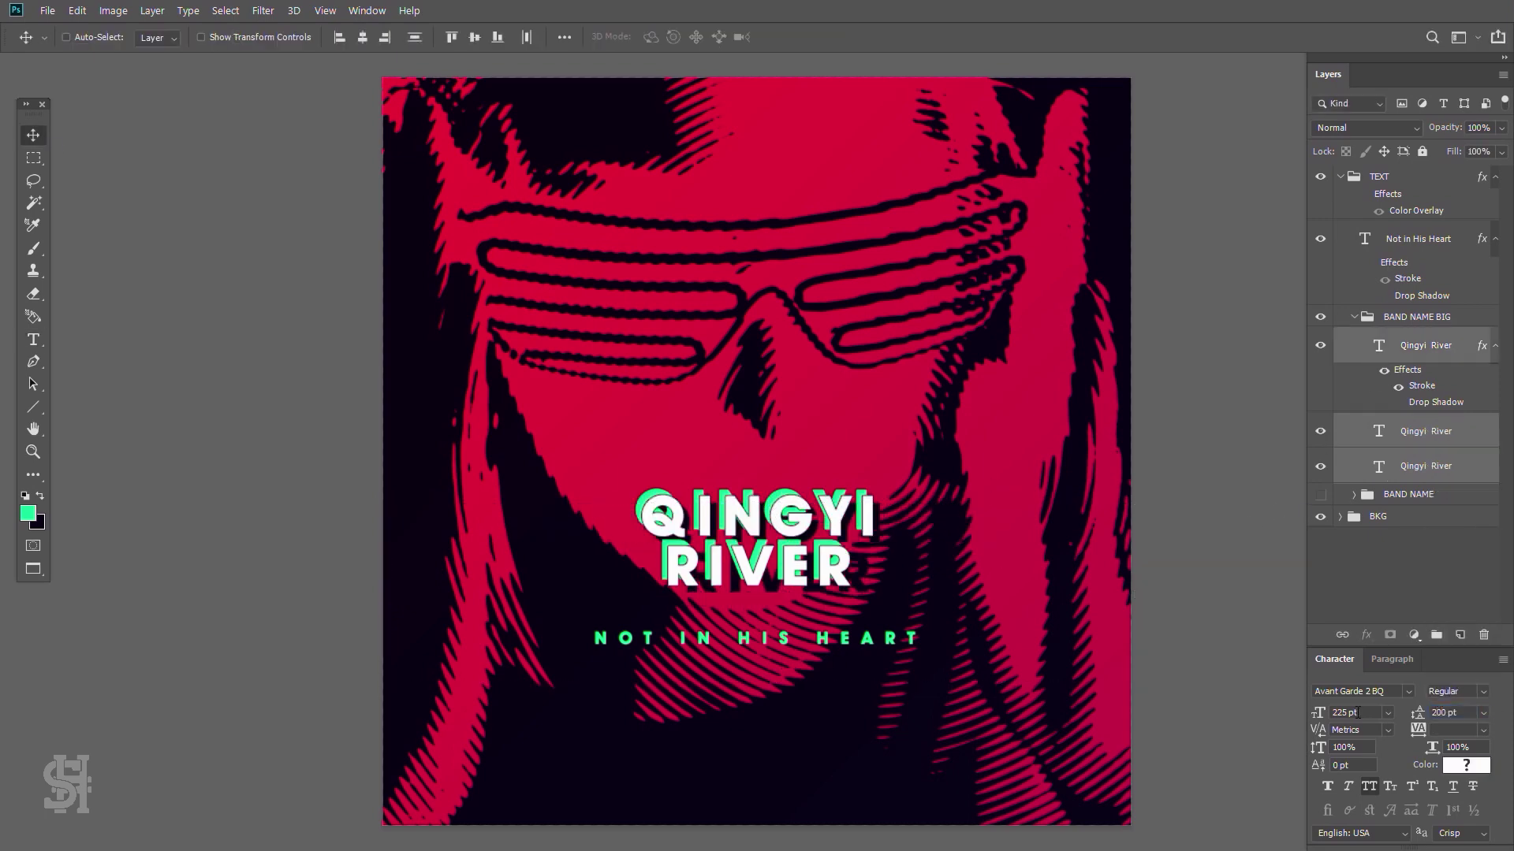
# - Inspect the two-line title at actual size and select the middle Qingyi River layer
pyautogui.press('z')
pyautogui.hotkey('ctrl', '1')
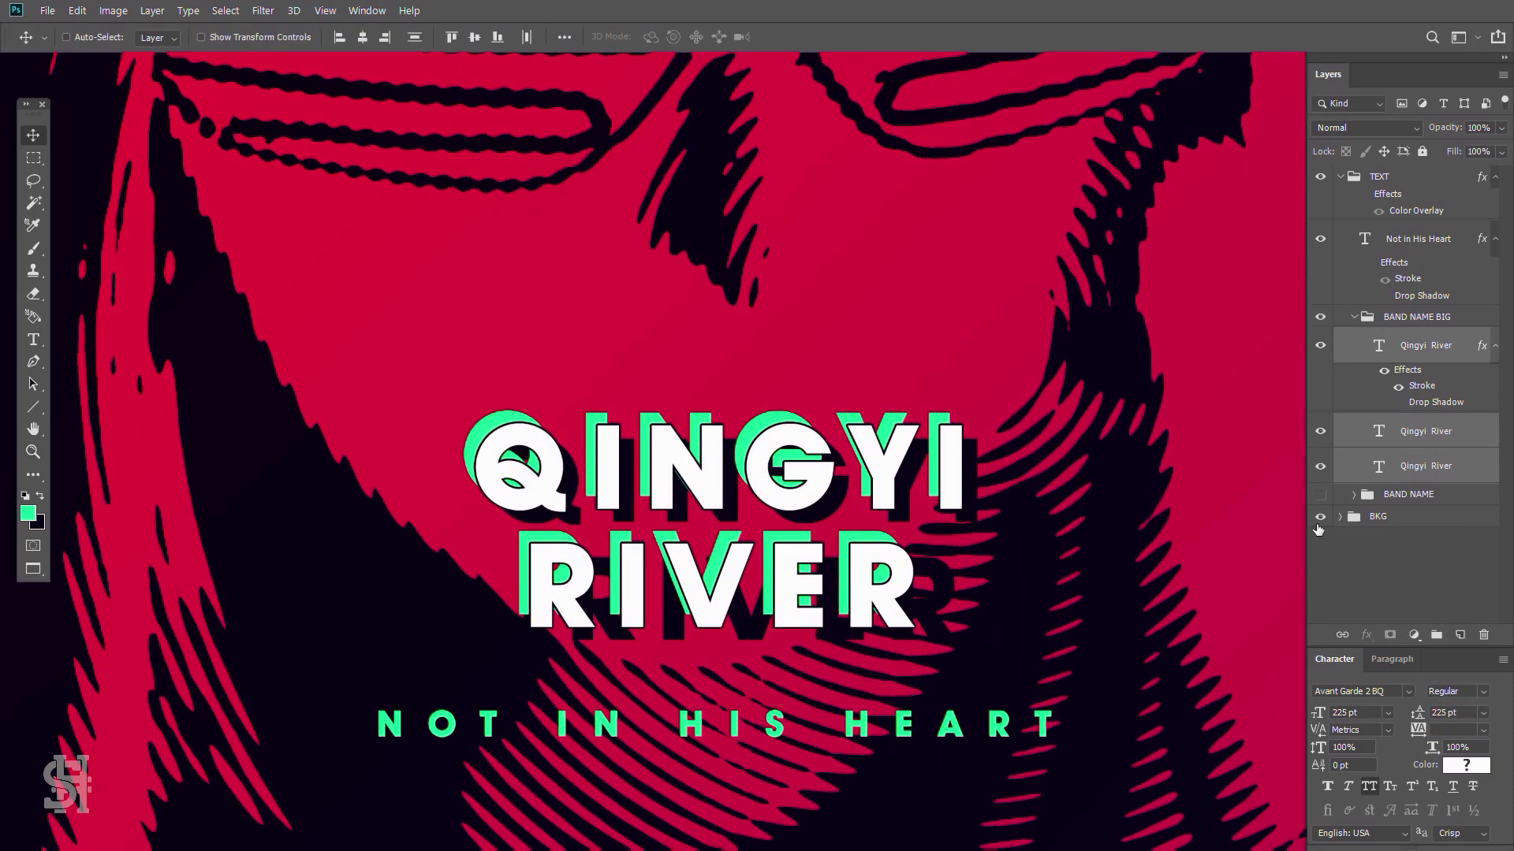
pyautogui.keyDown('ctrl'); pyautogui.click(956, 506); pyautogui.keyUp('ctrl')
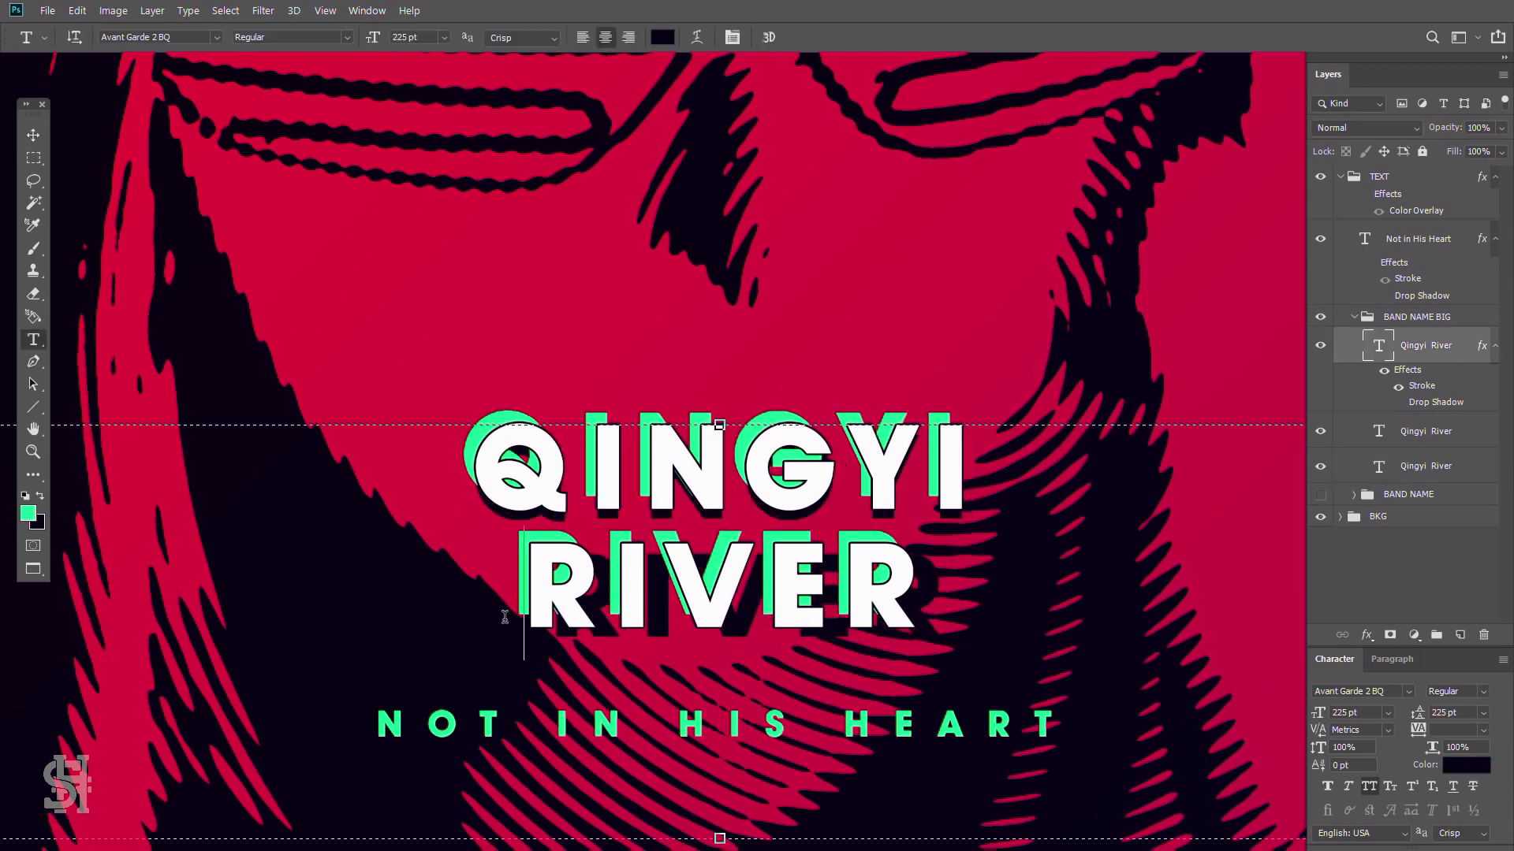
pyautogui.doubleClick(1378, 466)
pyautogui.press('Escape')
pyautogui.press('v')
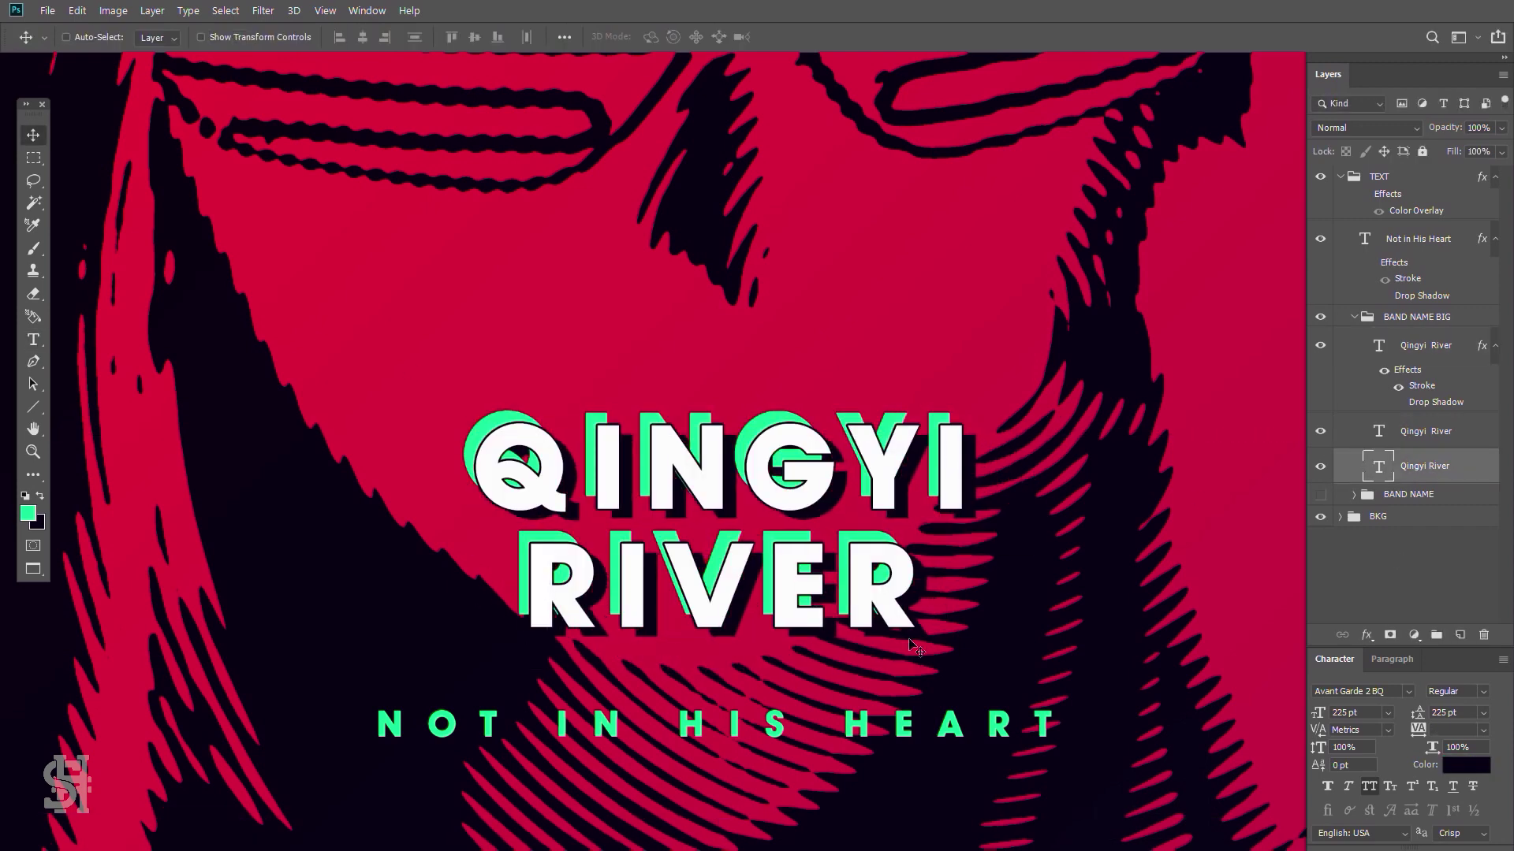
pyautogui.click(1364, 439)
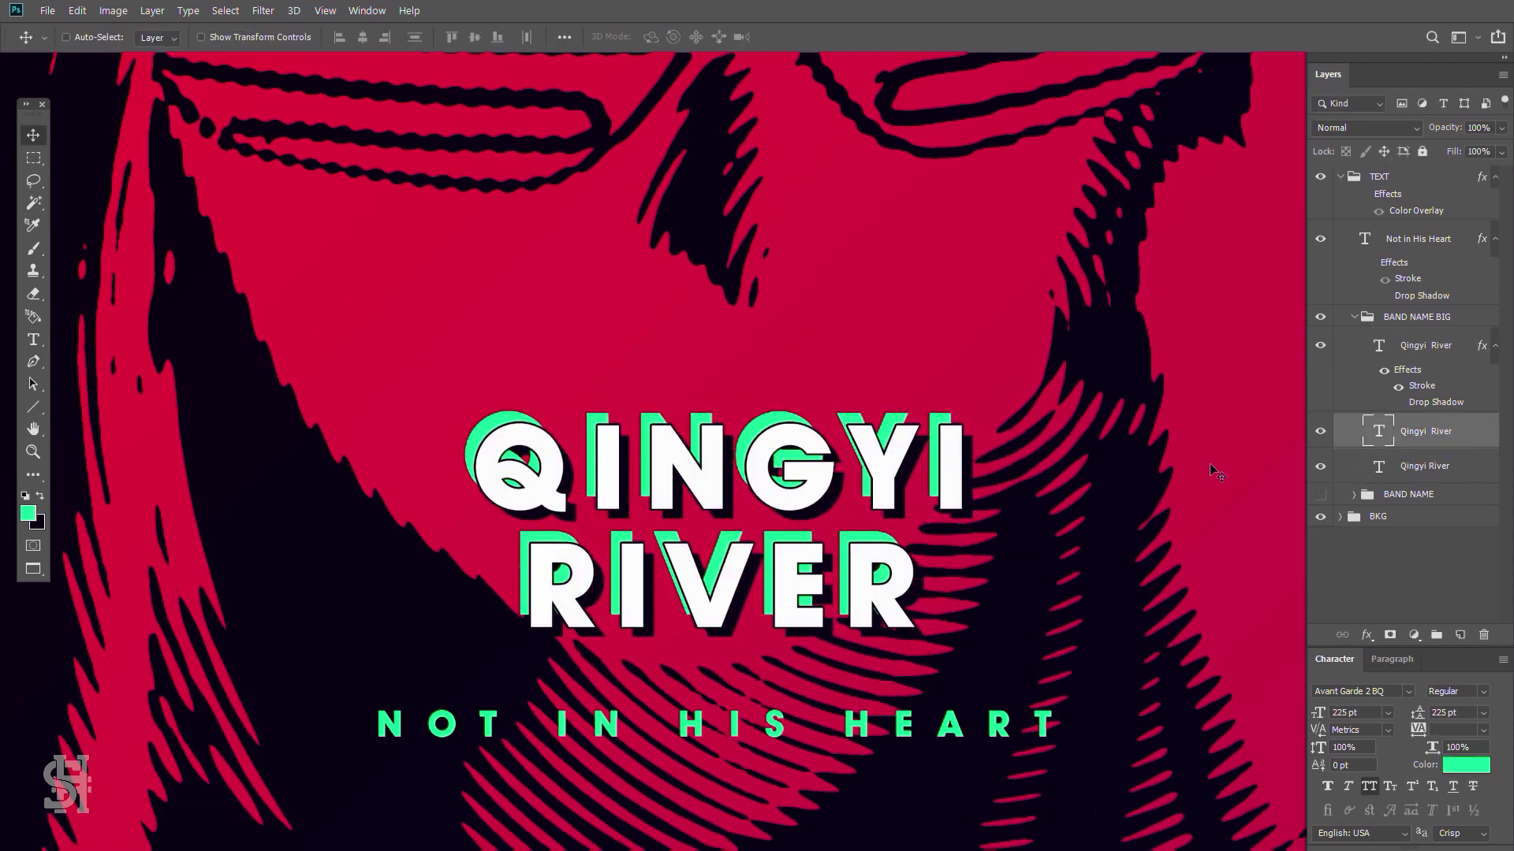
pyautogui.press('z')
pyautogui.hotkey('ctrl', '0')
# - Scale up the QINGYI RIVER title with Free Transform
pyautogui.click(34, 135)
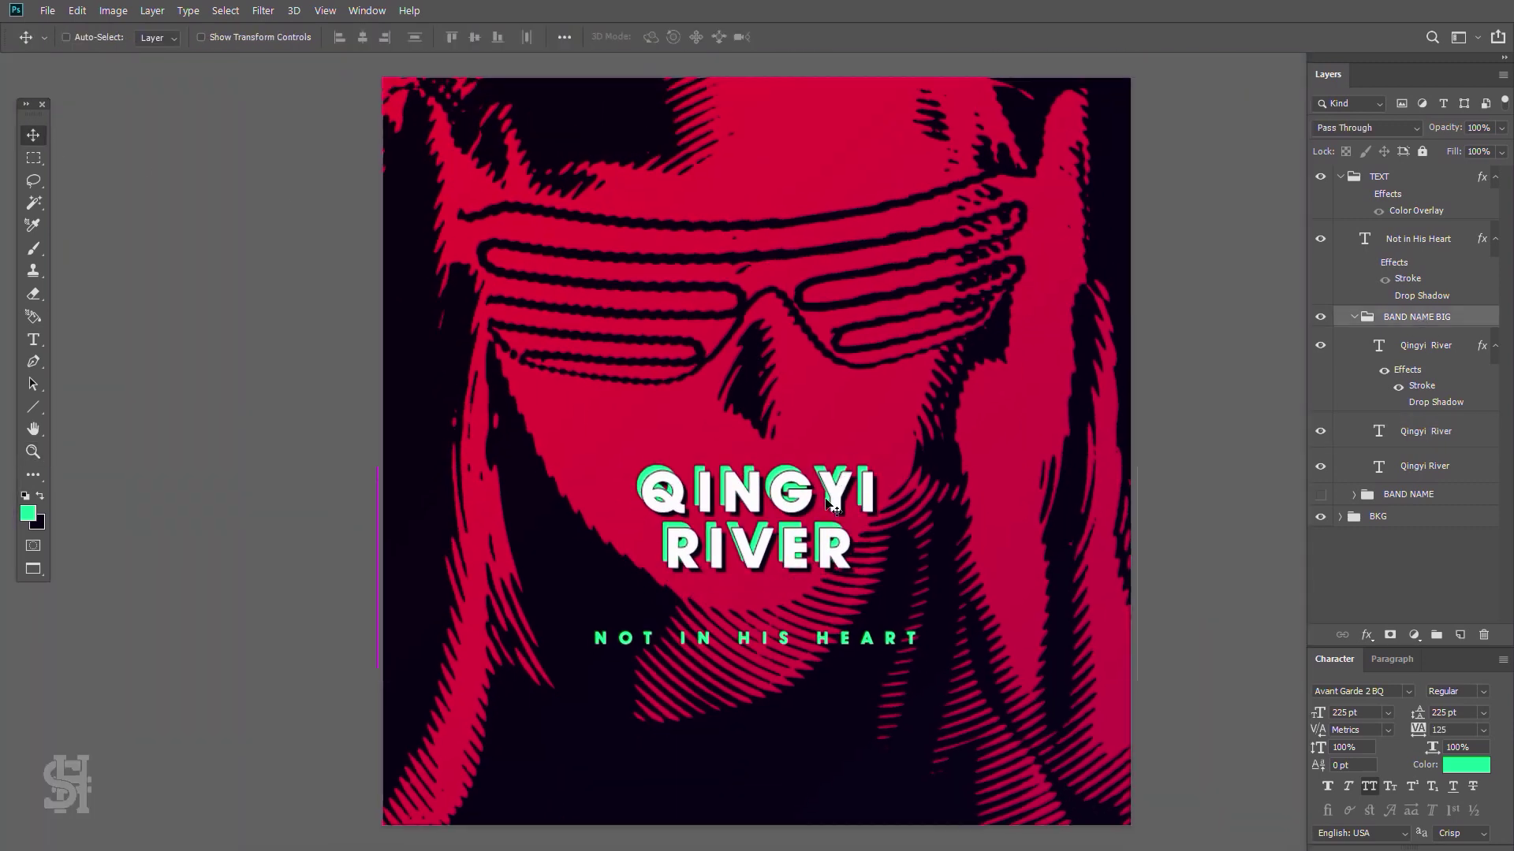
pyautogui.hotkey('ctrl', 't')
pyautogui.moveTo(1165, 463); pyautogui.dragTo(1187, 394)
pyautogui.press('Return')
pyautogui.hotkey('ctrl', '+')
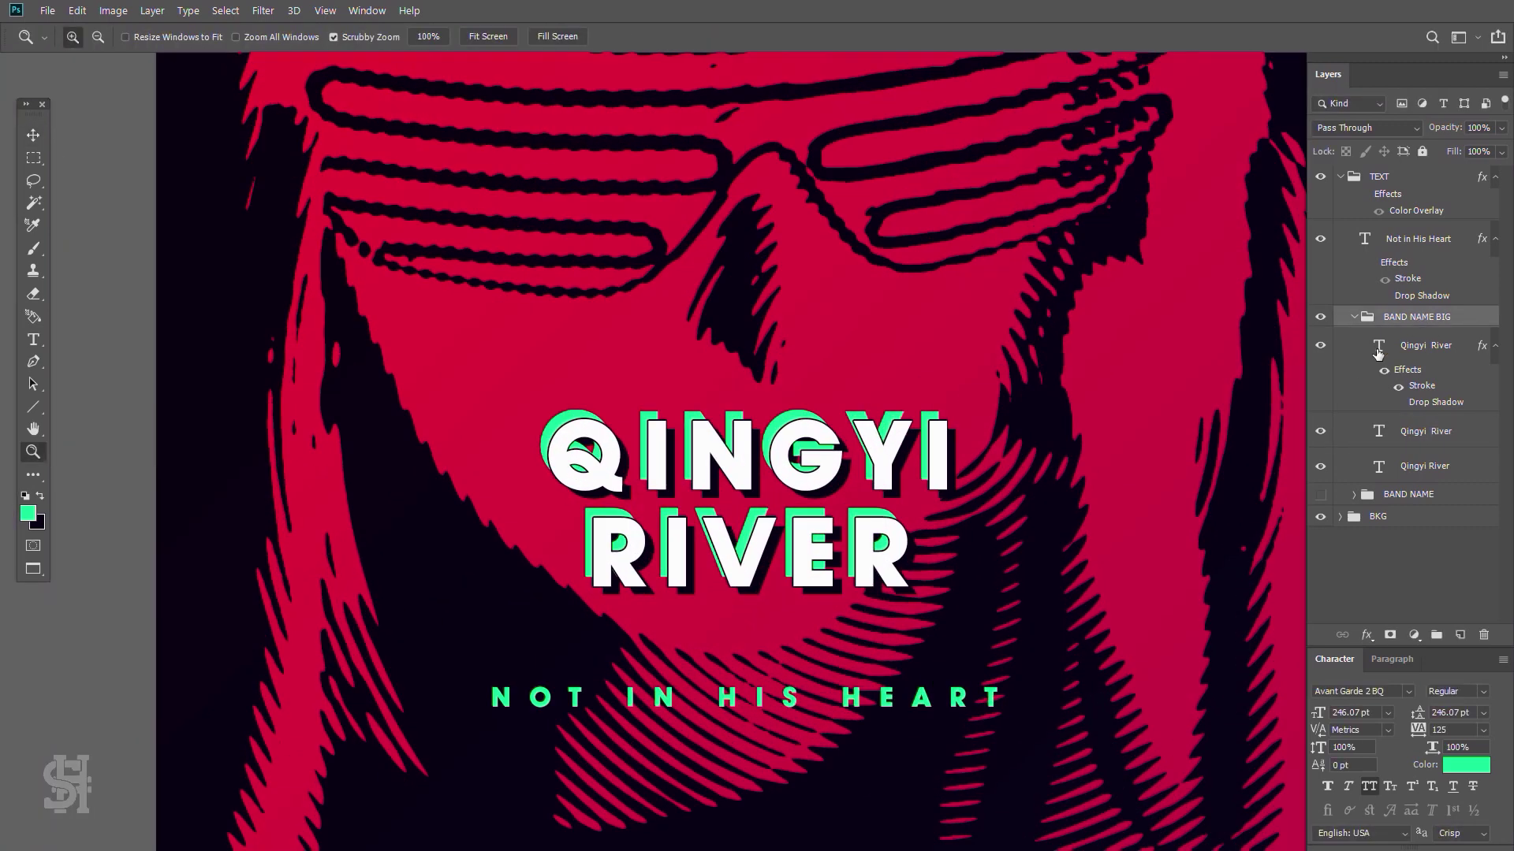
# - Set the title's Stroke size to 6 and switch its fill to a gradient
pyautogui.doubleClick(1422, 385)
pyautogui.write('6')
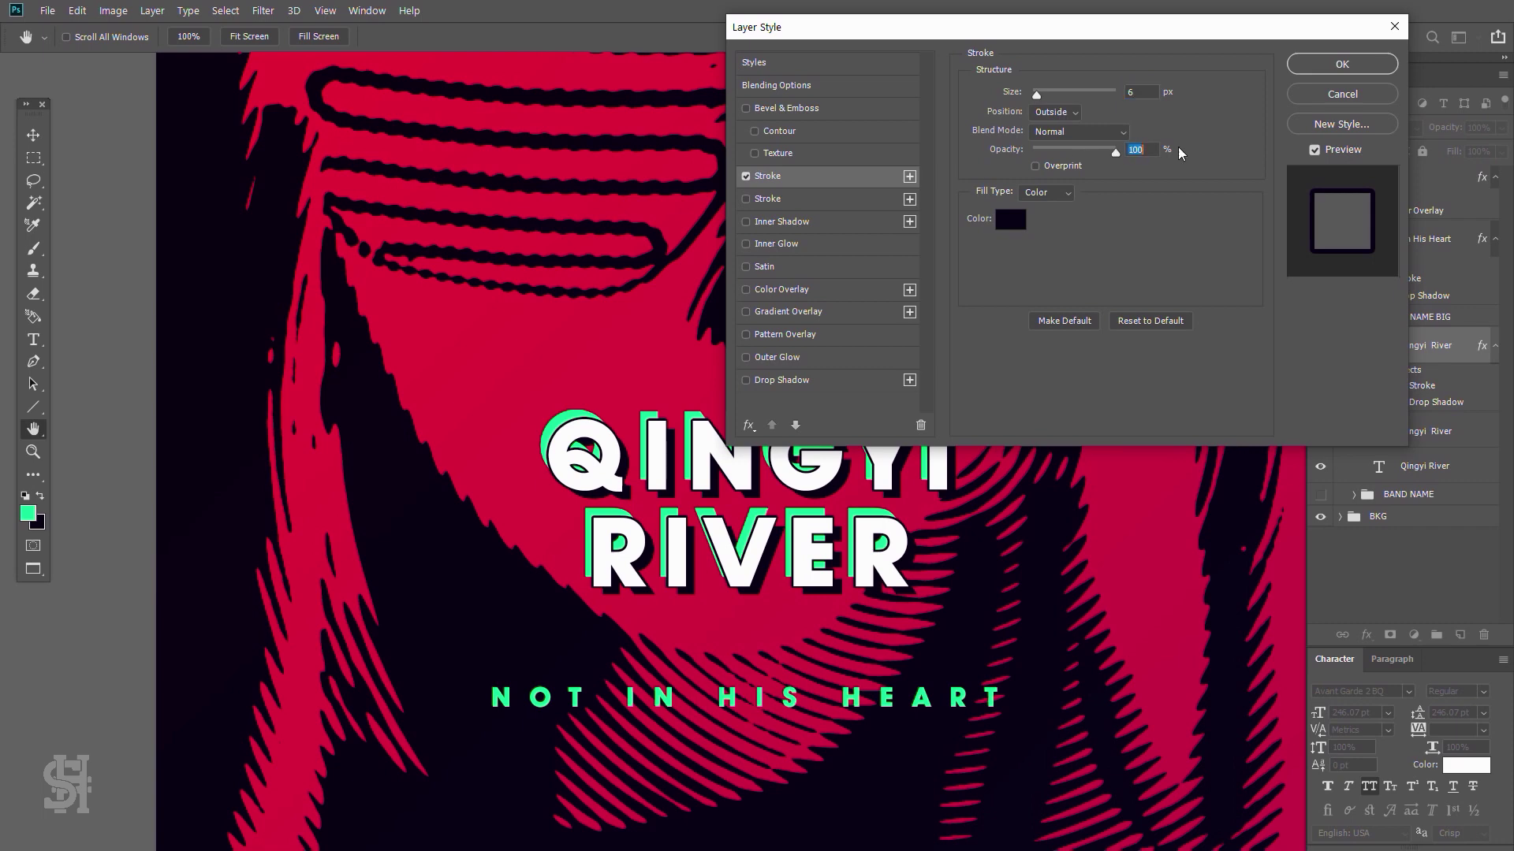
pyautogui.click(1048, 192)
pyautogui.click(1046, 222)
# - Set the stroke gradient's colours by sampling from the cover, set its angle, and close the settings
pyautogui.doubleClick(1093, 547)
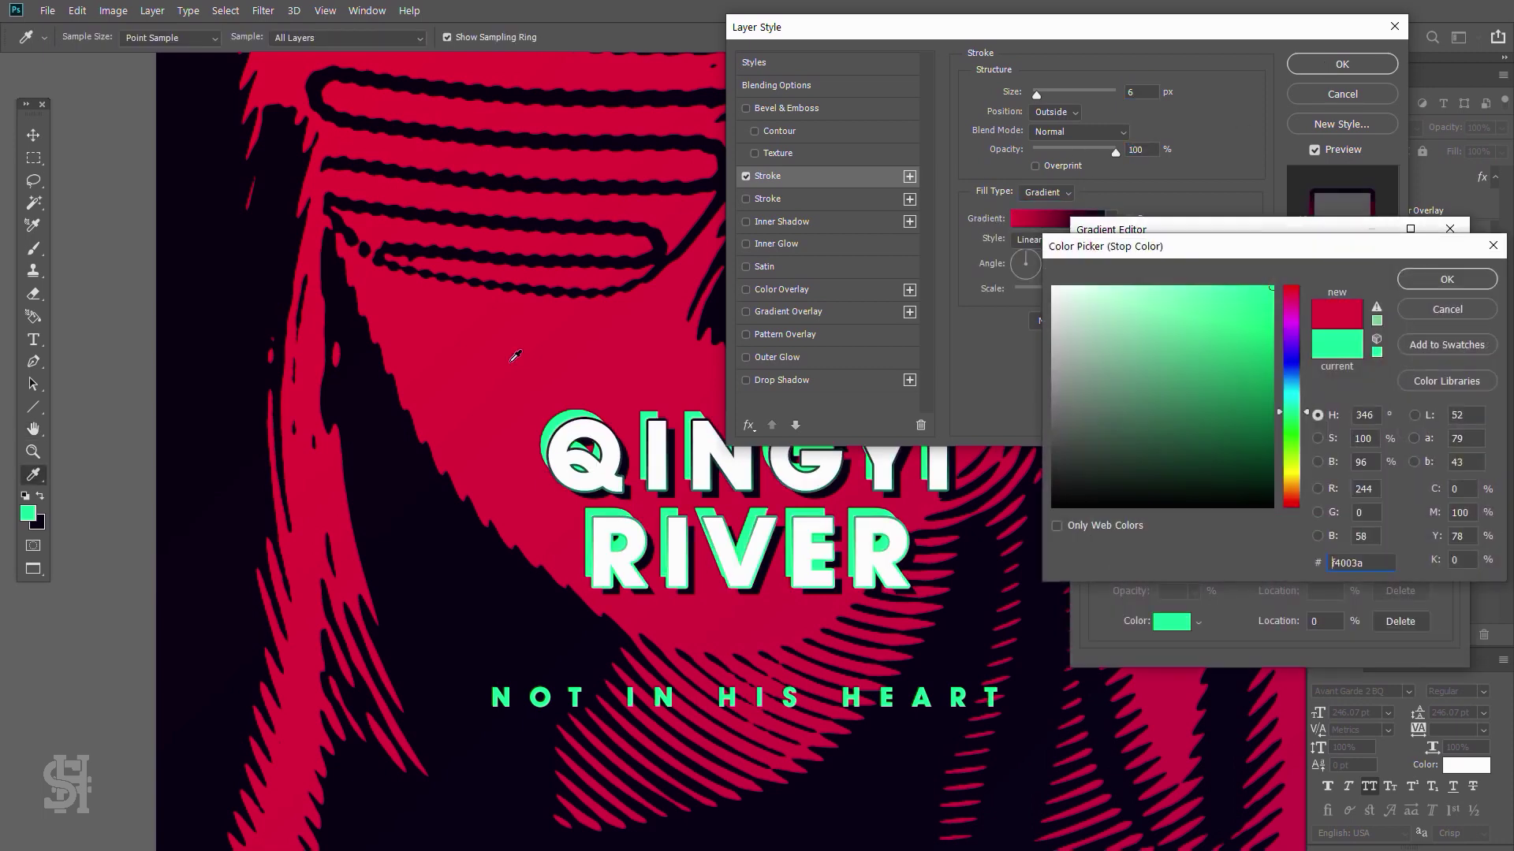
pyautogui.click(1358, 284)
pyautogui.doubleClick(1444, 547)
pyautogui.click(1453, 283)
pyautogui.click(1017, 263)
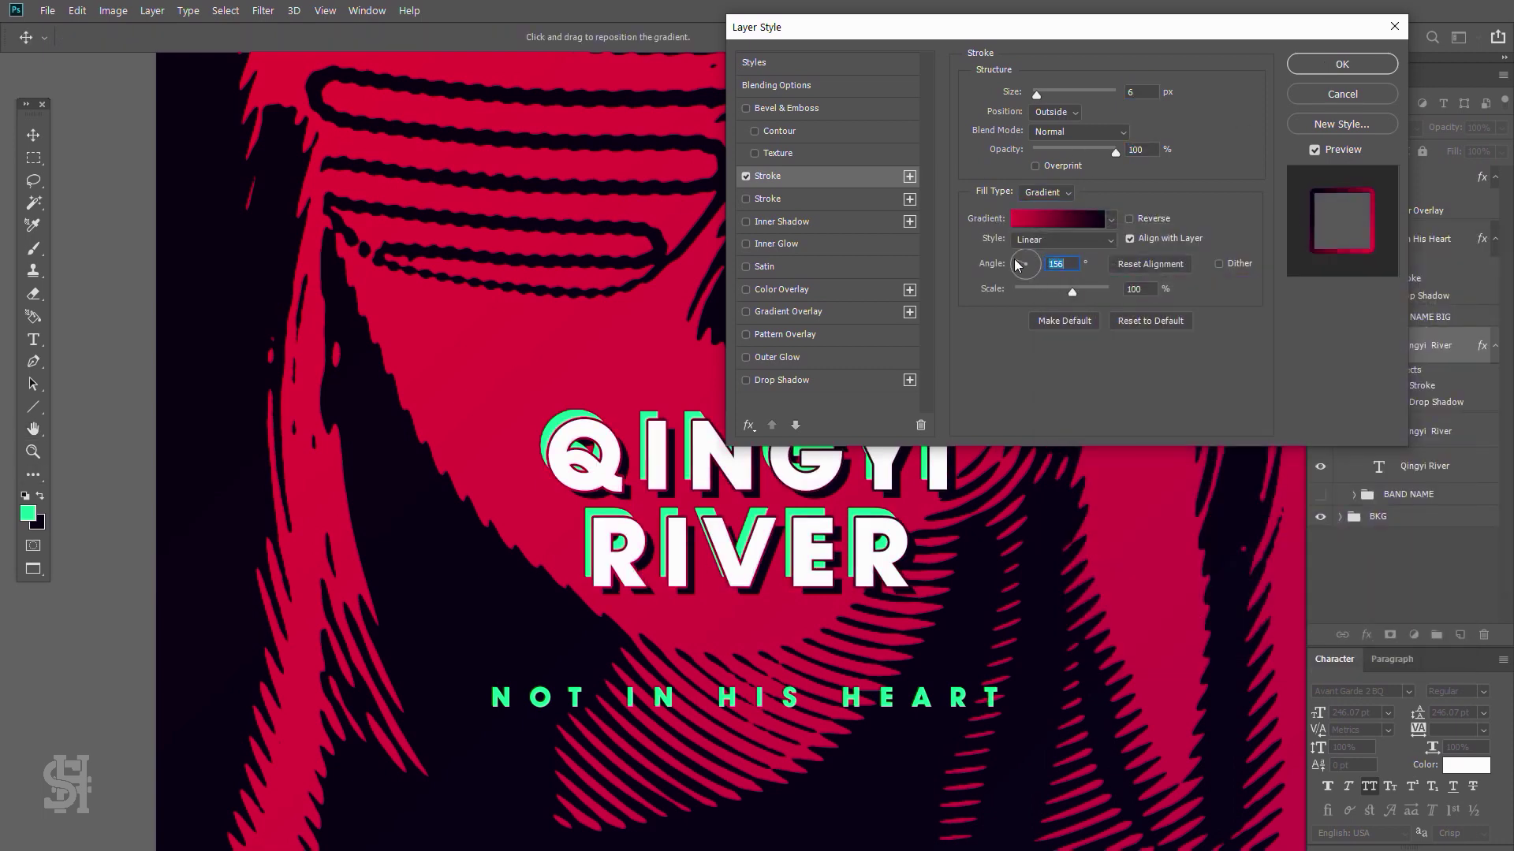
pyautogui.click(1041, 203)
pyautogui.press('Return')
pyautogui.hotkey('ctrl', '-')
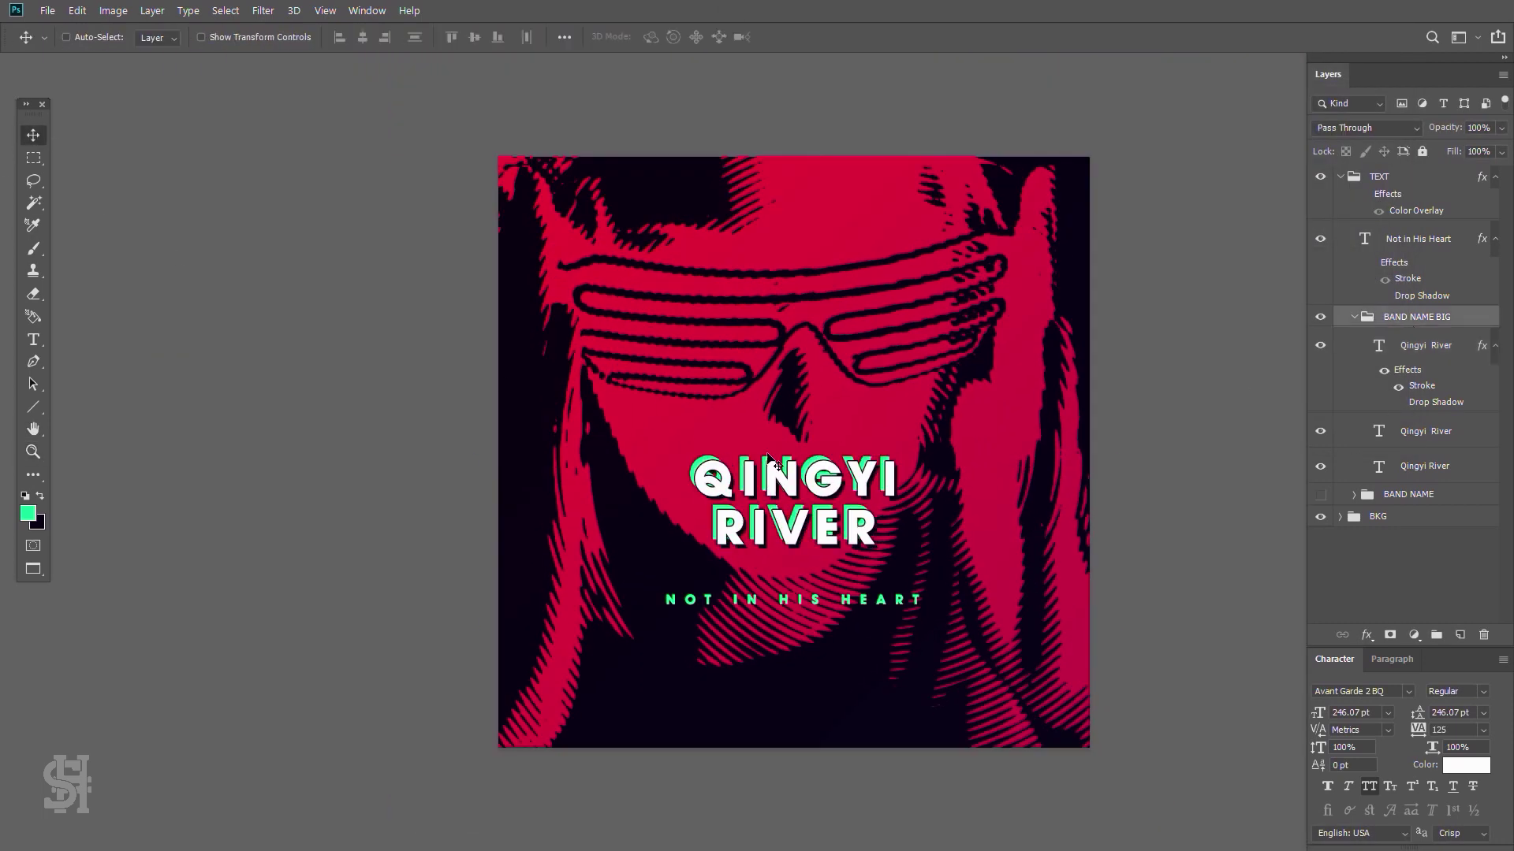
# - Enlarge the title further, confirm the thicker stroke, and nudge the mint shadow layer left
pyautogui.hotkey('ctrl', 't')
pyautogui.moveTo(1065, 456); pyautogui.dragTo(898, 493)
pyautogui.press('Return')
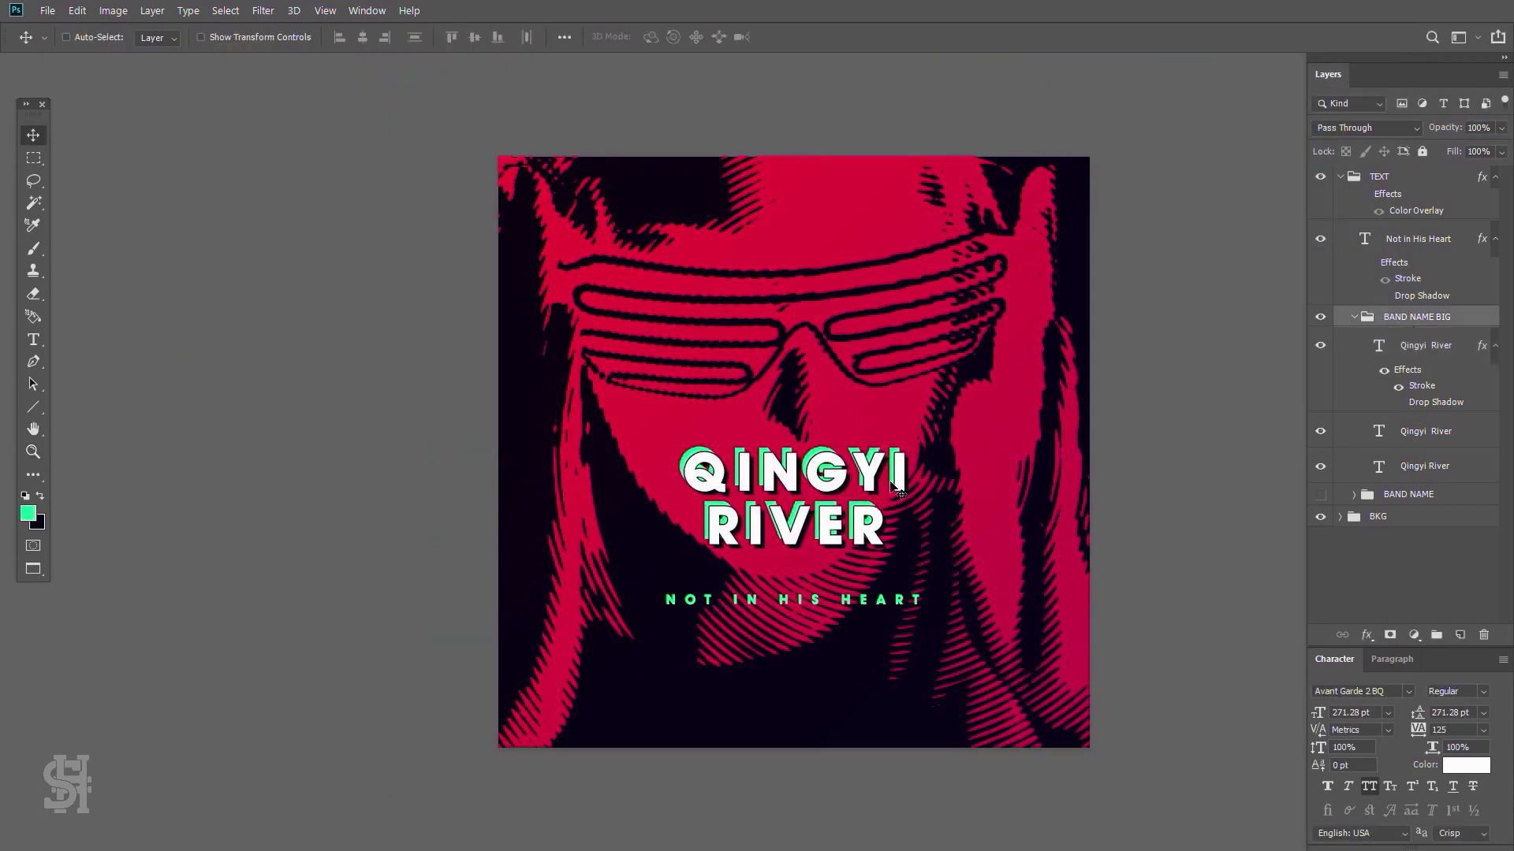
pyautogui.doubleClick(1422, 386)
pyautogui.write('8')
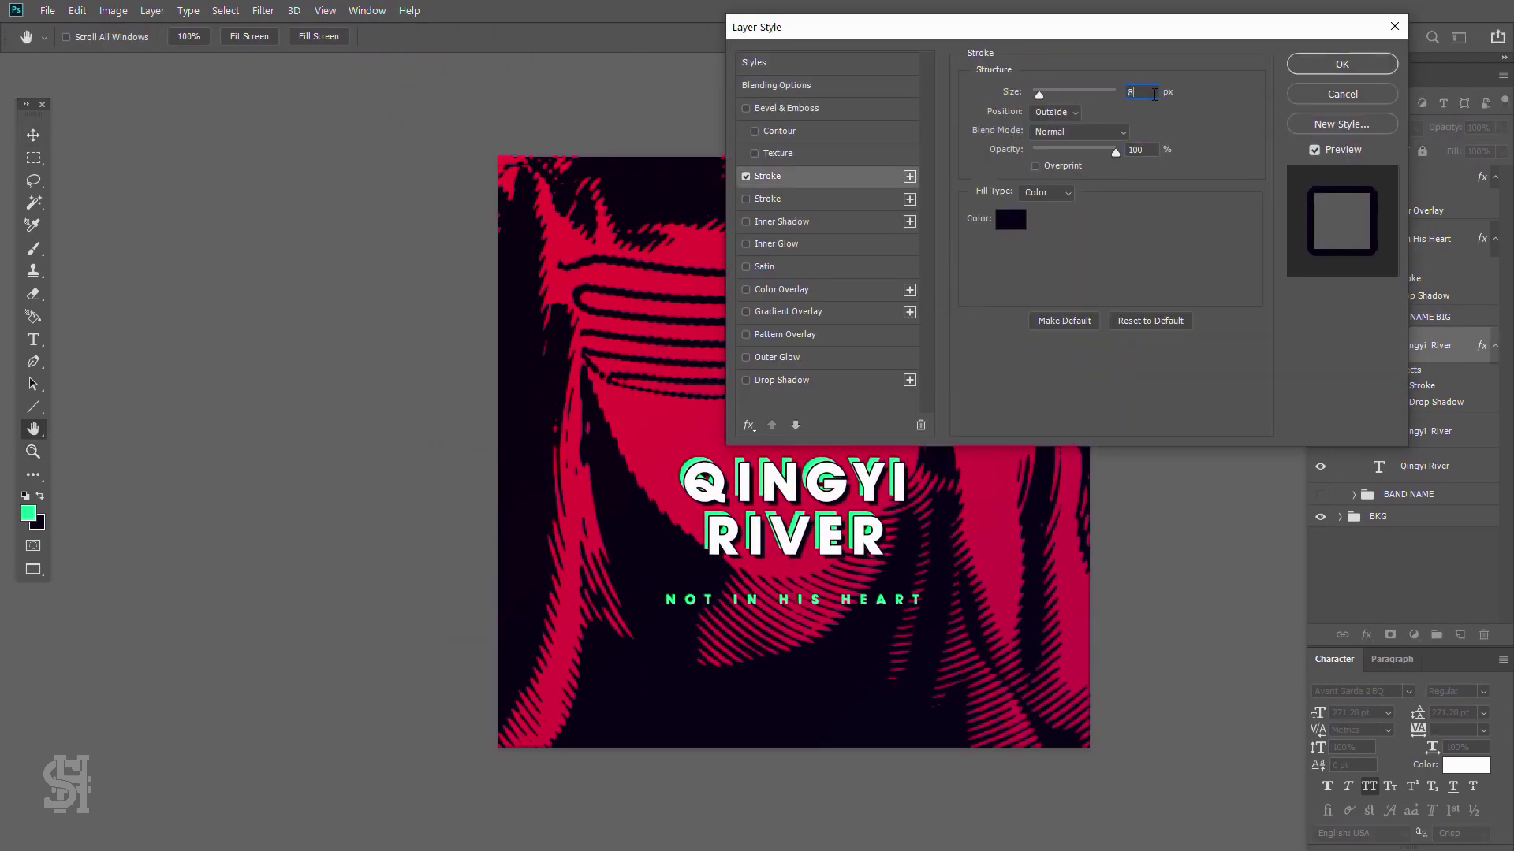
pyautogui.press('Return')
pyautogui.hotkey('ctrl', '+')
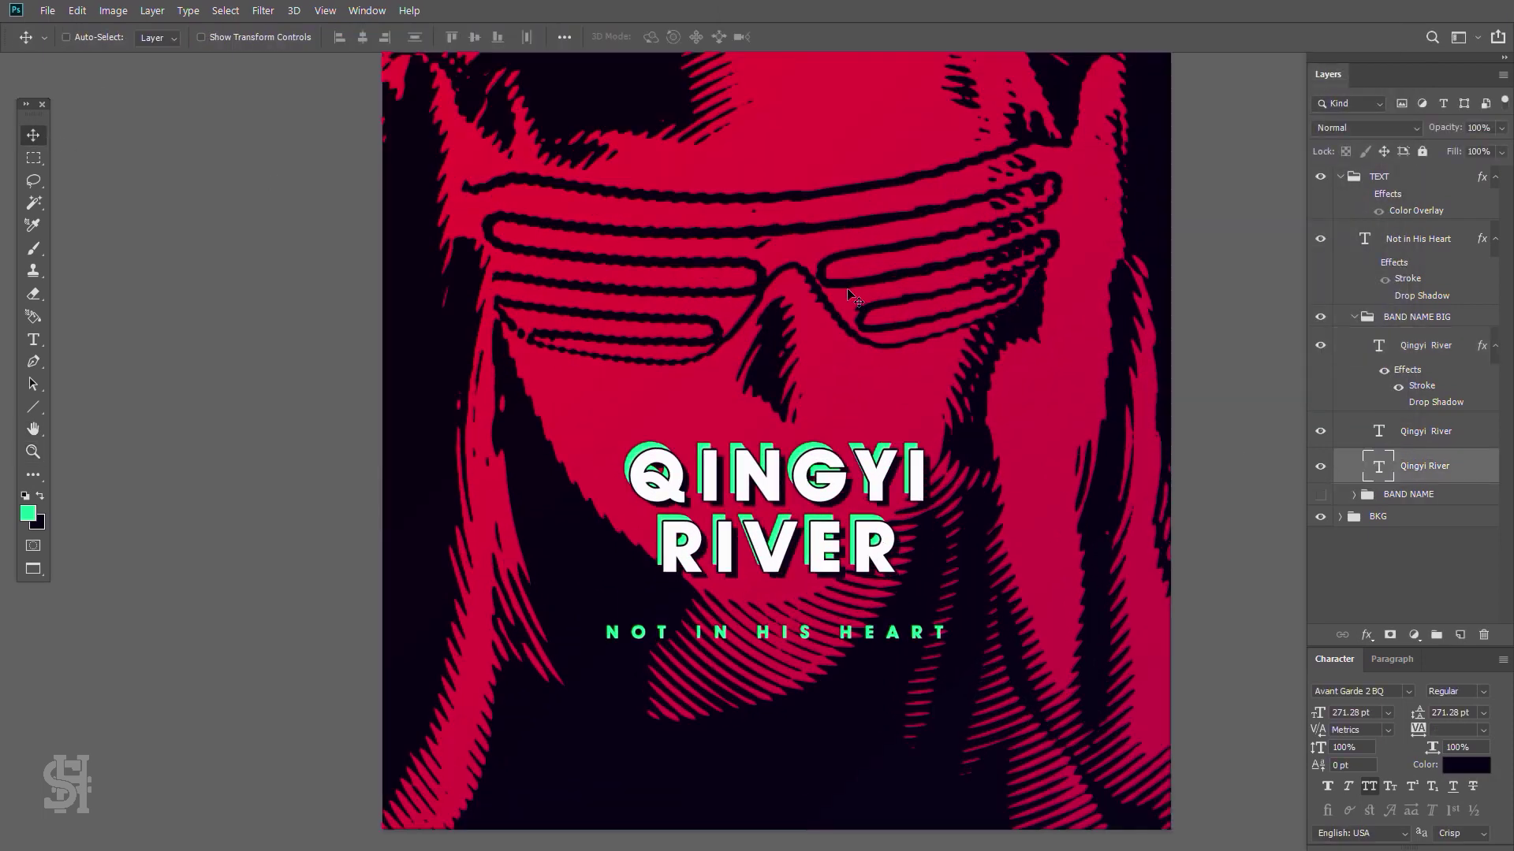
pyautogui.click(1358, 436)
pyautogui.hotkey('shift', 'Left')
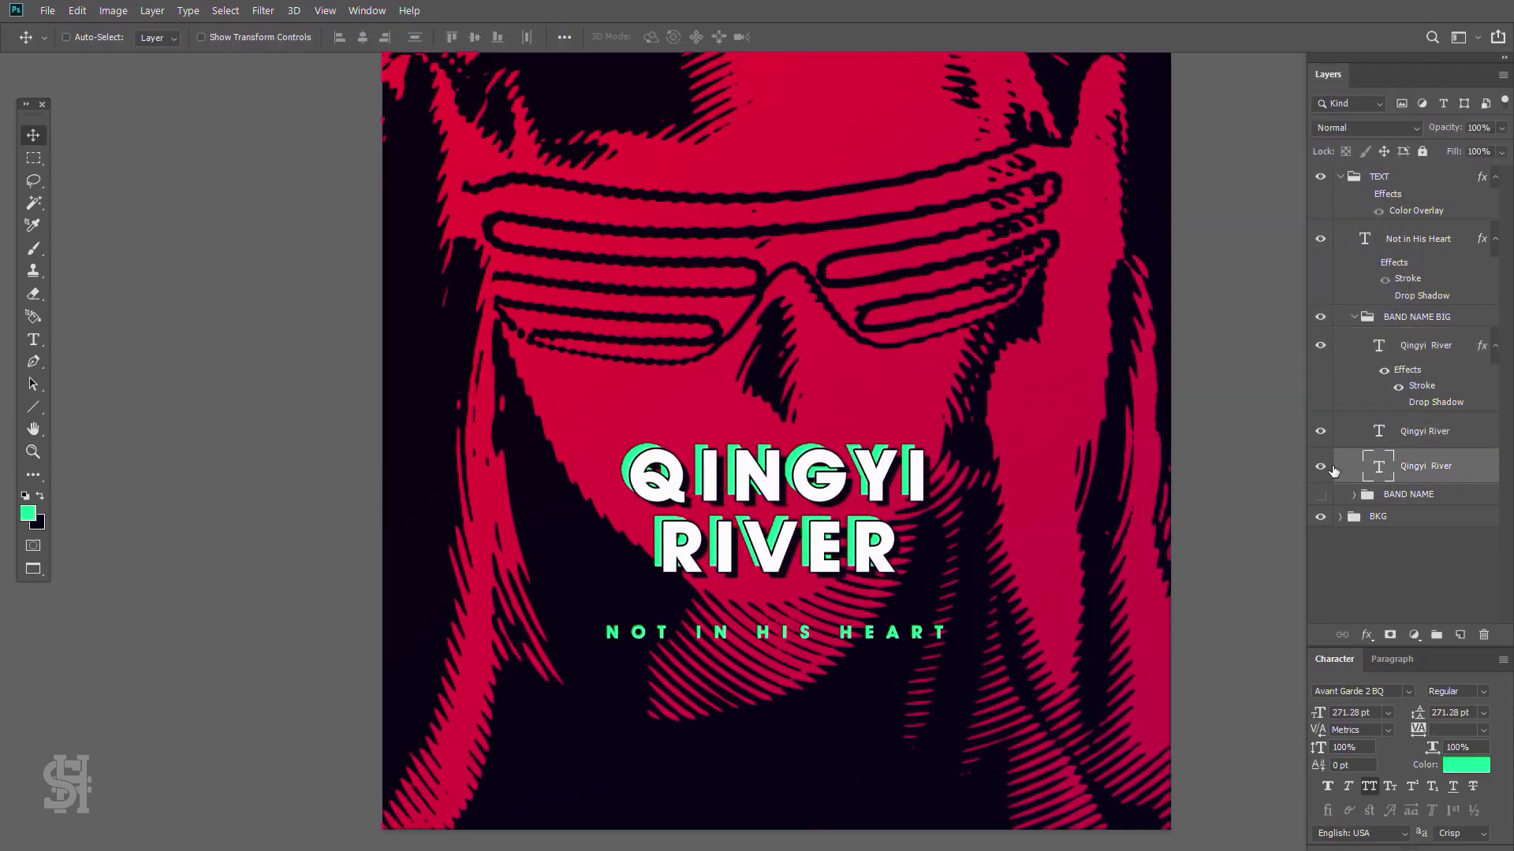
# - Move the subtitle closer under the title, resize it to 60, and make it white
pyautogui.hotkey('ctrl', '-')
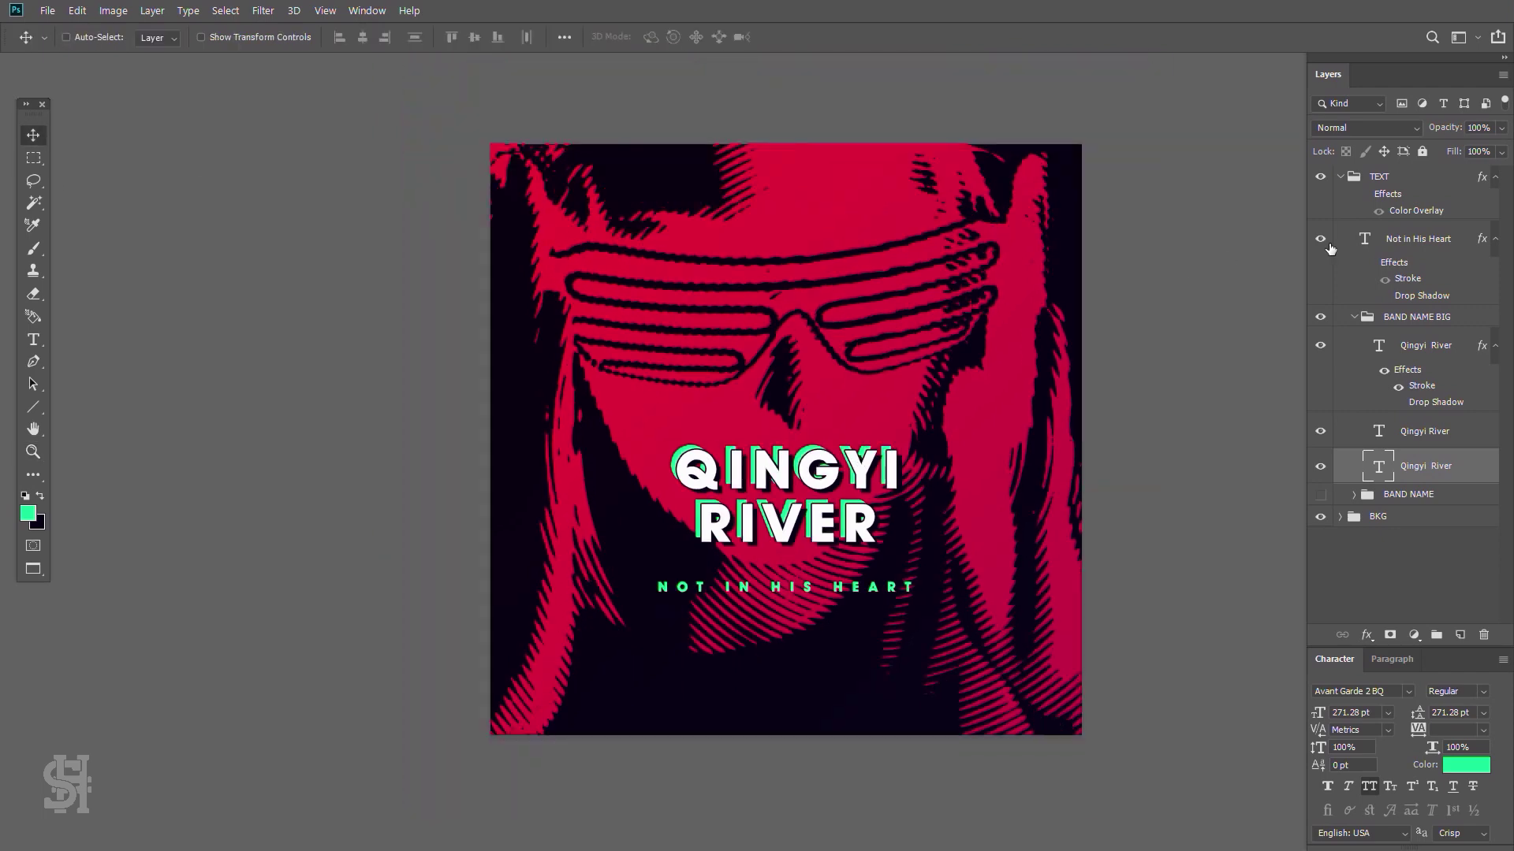
pyautogui.moveTo(874, 583); pyautogui.dragTo(872, 646)
pyautogui.write('60')
pyautogui.press('Return')
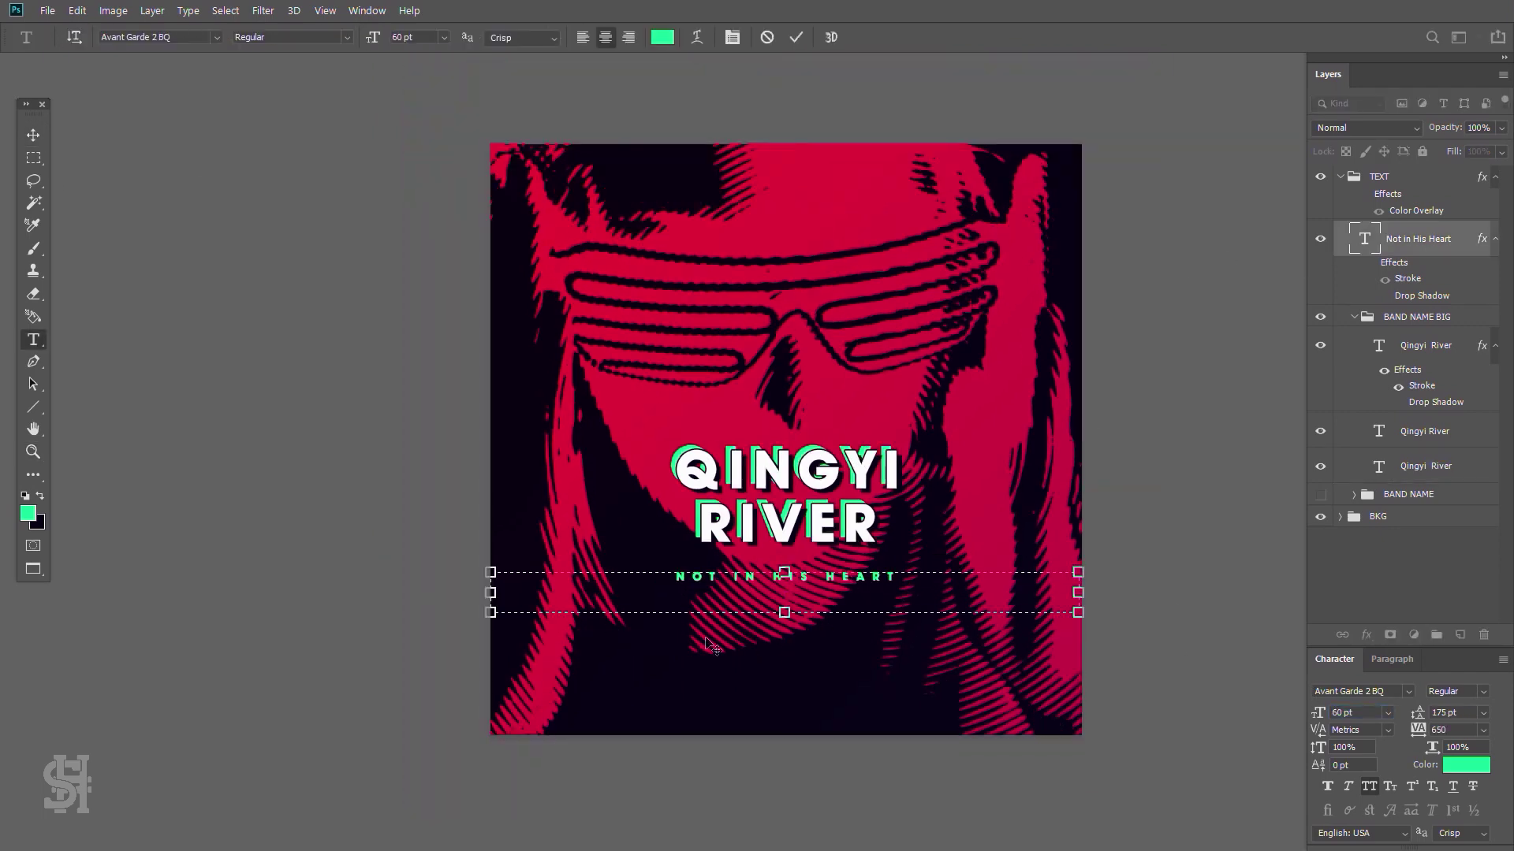
pyautogui.click(33, 135)
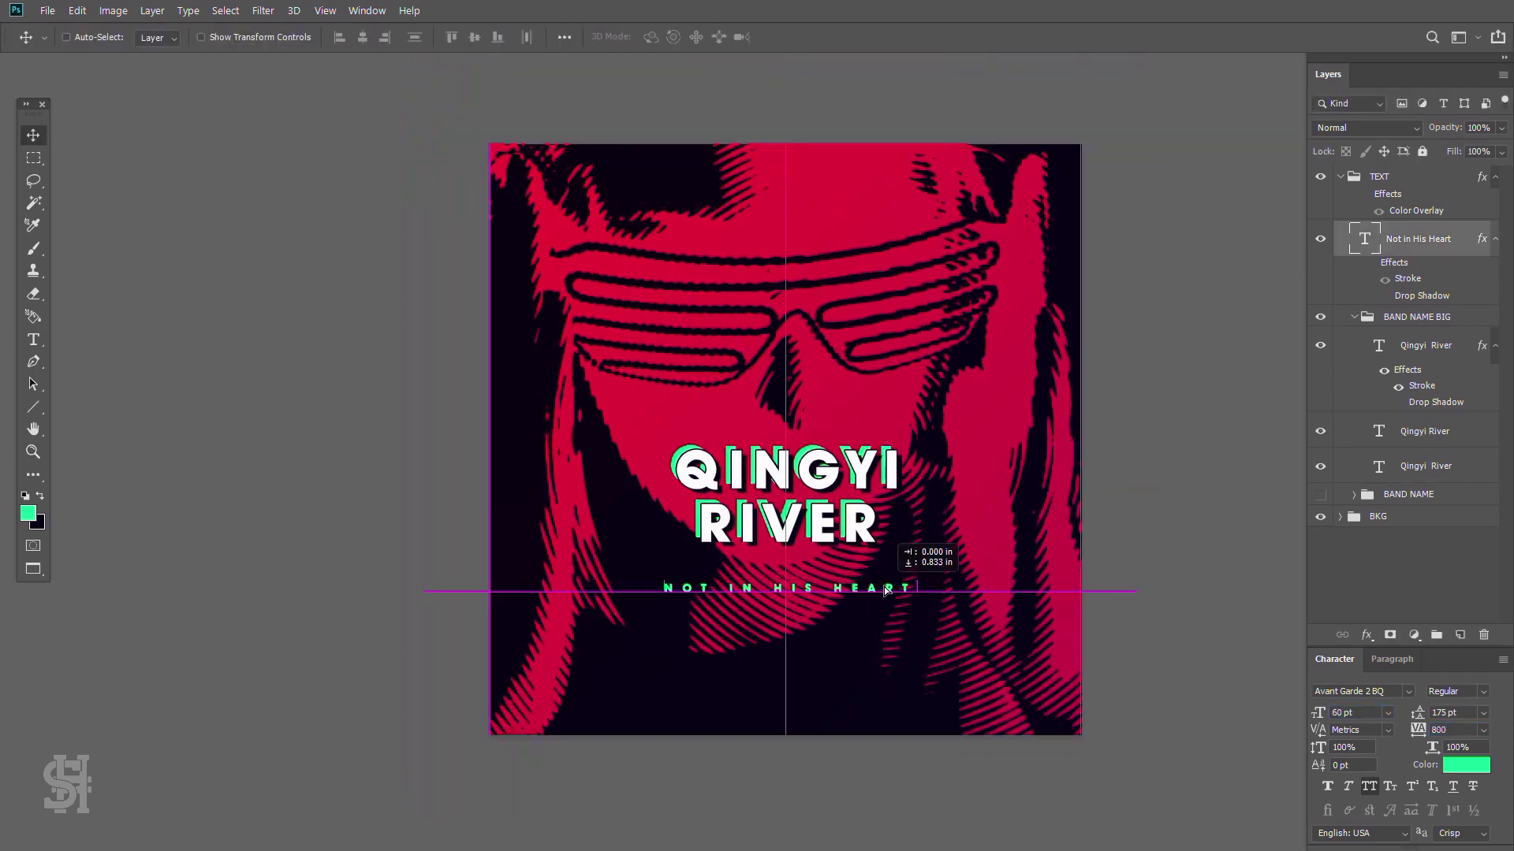
pyautogui.click(28, 514)
pyautogui.click(1446, 281)
pyautogui.press('z')
pyautogui.hotkey('ctrl', '+')
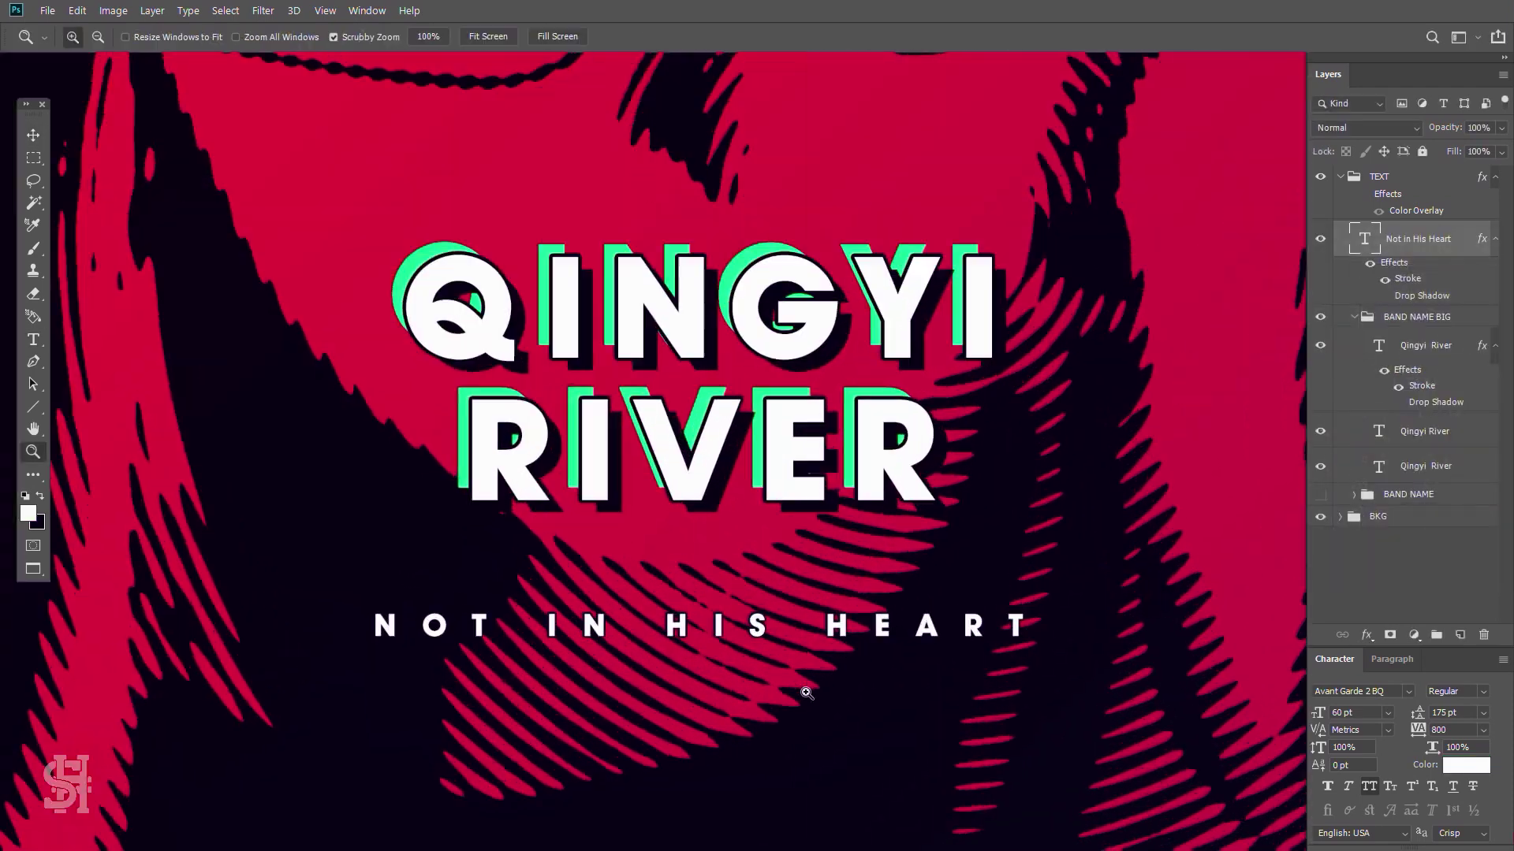
# - Give the subtitle's drop shadow a mint green colour with adjusted distance and angle
pyautogui.doubleClick(1388, 299)
pyautogui.click(1280, 116)
pyautogui.click(1446, 277)
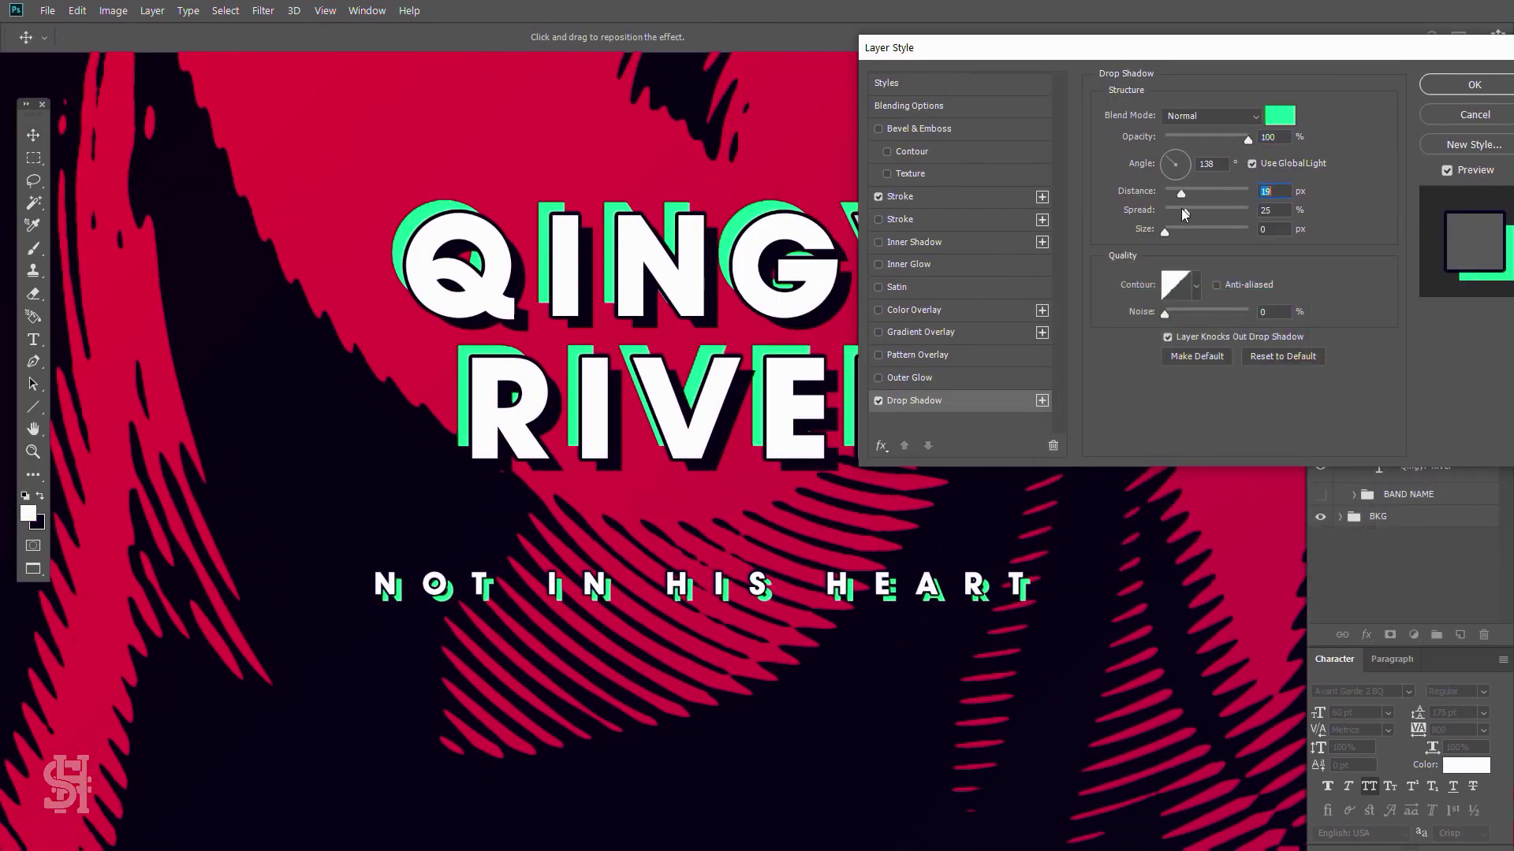
pyautogui.moveTo(1175, 197); pyautogui.dragTo(1168, 157)
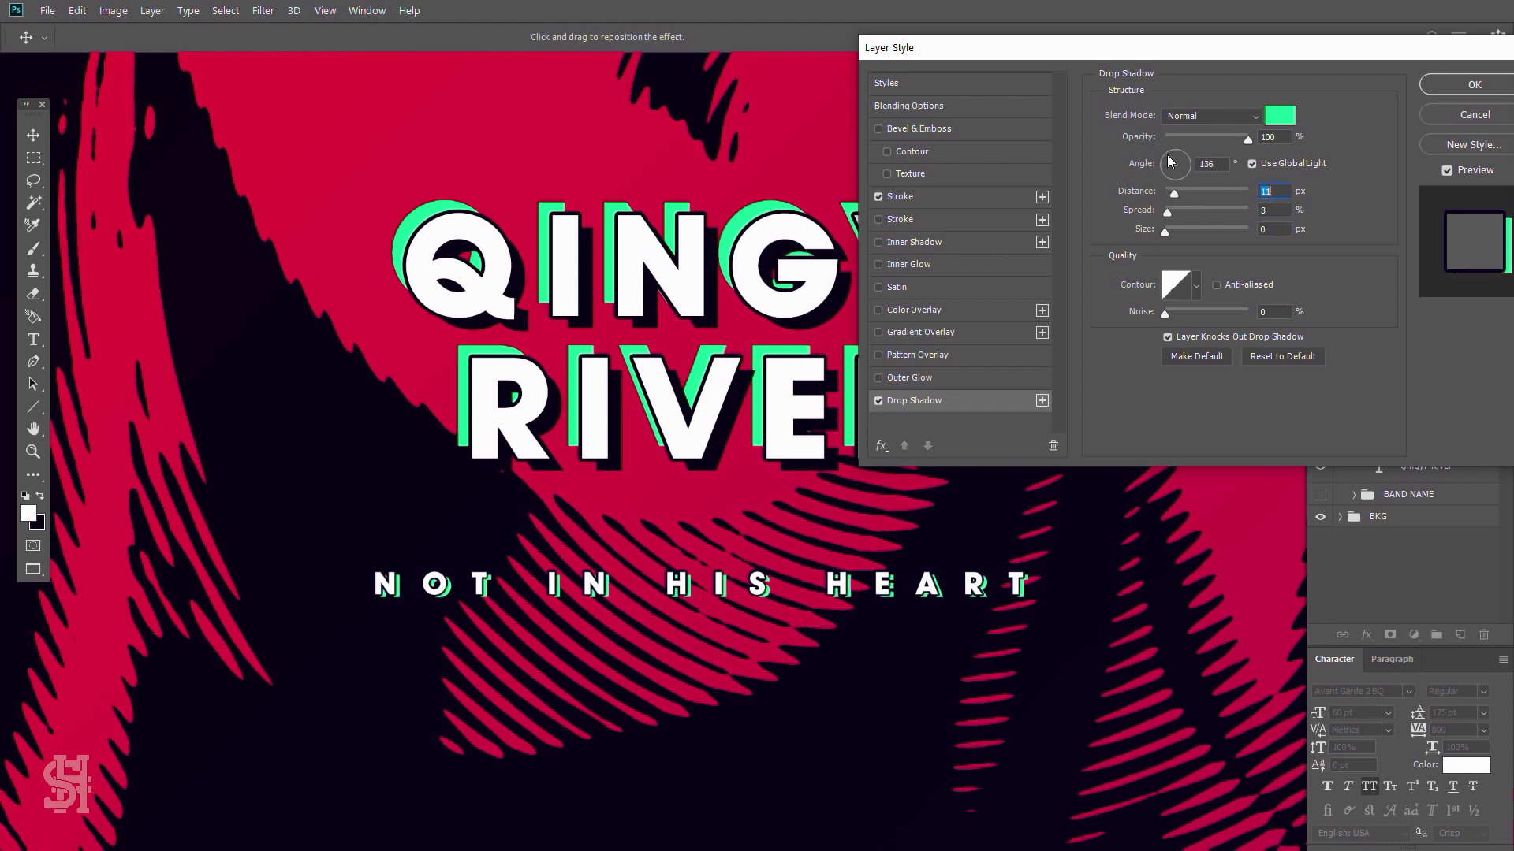
pyautogui.click(1466, 84)
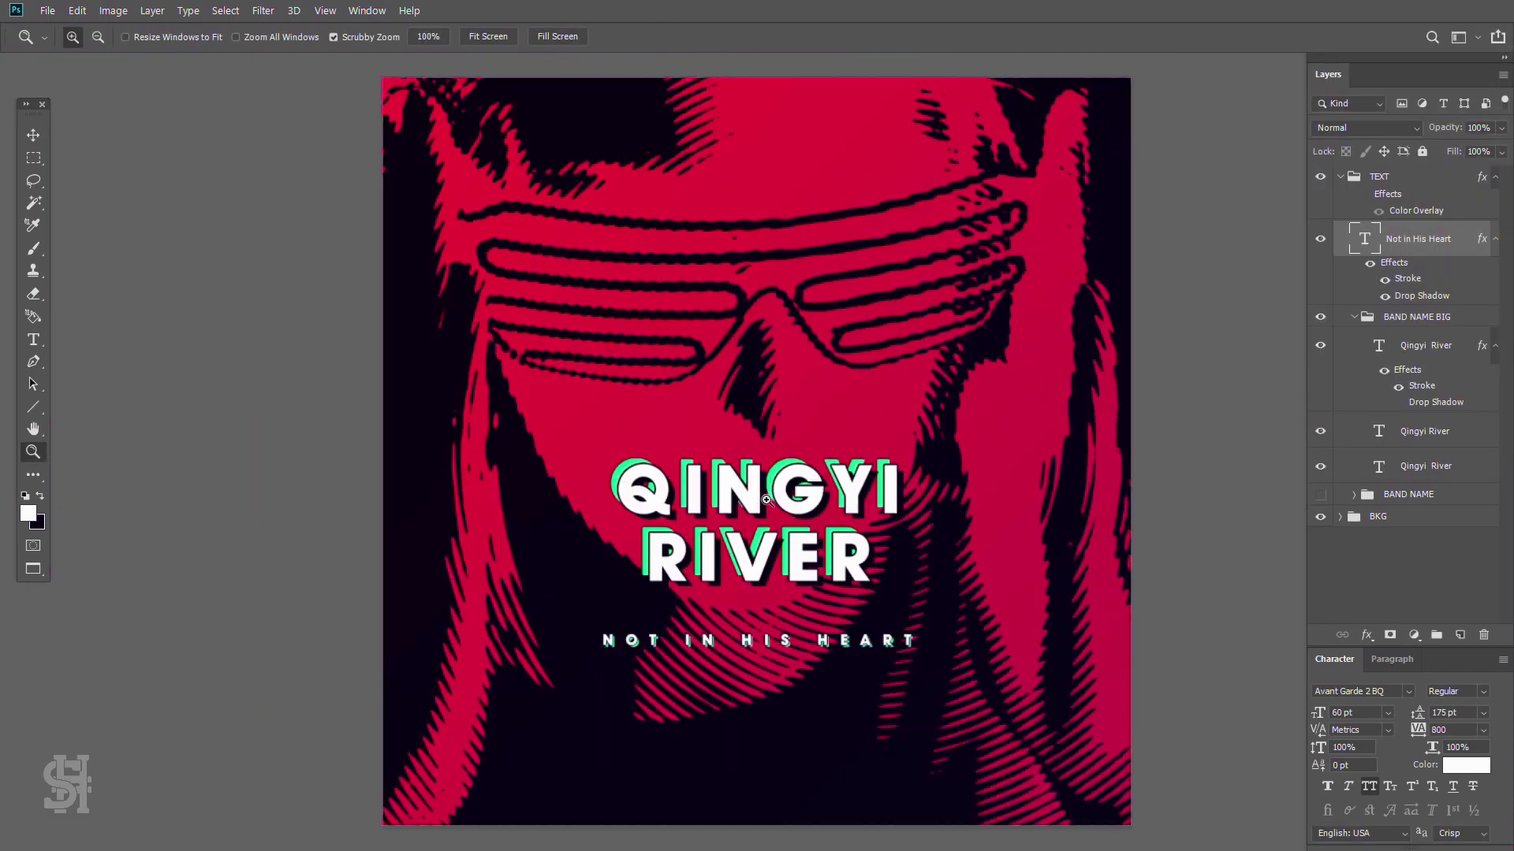
# - Change the subtitle's drop shadow to a dark colour
pyautogui.doubleClick(1401, 297)
pyautogui.click(1251, 115)
pyautogui.click(1446, 281)
pyautogui.click(1437, 89)
# - Check the Qingyi River layers' visibility and text colour, keeping Normal blending on the title
pyautogui.click(1325, 431)
pyautogui.click(1321, 465)
pyautogui.doubleClick(1378, 466)
pyautogui.click(1145, 310)
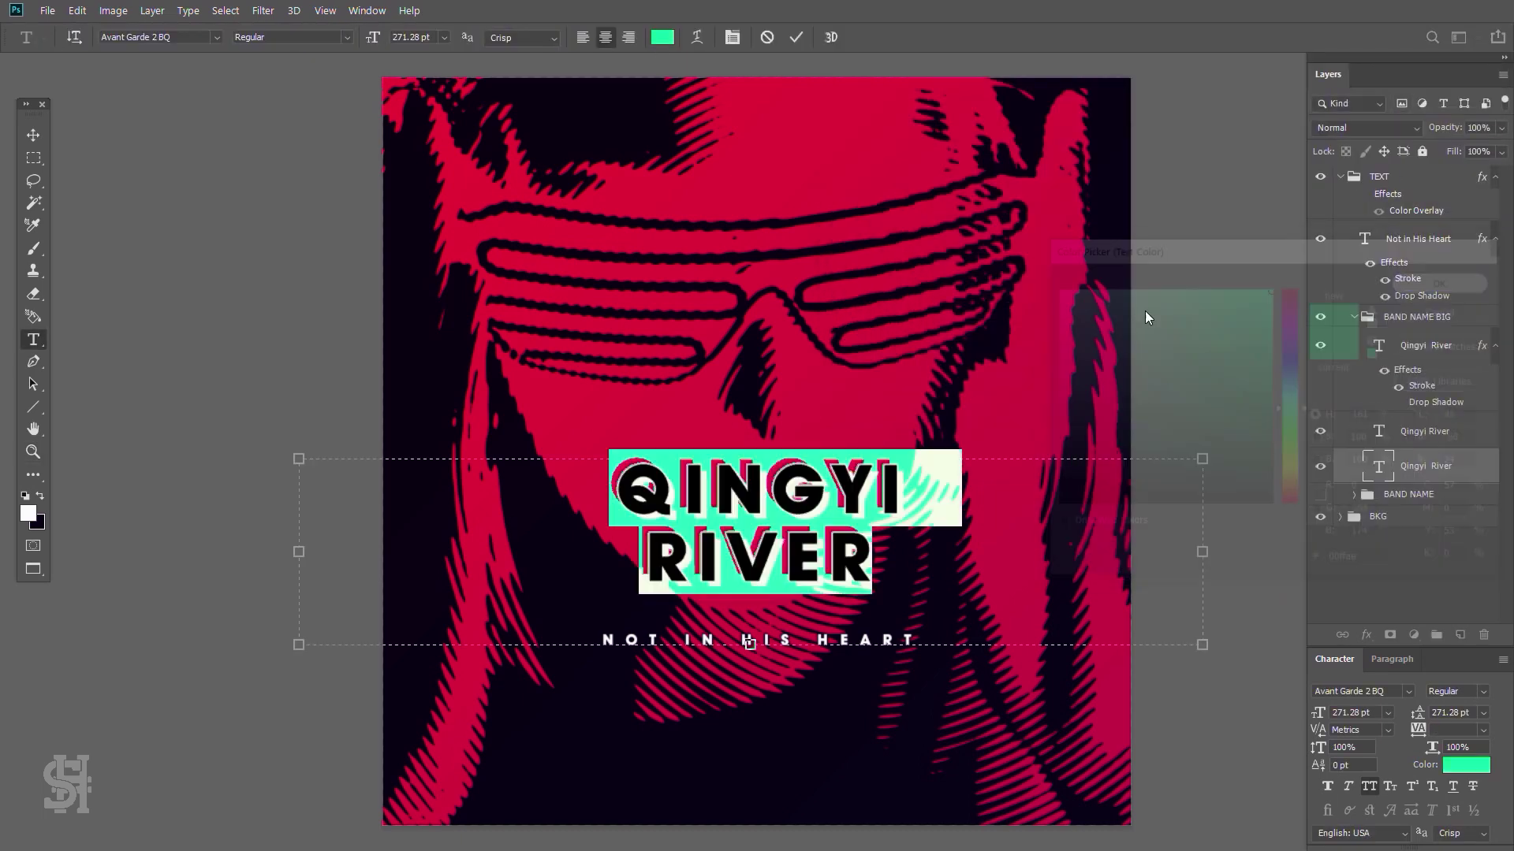
pyautogui.click(1365, 128)
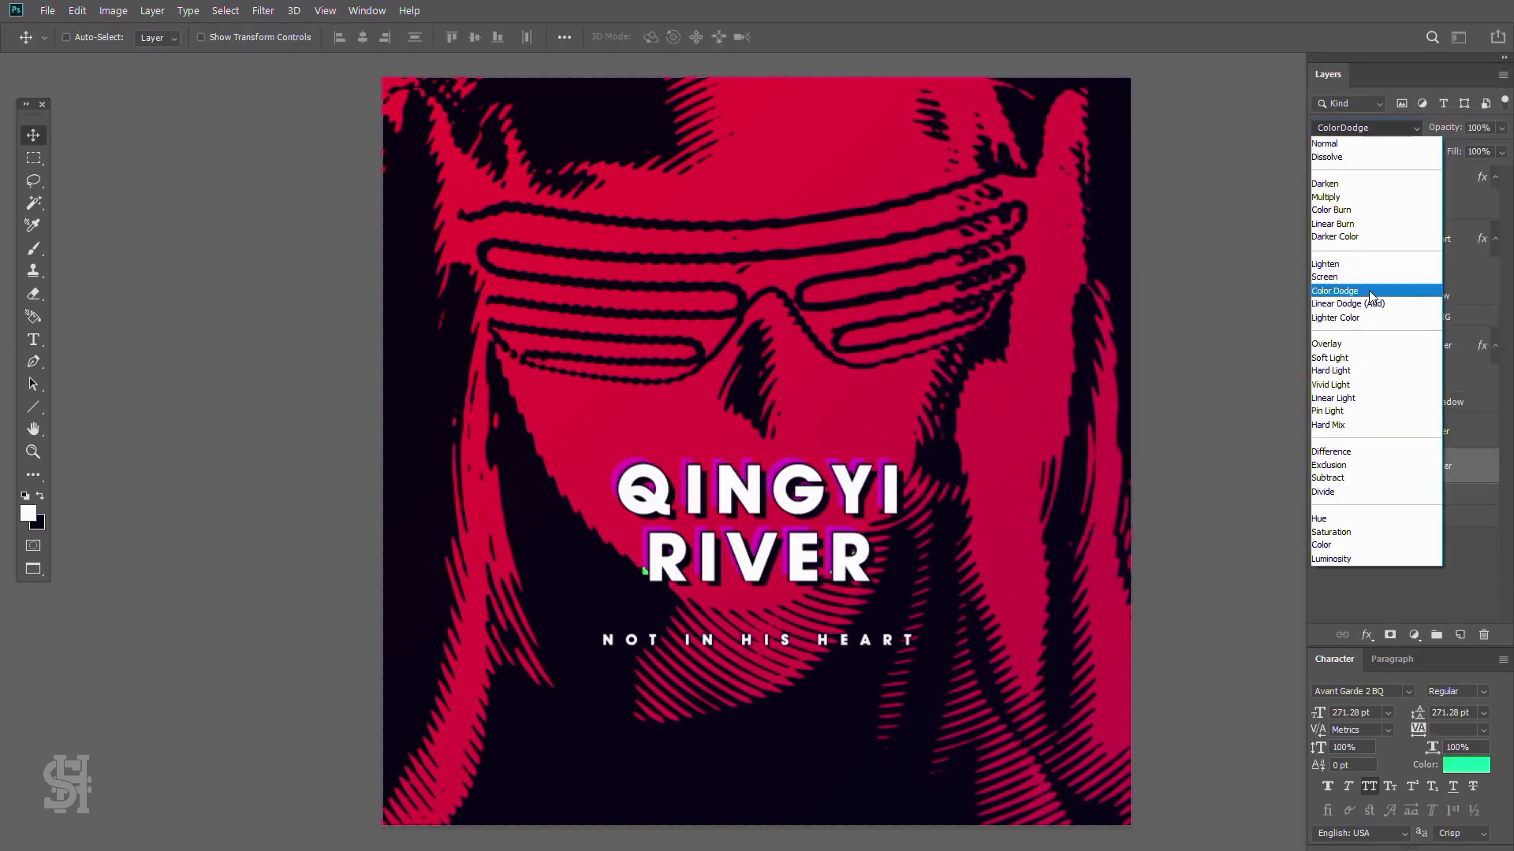
pyautogui.click(1502, 127)
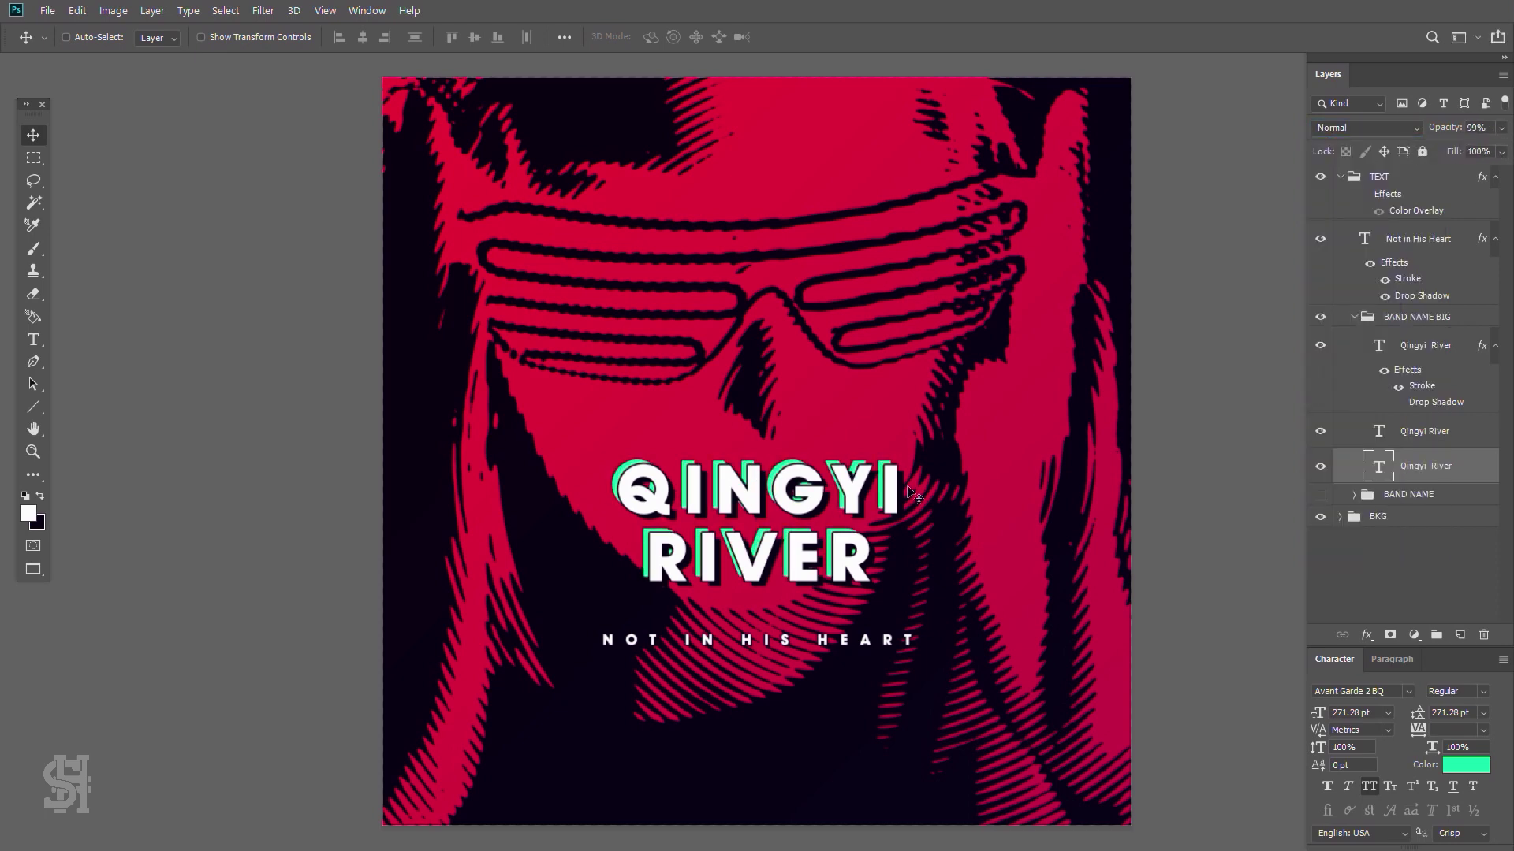
# - Move Not in His Heart below BAND NAME, hide BAND NAME BIG, and show BAND NAME
pyautogui.click(1411, 316)
pyautogui.click(1354, 317)
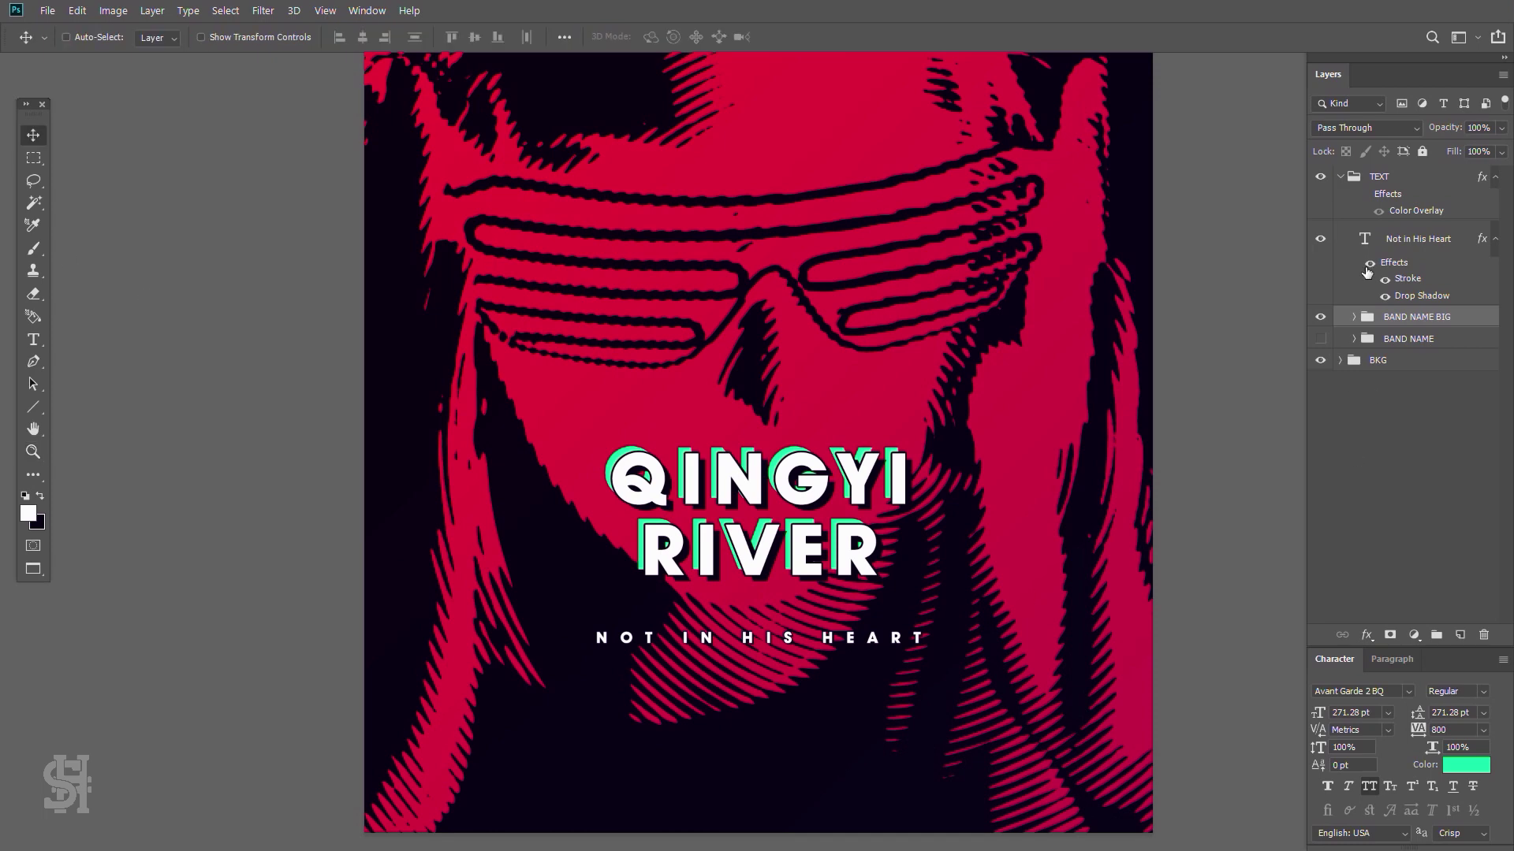
pyautogui.moveTo(1367, 271); pyautogui.dragTo(1388, 349)
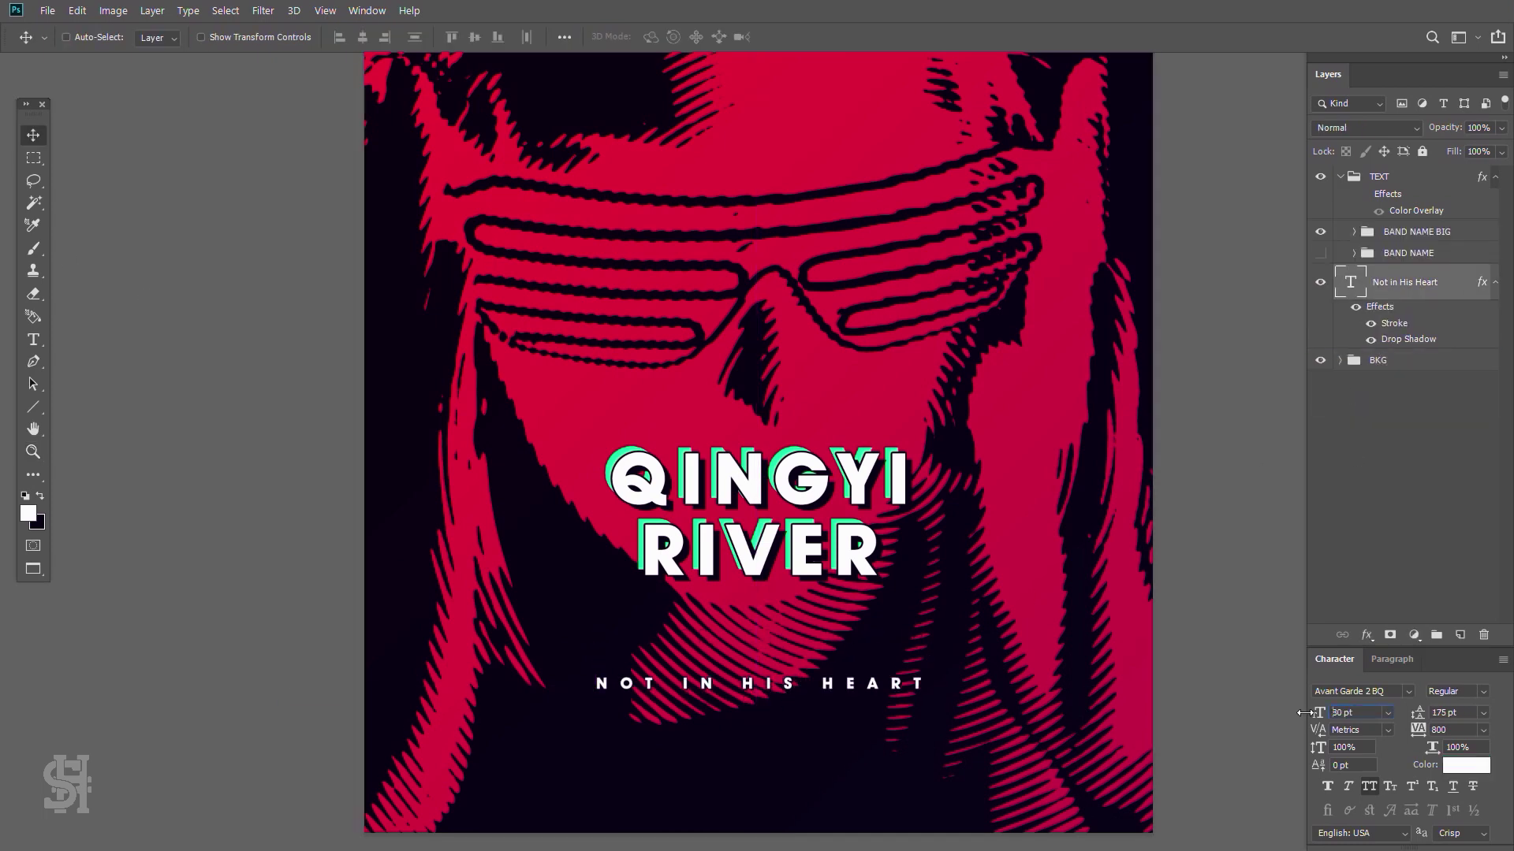
pyautogui.hotkey('ctrl', '-')
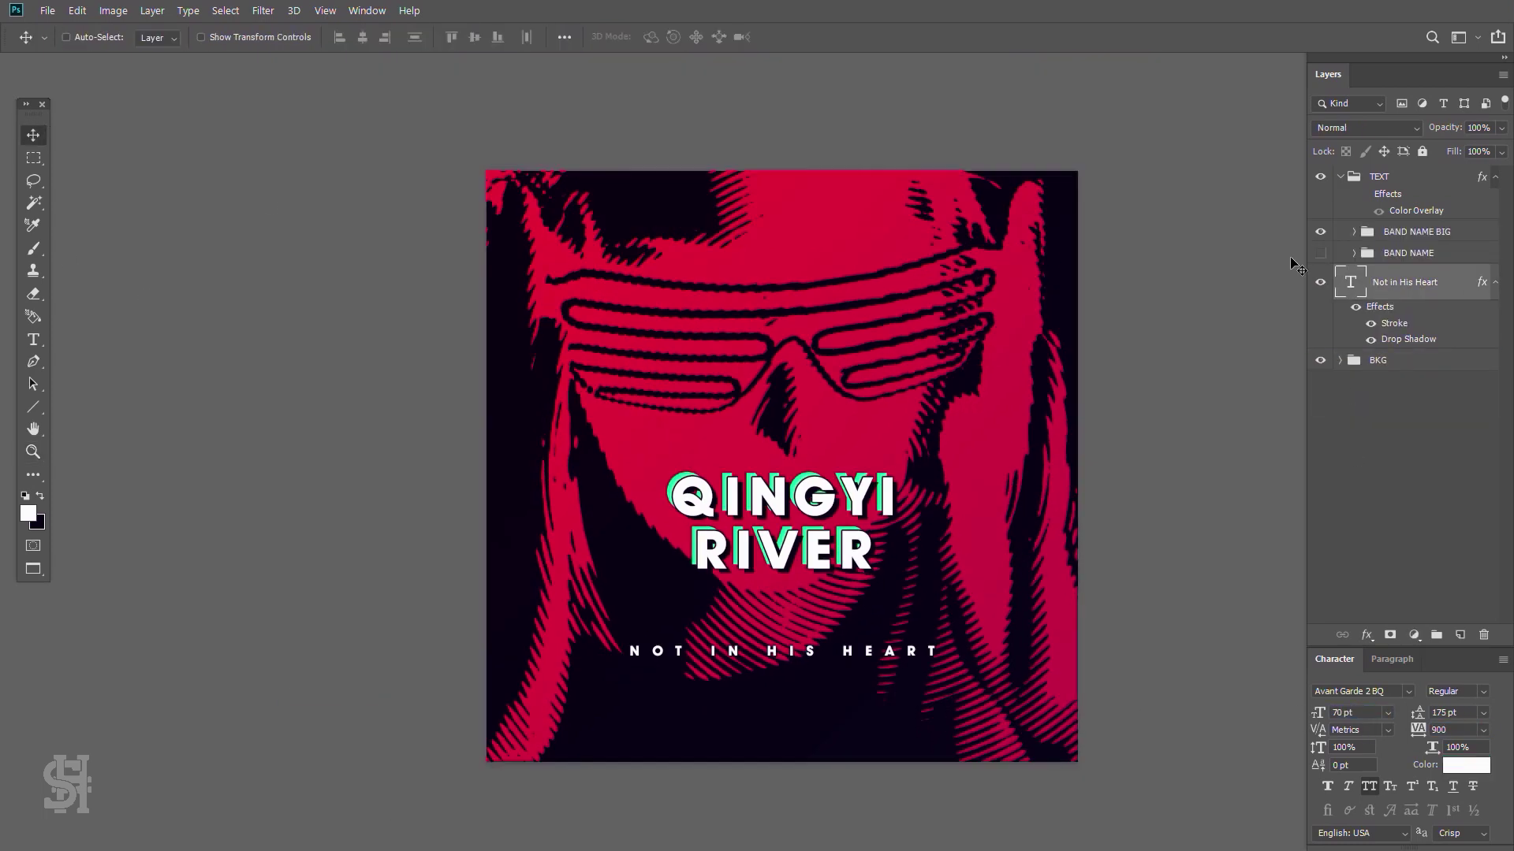
pyautogui.click(1320, 231)
pyautogui.click(1321, 253)
pyautogui.doubleClick(1339, 292)
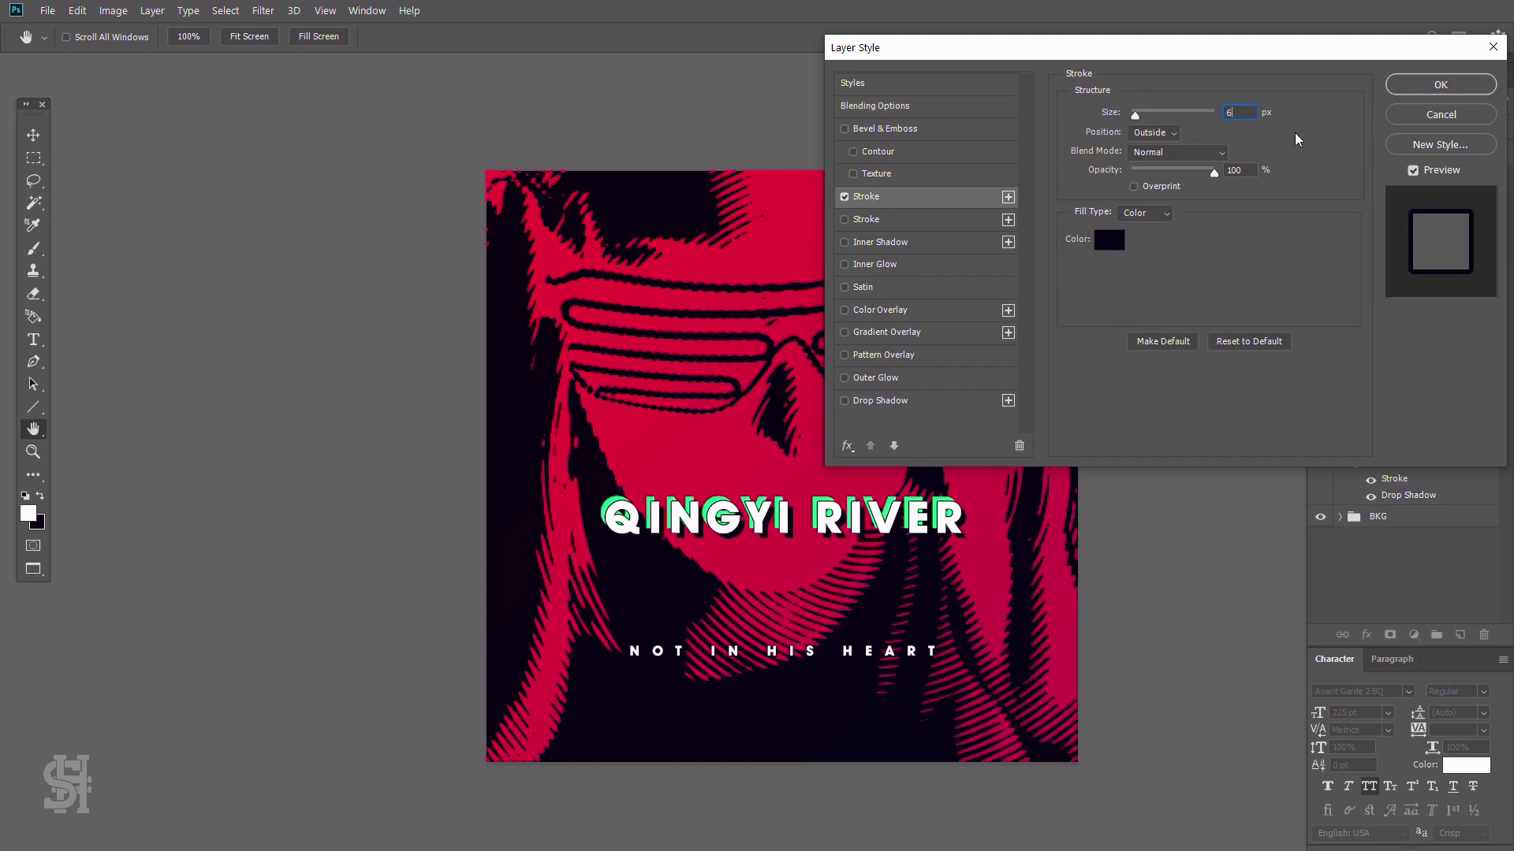
# - Hide the single-line BAND NAME title and lower the two-line QINGYI RIVER title
pyautogui.press('Escape')
pyautogui.click(1354, 252)
pyautogui.click(1321, 253)
pyautogui.moveTo(840, 512); pyautogui.dragTo(840, 530)
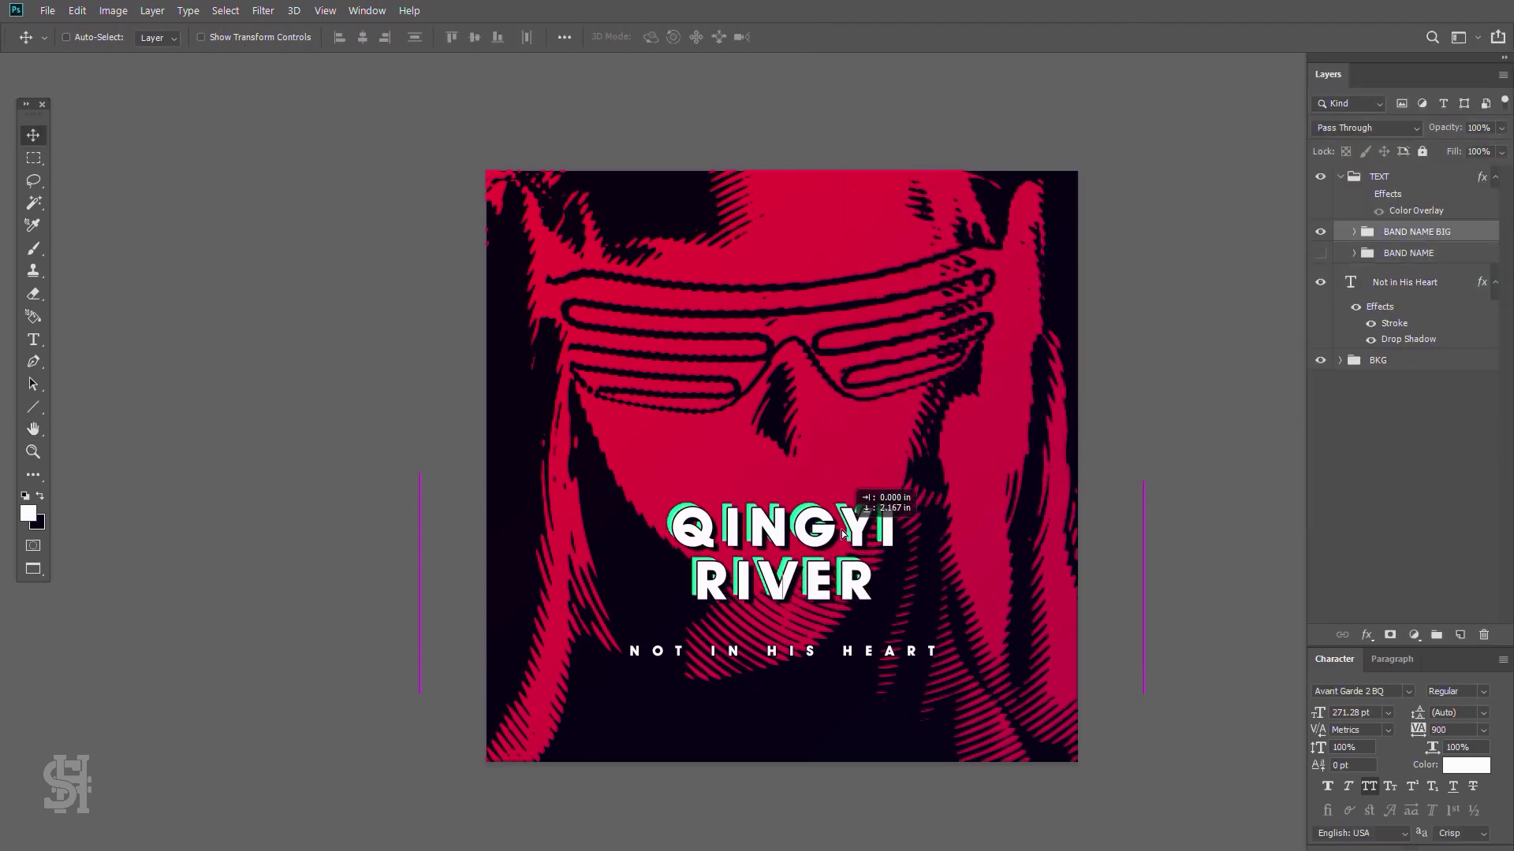
# - Reposition the portrait layer Layer 2 copy 6 with Free Transform
pyautogui.click(1400, 426)
pyautogui.hotkey('ctrl', 't')
pyautogui.moveTo(894, 386); pyautogui.dragTo(731, 378)
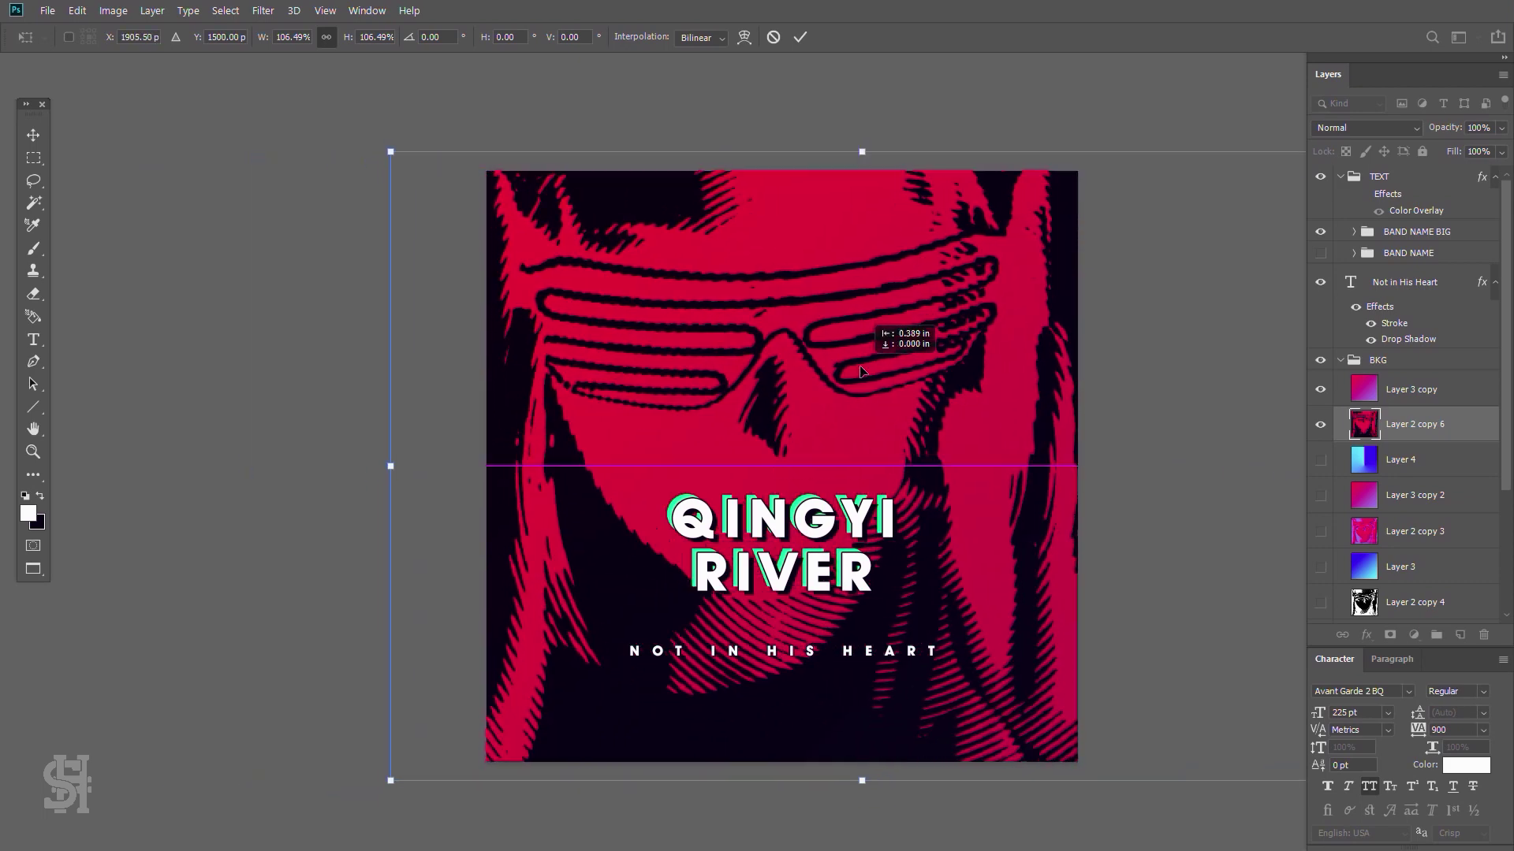
pyautogui.moveTo(731, 377); pyautogui.dragTo(865, 375)
pyautogui.press('Return')
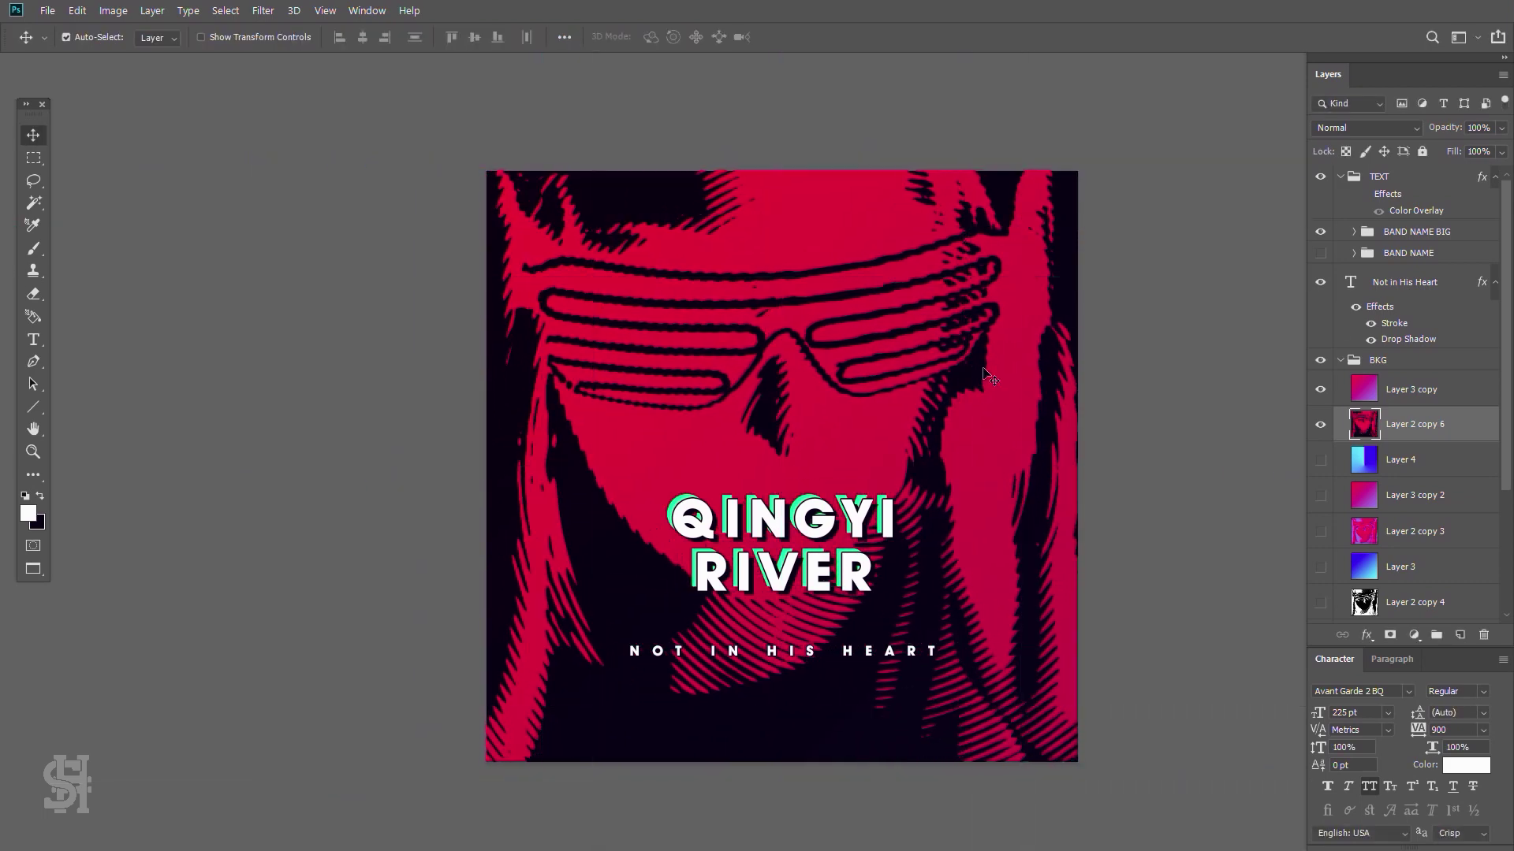
# - Duplicate the portrait layer and apply Add Noise at about 15% to the copy
pyautogui.click(1342, 360)
pyautogui.click(1365, 433)
pyautogui.press('Return')
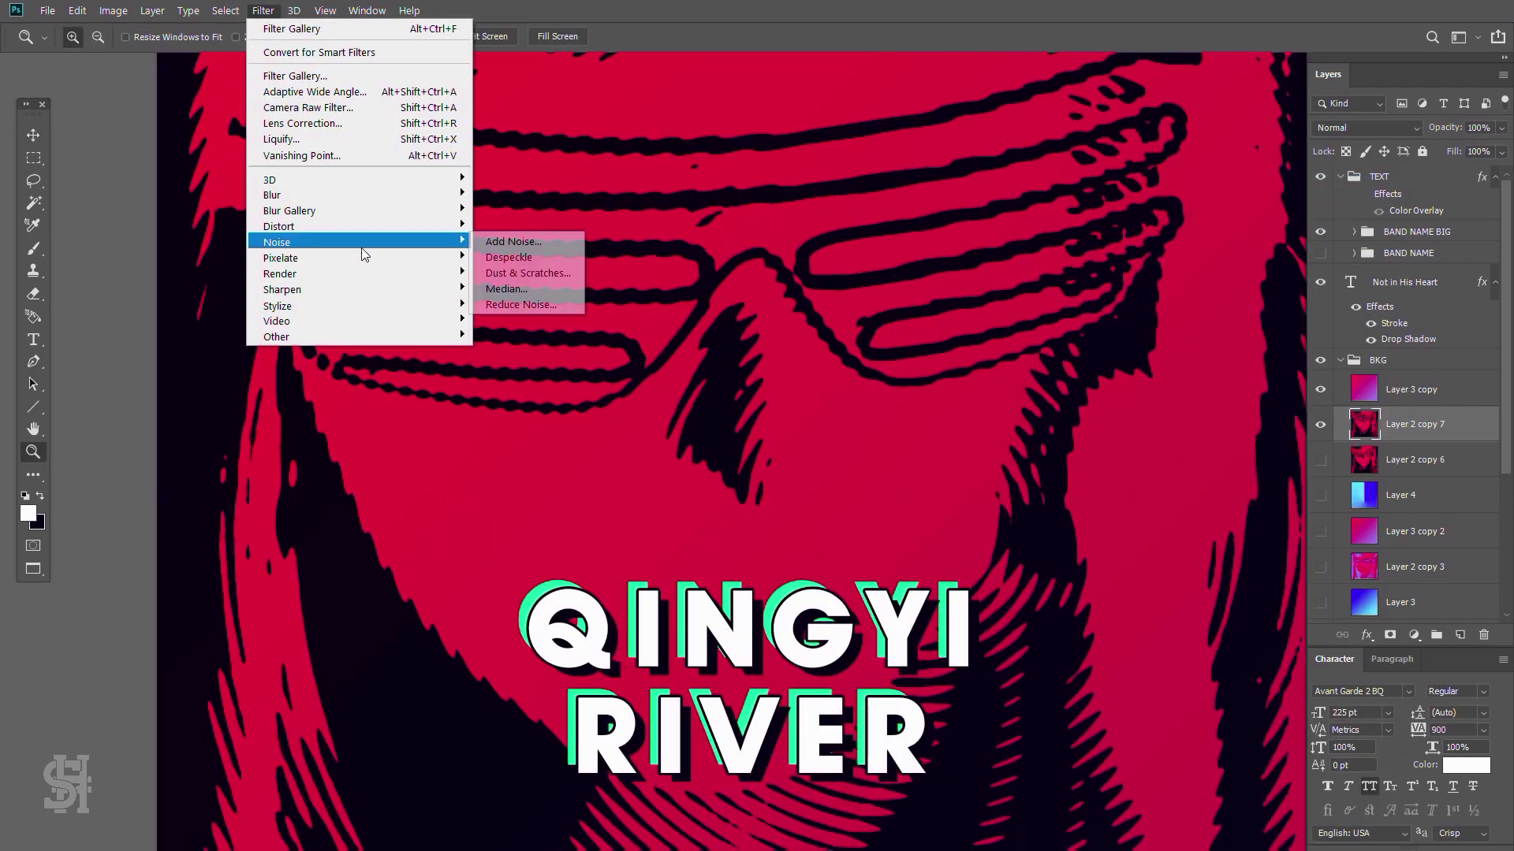
pyautogui.click(512, 241)
pyautogui.moveTo(995, 426); pyautogui.dragTo(947, 424)
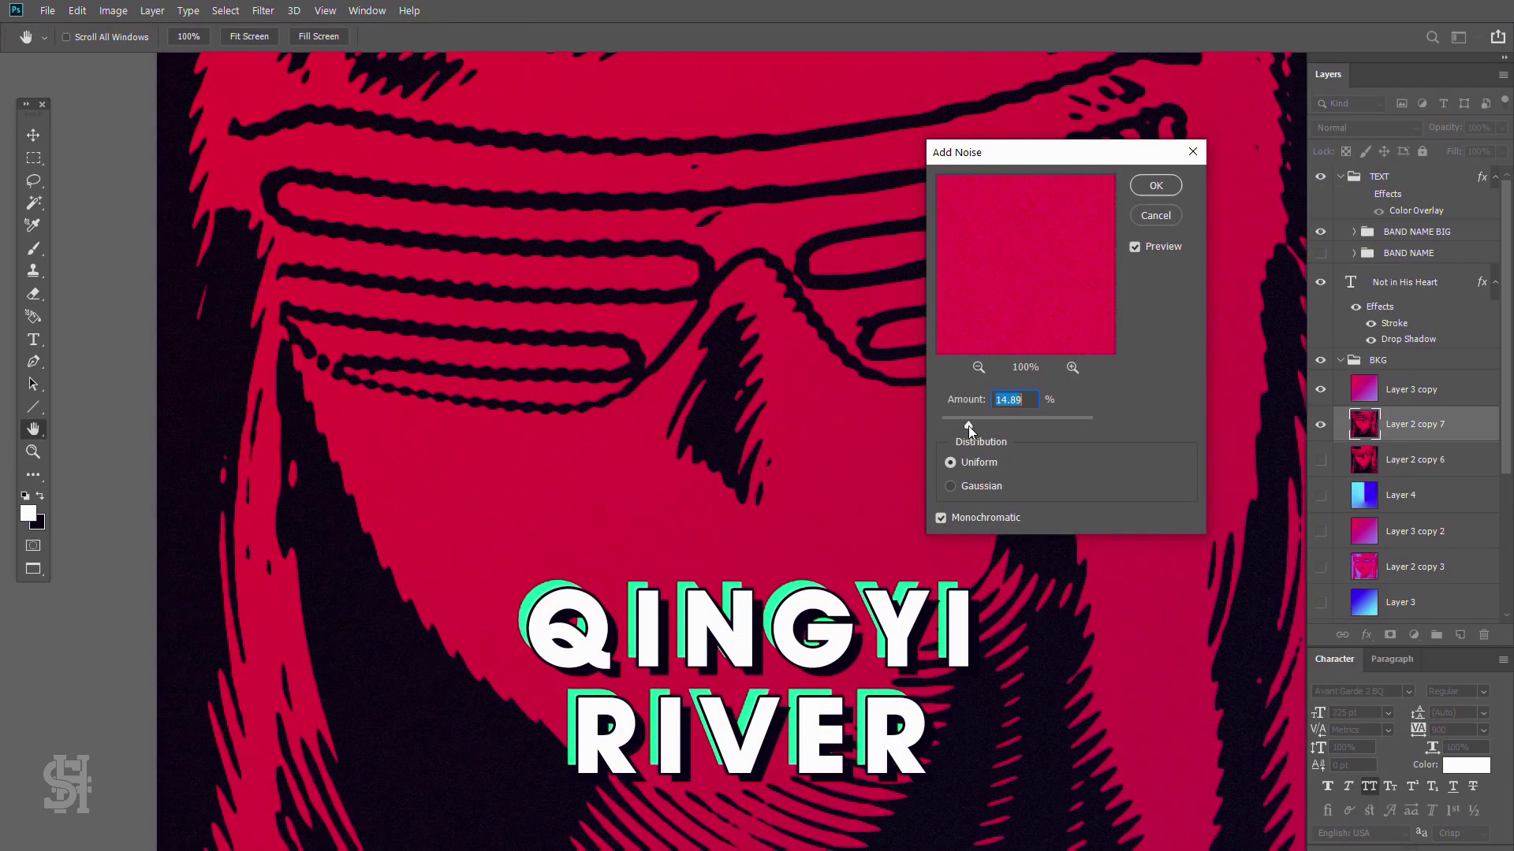
pyautogui.press('Return')
pyautogui.hotkey('ctrl', '0')
pyautogui.press('v')
pyautogui.click(1341, 364)
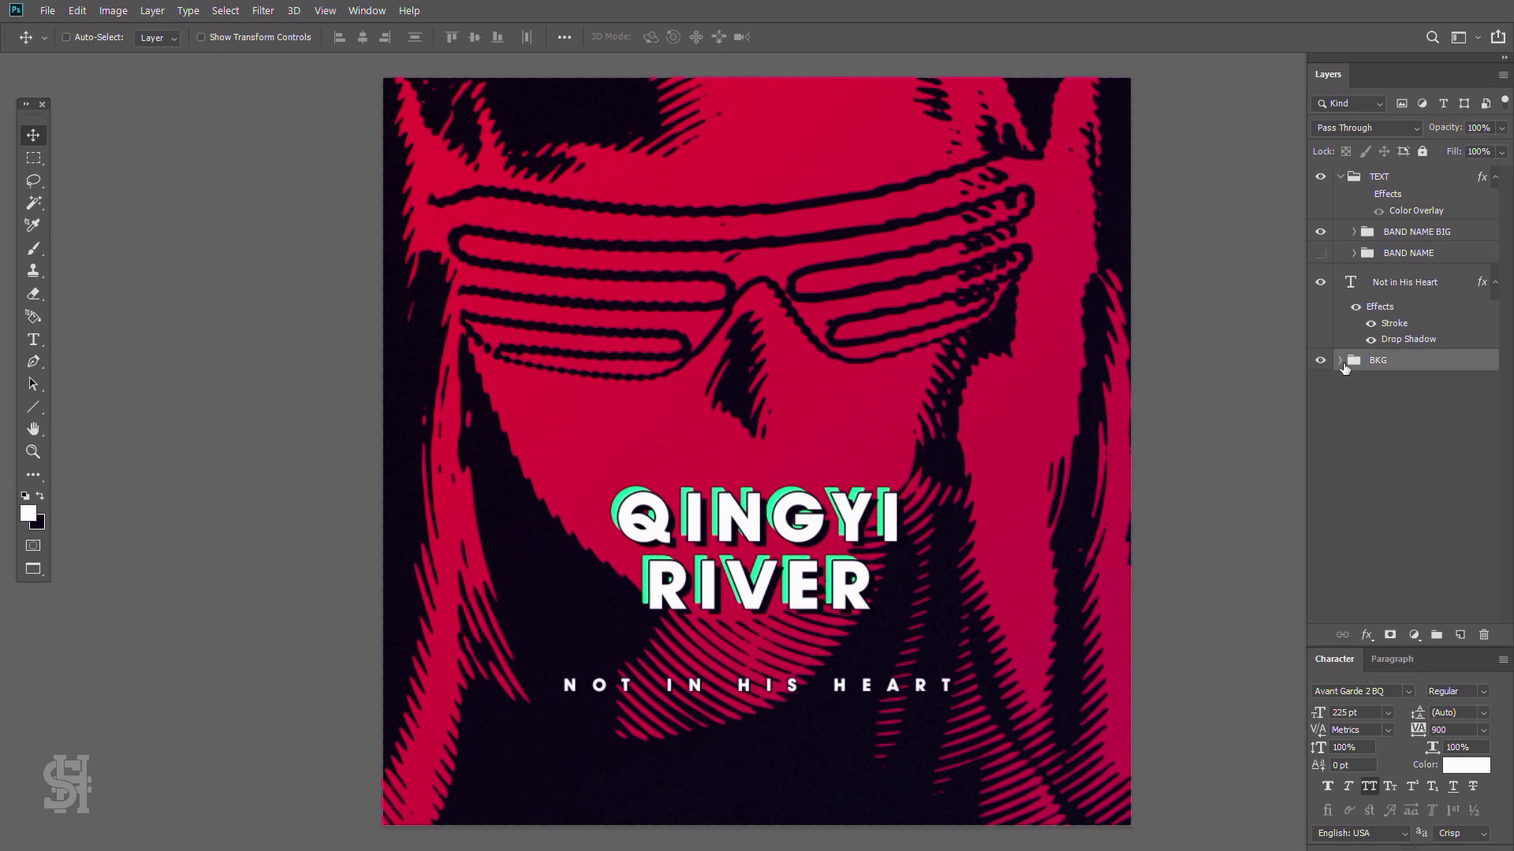
# - Move the NOT IN HIS HEART subtitle up just beneath the title
pyautogui.hotkey('ctrl', '-')
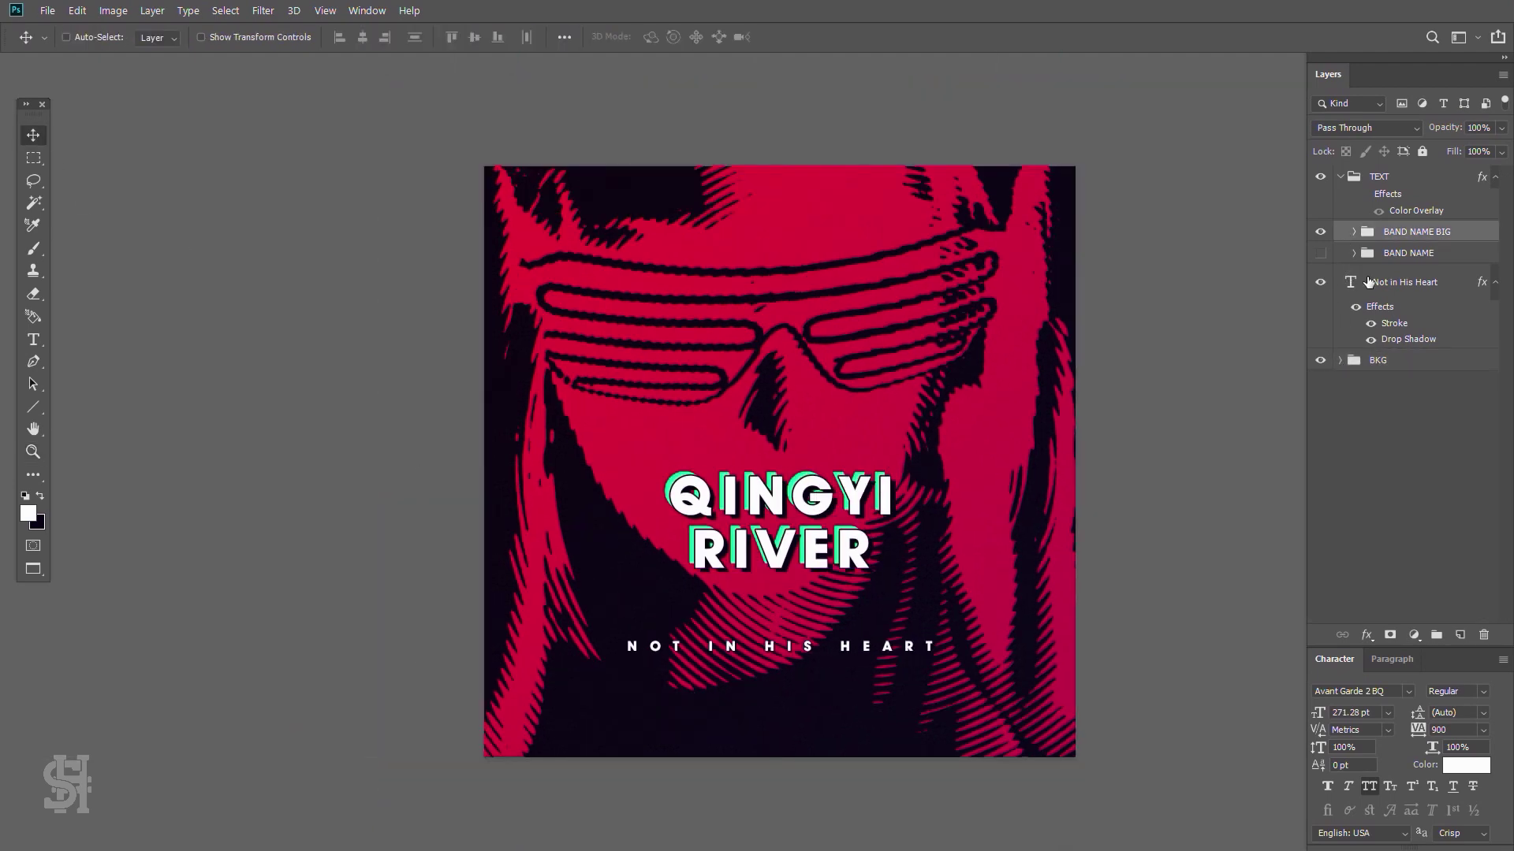
pyautogui.moveTo(900, 637); pyautogui.dragTo(900, 610)
pyautogui.press('Return')
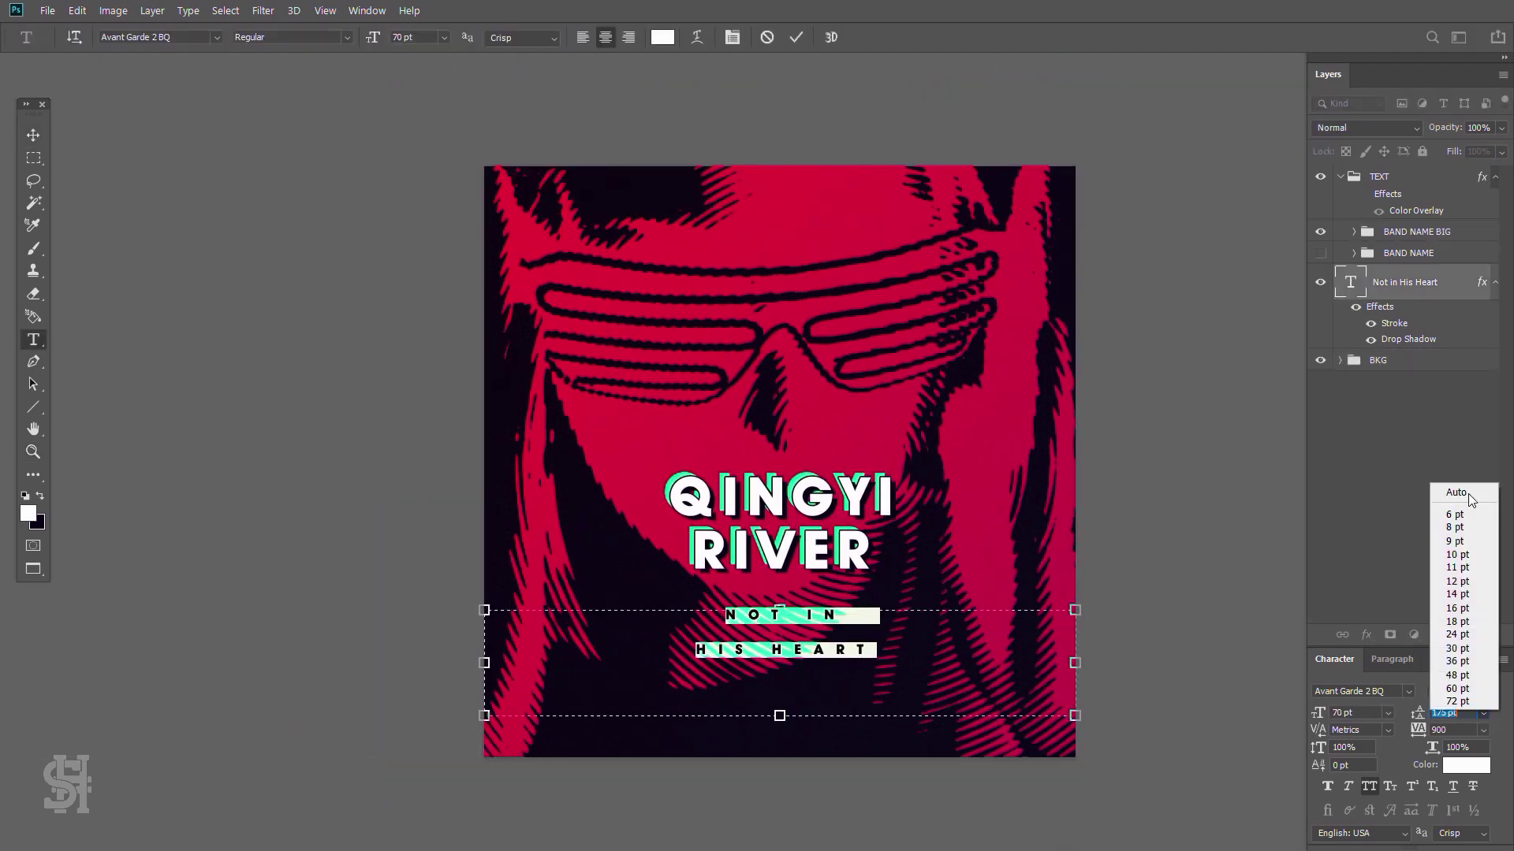
pyautogui.hotkey('ctrl', 'Return')
pyautogui.press('v')
pyautogui.hotkey('ctrl', 'z')
pyautogui.moveTo(844, 655); pyautogui.dragTo(836, 605)
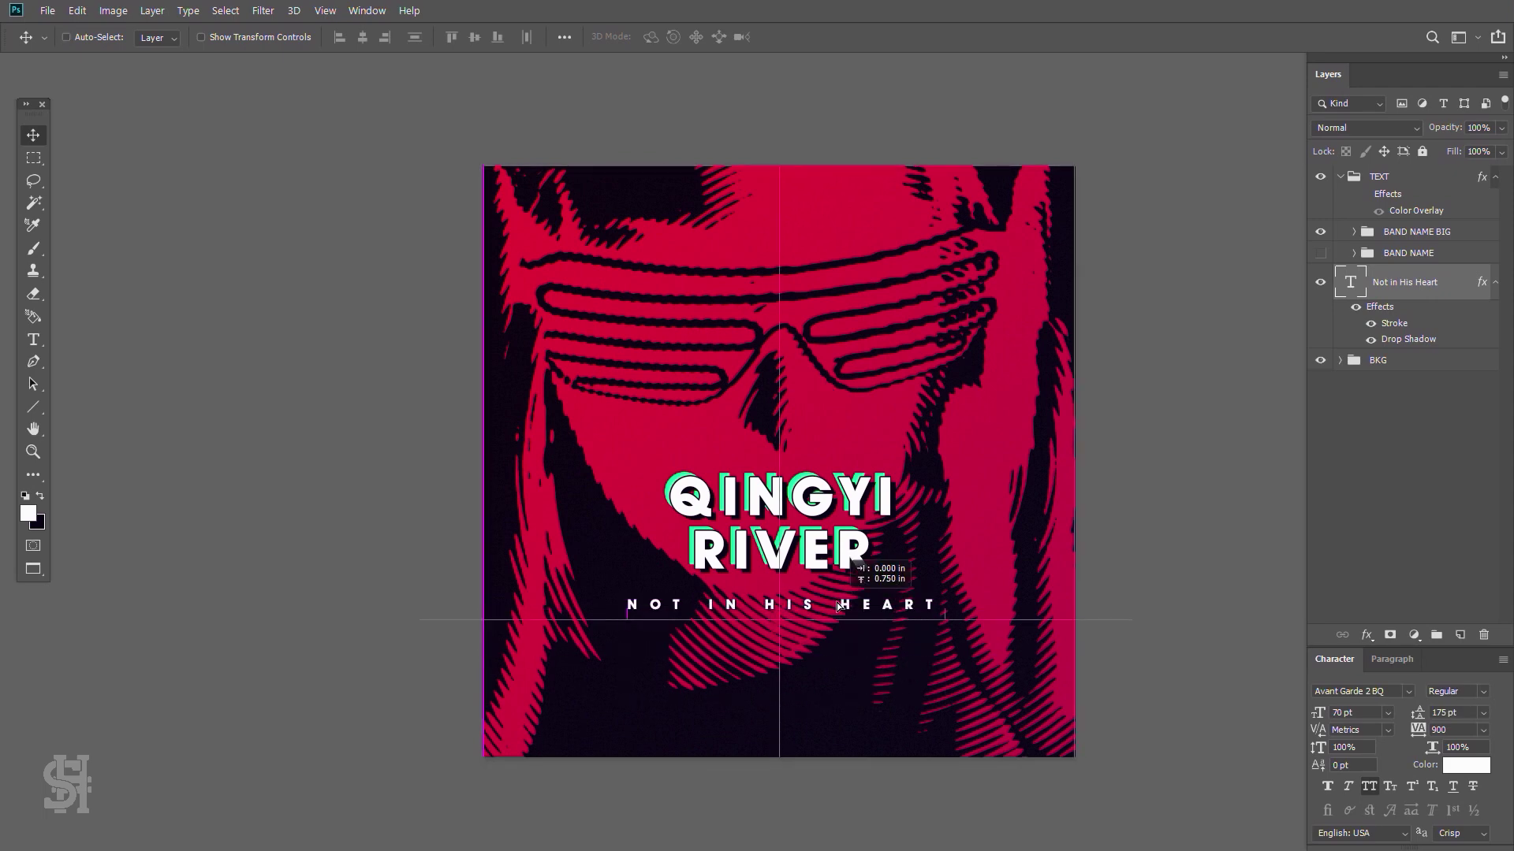
# - Set the subtitle font to Azonix, hide BAND NAME BIG, and show BAND NAME
pyautogui.click(1408, 691)
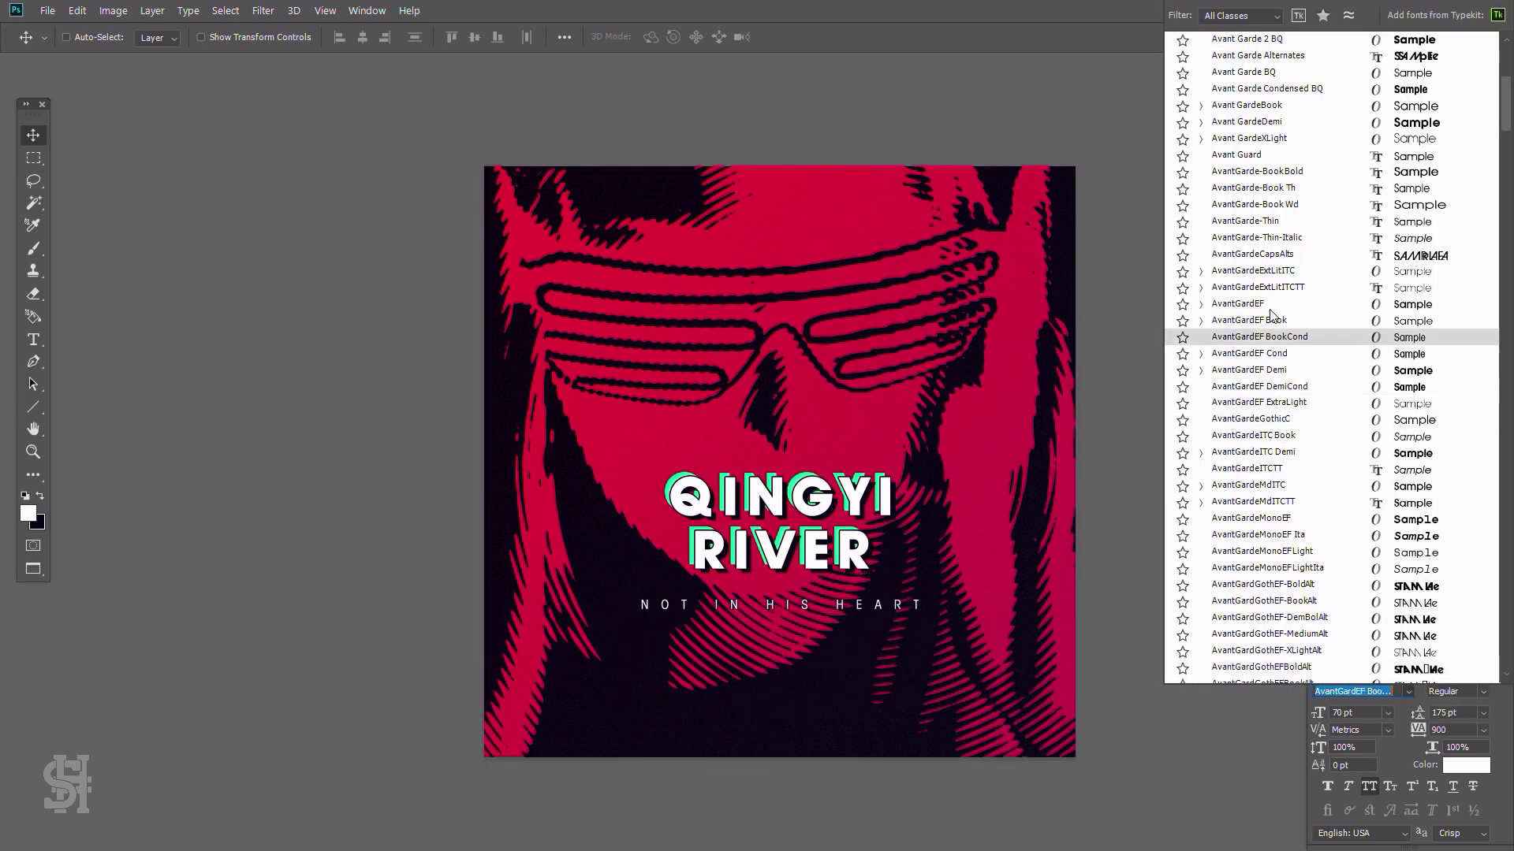
pyautogui.scroll(1, 1300, 106)
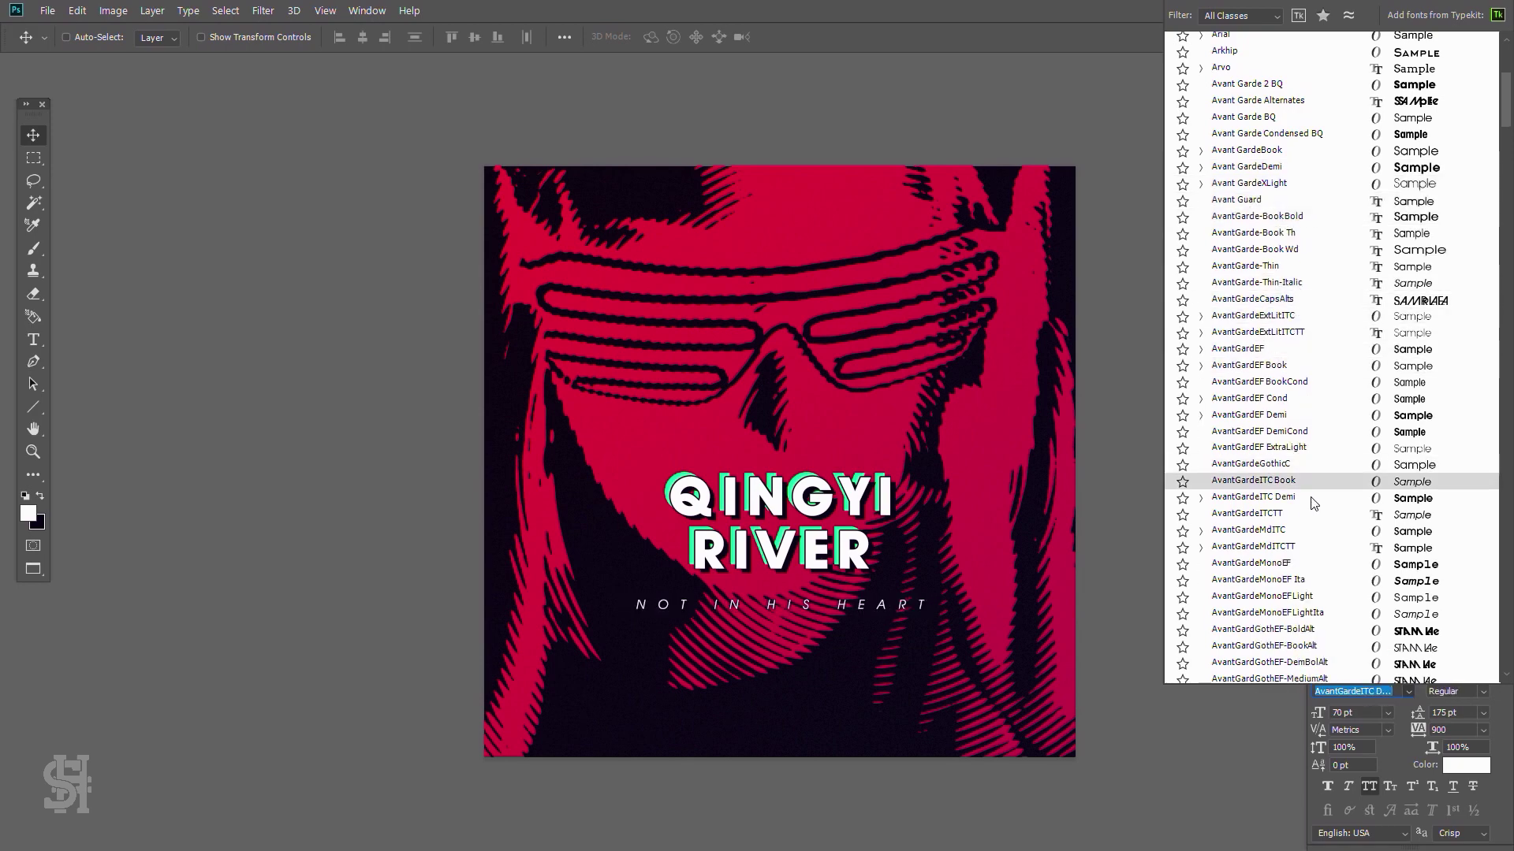
pyautogui.scroll(5, 1293, 568)
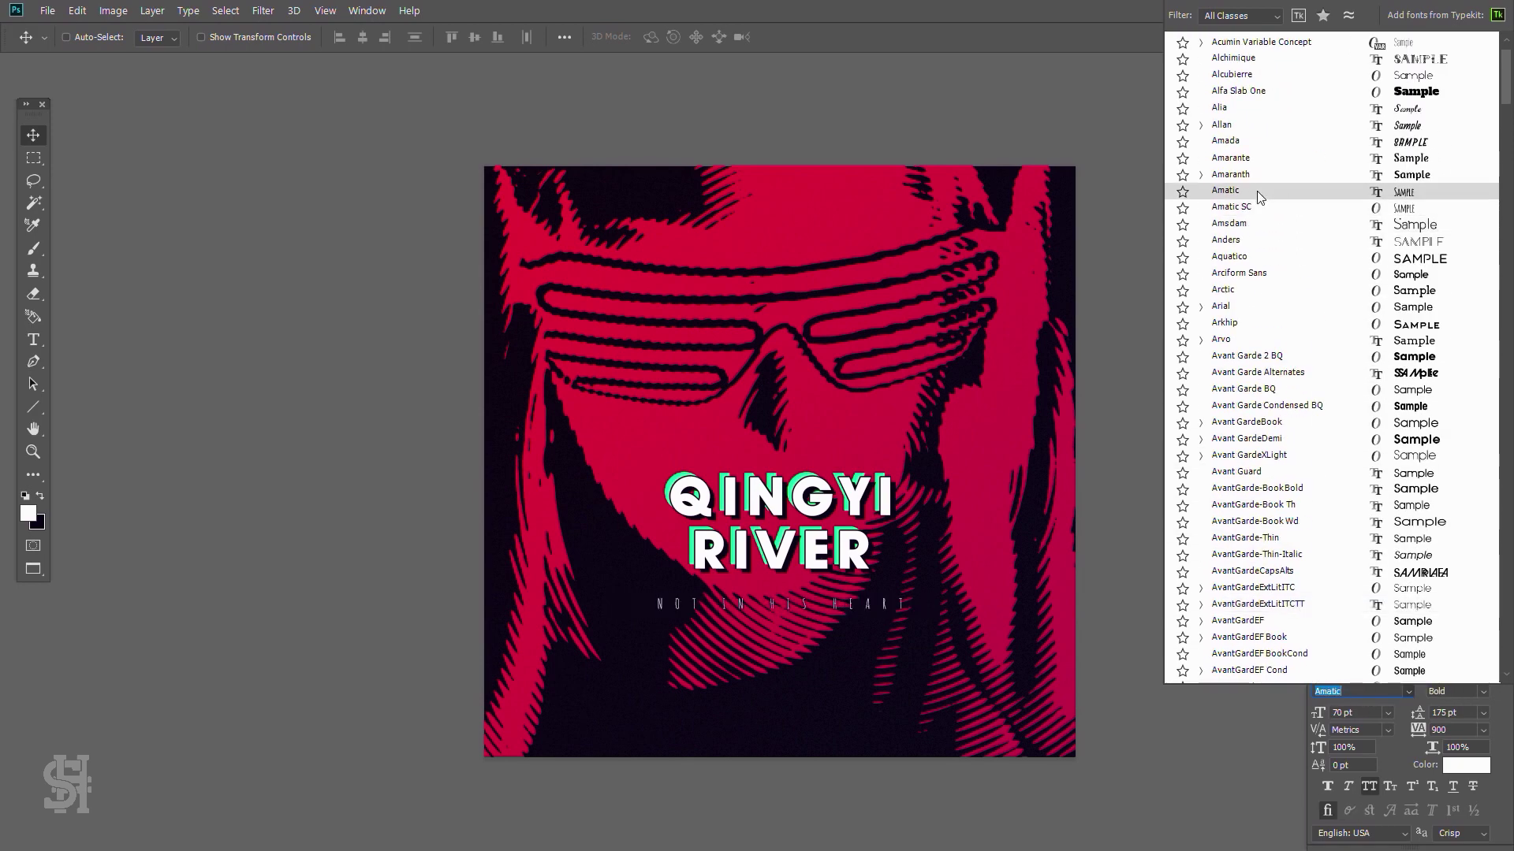
pyautogui.scroll(-6, 1308, 355)
pyautogui.scroll(-7, 1356, 522)
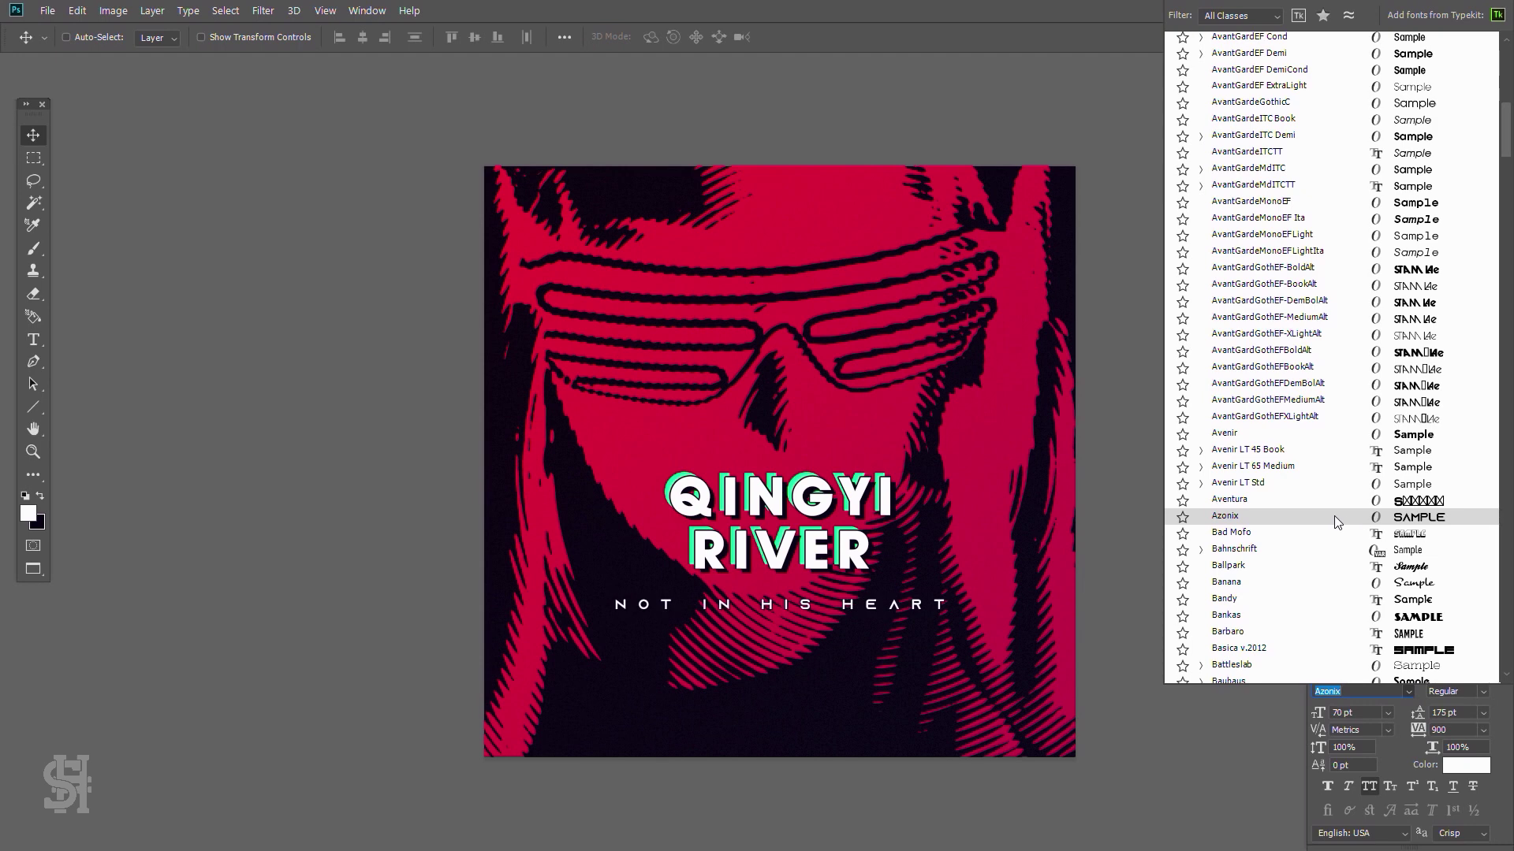
pyautogui.click(1333, 515)
pyautogui.click(1321, 232)
pyautogui.click(1353, 256)
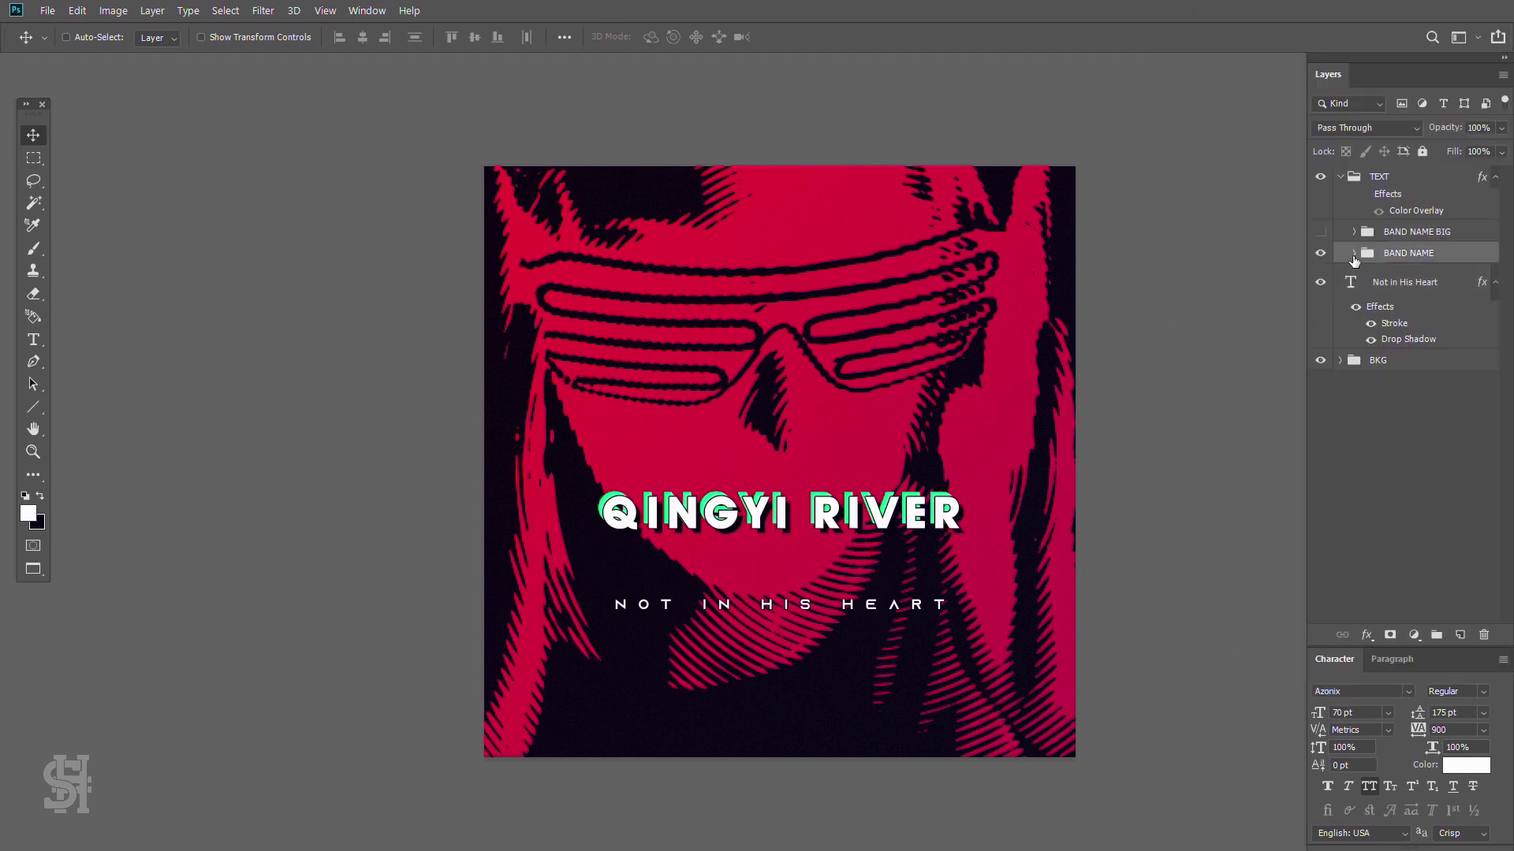
# - Check the single-line Qingyi River title's text colour without changing it
pyautogui.doubleClick(1459, 368)
pyautogui.press('Escape')
pyautogui.doubleClick(1379, 367)
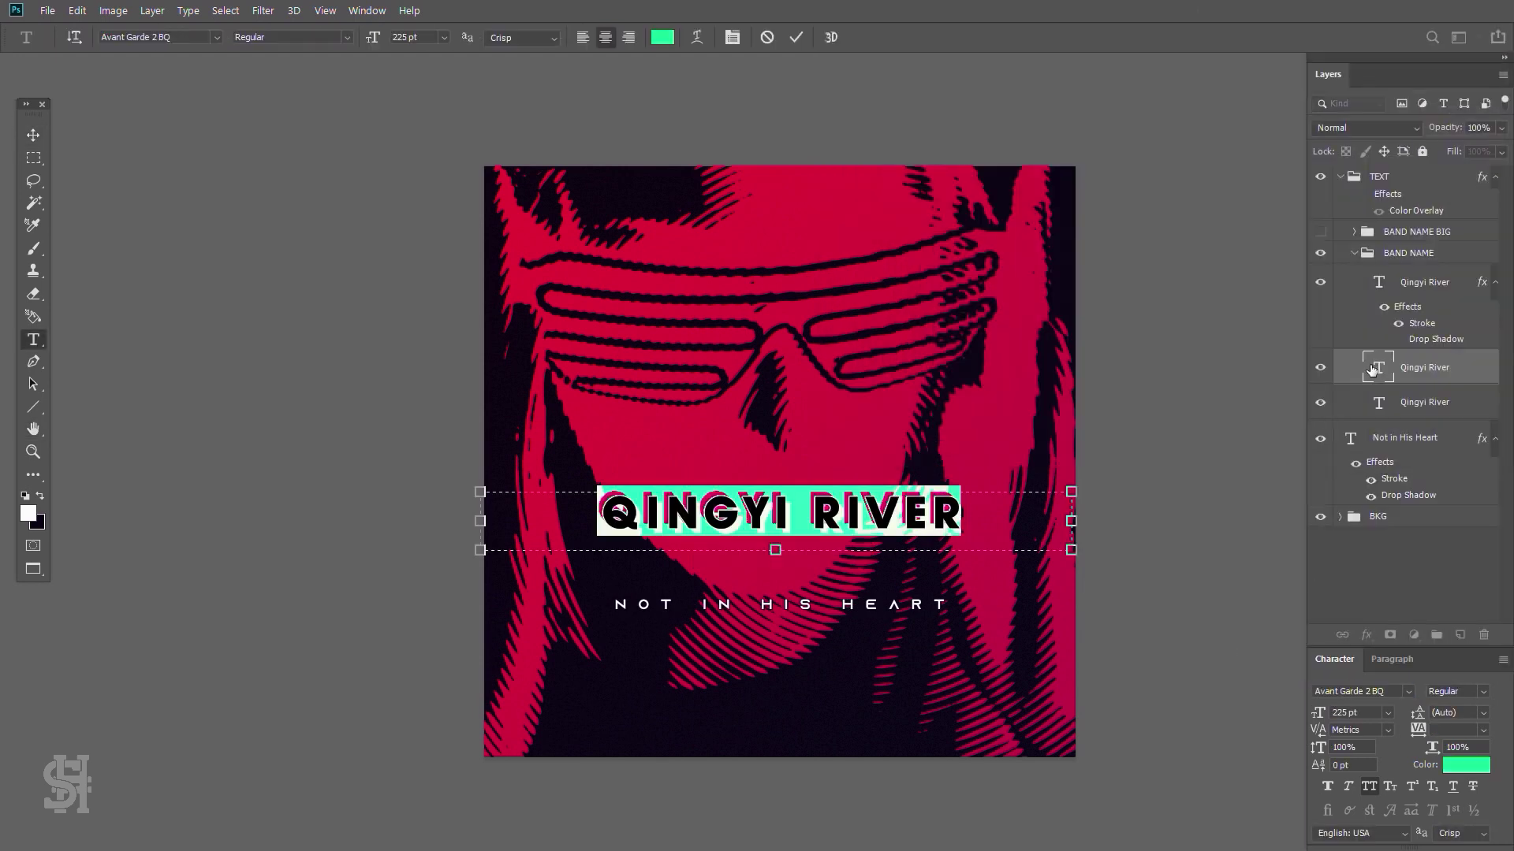
pyautogui.click(1466, 764)
pyautogui.click(1439, 278)
pyautogui.hotkey('ctrl', '+')
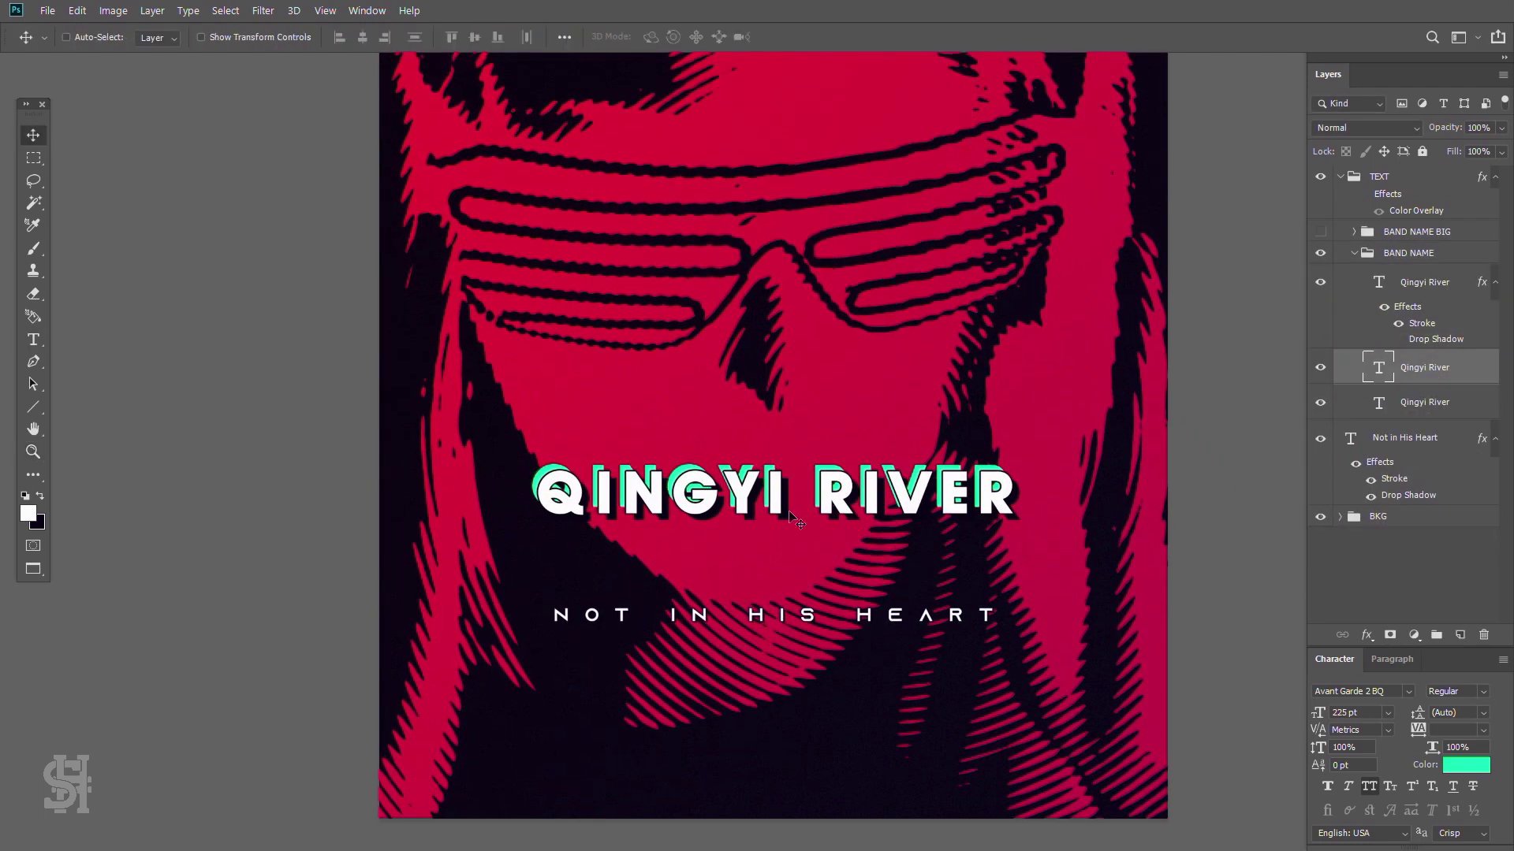
# - Try Bauhaus-Thin for the subtitle, move it up under the title, and review the title stroke
pyautogui.doubleClick(1350, 437)
pyautogui.click(216, 37)
pyautogui.moveTo(441, 146); pyautogui.dragTo(442, 277)
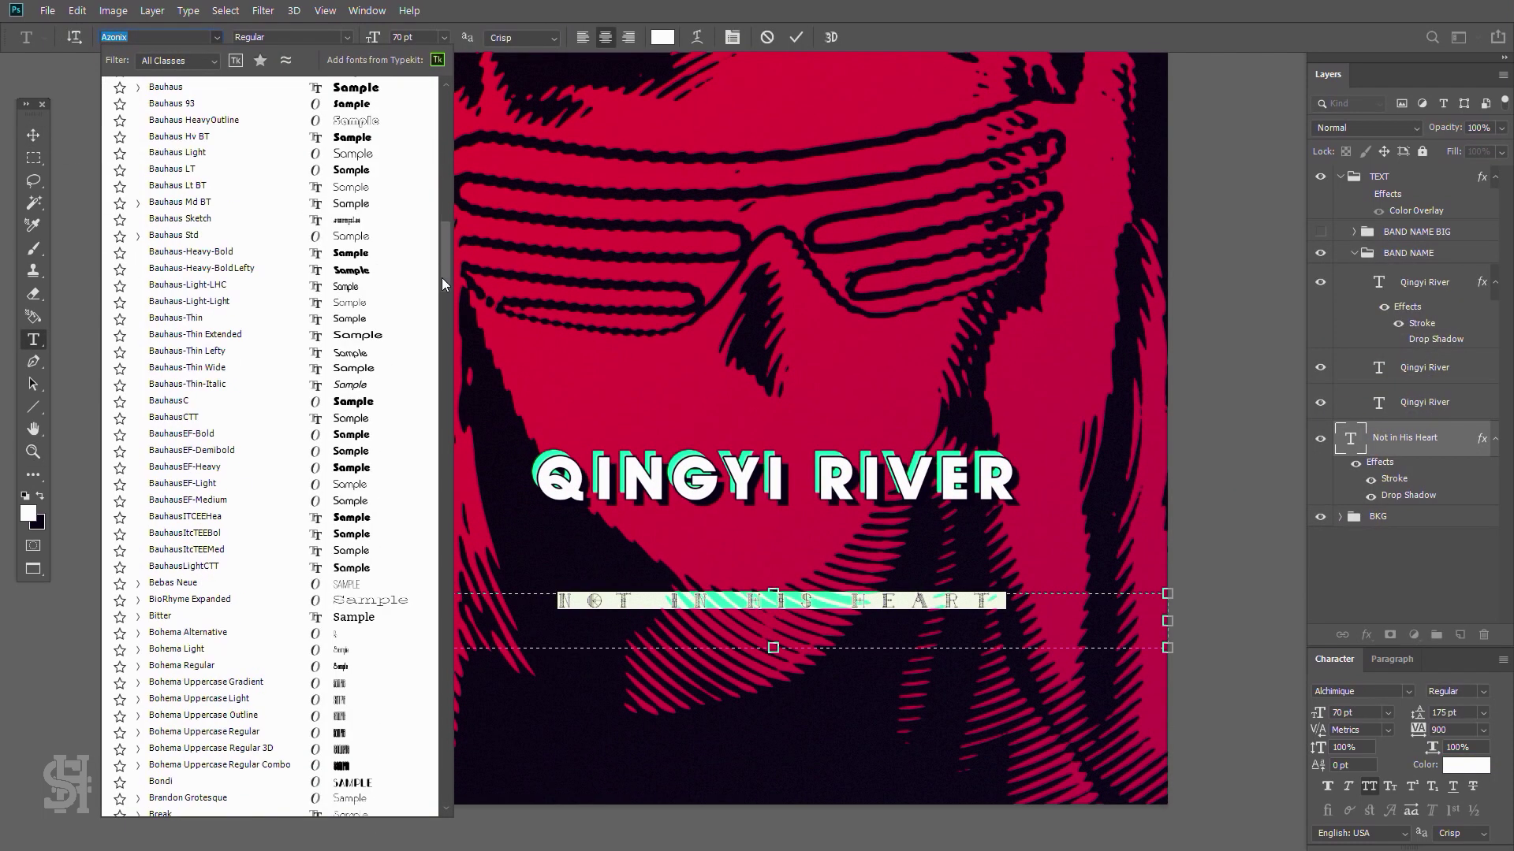
pyautogui.click(370, 319)
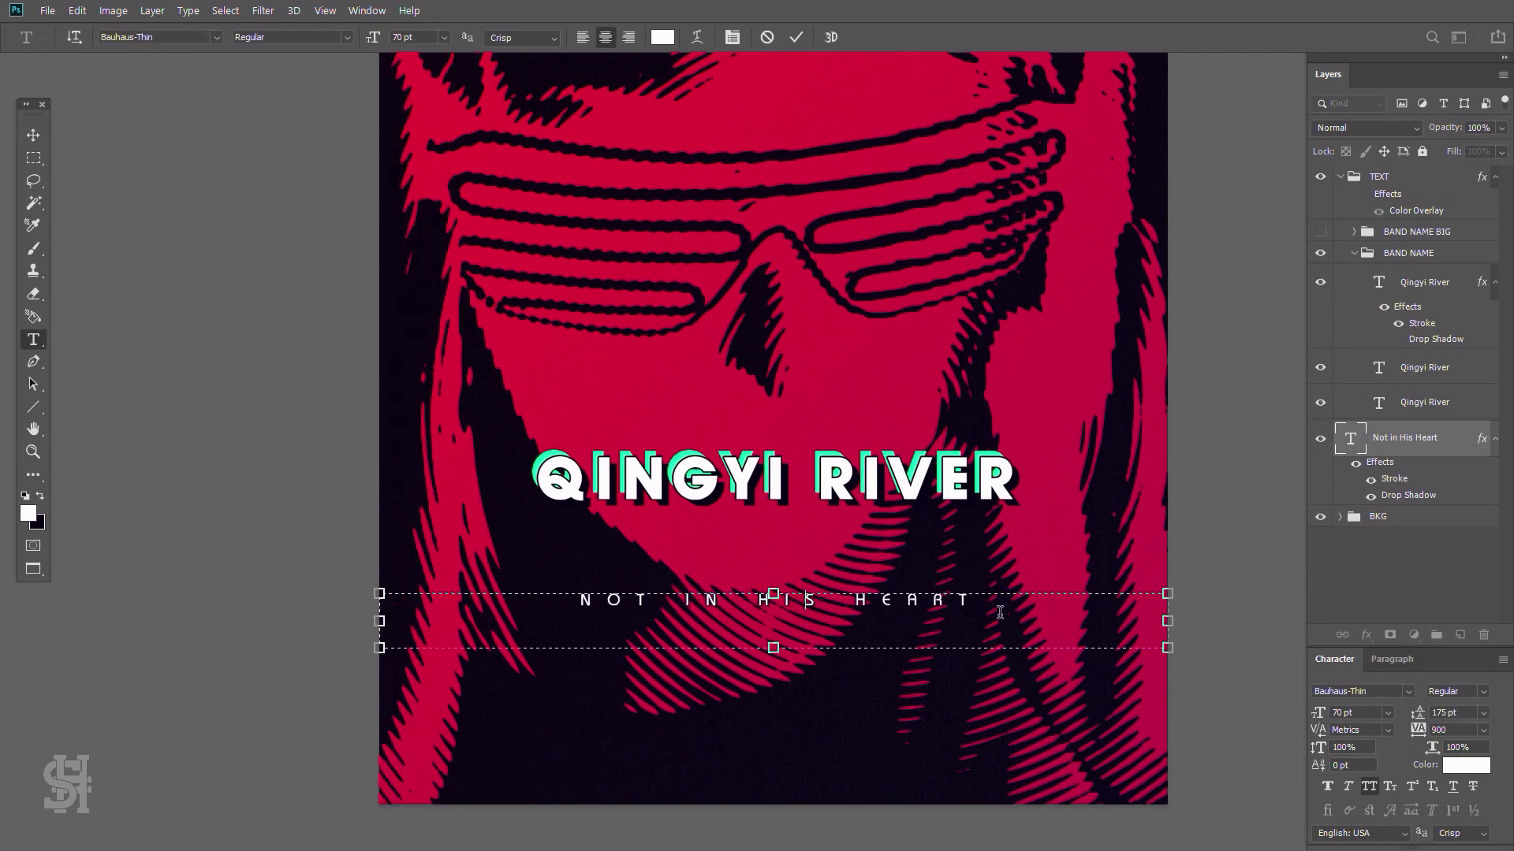
pyautogui.click(33, 135)
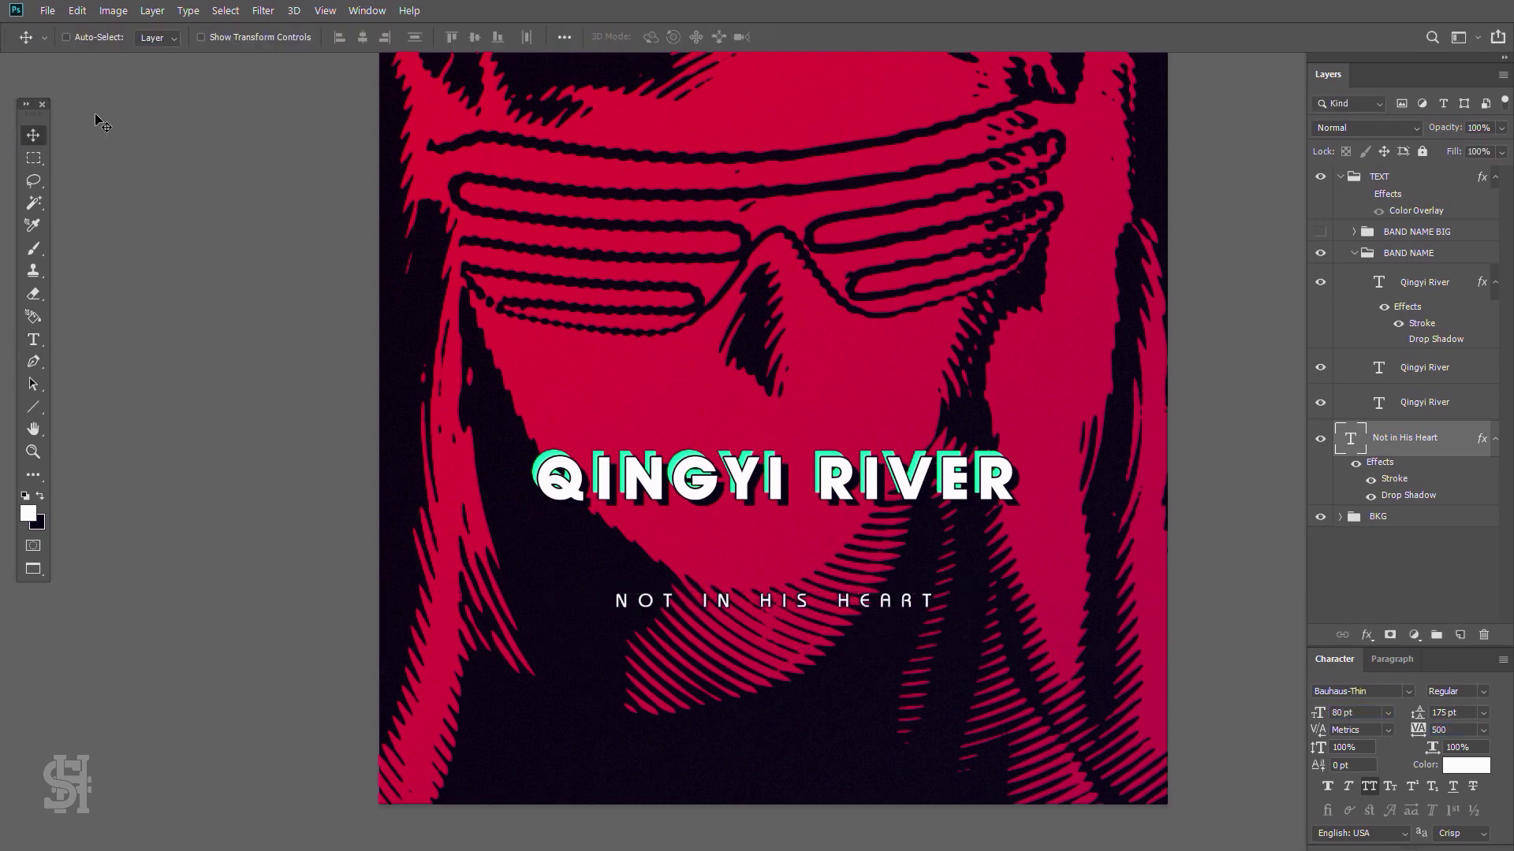
pyautogui.moveTo(856, 473); pyautogui.dragTo(856, 410)
pyautogui.hotkey('ctrl', '0')
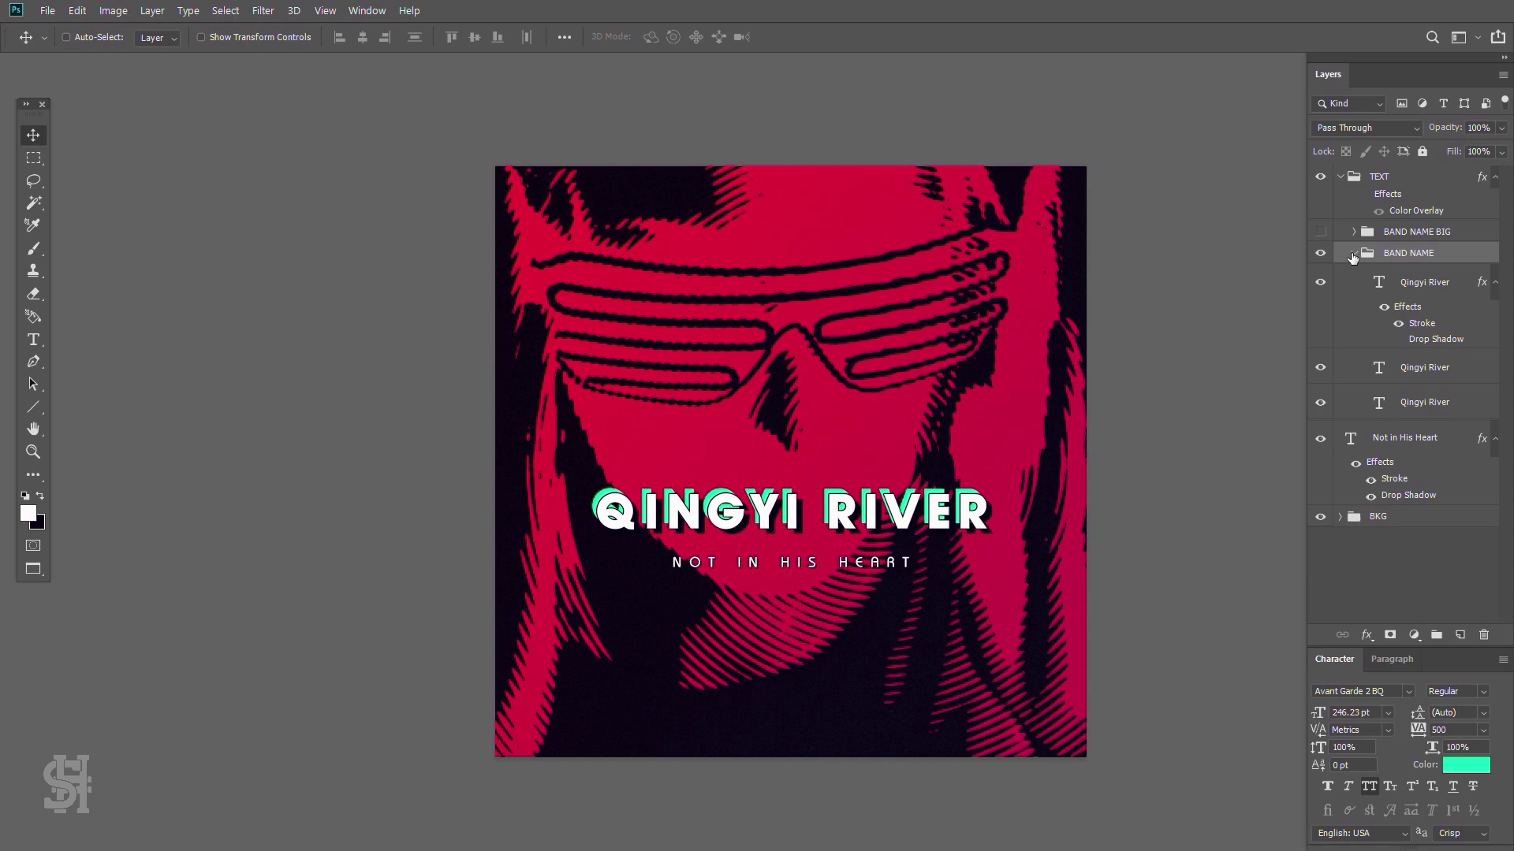
pyautogui.doubleClick(1421, 323)
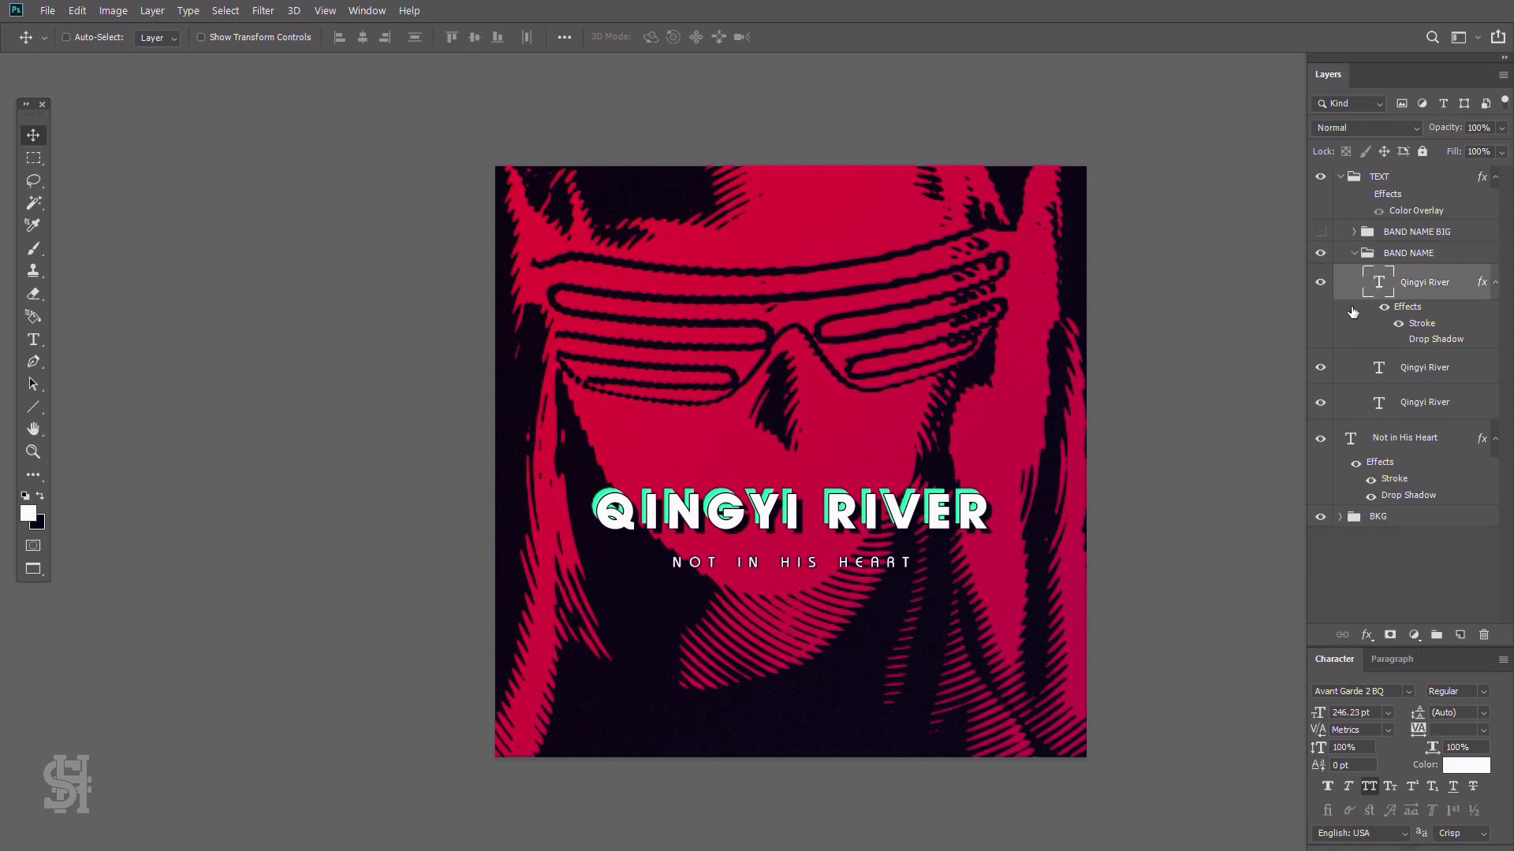
pyautogui.press('Return')
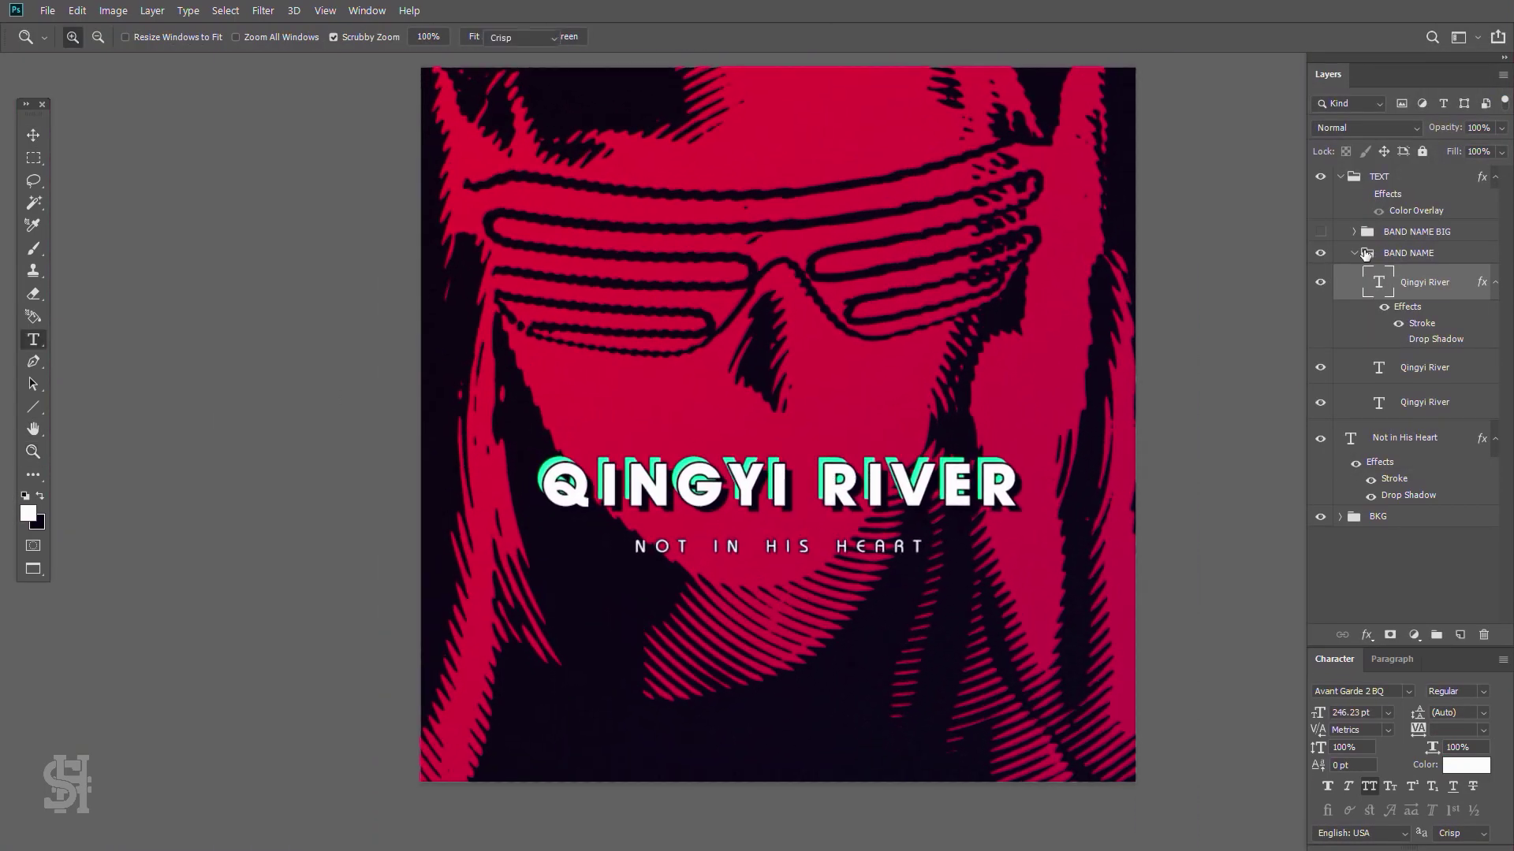
# - Set the subtitle font to Contrail One and move it down below the title
pyautogui.click(1405, 437)
pyautogui.press('v')
pyautogui.doubleClick(1349, 438)
pyautogui.click(216, 37)
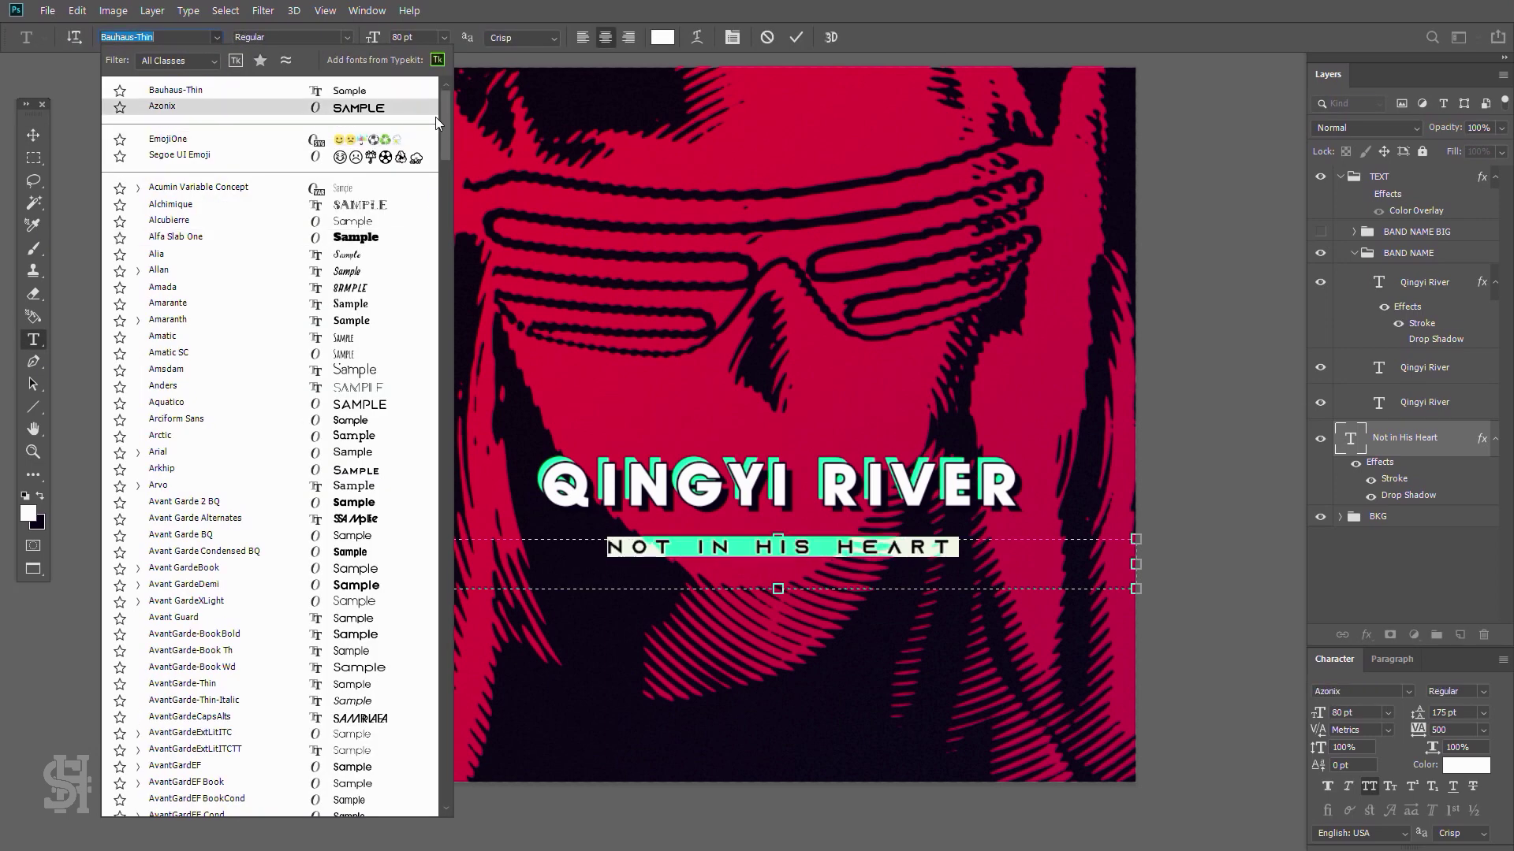
pyautogui.scroll(-10, 292, 207)
pyautogui.click(174, 375)
pyautogui.click(33, 135)
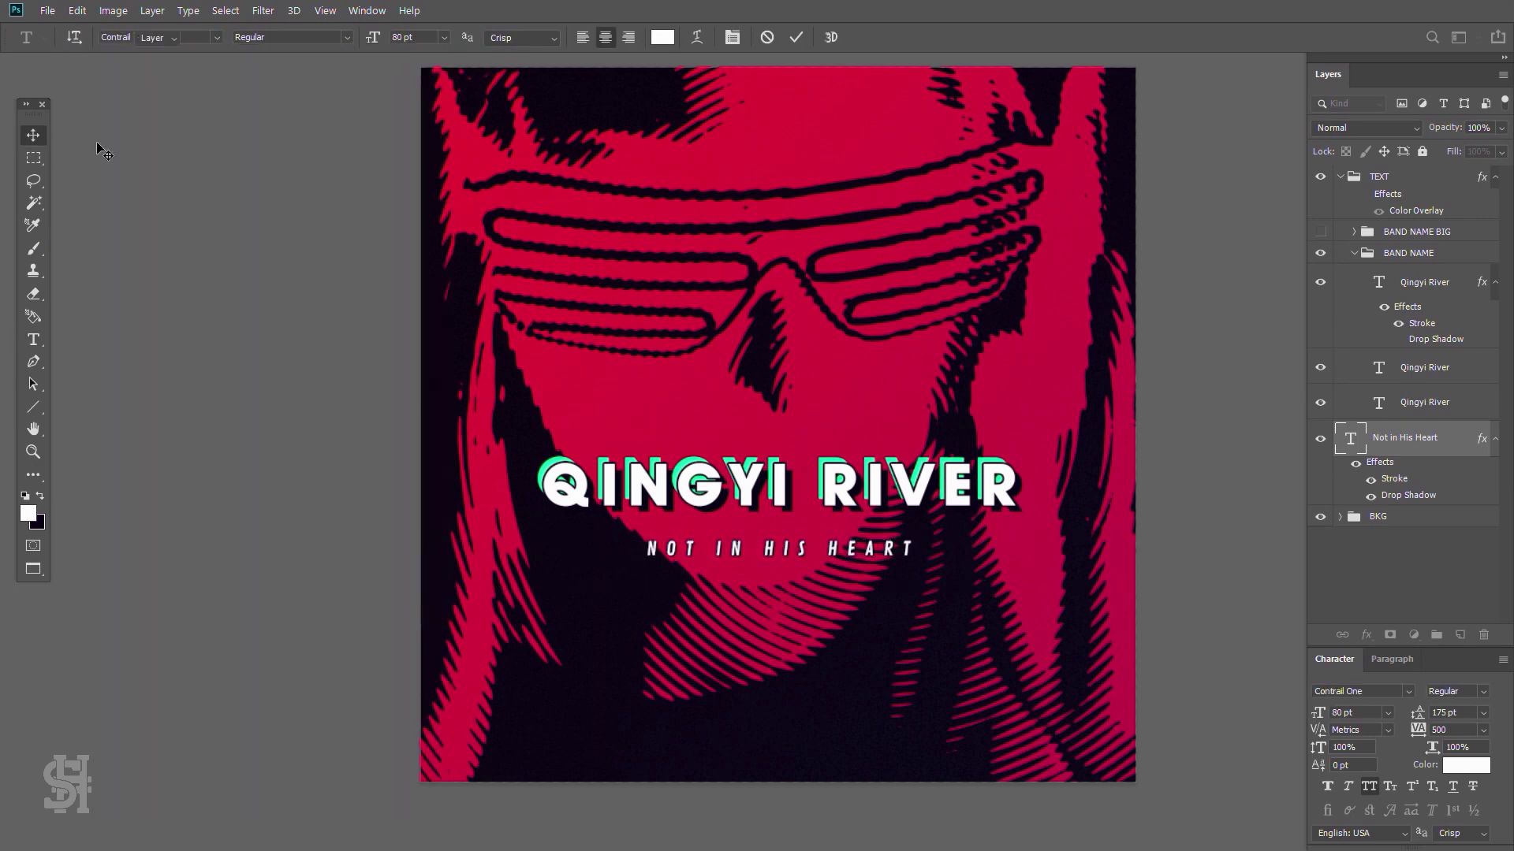
pyautogui.moveTo(876, 540); pyautogui.dragTo(877, 569)
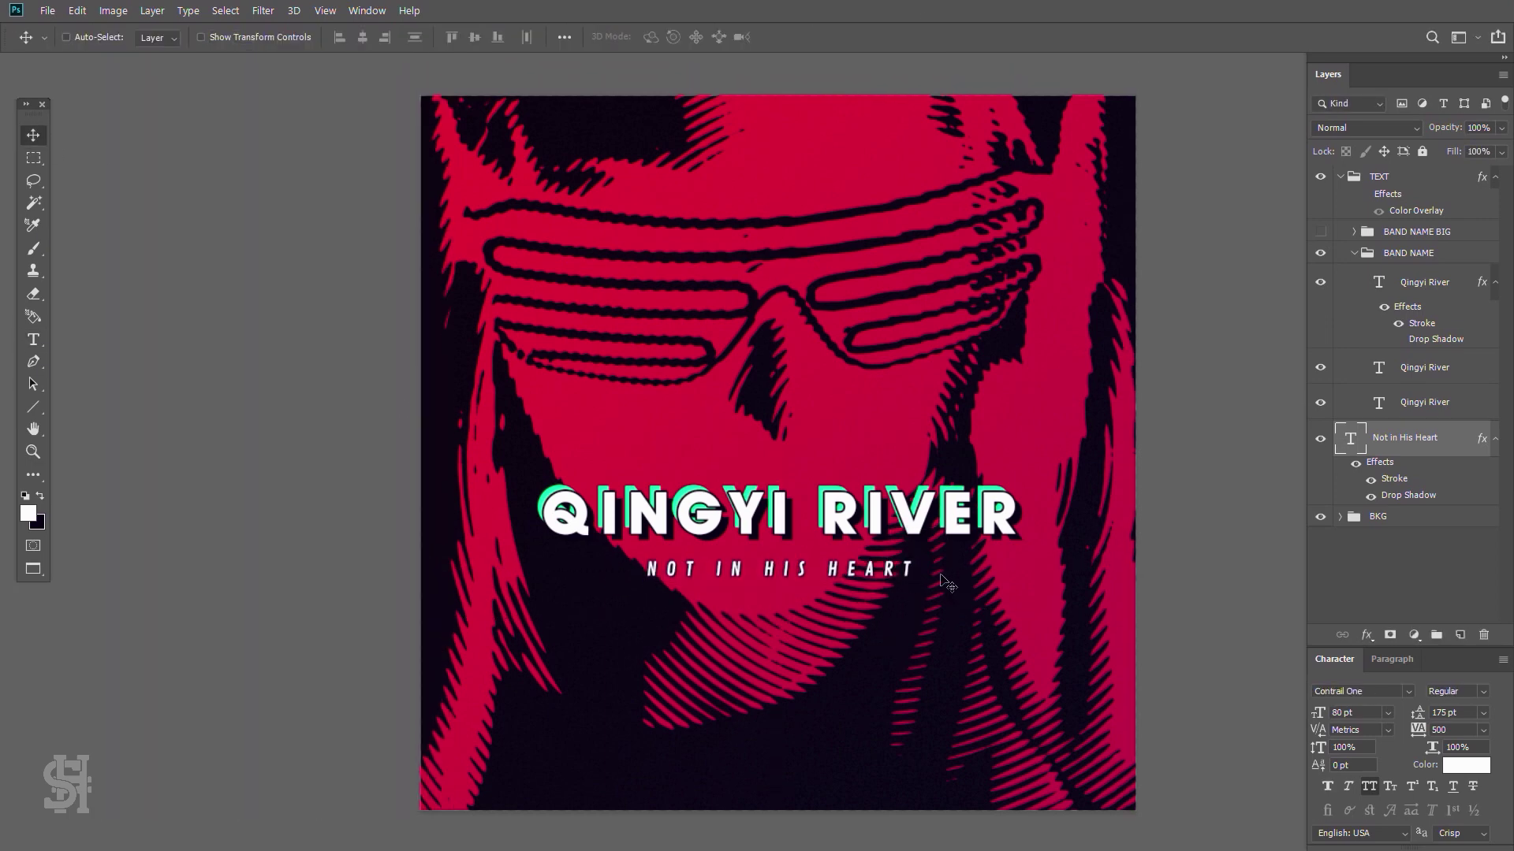
# - Rasterize the third Qingyi River title copy and apply Add Noise to it
pyautogui.press('v')
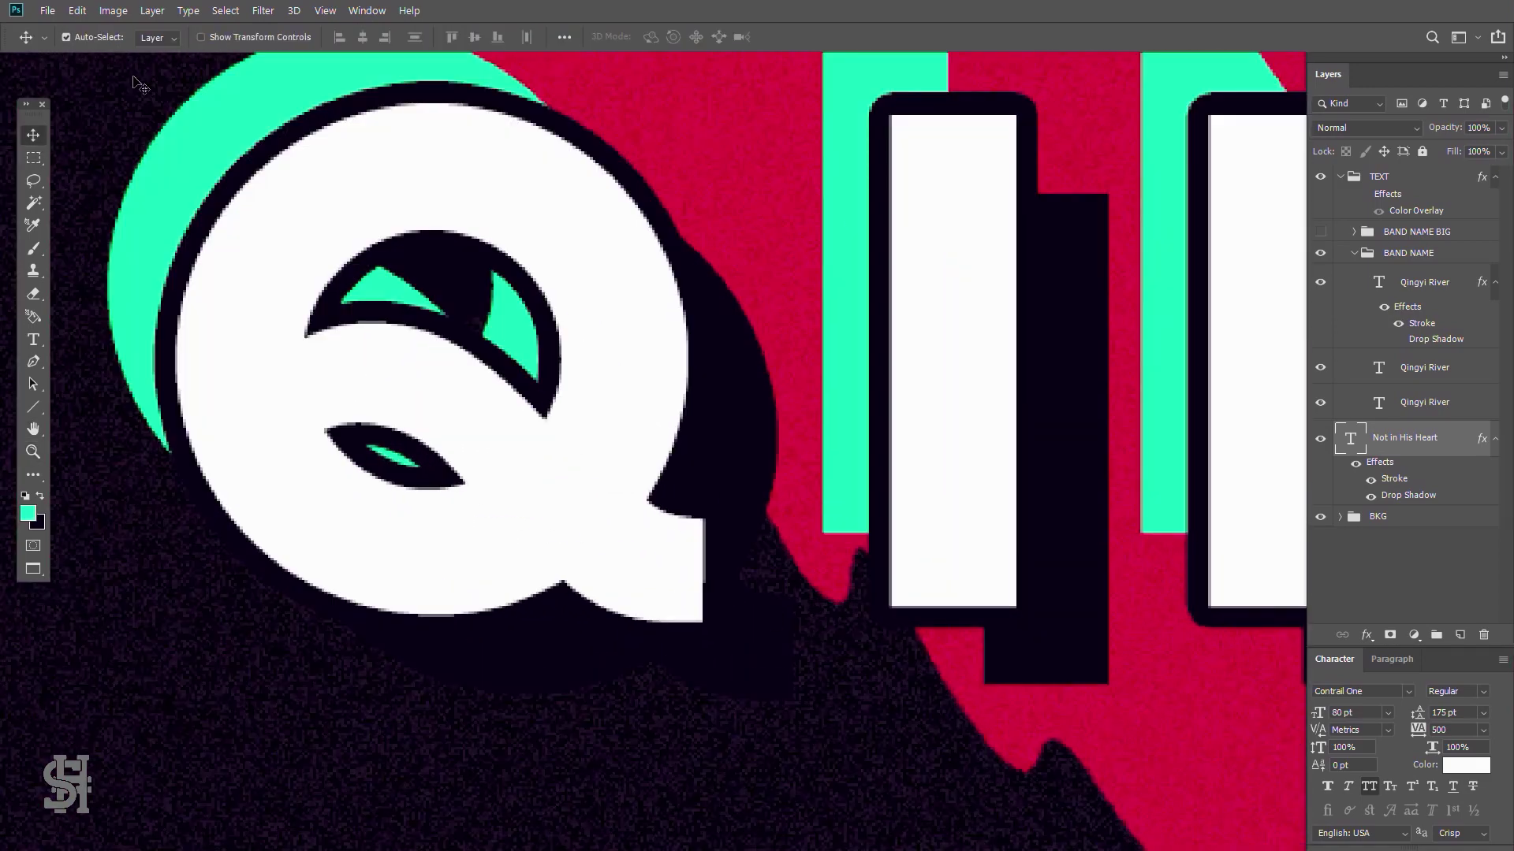
pyautogui.click(1441, 406)
pyautogui.rightClick(1401, 406)
pyautogui.click(1269, 338)
pyautogui.click(263, 11)
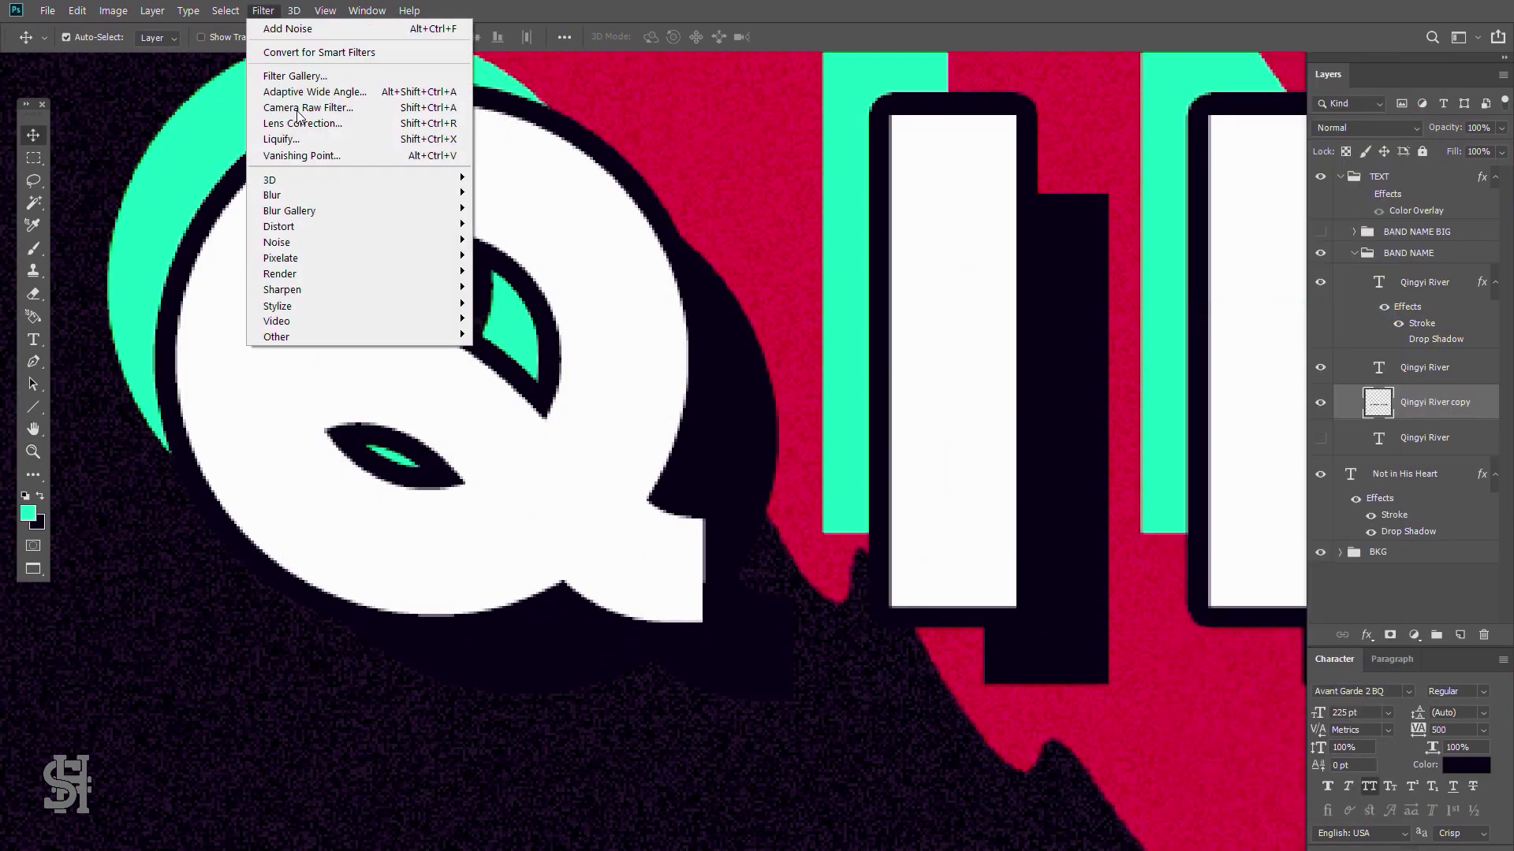
pyautogui.click(516, 241)
pyautogui.click(1156, 185)
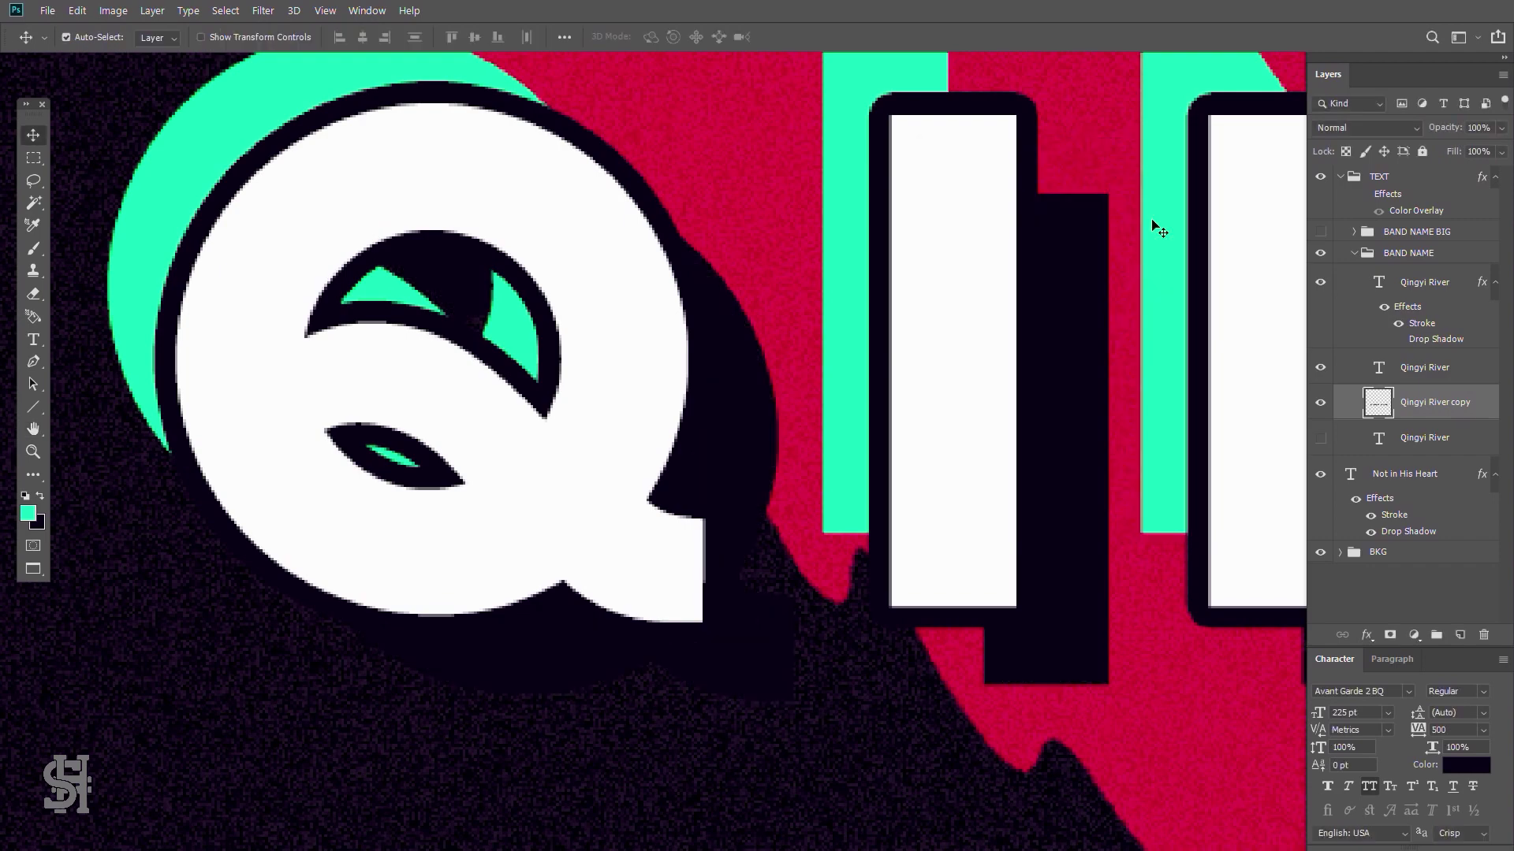
# - Lower the title copy's lightness with Hue/Saturation
pyautogui.click(263, 10)
pyautogui.press('Escape')
pyautogui.hotkey('ctrl', 'u')
pyautogui.moveTo(1250, 326); pyautogui.dragTo(1230, 324)
pyautogui.press('Return')
pyautogui.hotkey('ctrl', '0')
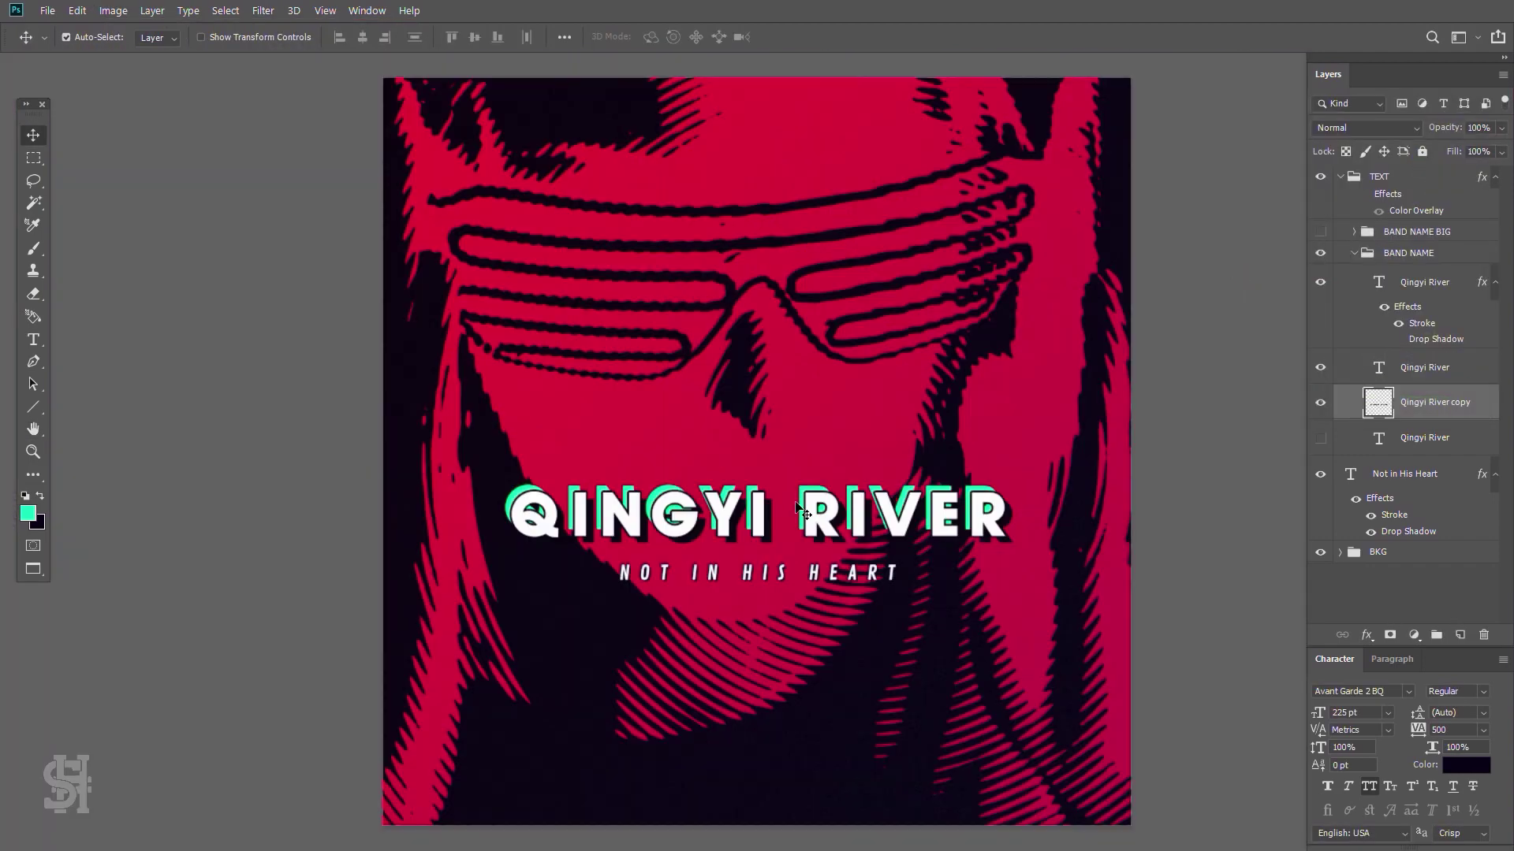
# - Create a new empty Layer 5 in the TEXT group
pyautogui.hotkey('ctrl', '-')
pyautogui.press('m')
pyautogui.click(1379, 177)
pyautogui.hotkey('ctrl', 'shift', 'alt', 'n')
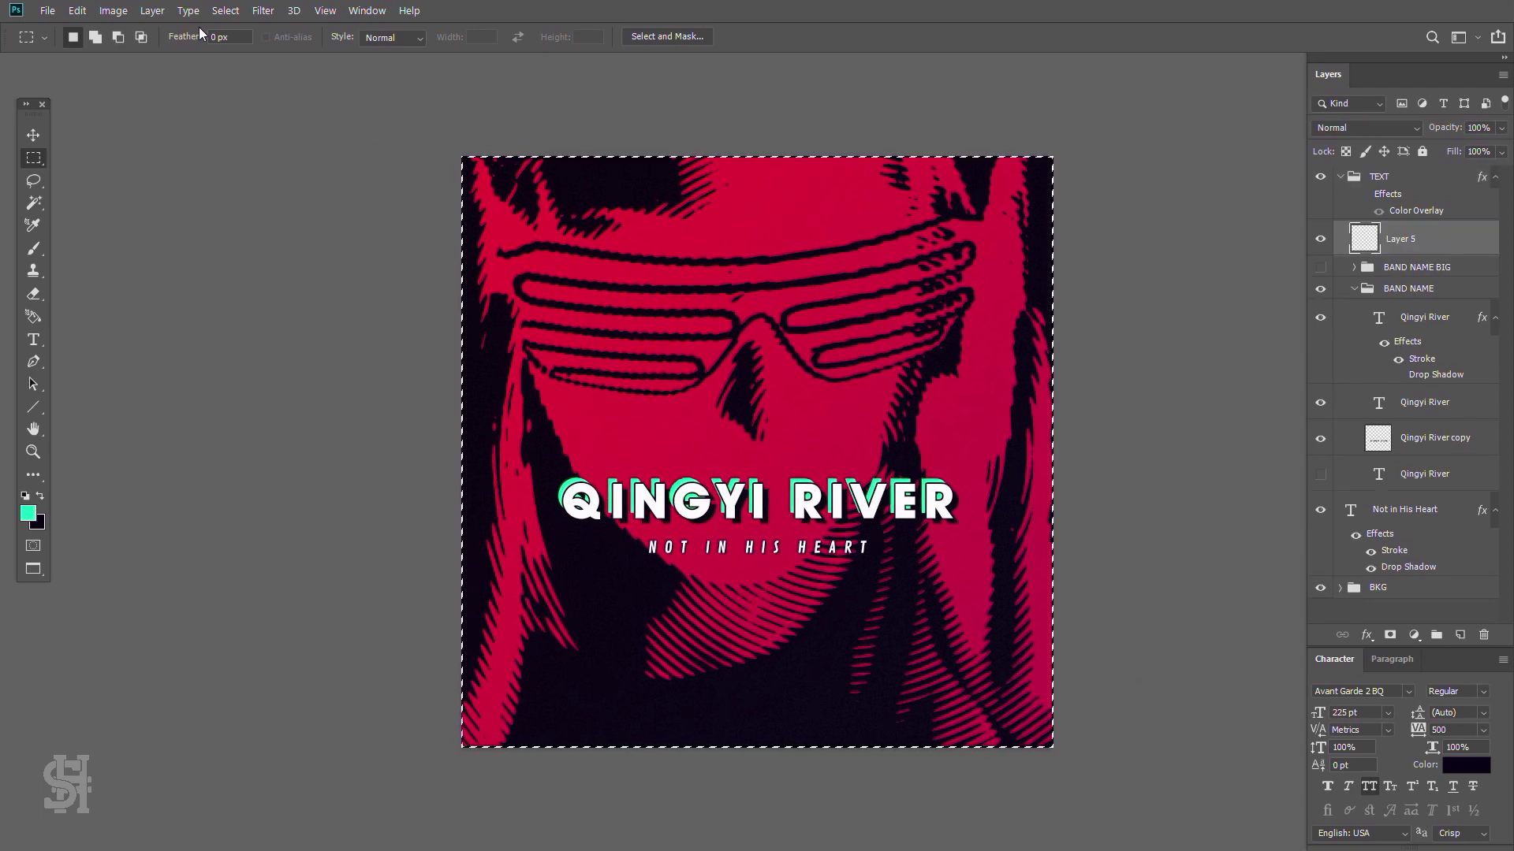
# - Draw a full-cover rectangle with no fill and a mint outline about 31 px wide
pyautogui.moveTo(1050, 728); pyautogui.dragTo(1053, 745)
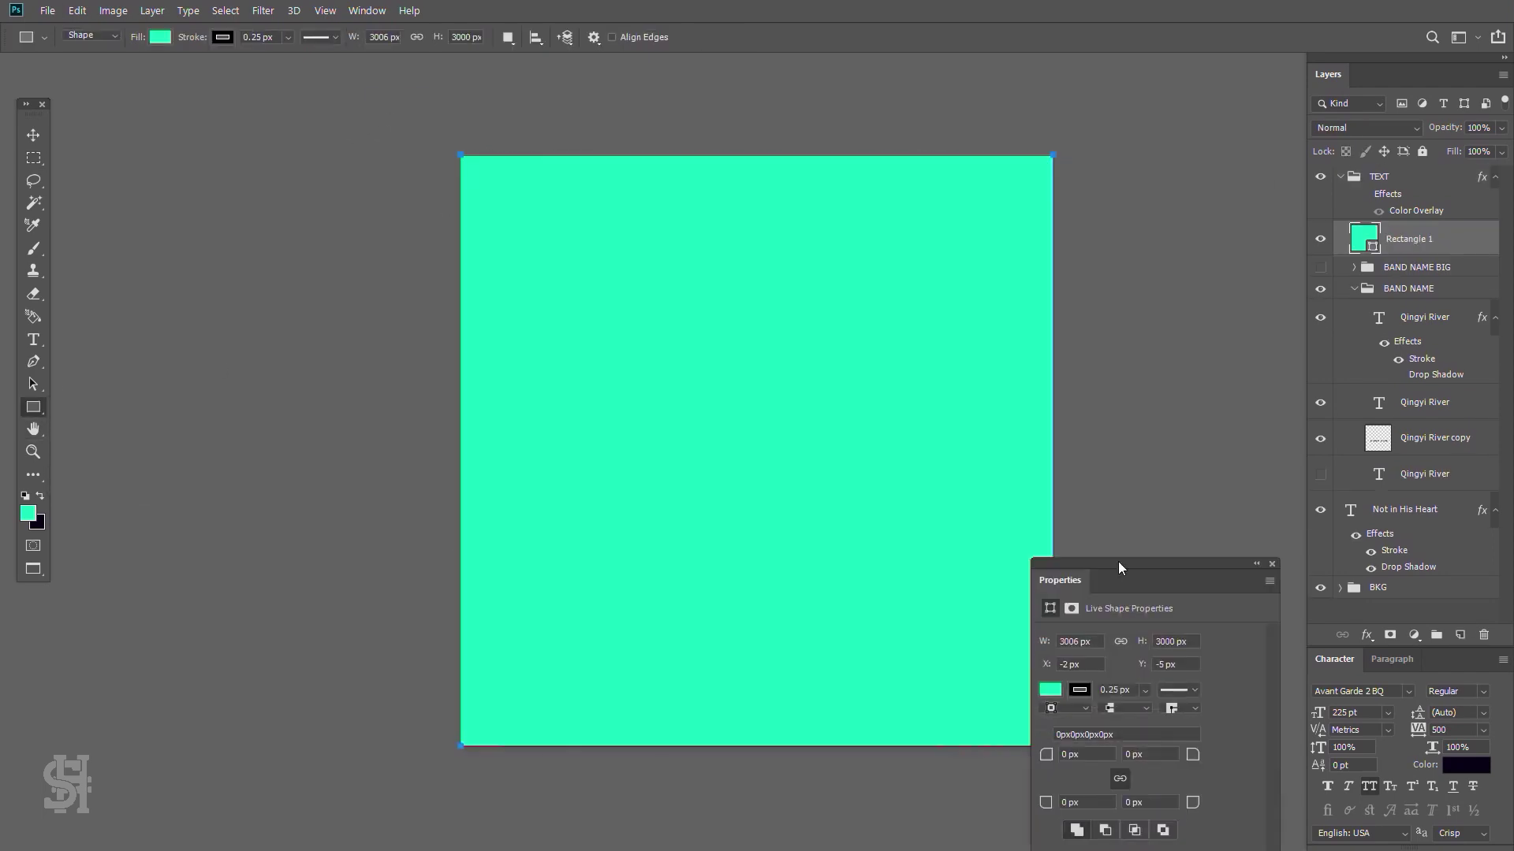
pyautogui.click(1132, 575)
pyautogui.click(1135, 602)
pyautogui.click(1226, 576)
pyautogui.moveTo(1221, 593); pyautogui.dragTo(1277, 596)
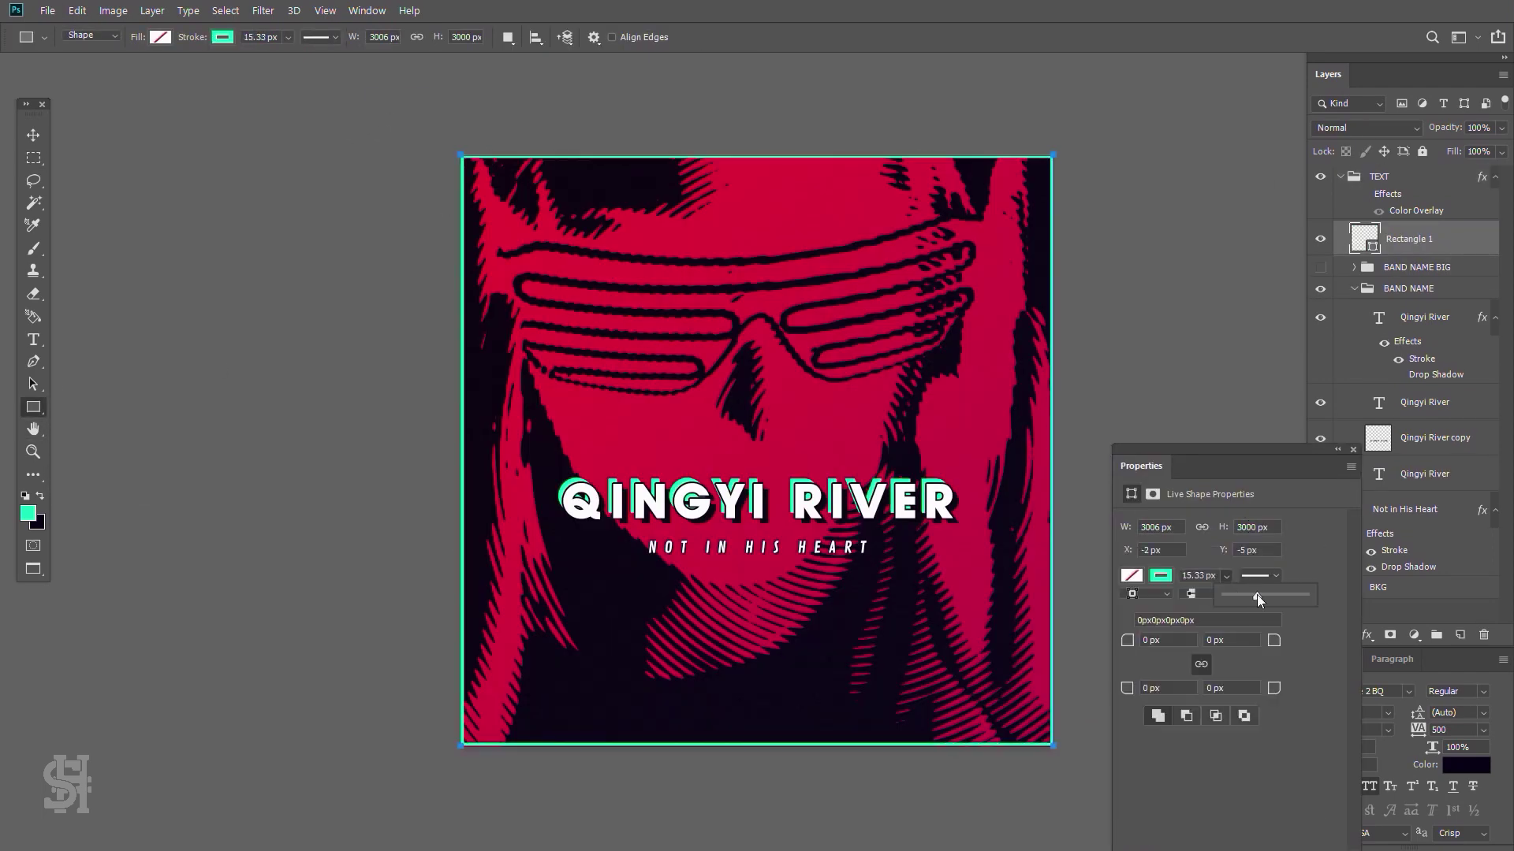
pyautogui.click(1248, 619)
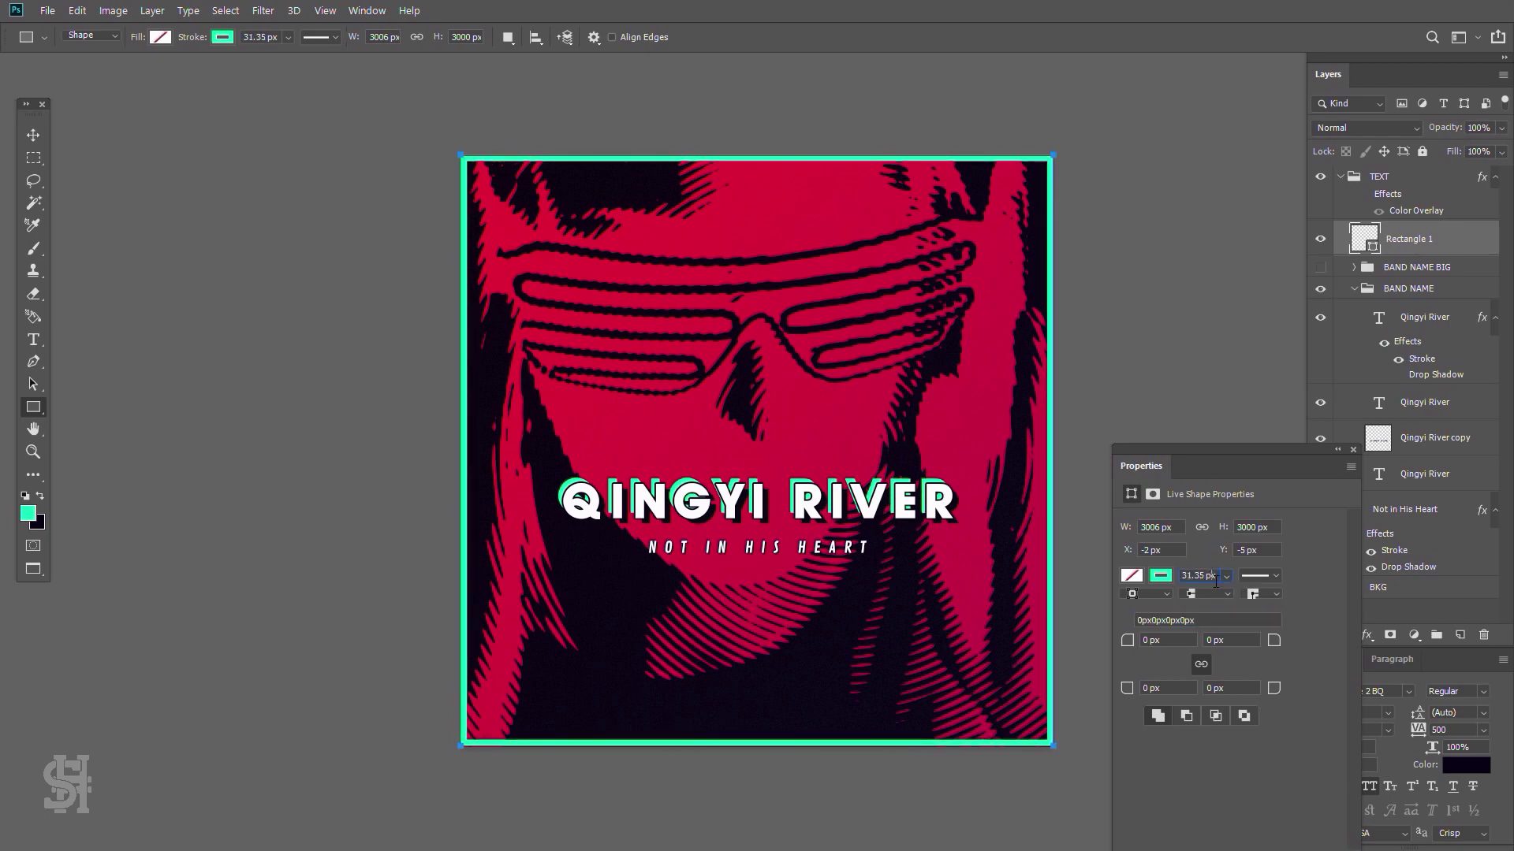
# - Free-transform the rectangle to fit the cover, then zoom out to see the whole cover
pyautogui.hotkey('ctrl', 't')
pyautogui.hotkey('ctrl', '0')
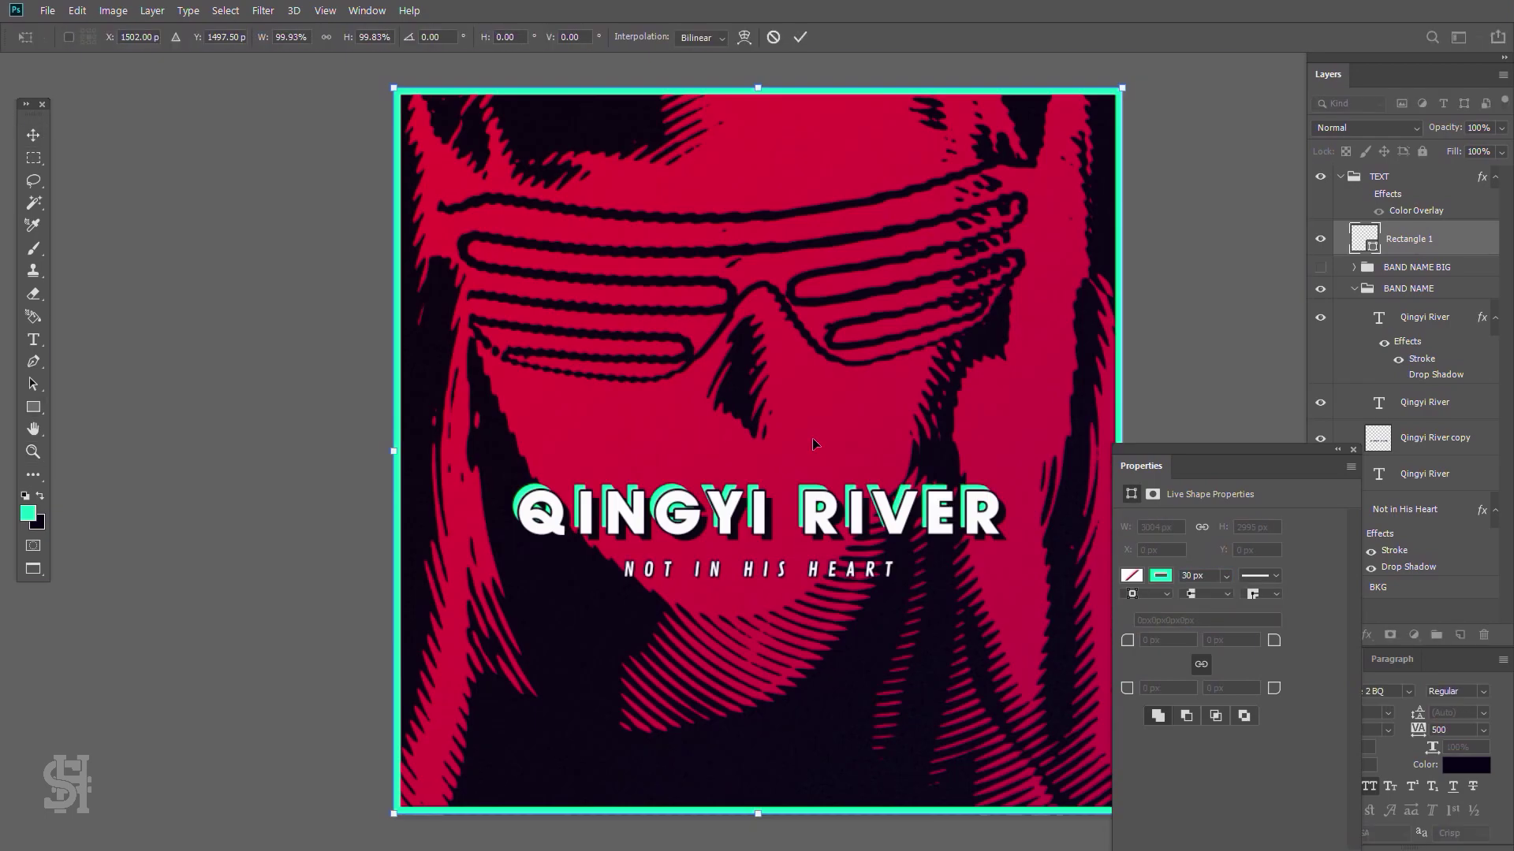
pyautogui.scroll(3, 1170, 825)
pyautogui.scroll(3, 789, 592)
pyautogui.hotkey('ctrl', '0')
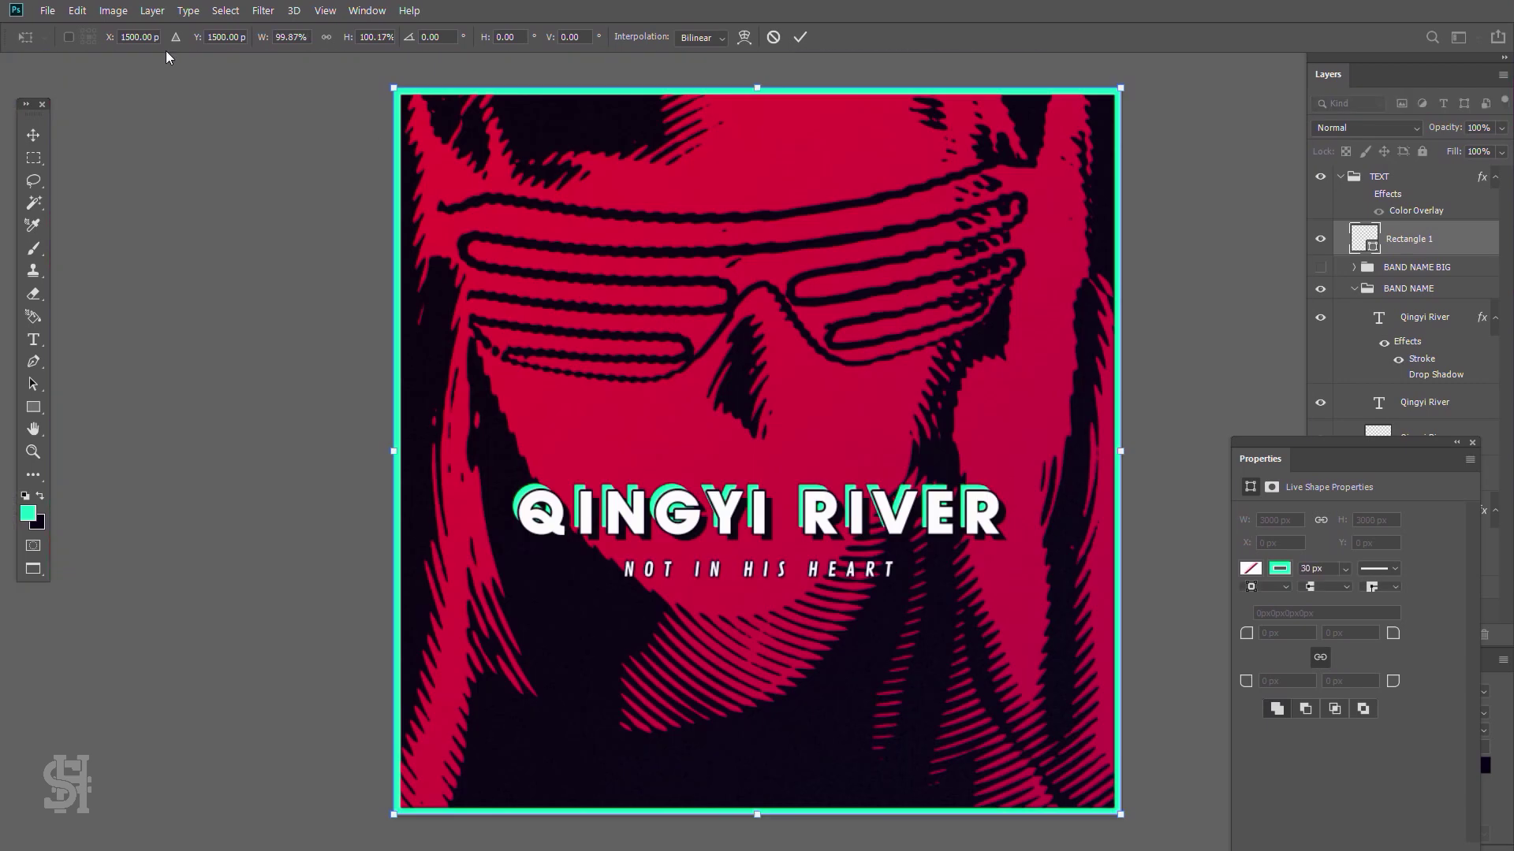
pyautogui.press('Return')
pyautogui.press('z')
pyautogui.hotkey('ctrl', '-')
# - Rename the rectangle layer to Border and move it to the top of the layer stack
pyautogui.doubleClick(1412, 238)
pyautogui.write('Border')
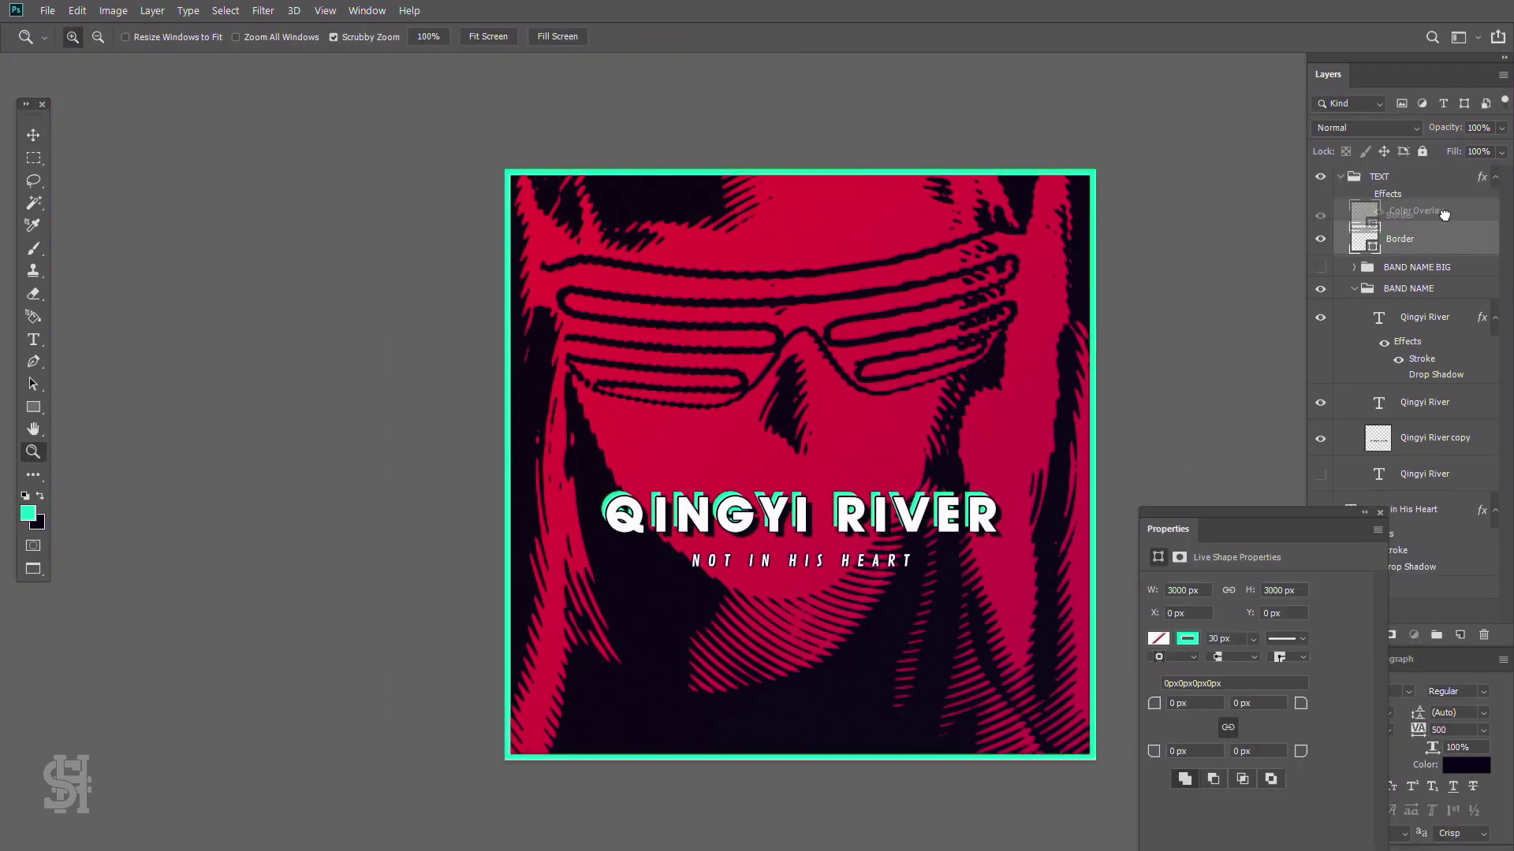
pyautogui.moveTo(1444, 214); pyautogui.dragTo(1412, 172)
pyautogui.moveTo(1218, 517); pyautogui.dragTo(192, 342)
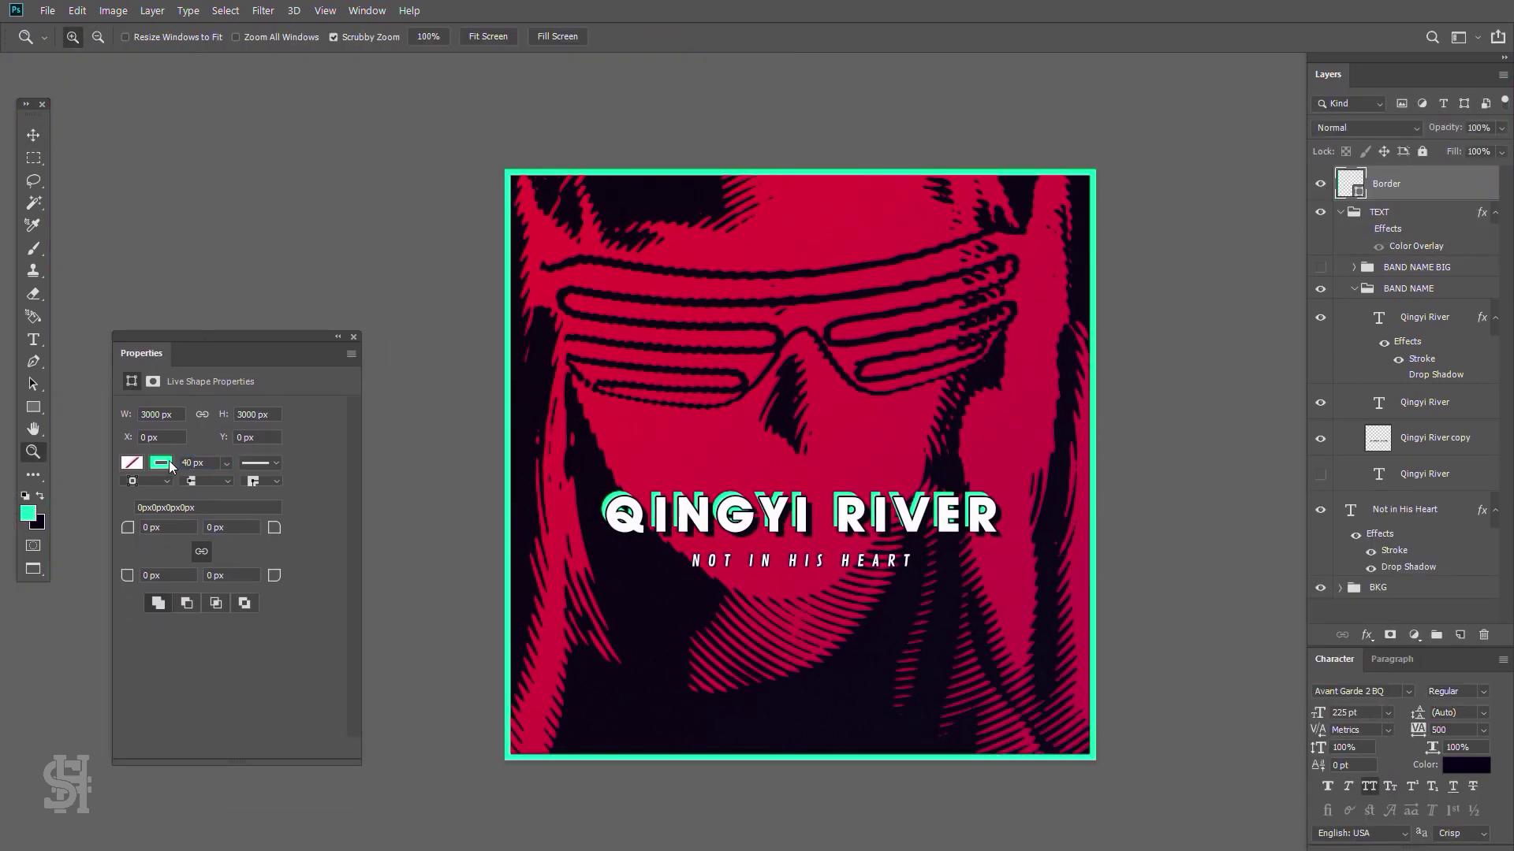
pyautogui.scroll(-2, 193, 462)
pyautogui.scroll(-1, 194, 463)
pyautogui.scroll(-1, 193, 463)
pyautogui.scroll(-1, 194, 463)
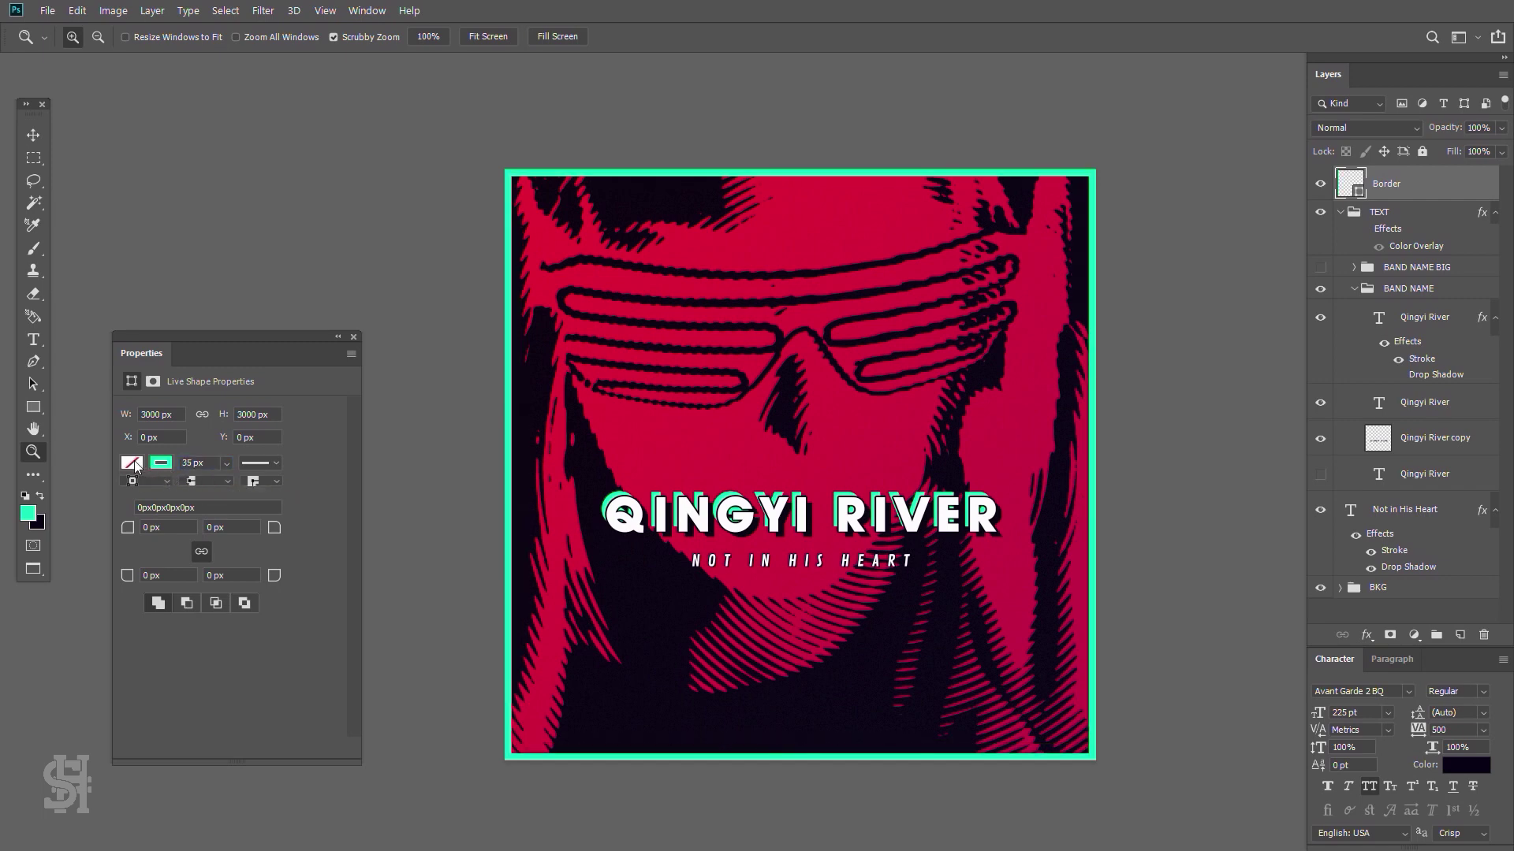
# - Duplicate the Border layer and rasterize the Border copy
pyautogui.rightClick(1476, 183)
pyautogui.click(1277, 175)
pyautogui.press('Return')
pyautogui.rightClick(1407, 183)
pyautogui.click(1366, 290)
# - Shade the Border copy pixels mint-to-dark with a gradient, then duplicate it as Border copy 2
pyautogui.rightClick(1350, 185)
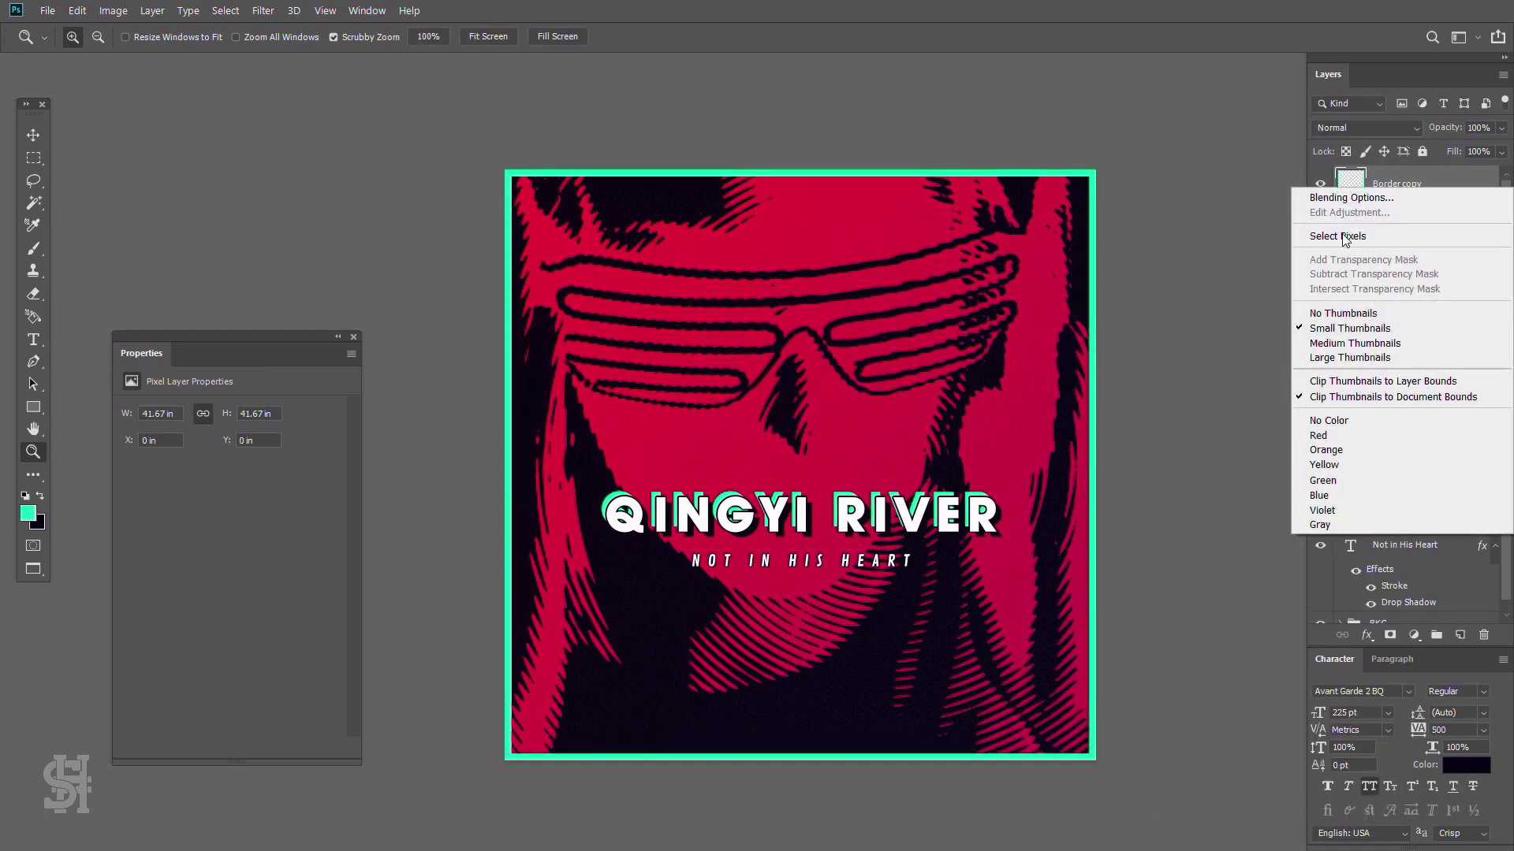
pyautogui.click(1343, 238)
pyautogui.press('g')
pyautogui.moveTo(527, 196); pyautogui.dragTo(1065, 724)
pyautogui.hotkey('ctrl', 'd')
pyautogui.press('m')
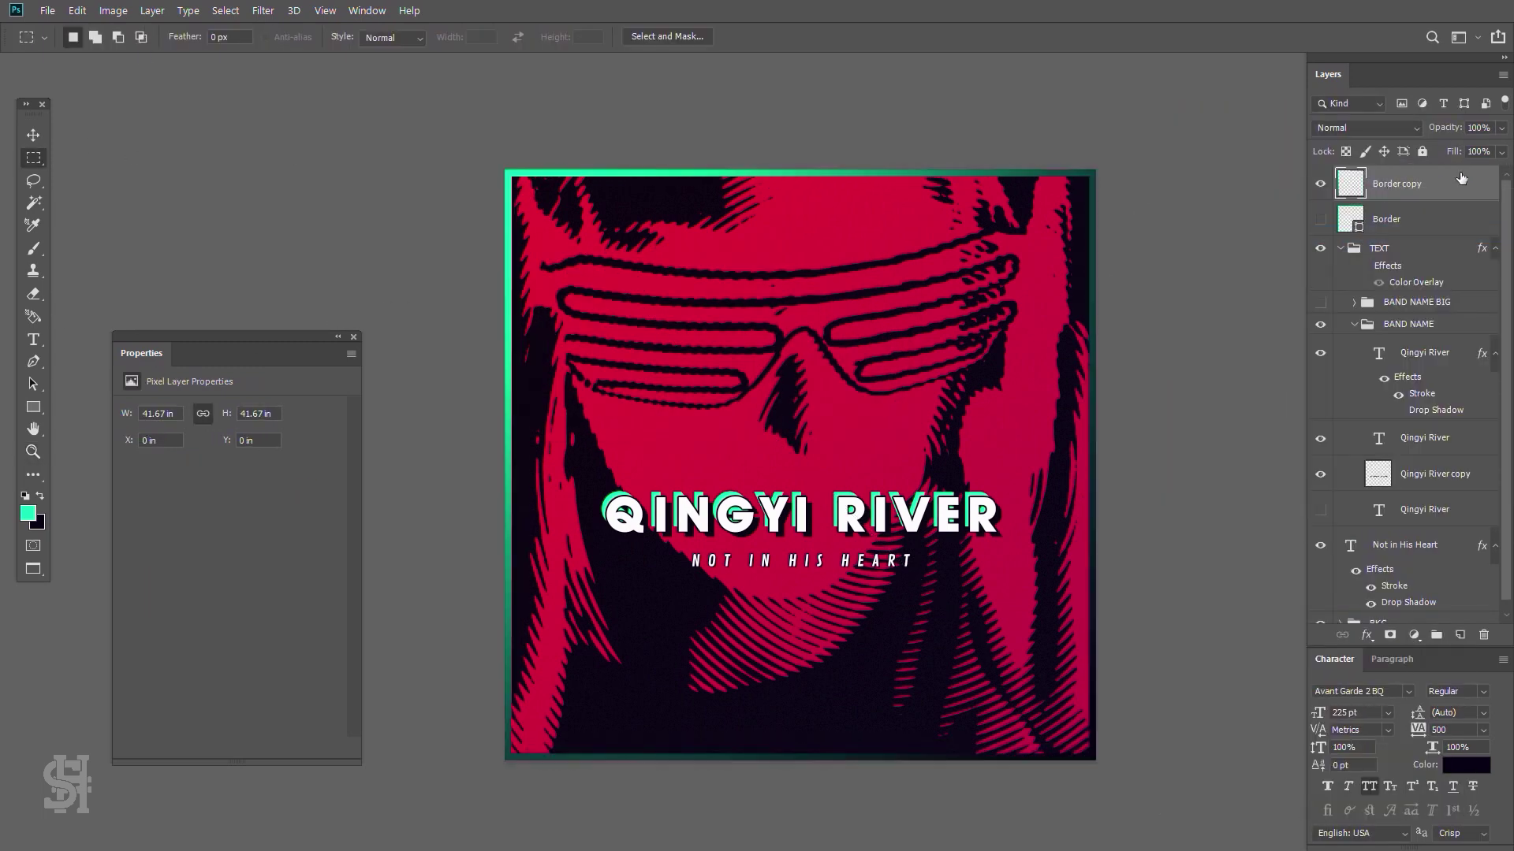
pyautogui.hotkey('ctrl', 'j')
pyautogui.keyDown('ctrl'); pyautogui.click(1349, 183); pyautogui.keyUp('ctrl')
# - Set the background colour to white
pyautogui.press('g')
pyautogui.click(37, 522)
pyautogui.write('ffffff')
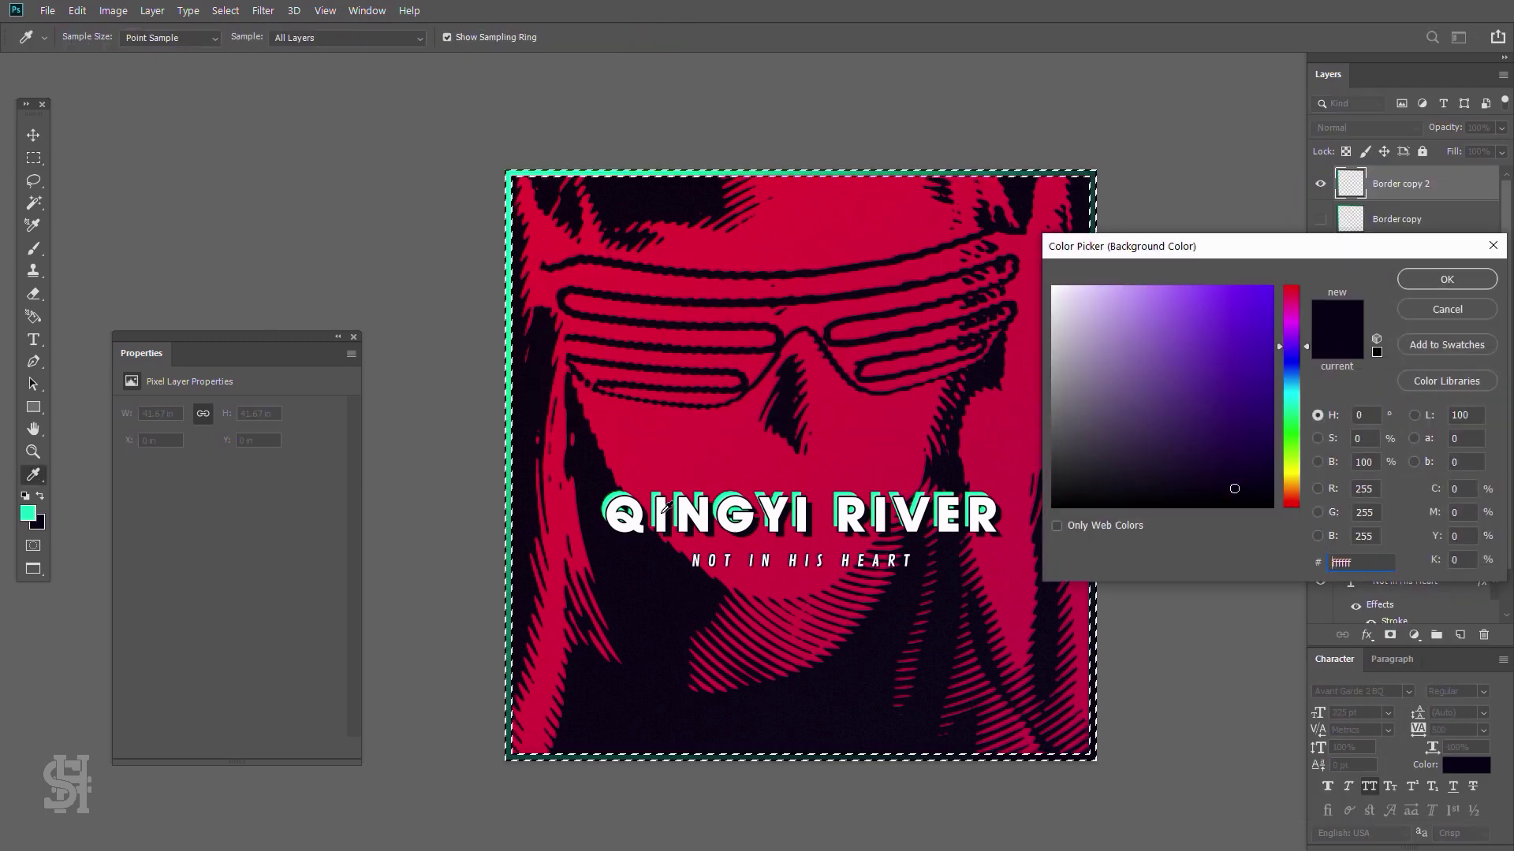
pyautogui.press('Return')
# - Shade Border copy 2 with a gradient from white top-left to mint bottom-right
pyautogui.moveTo(801, 465); pyautogui.dragTo(1032, 692)
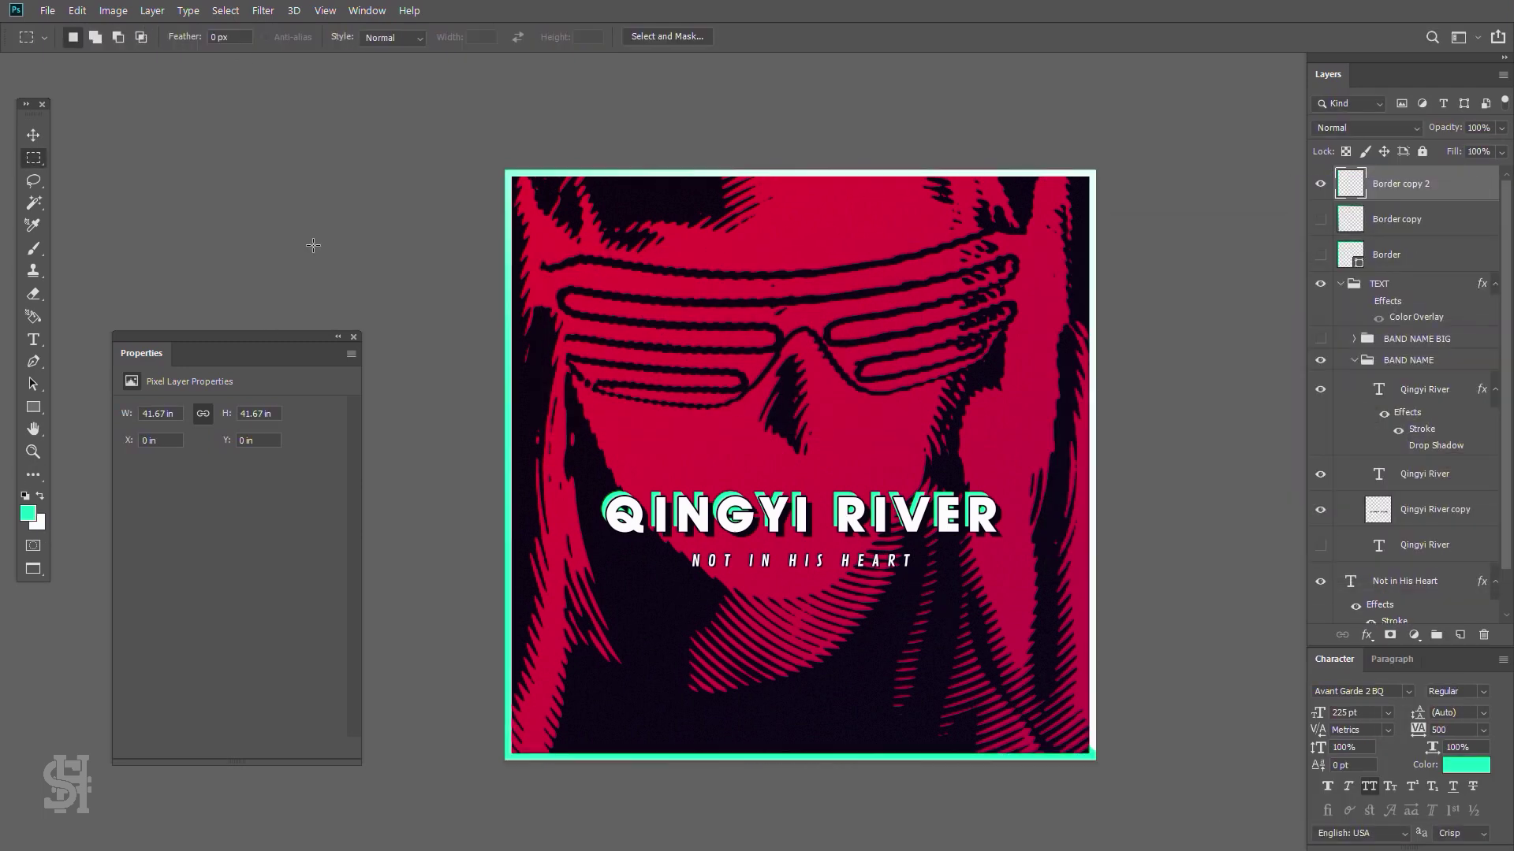
pyautogui.moveTo(1025, 710); pyautogui.dragTo(568, 229)
pyautogui.hotkey('ctrl', 'd')
pyautogui.press('m')
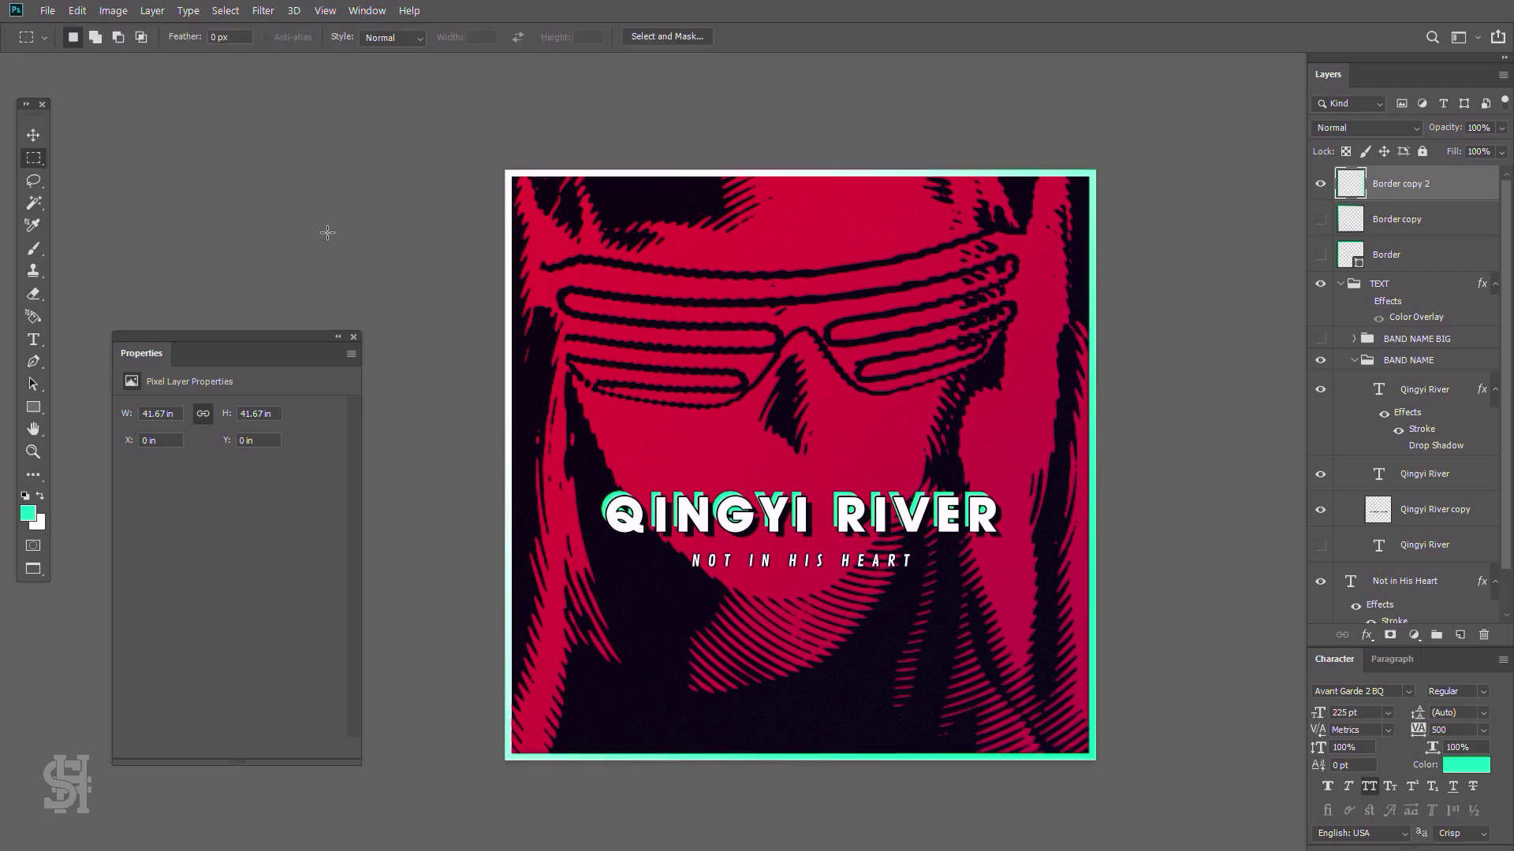
pyautogui.click(1366, 128)
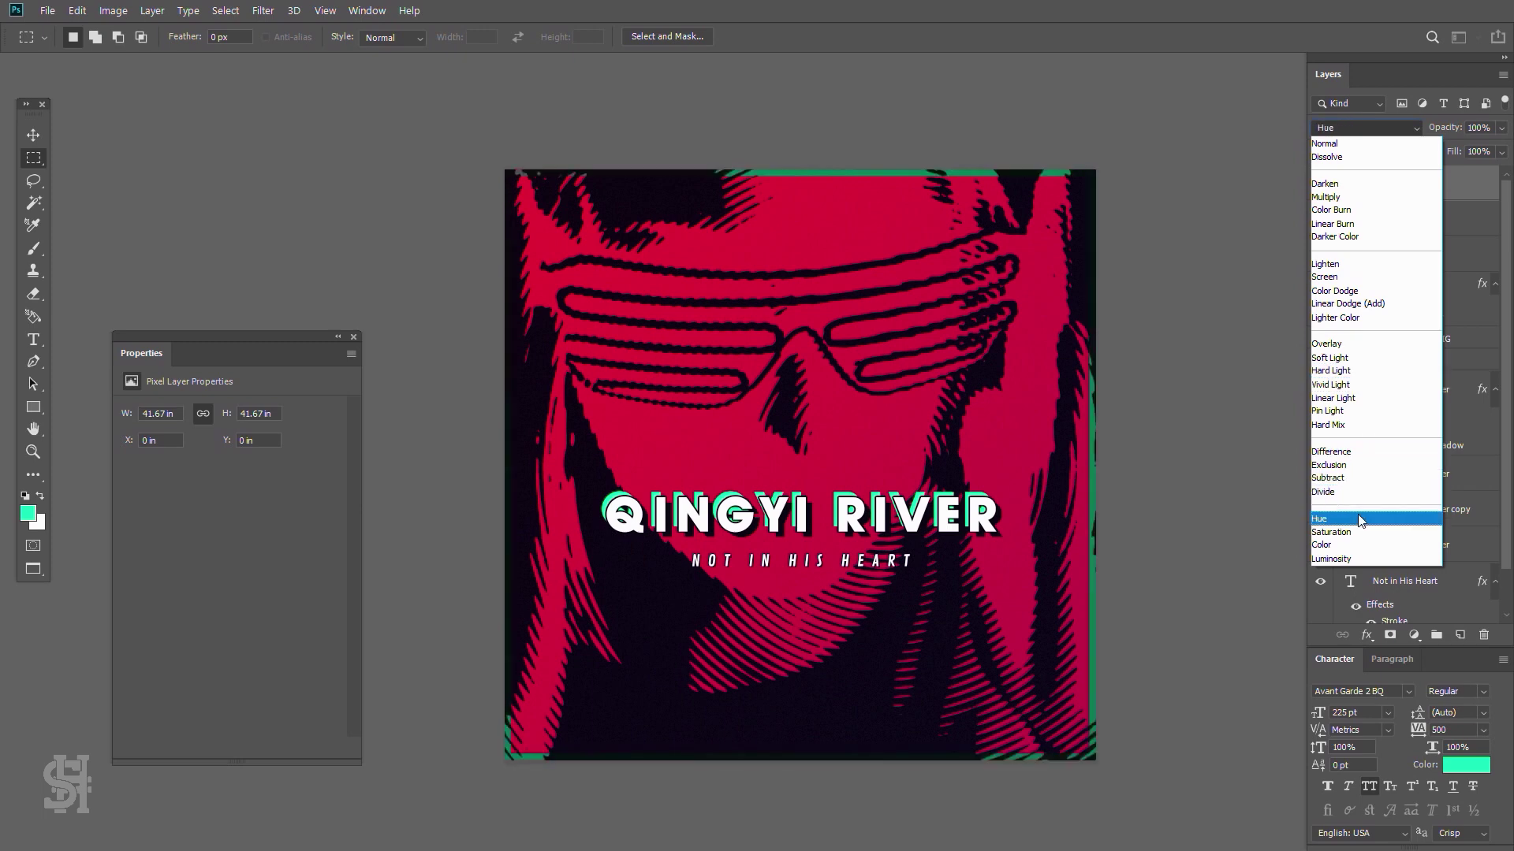
# - Try Luminosity and Lighten blending on Border copy 2, toggling Border copy on
pyautogui.click(1332, 559)
pyautogui.click(1324, 227)
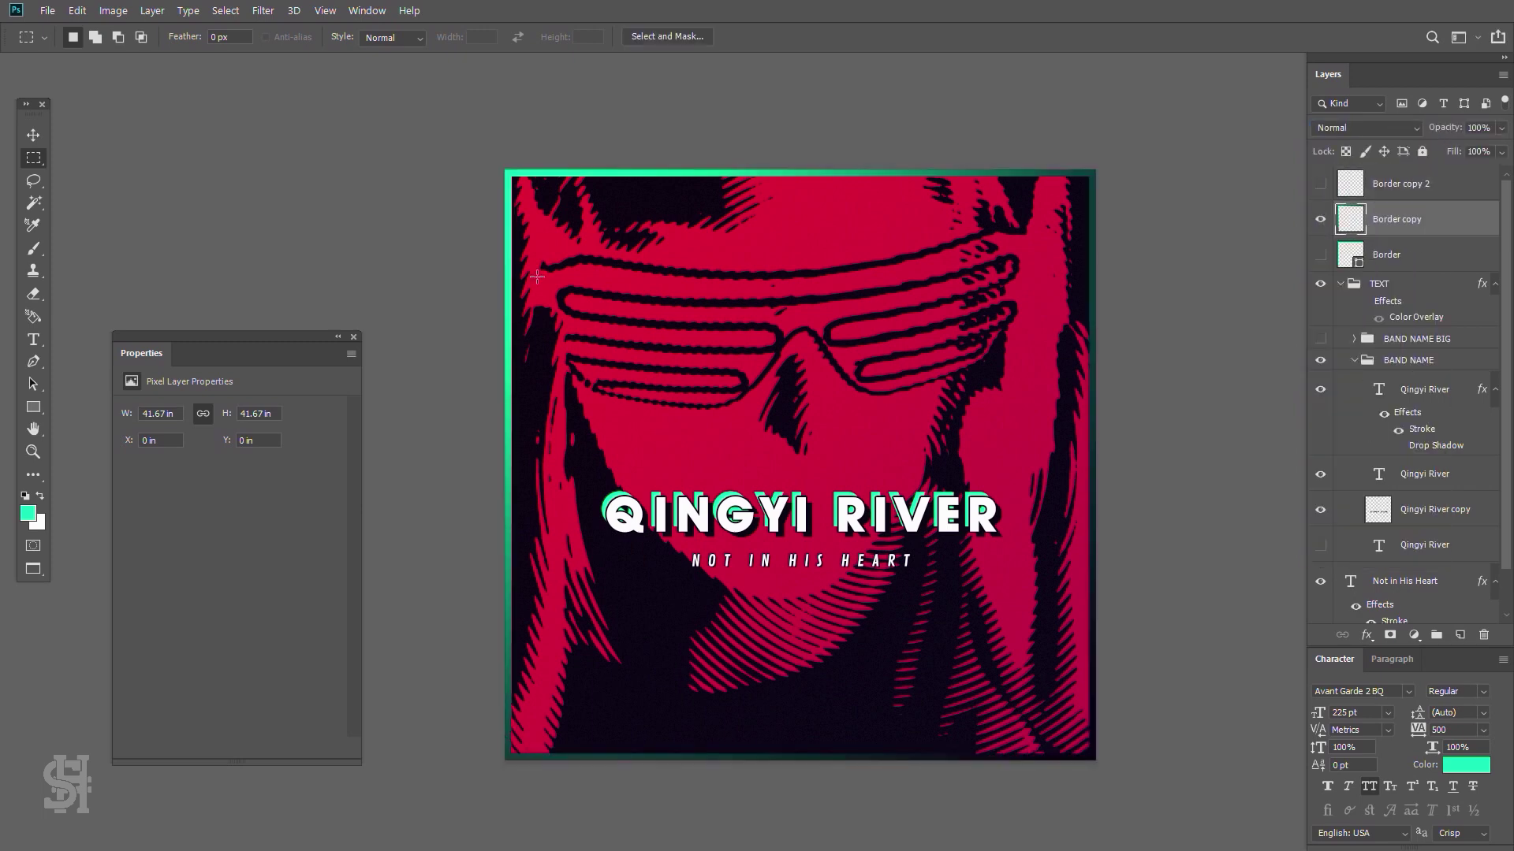
pyautogui.click(1327, 185)
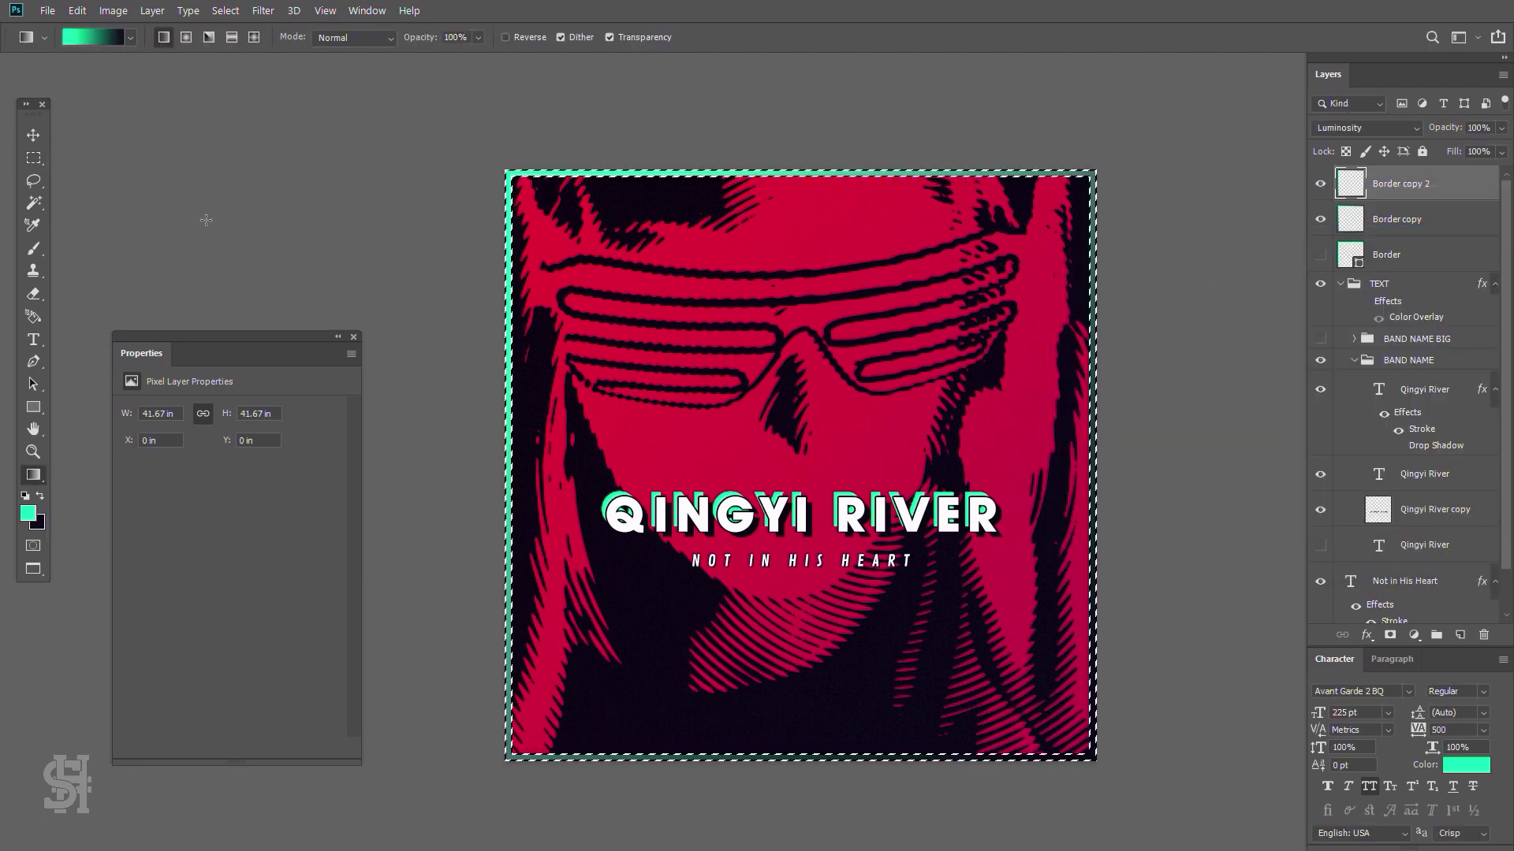
pyautogui.click(1376, 128)
pyautogui.click(1367, 265)
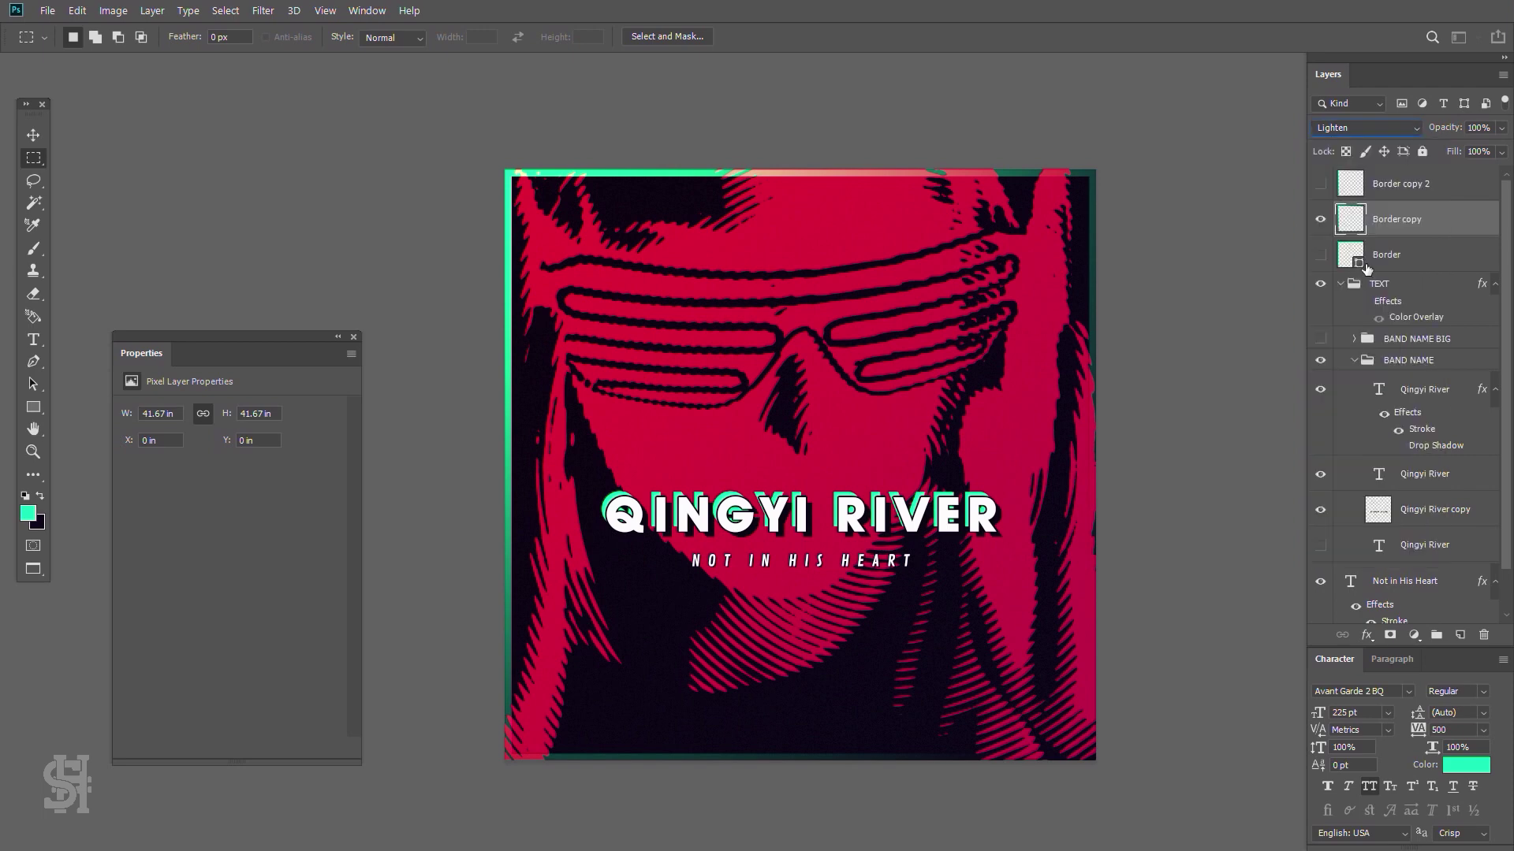
pyautogui.press('z')
pyautogui.click(1129, 179)
pyautogui.keyDown('alt'); pyautogui.click(886, 391); pyautogui.keyUp('alt')
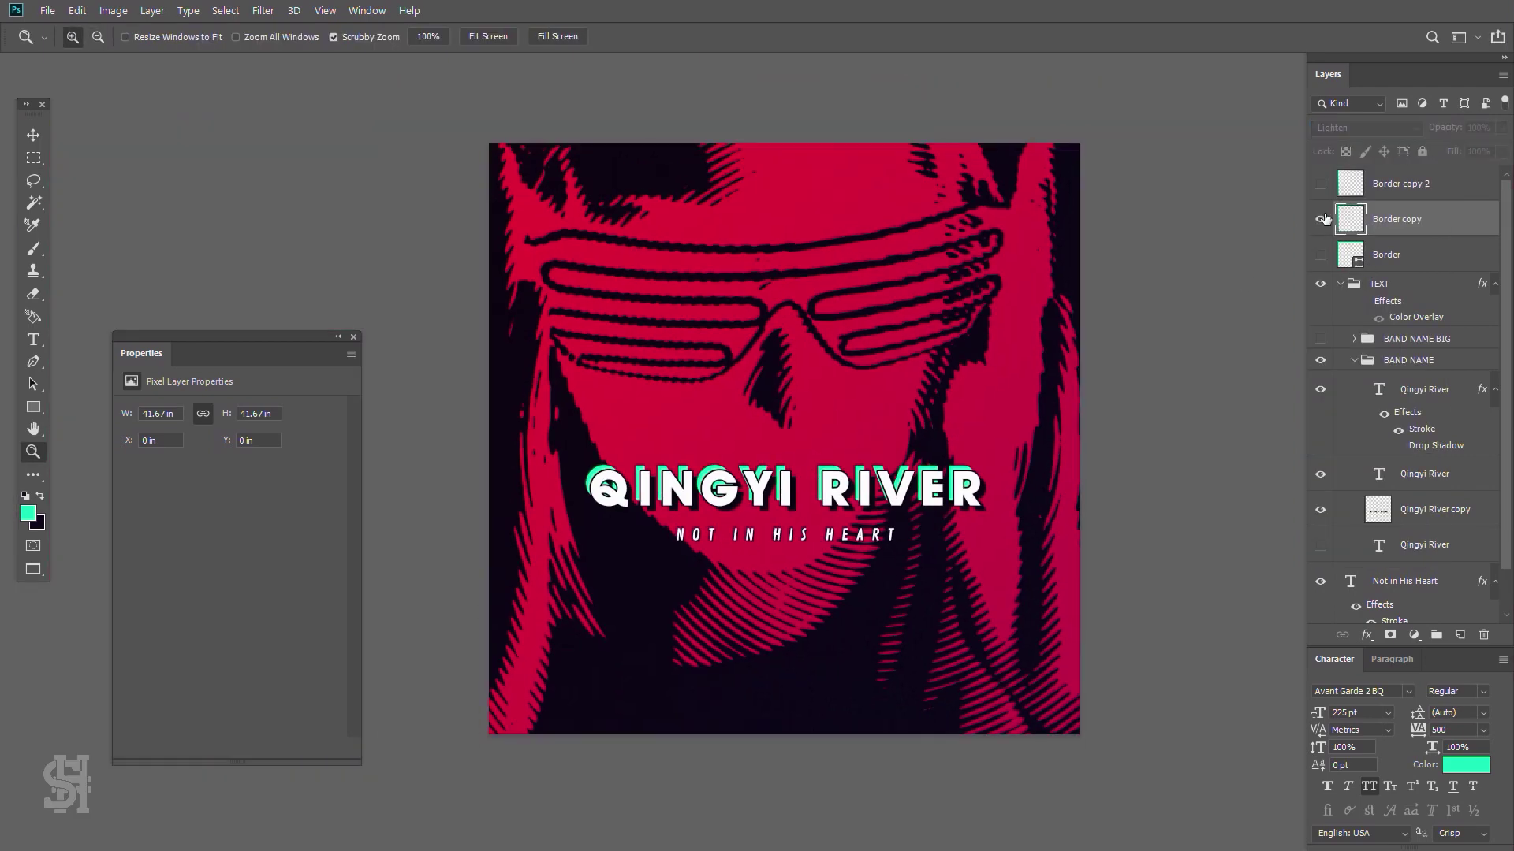
# - Try Hue blending, then settle Border copy 2 on Lighter Color
pyautogui.click(1375, 128)
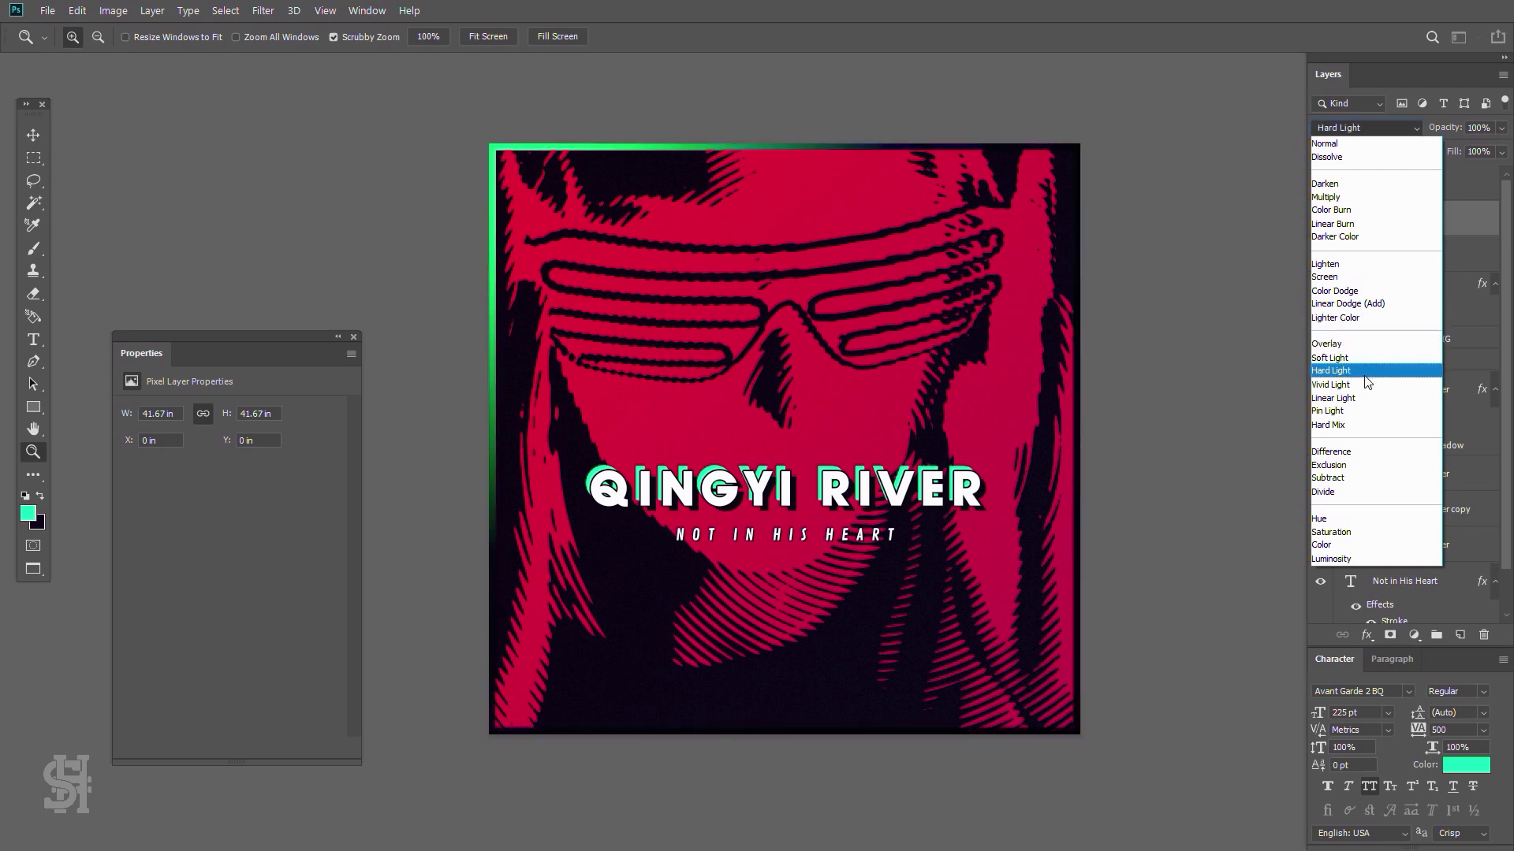
pyautogui.click(1365, 518)
pyautogui.click(1340, 128)
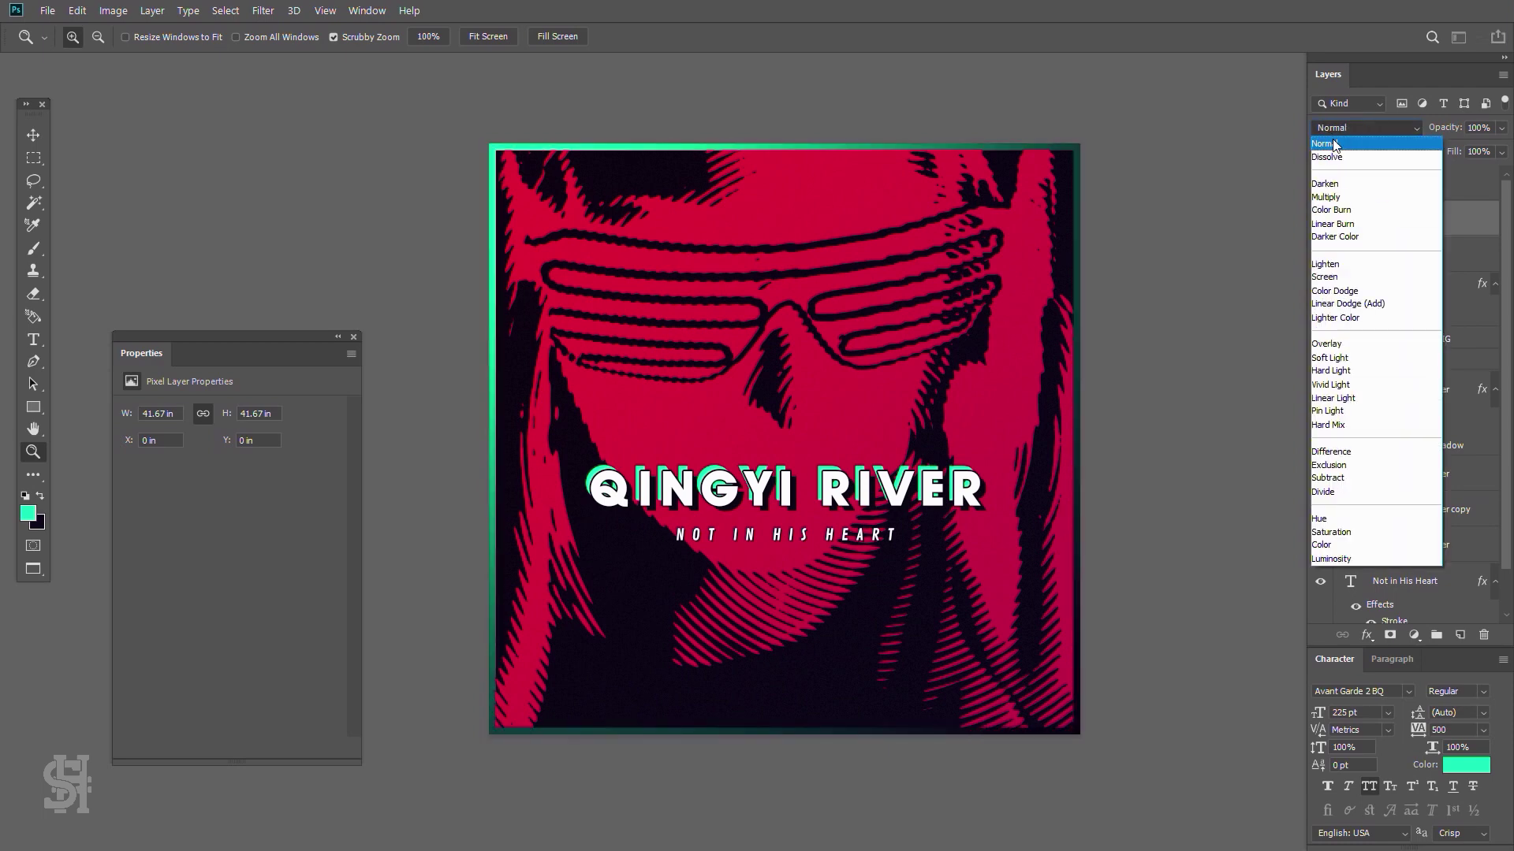
pyautogui.press('Escape')
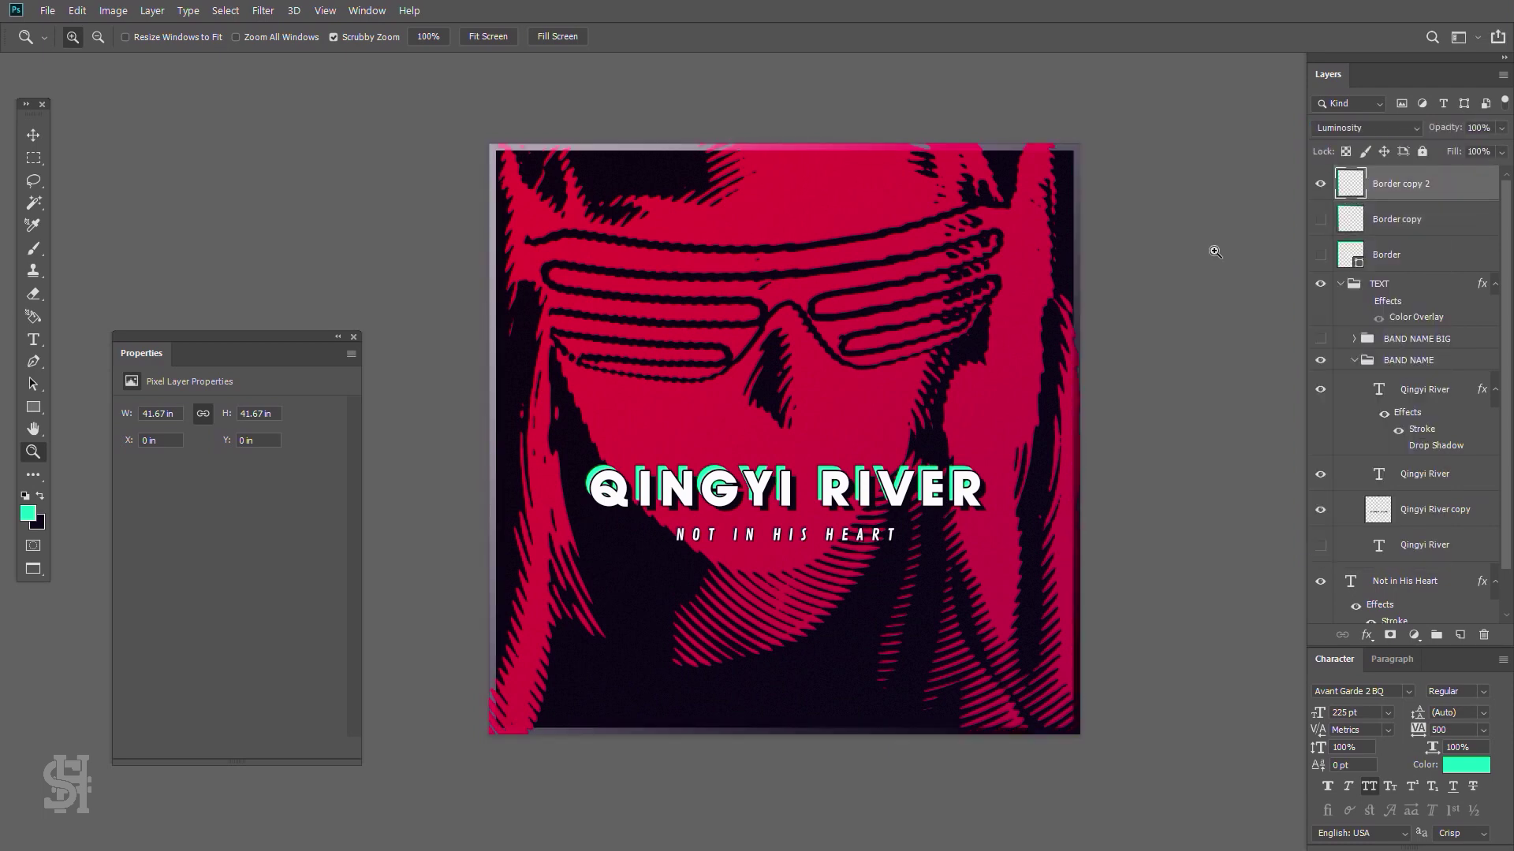
pyautogui.hotkey('ctrl', 'a')
pyautogui.click(77, 10)
pyautogui.press('m')
pyautogui.click(1356, 127)
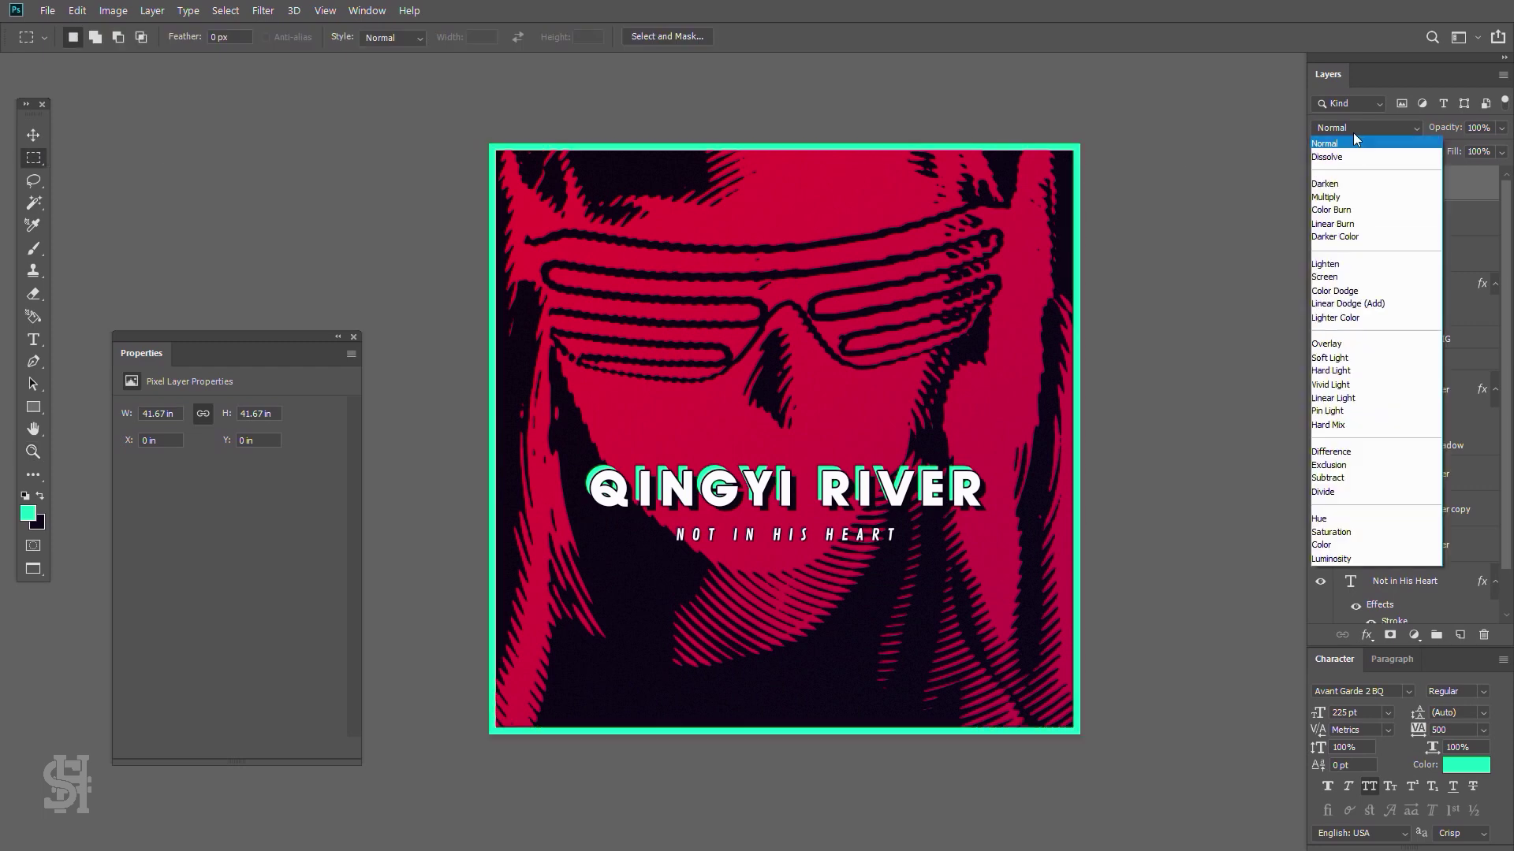
pyautogui.click(1341, 318)
# - Darken Border copy 2 with Hue/Saturation, lowering lightness and shifting hue
pyautogui.click(113, 10)
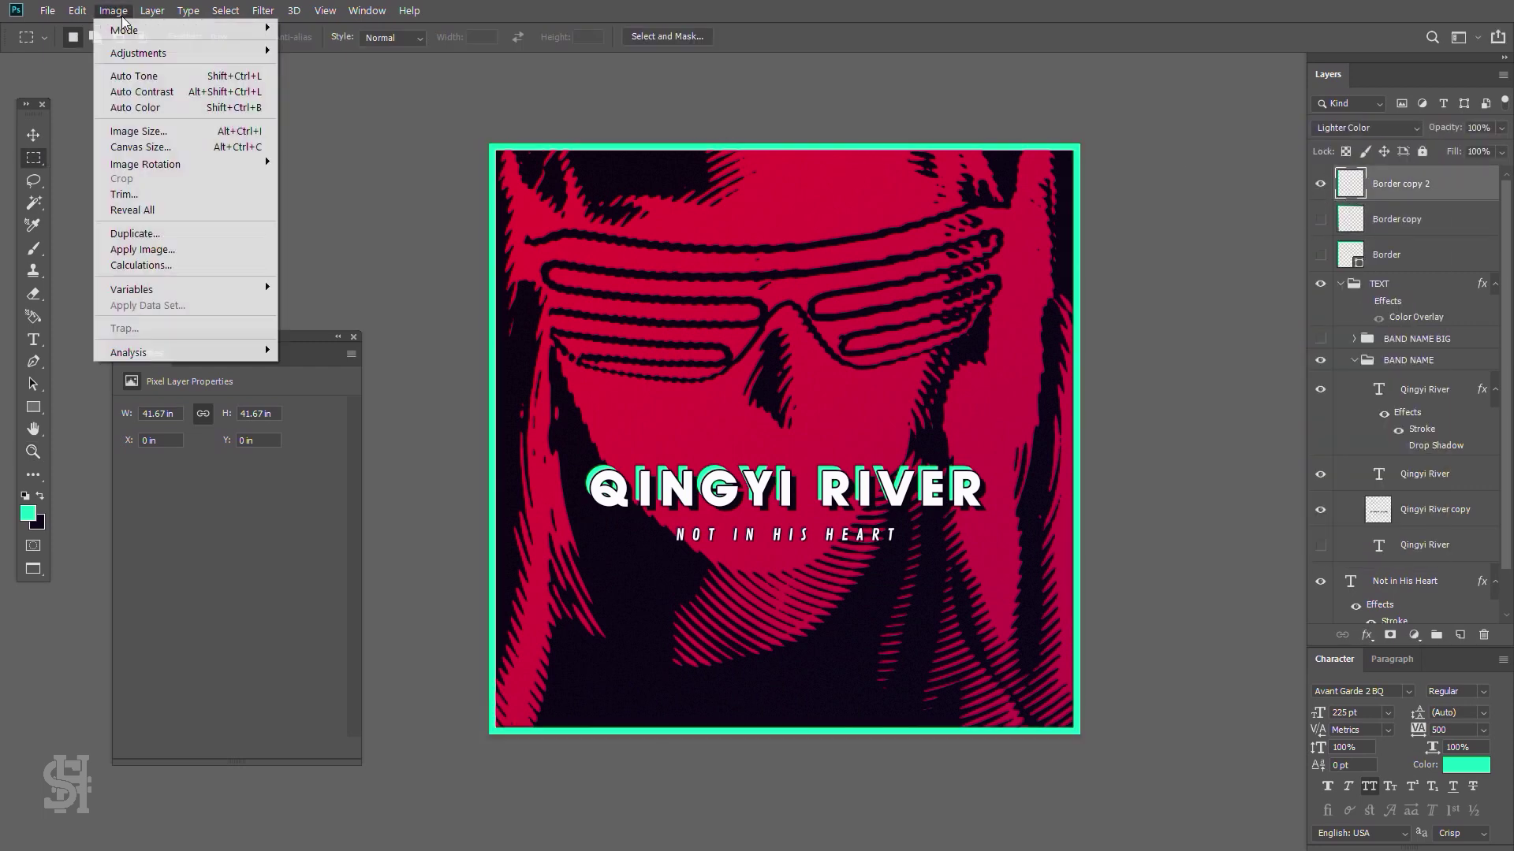
pyautogui.hotkey('ctrl', 'u')
pyautogui.moveTo(1223, 325)
pyautogui.mouseDown()
pyautogui.moveTo(1175, 325)
pyautogui.moveTo(1191, 325)
pyautogui.mouseUp()
pyautogui.moveTo(1249, 235)
pyautogui.mouseDown()
pyautogui.moveTo(1310, 239)
pyautogui.moveTo(1264, 239)
pyautogui.mouseUp()
pyautogui.moveTo(1190, 327); pyautogui.dragTo(1199, 326)
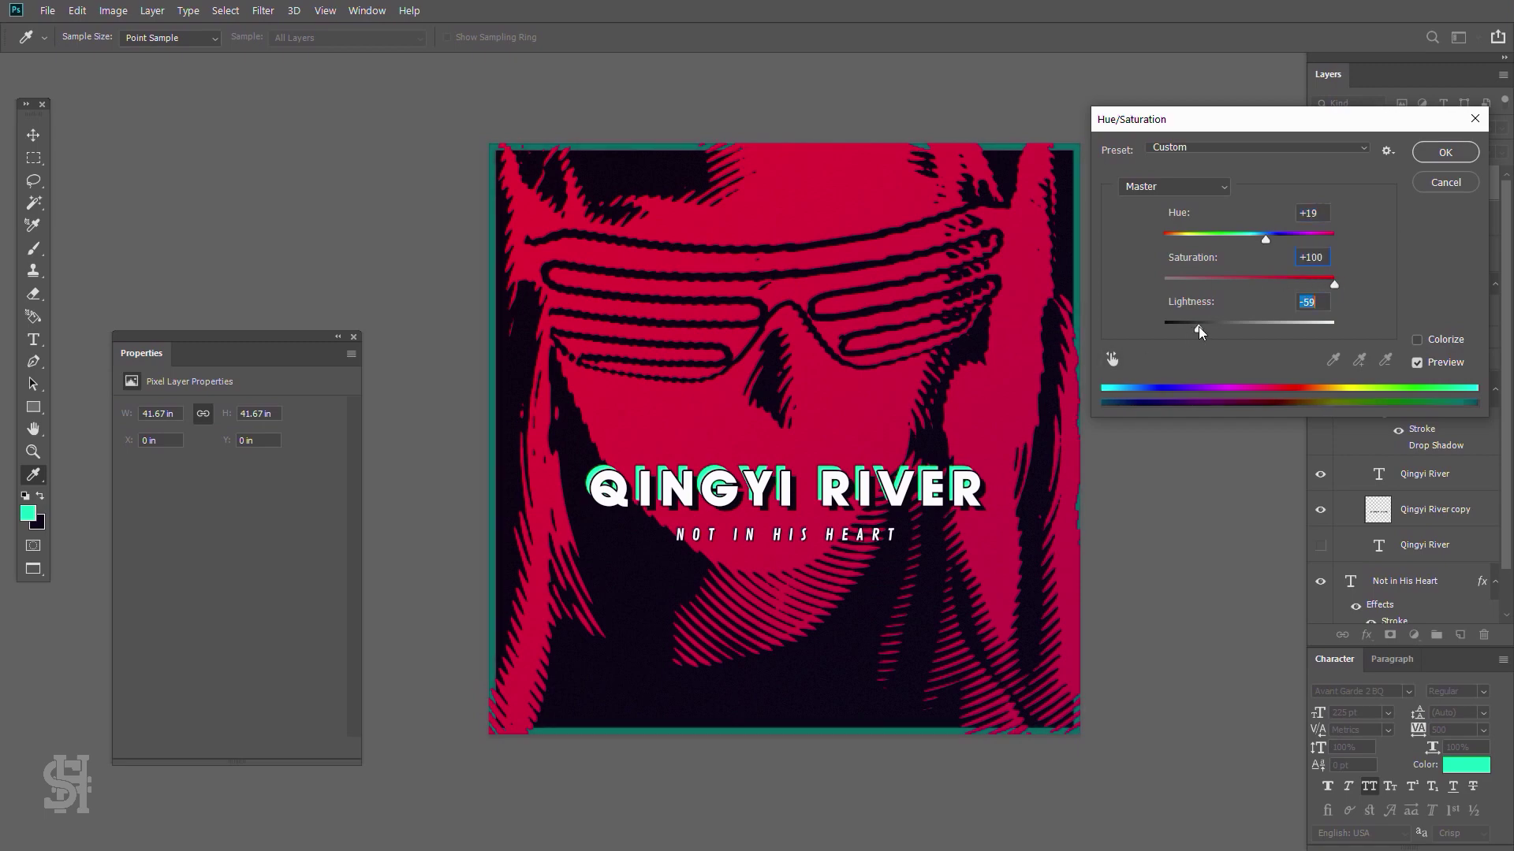
pyautogui.press('Return')
# - Inspect the top-right border, close the Properties panel, and select the NOT IN HIS HEART subtitle
pyautogui.press('z')
pyautogui.moveTo(1156, 223); pyautogui.dragTo(870, 218)
pyautogui.hotkey('ctrl', '0')
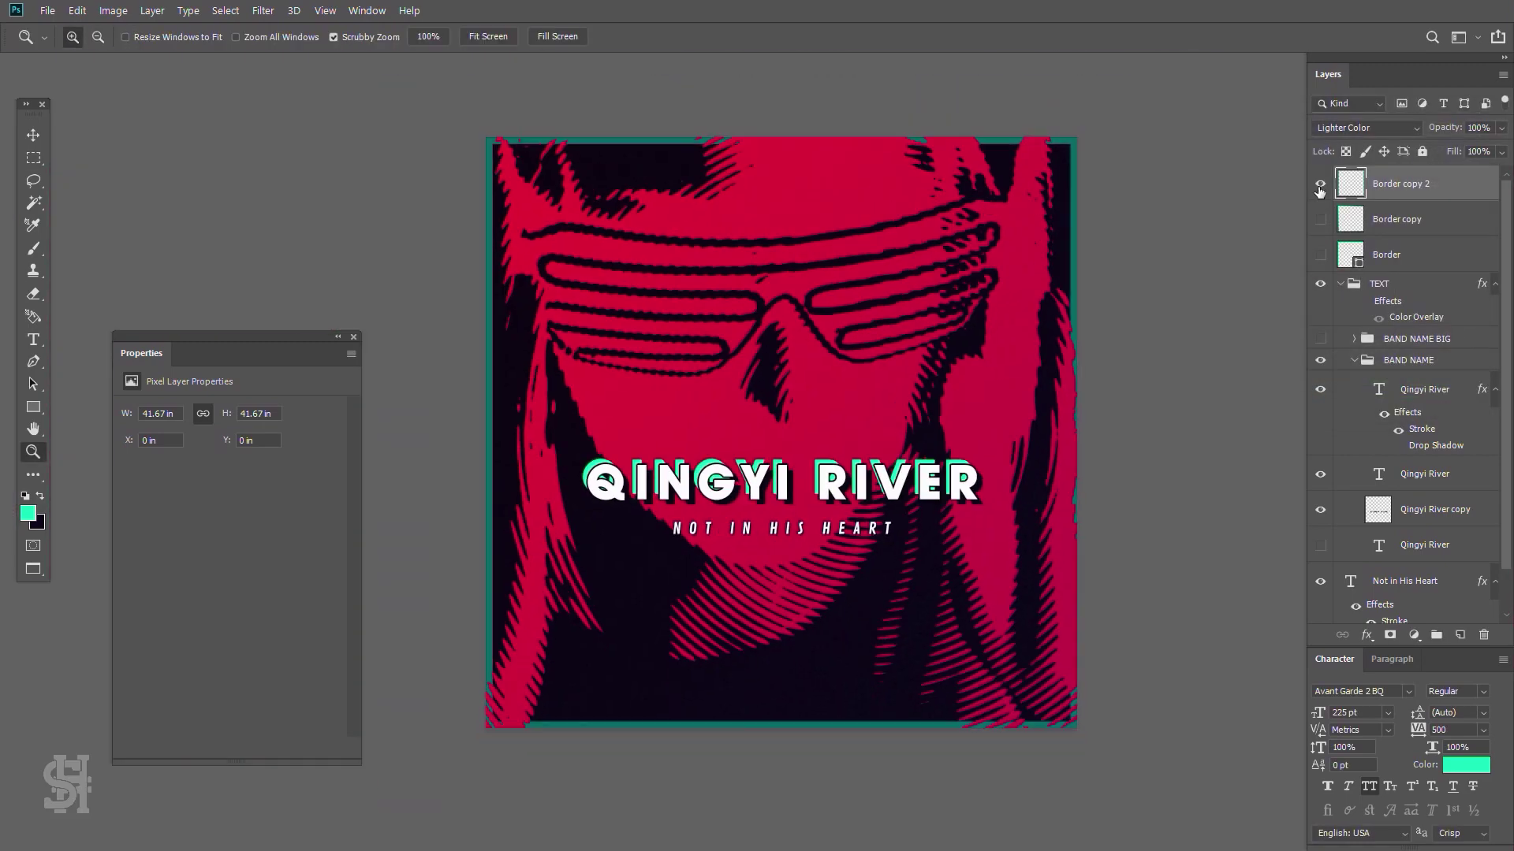
pyautogui.click(353, 337)
pyautogui.hotkey('ctrl', '0')
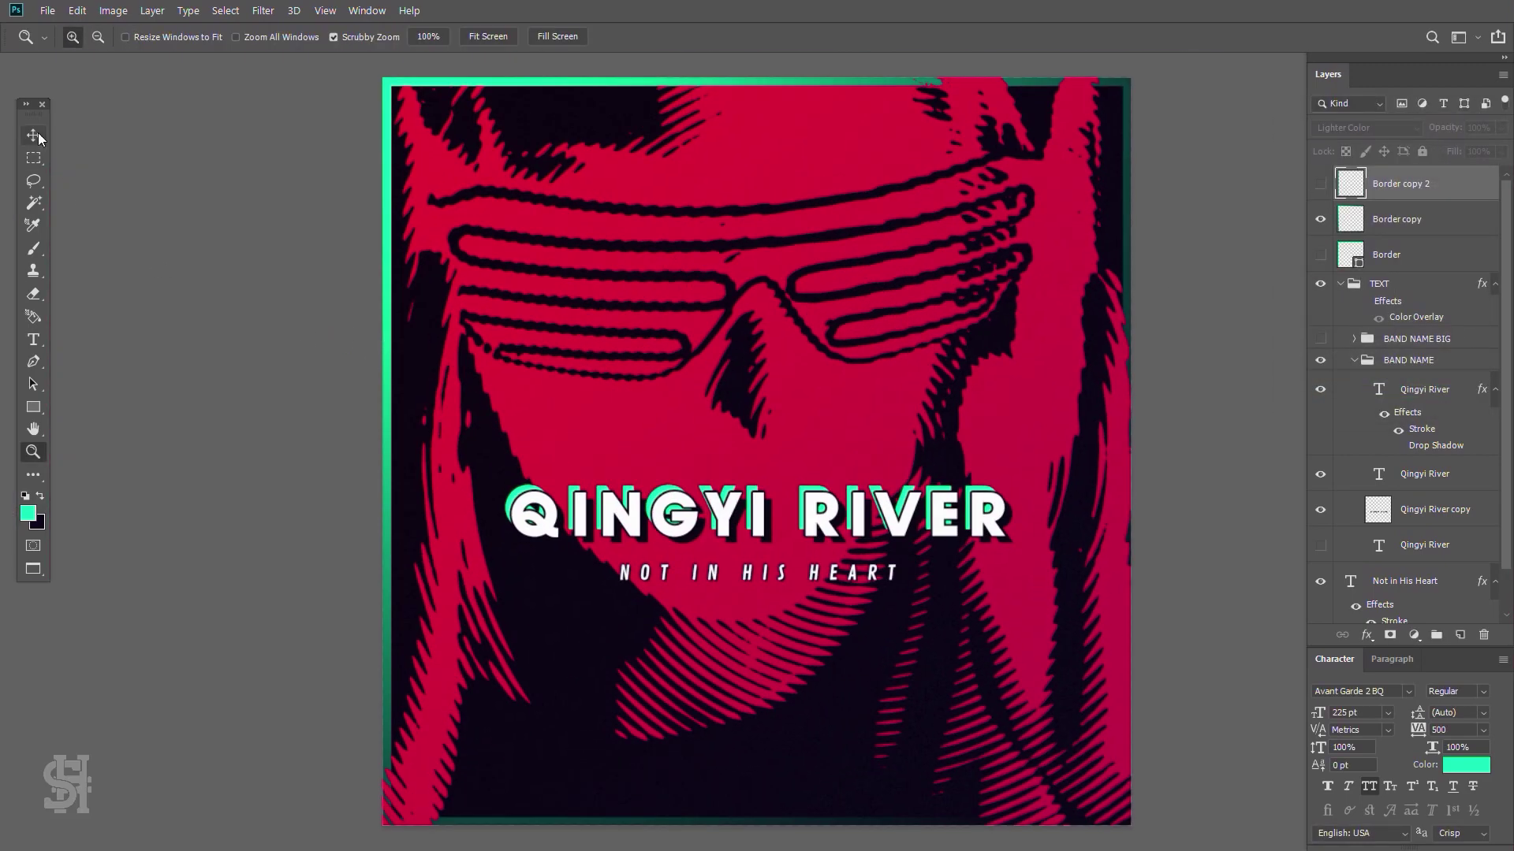
pyautogui.click(727, 590)
# - Collapse the BAND NAME group and apply Hue/Saturation to Layer 2 copy 7
pyautogui.click(38, 134)
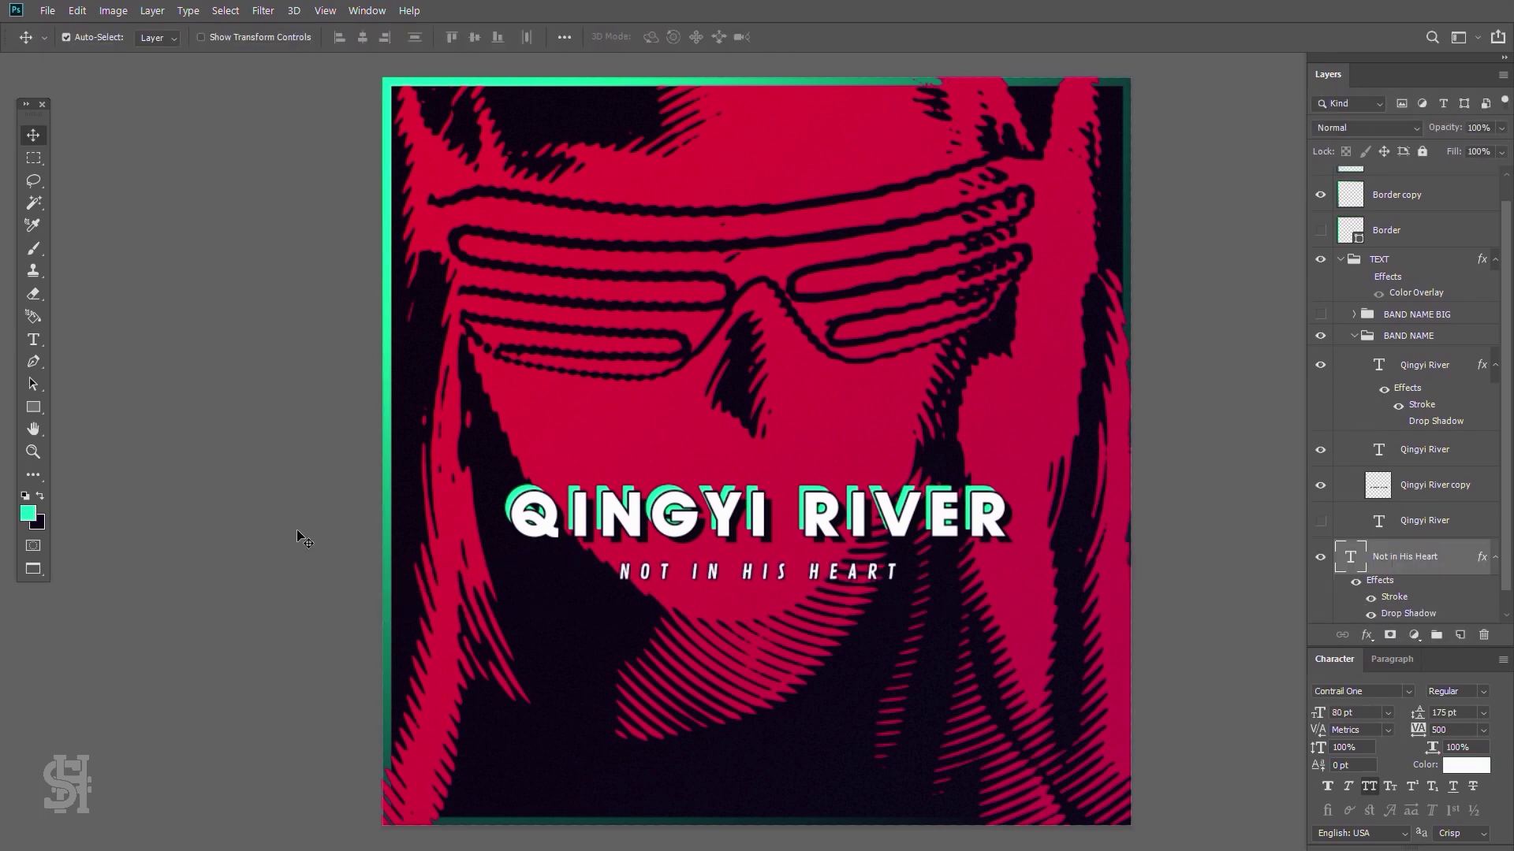
pyautogui.scroll(1, 138, 514)
pyautogui.scroll(-1, 1411, 394)
pyautogui.click(1354, 302)
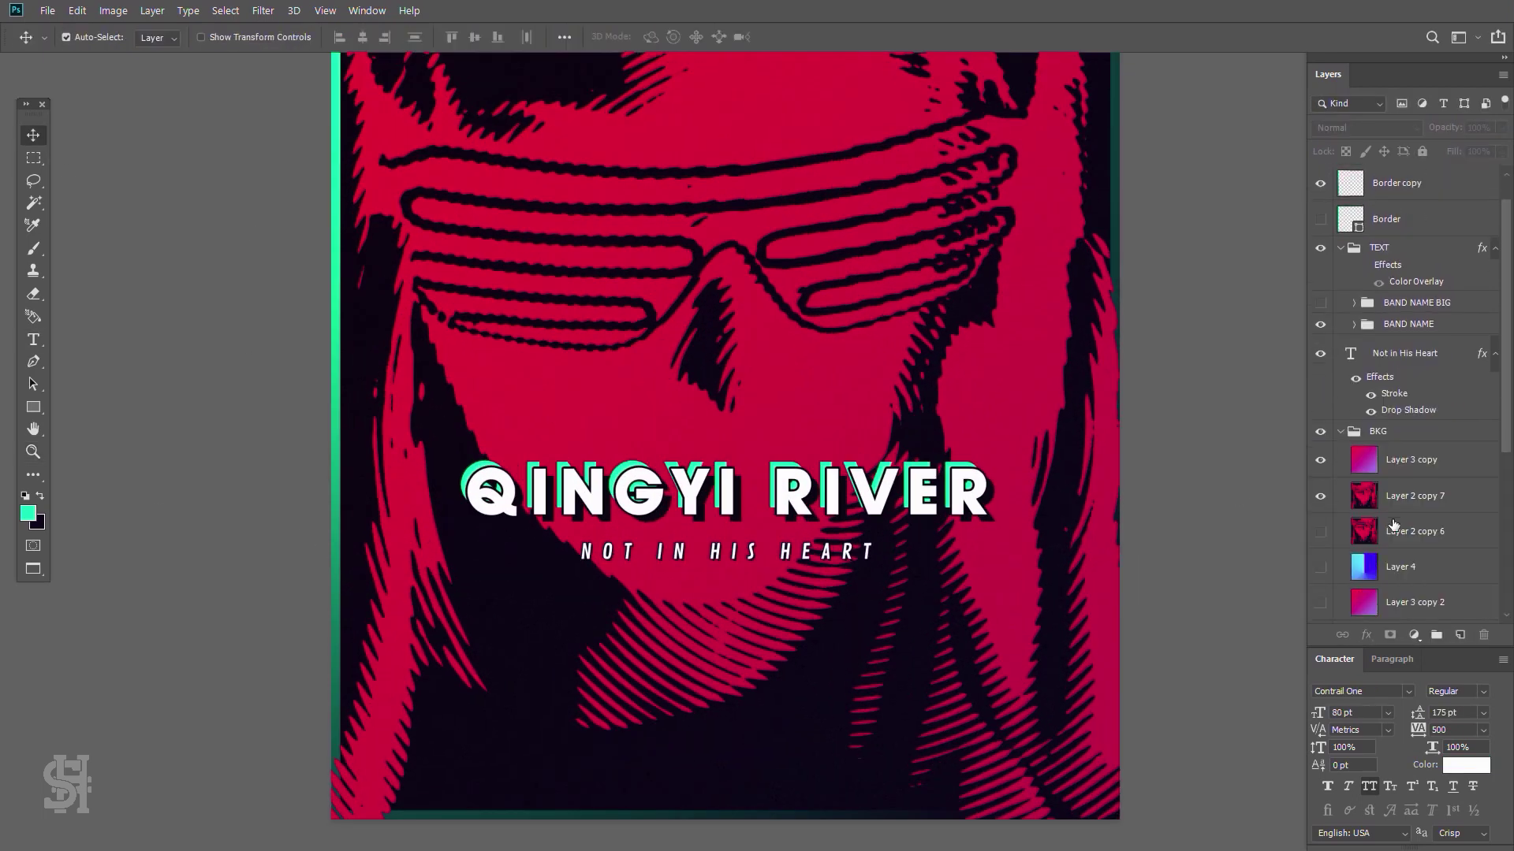
pyautogui.click(1411, 425)
pyautogui.click(113, 10)
pyautogui.click(331, 135)
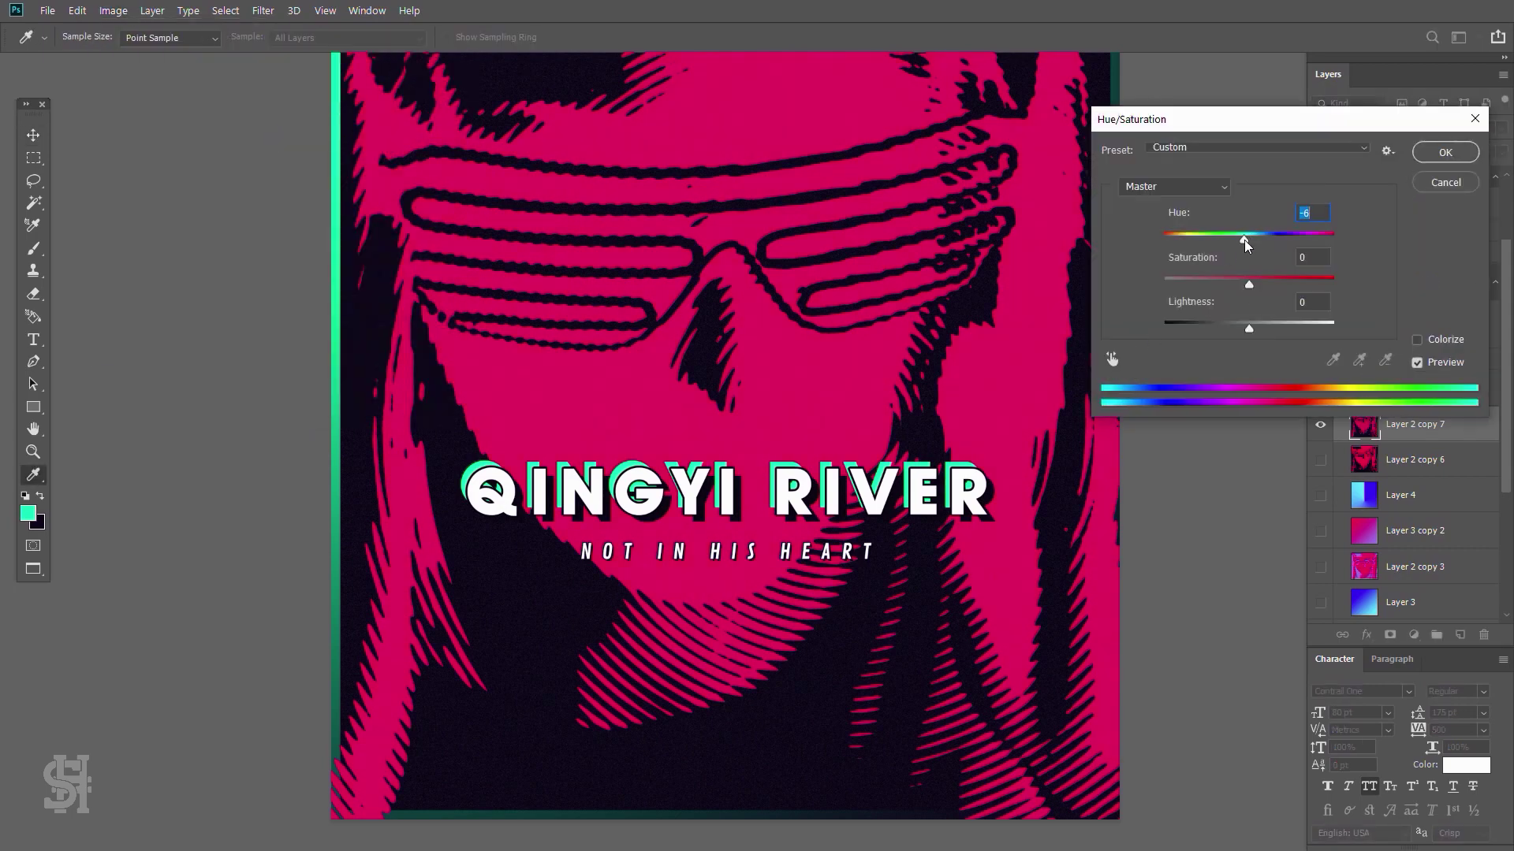
pyautogui.press('Return')
pyautogui.hotkey('ctrl', '0')
# - Show Layer 2 copy 6 and shift its hue toward magenta with Hue/Saturation
pyautogui.click(1321, 460)
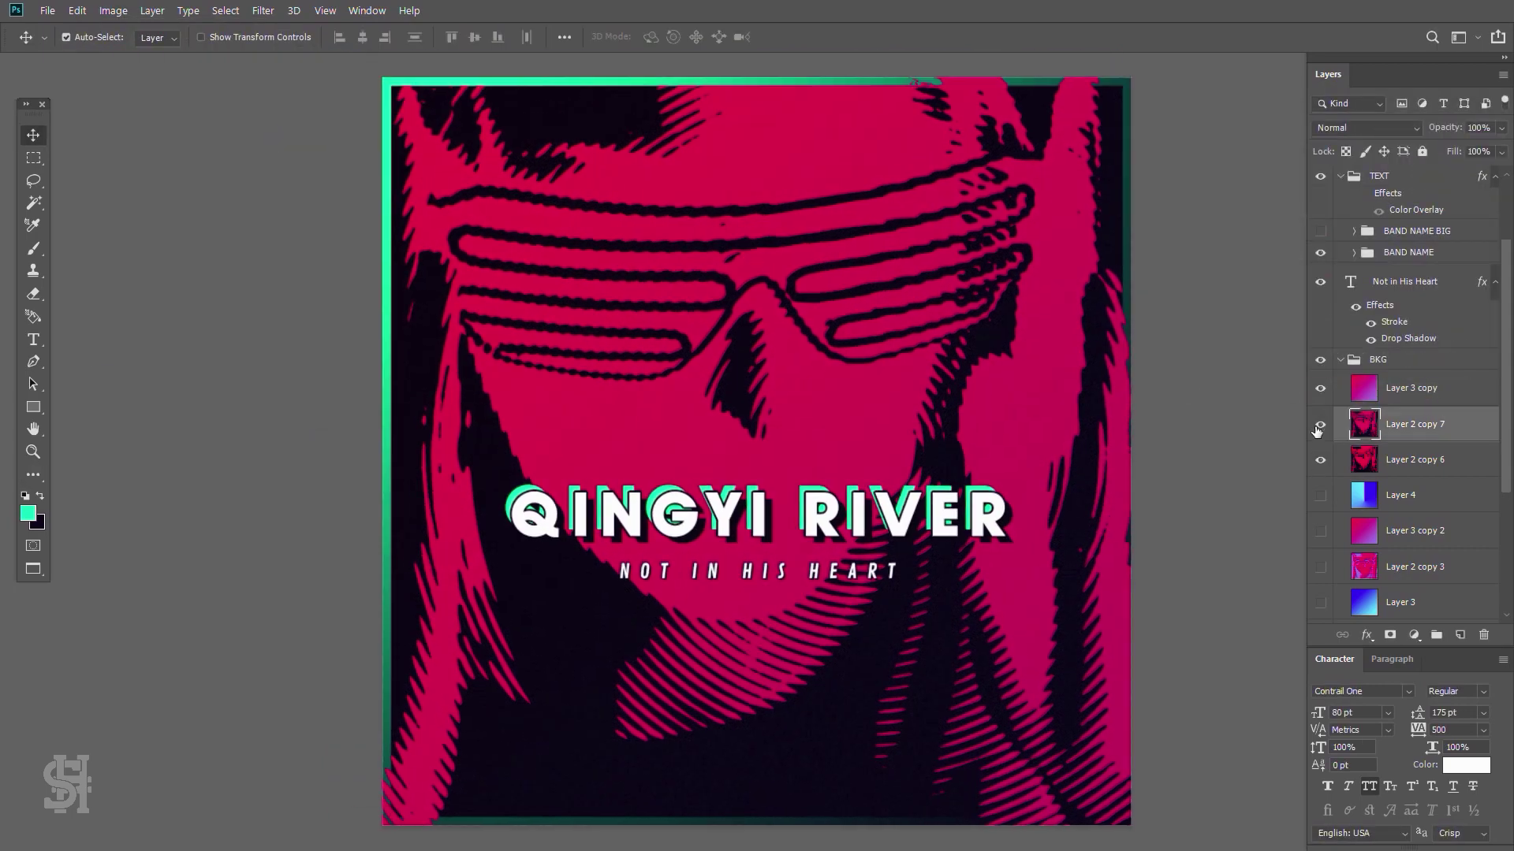
pyautogui.click(113, 11)
pyautogui.click(332, 135)
pyautogui.moveTo(1262, 239); pyautogui.dragTo(1239, 238)
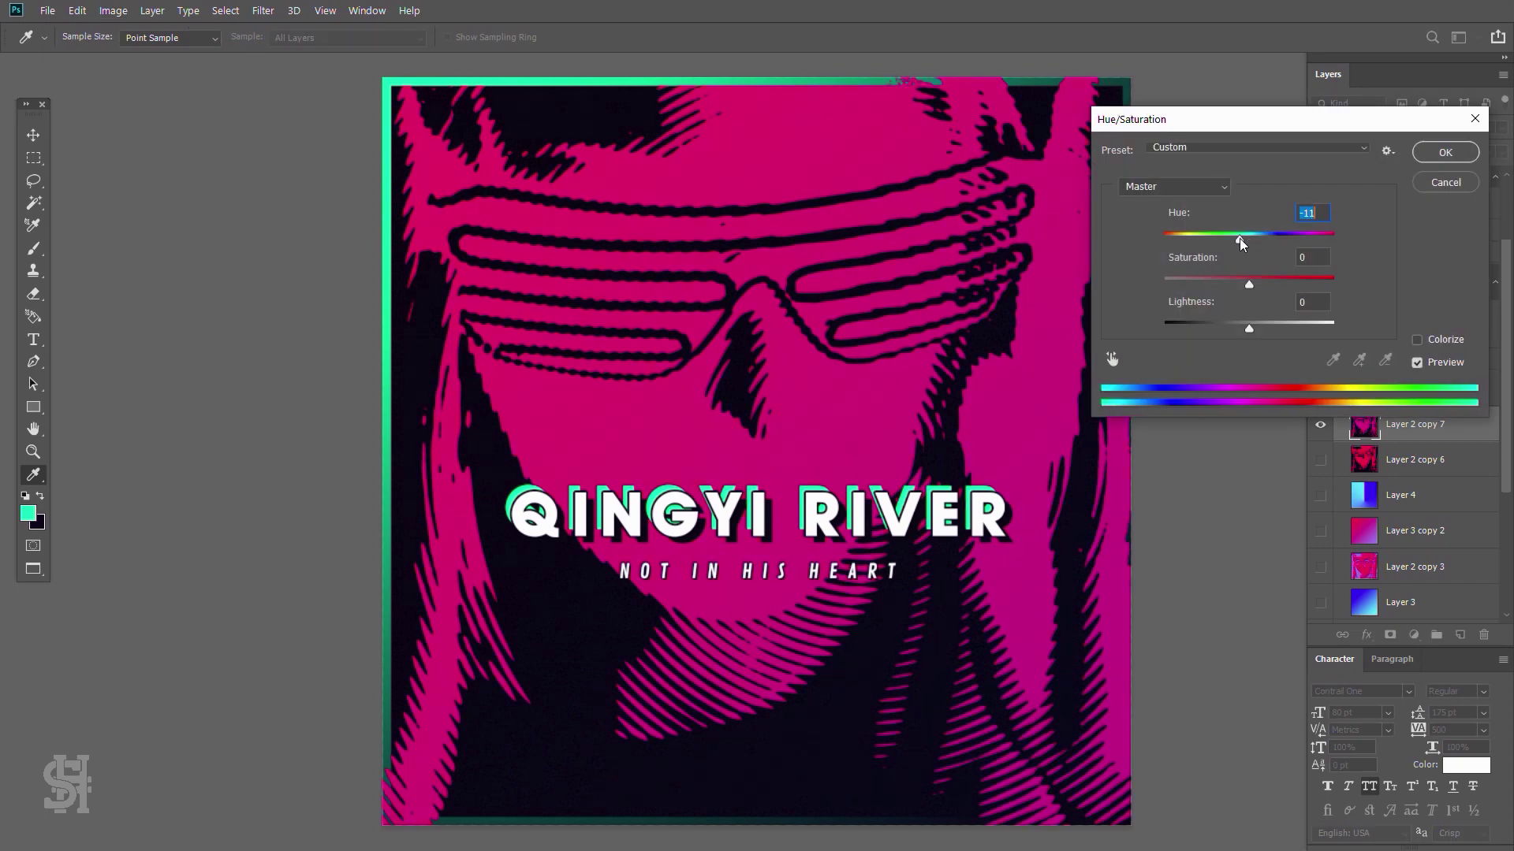
pyautogui.click(1240, 284)
pyautogui.press('Return')
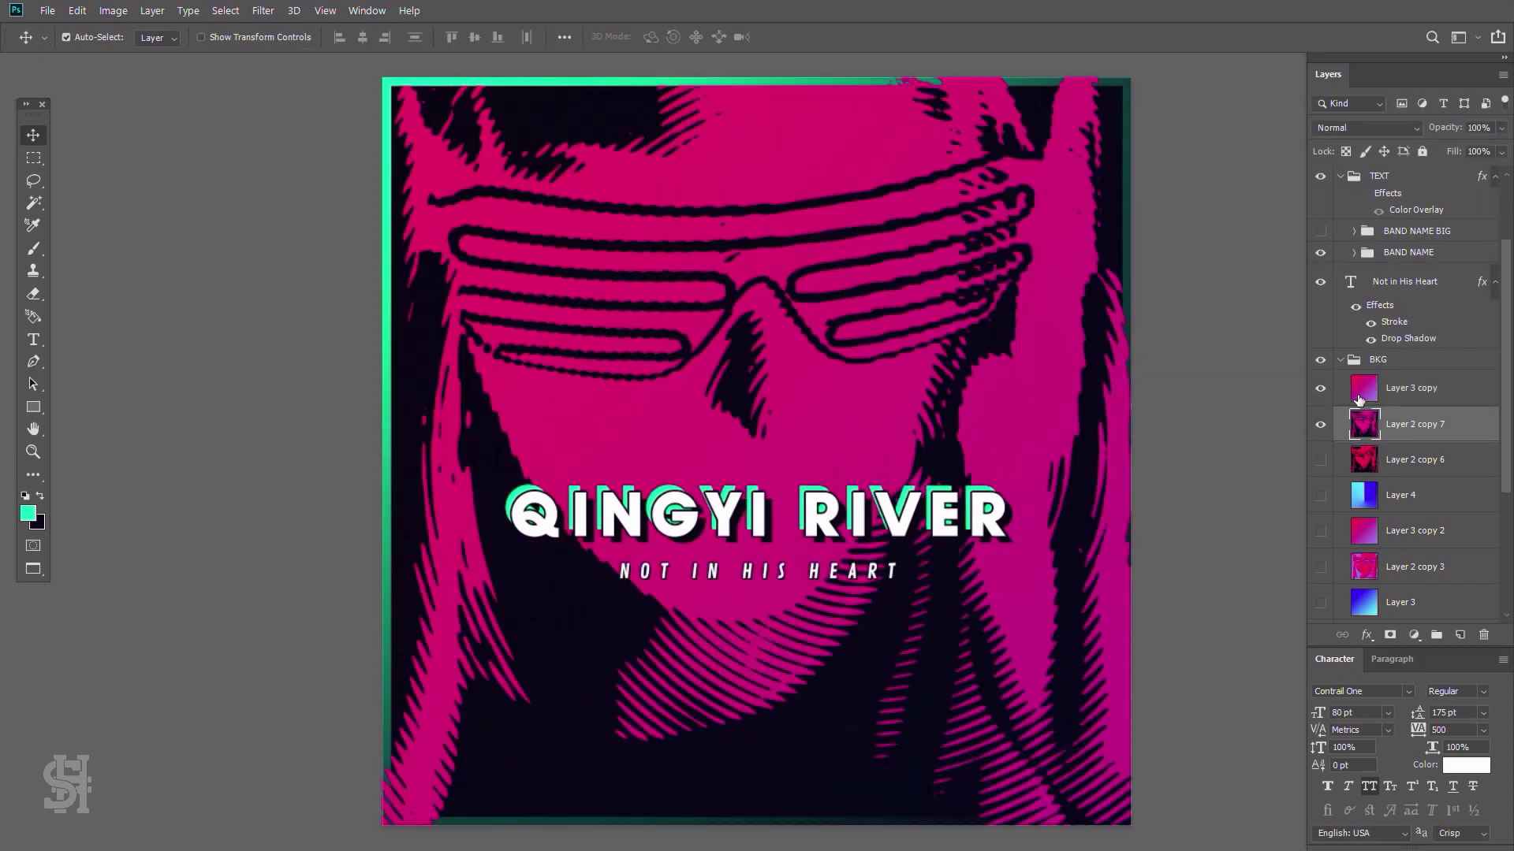
# - Set a hot magenta foreground colour and shift the Layer 3 copy gradient's hue
pyautogui.click(117, 11)
pyautogui.click(28, 513)
pyautogui.click(1290, 310)
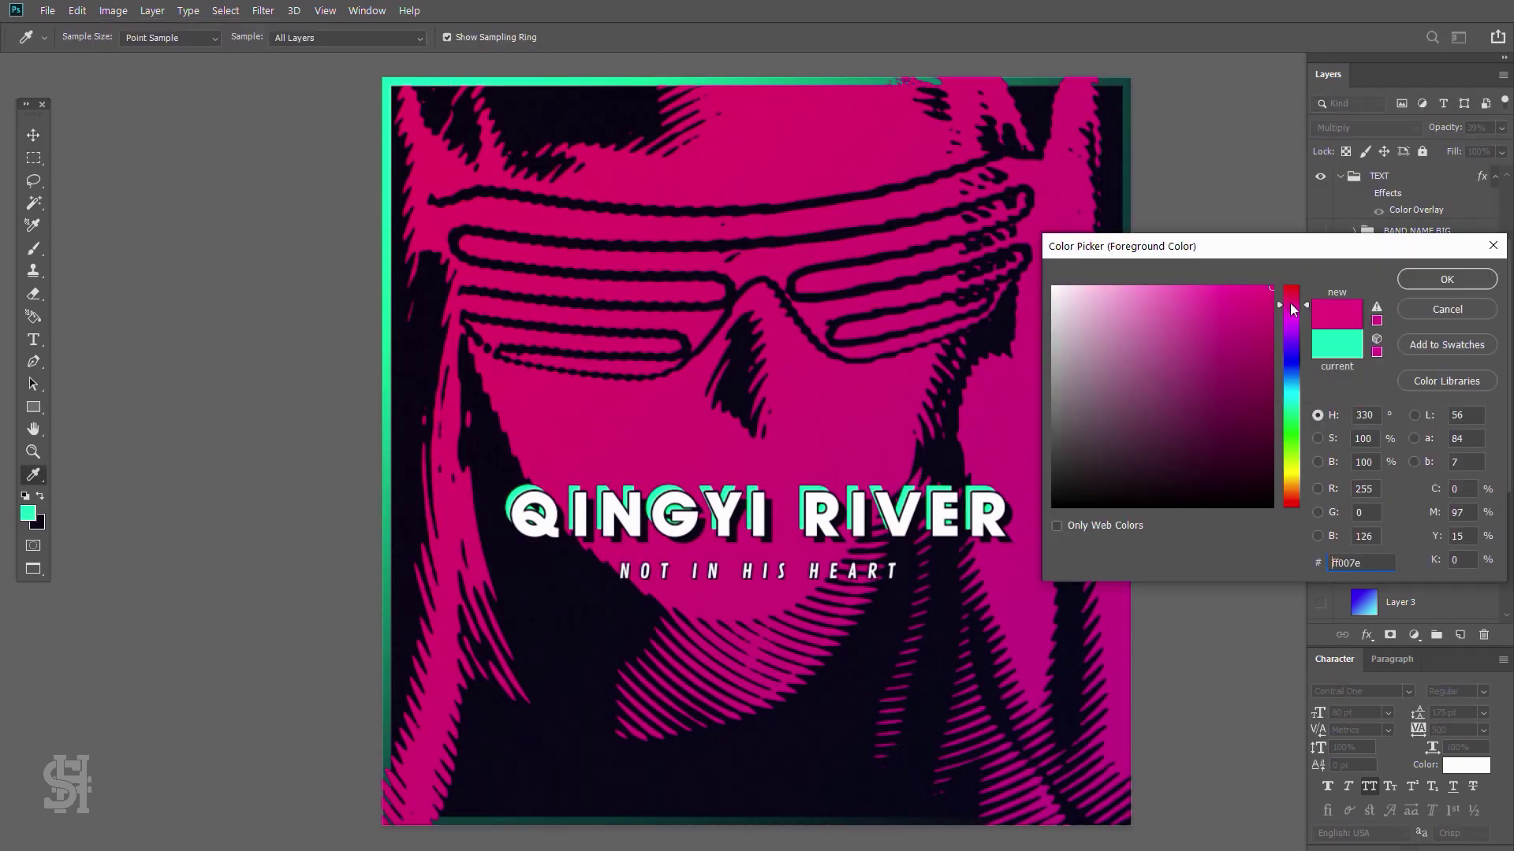
pyautogui.press('Return')
pyautogui.click(113, 11)
pyautogui.click(331, 135)
pyautogui.moveTo(1248, 239); pyautogui.dragTo(1239, 239)
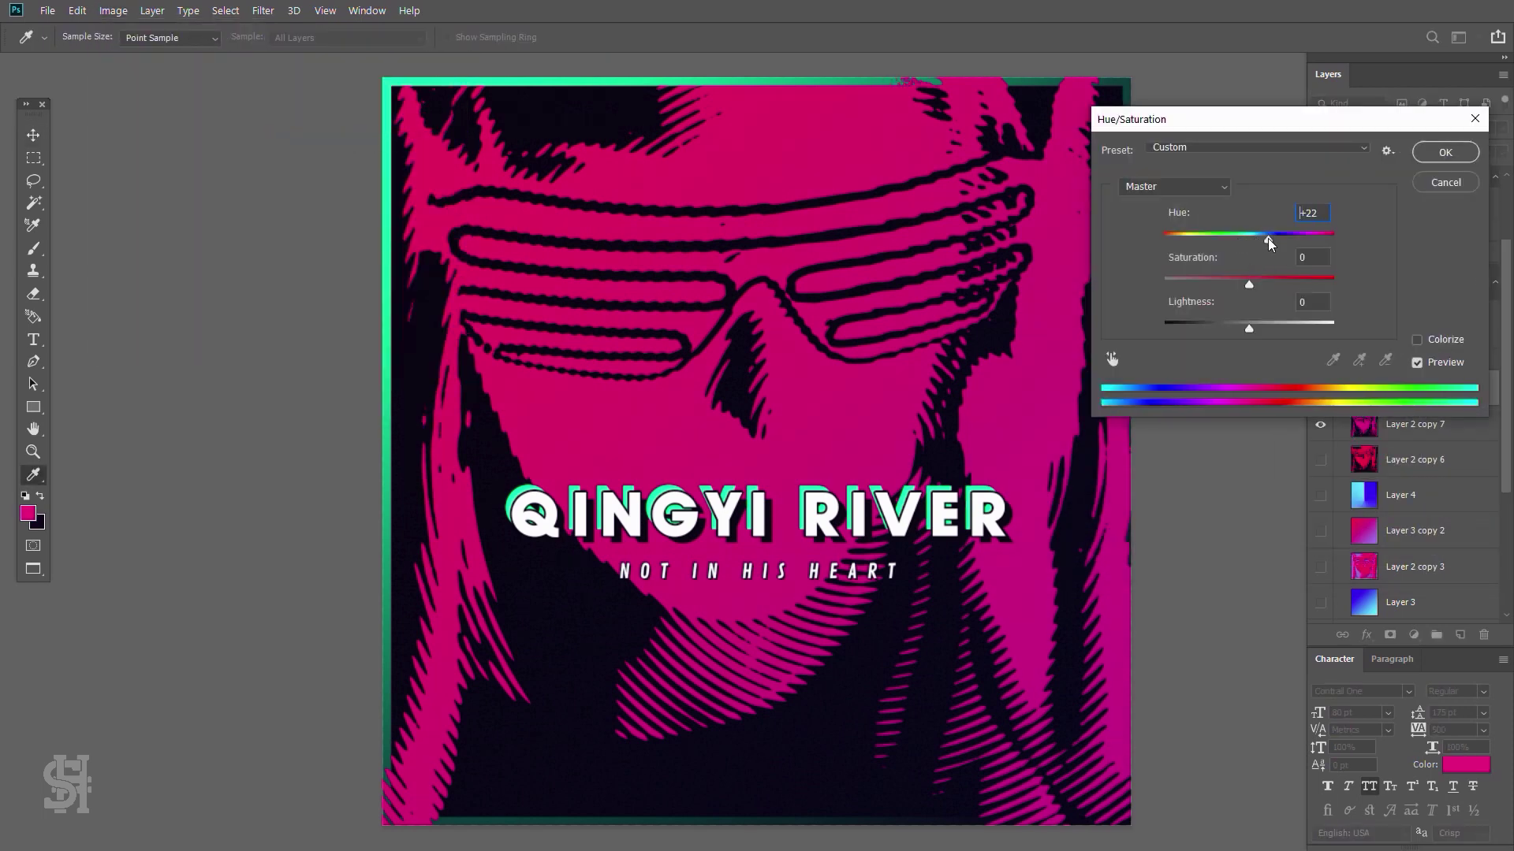
pyautogui.click(1445, 184)
# - Add a fine noise grain with Filter > Noise > Add Noise
pyautogui.click(262, 10)
pyautogui.click(536, 240)
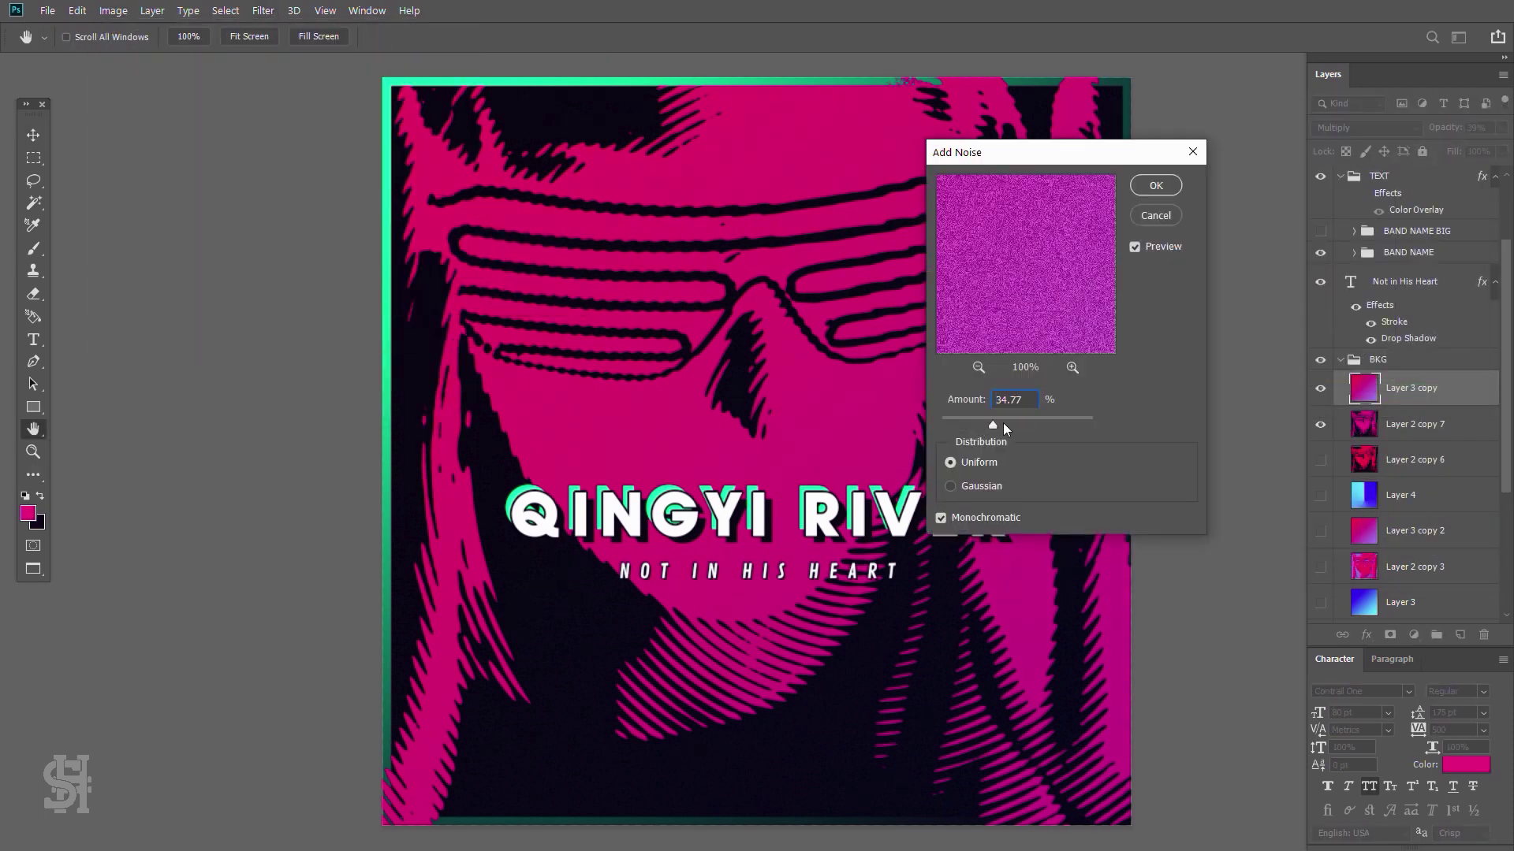
pyautogui.press('Return')
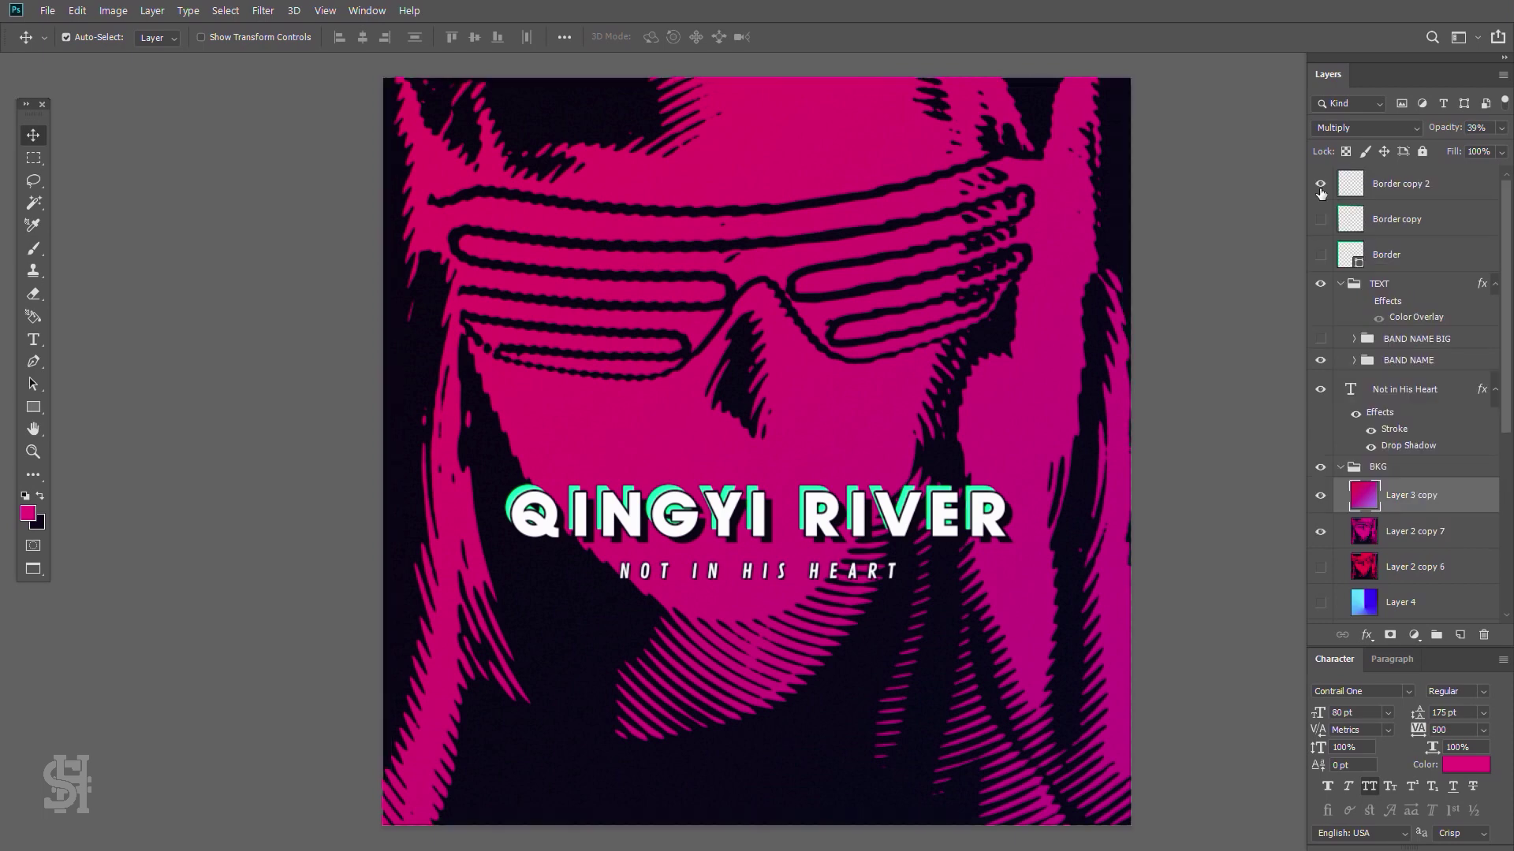
# - On a new layer, stroke the full-canvas selection with a white inside border
pyautogui.hotkey('ctrl', 'a')
pyautogui.click(77, 10)
pyautogui.click(102, 311)
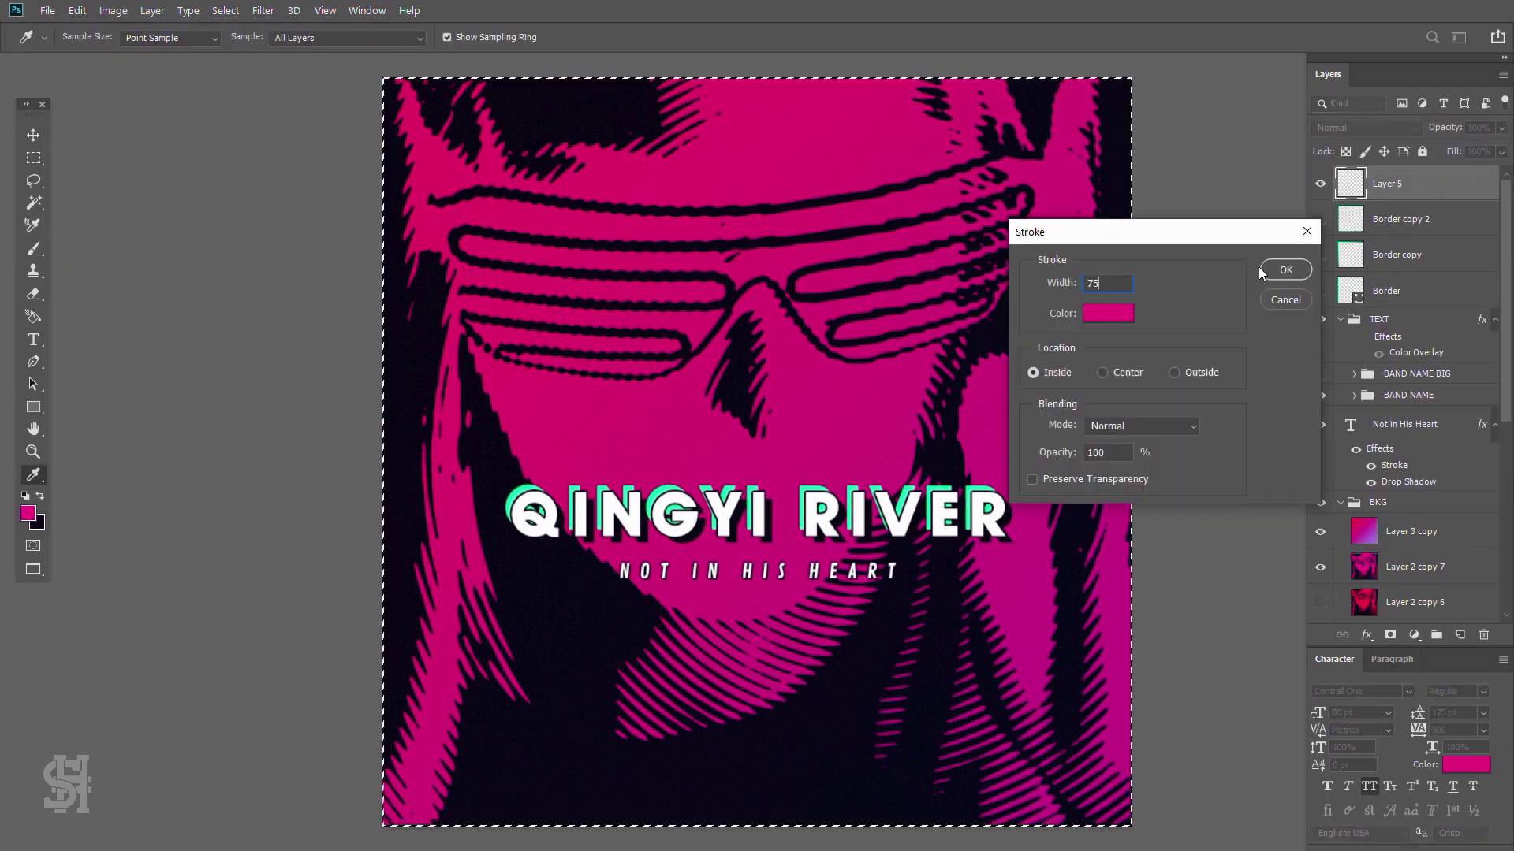
pyautogui.click(1108, 313)
pyautogui.click(1050, 289)
pyautogui.click(1436, 276)
pyautogui.click(1285, 270)
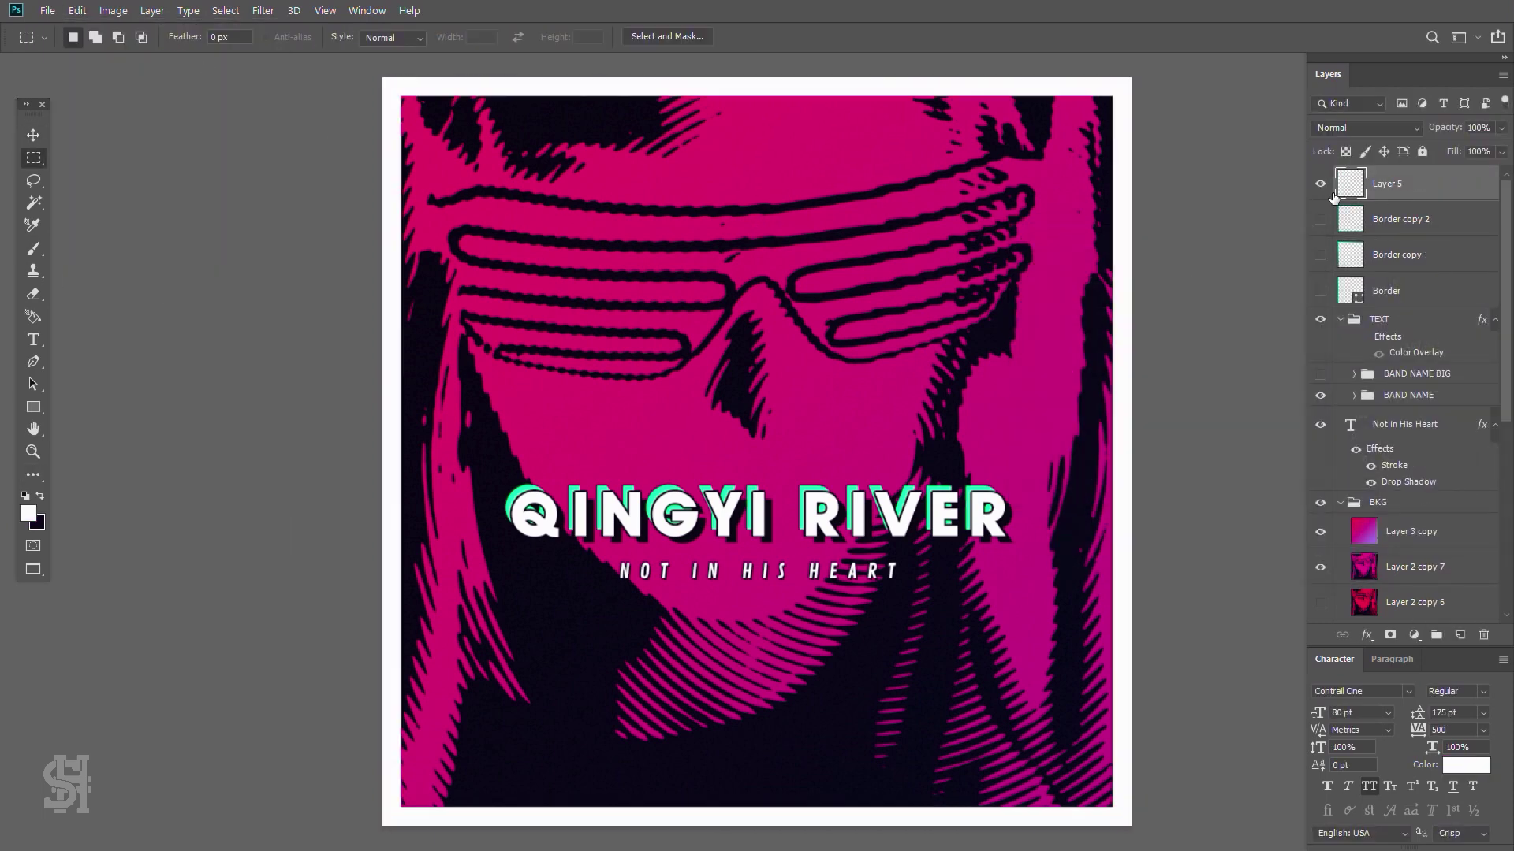
# - Select all again and reapply the Edit > Stroke border
pyautogui.hotkey('ctrl', 'a')
pyautogui.click(77, 11)
pyautogui.click(102, 312)
pyautogui.click(1279, 266)
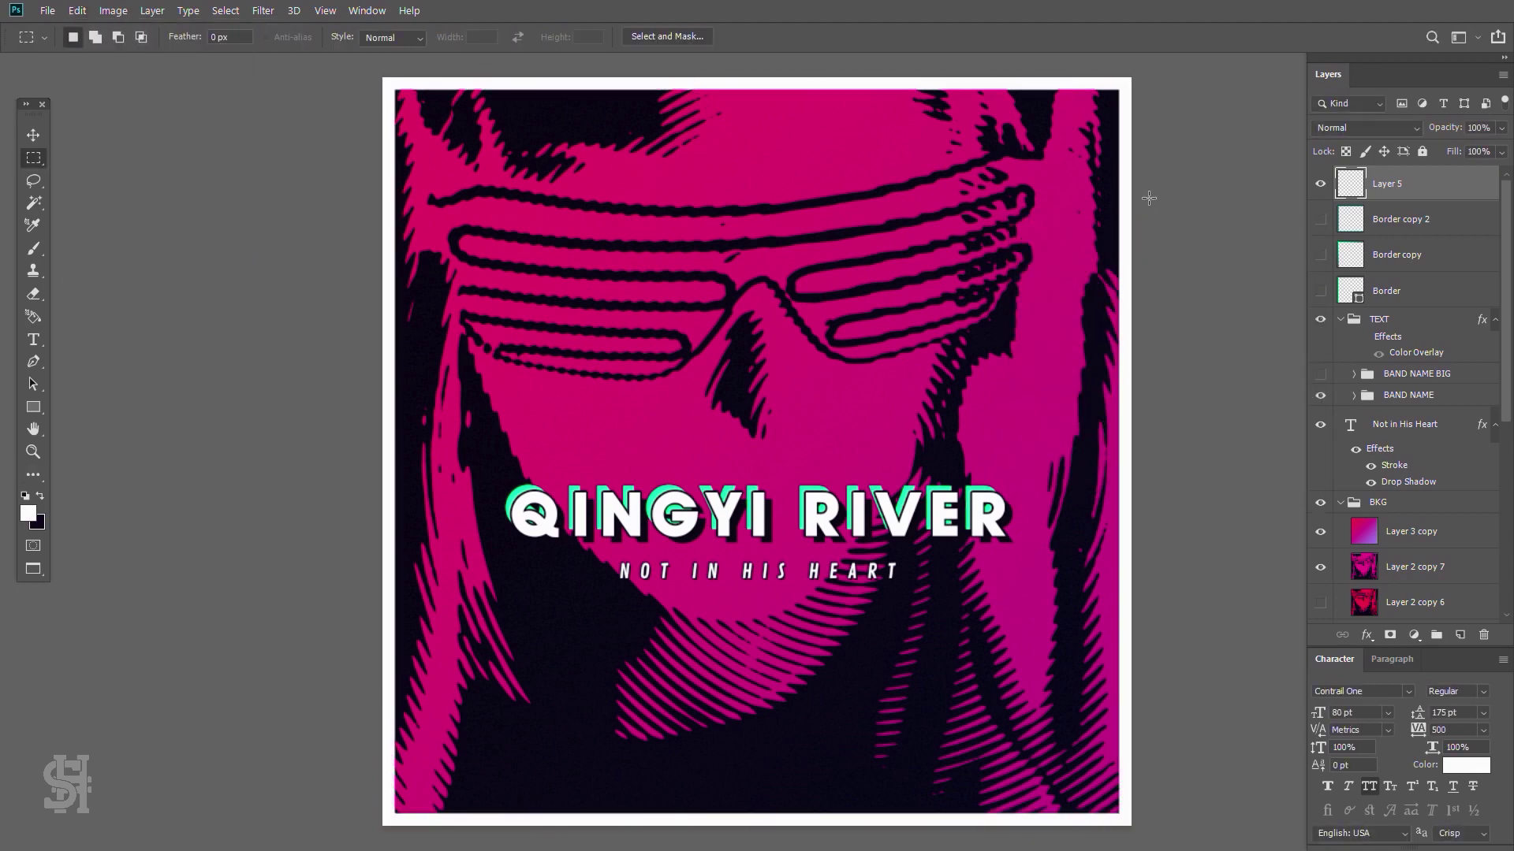
pyautogui.hotkey('ctrl', 'a')
pyautogui.click(78, 10)
pyautogui.click(99, 281)
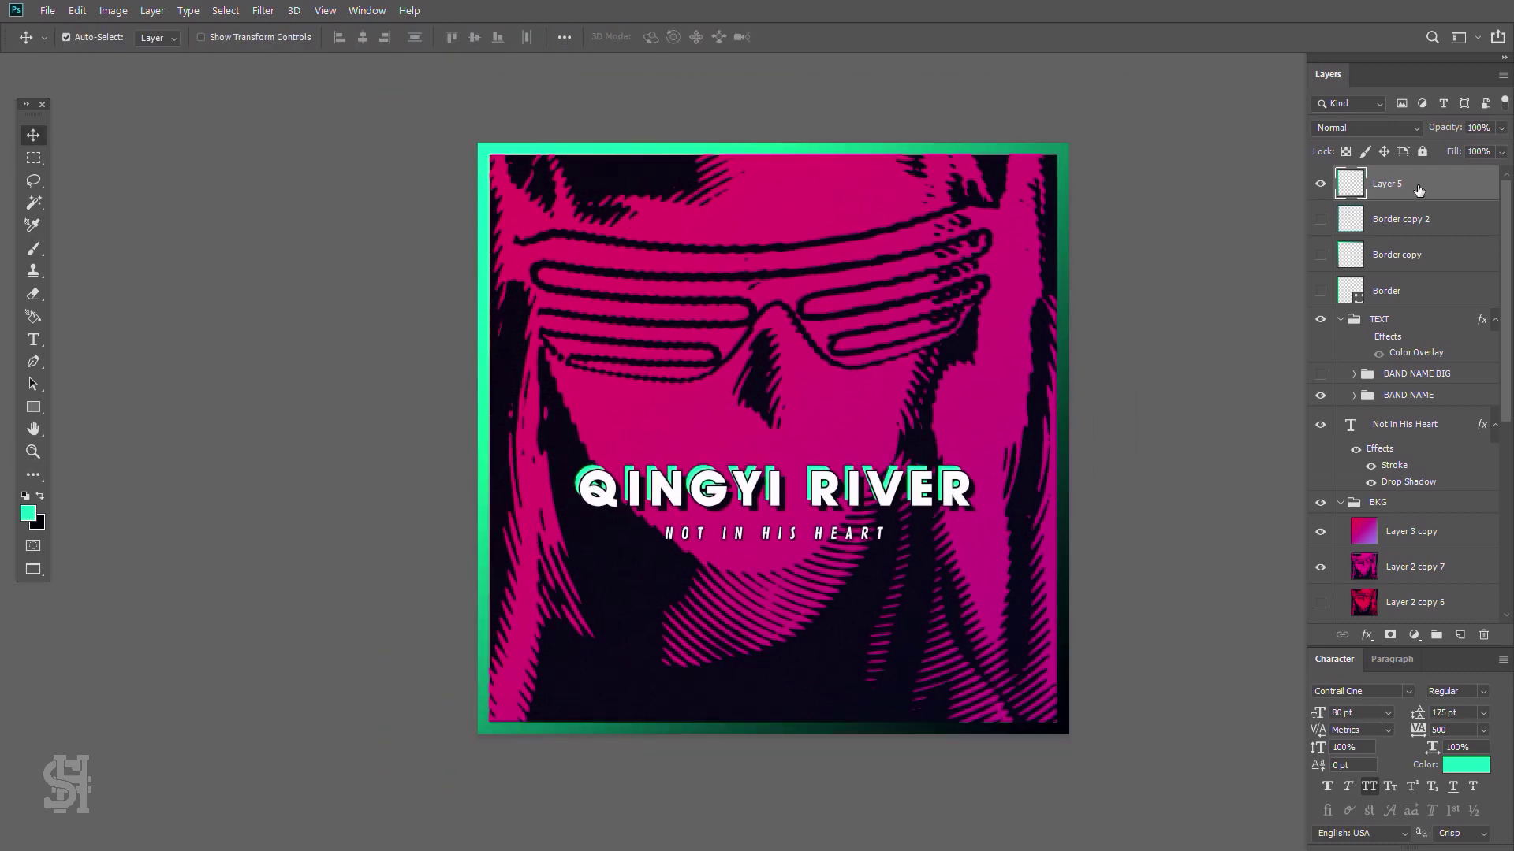
# - Blend the Layer 5 border in Exclusion mode after trying another mode, then duplicate it
pyautogui.click(1366, 128)
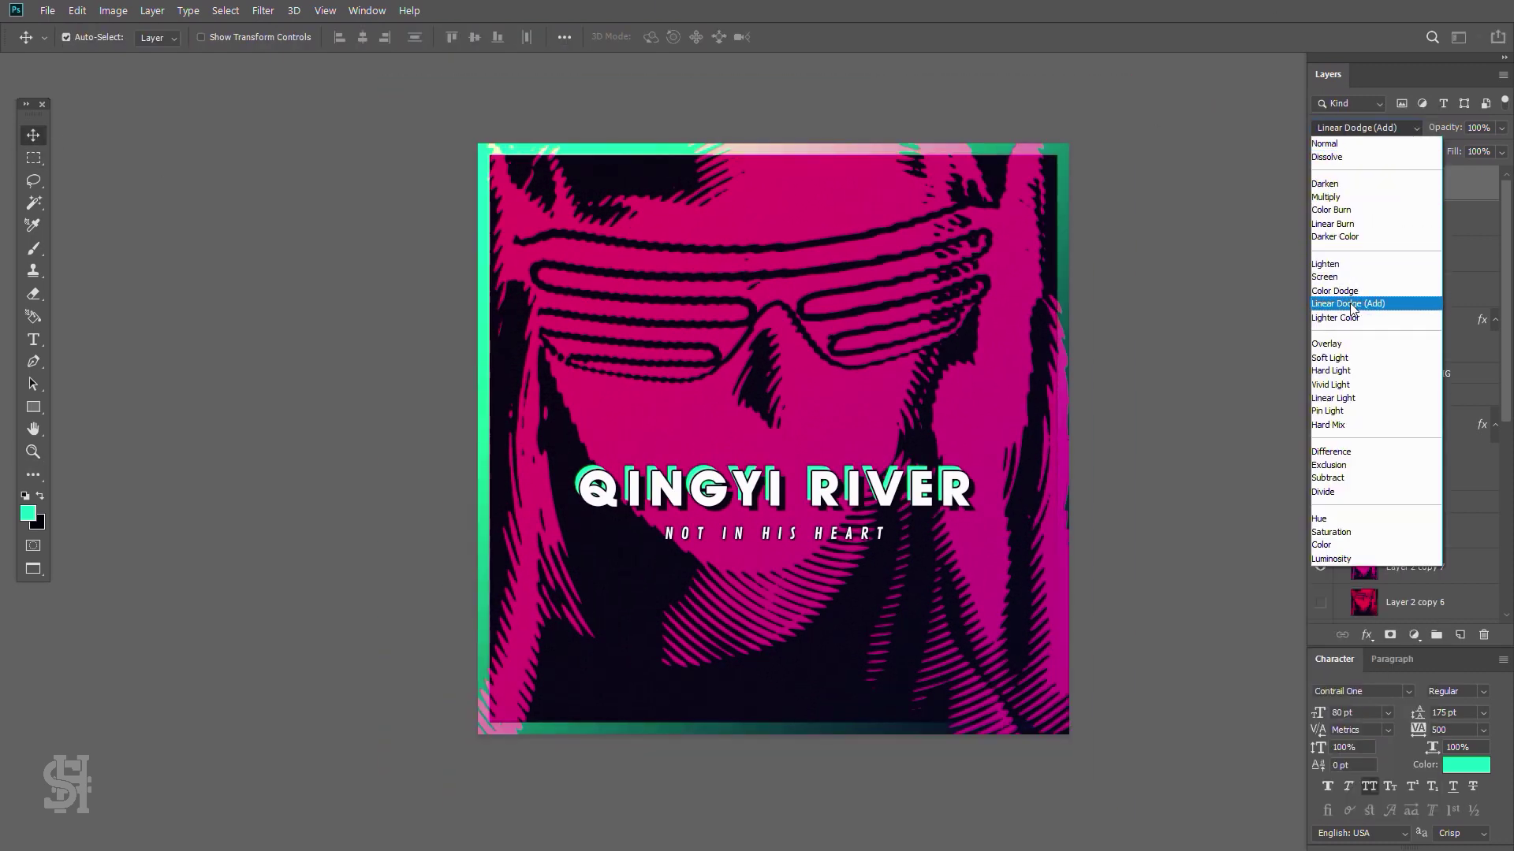
pyautogui.click(1358, 358)
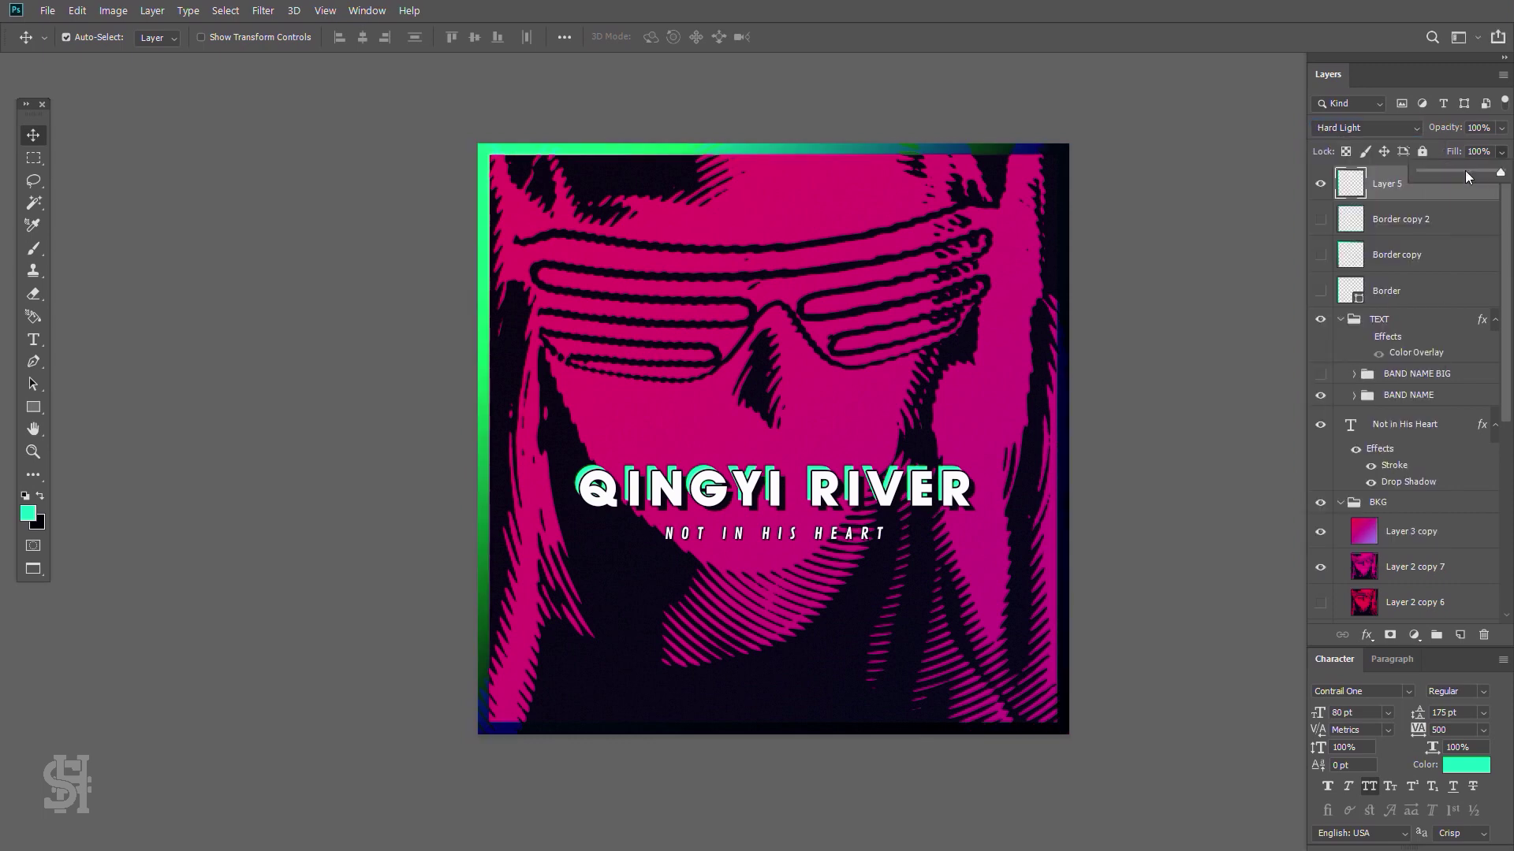
pyautogui.click(1367, 127)
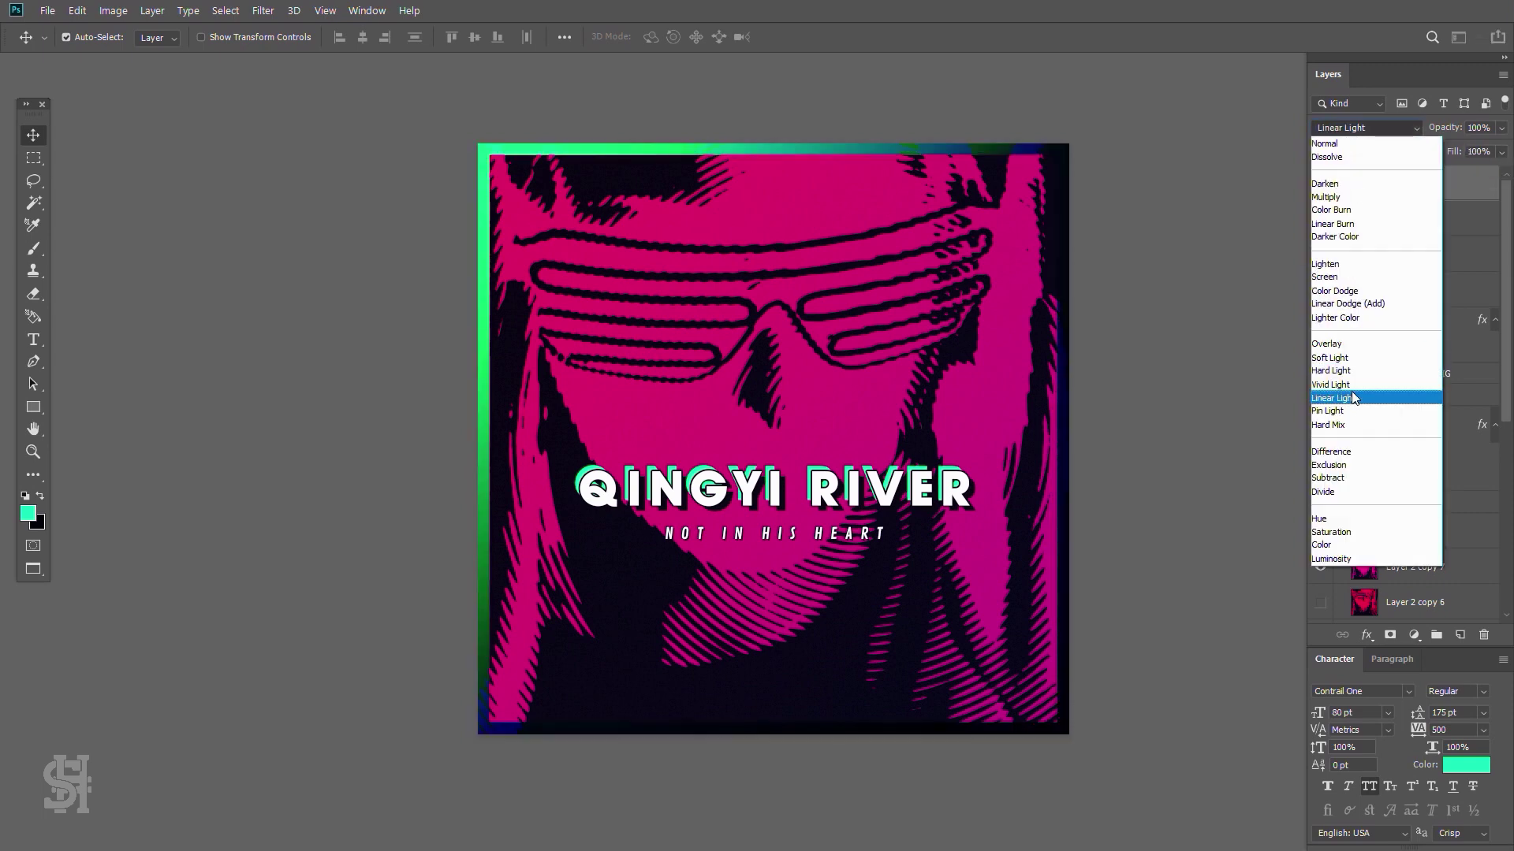
pyautogui.click(1364, 465)
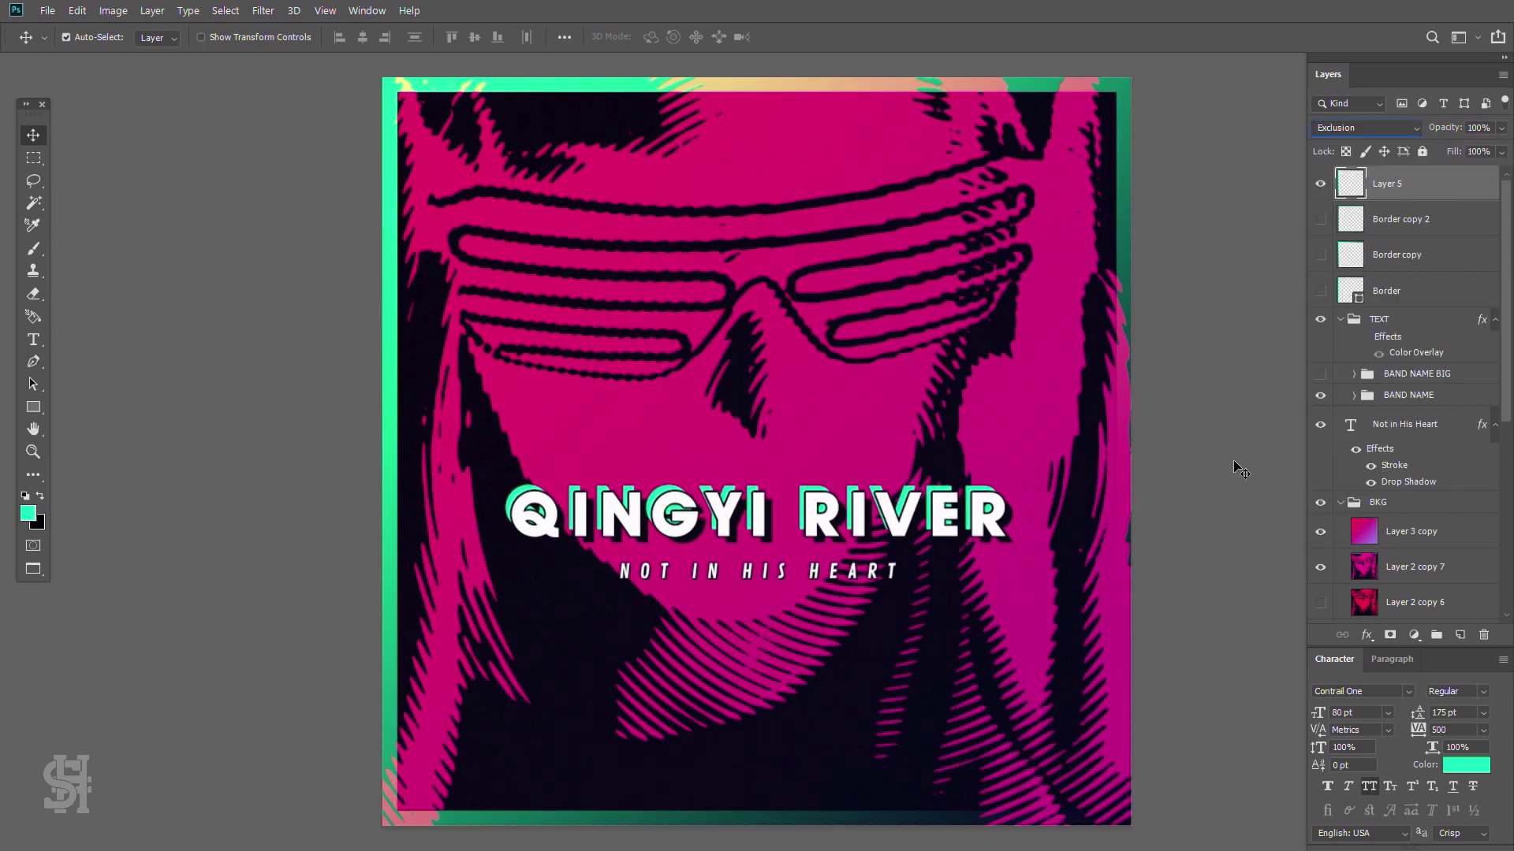
pyautogui.rightClick(1388, 189)
pyautogui.click(1262, 197)
# - Create Layer 5 copy and fill its border with mint, preserving transparency
pyautogui.click(877, 294)
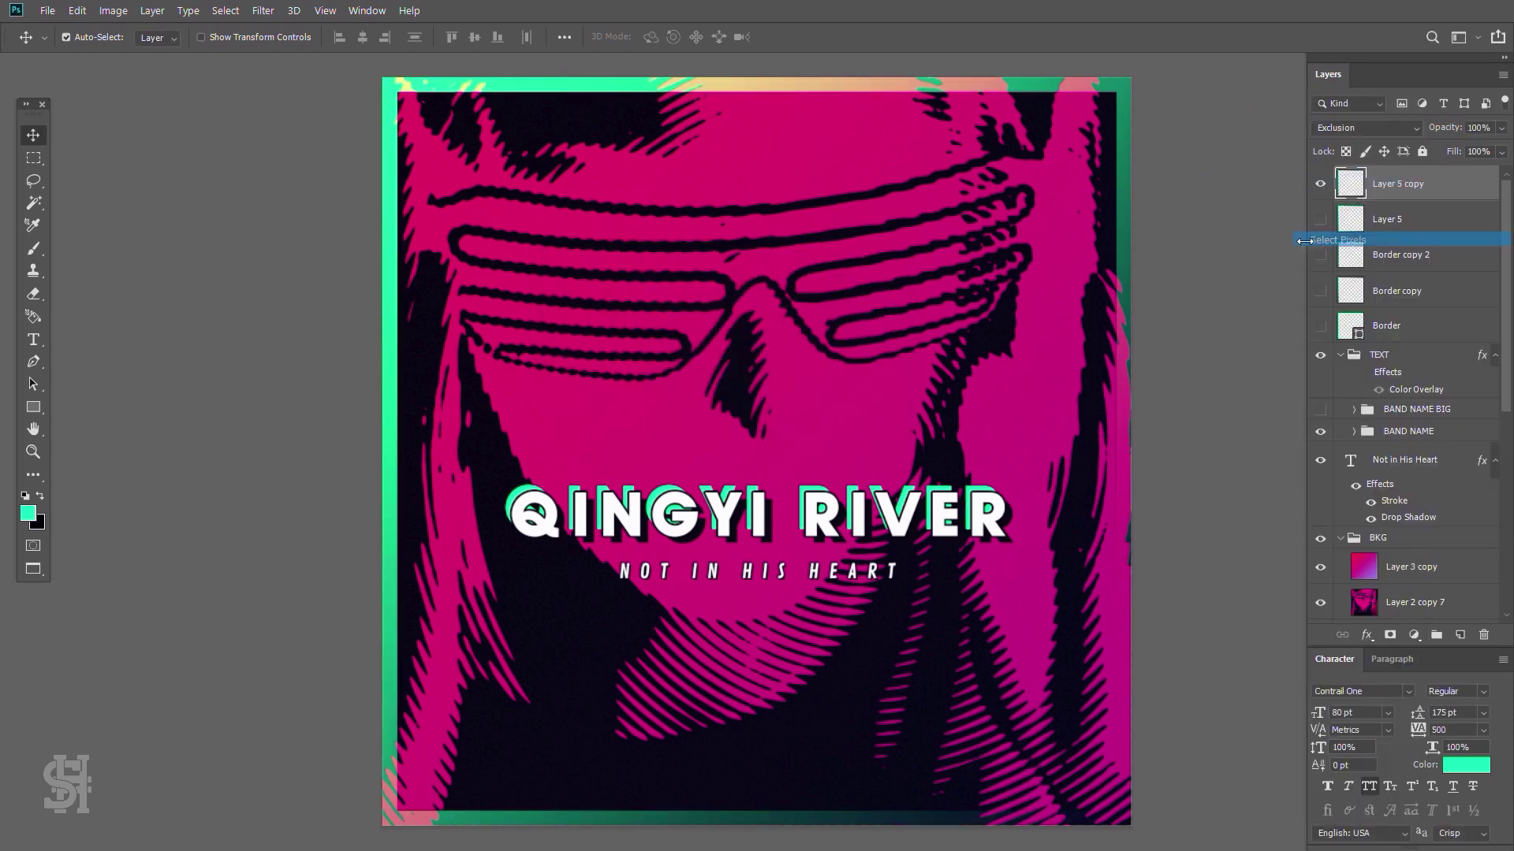
pyautogui.press('m')
pyautogui.hotkey('ctrl', 'a')
pyautogui.hotkey('shift', 'F5')
pyautogui.click(983, 200)
pyautogui.hotkey('ctrl', 'd')
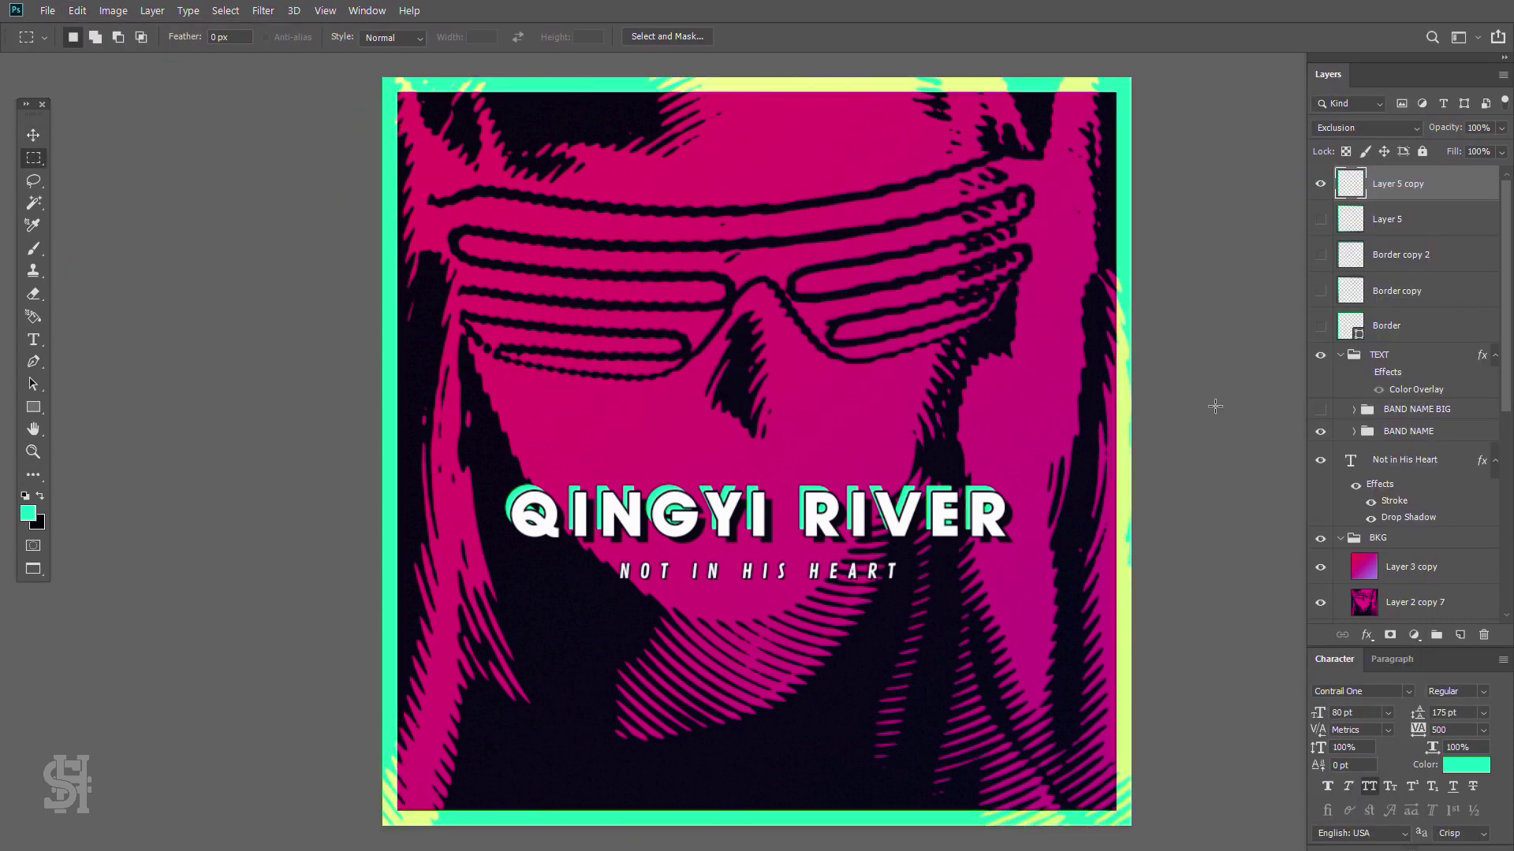